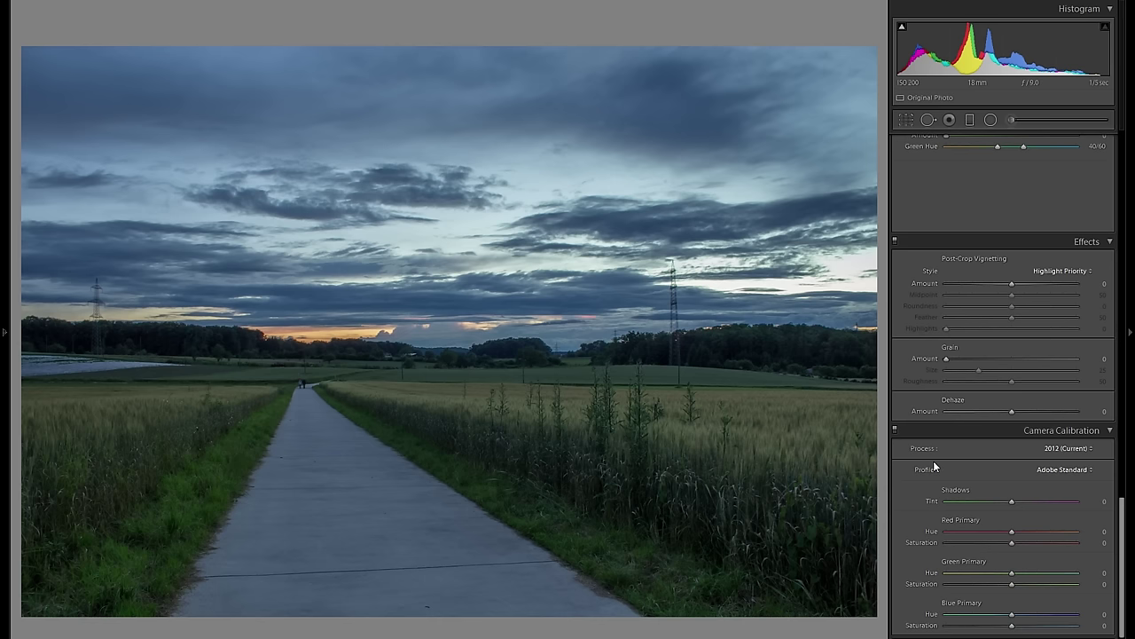
Try the Camera Faithful, Landscape, Neutral, Portrait and Standard calibration profiles one after another, ending on Adobe Standard again.
{"action": "left_click", "coordinate": [1067, 471]}
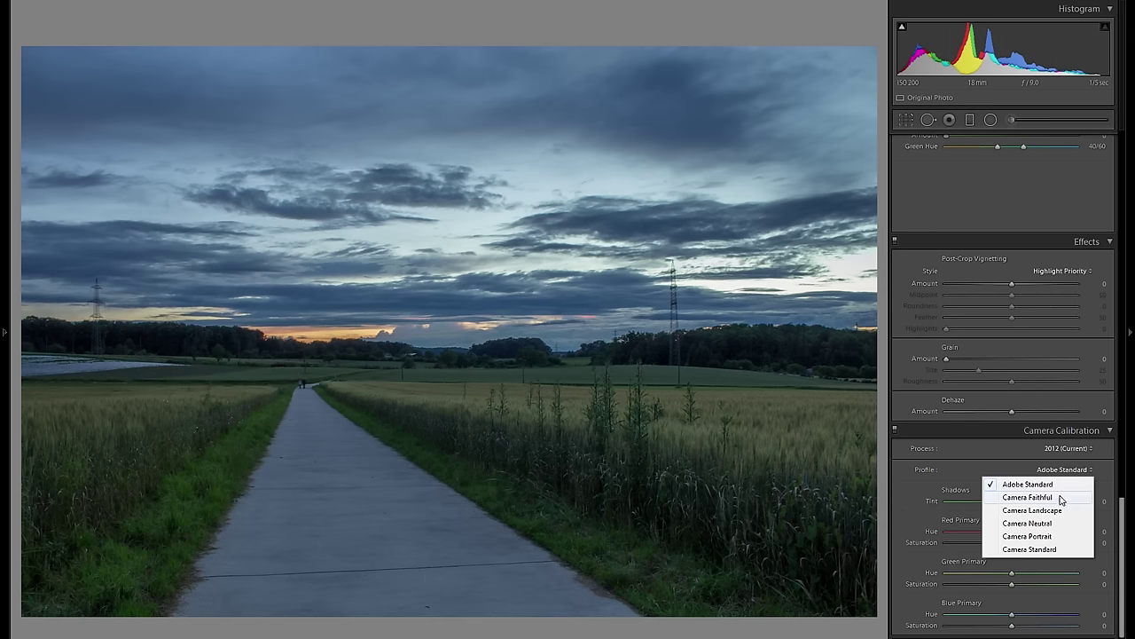
{"action": "left_click", "coordinate": [1059, 498]}
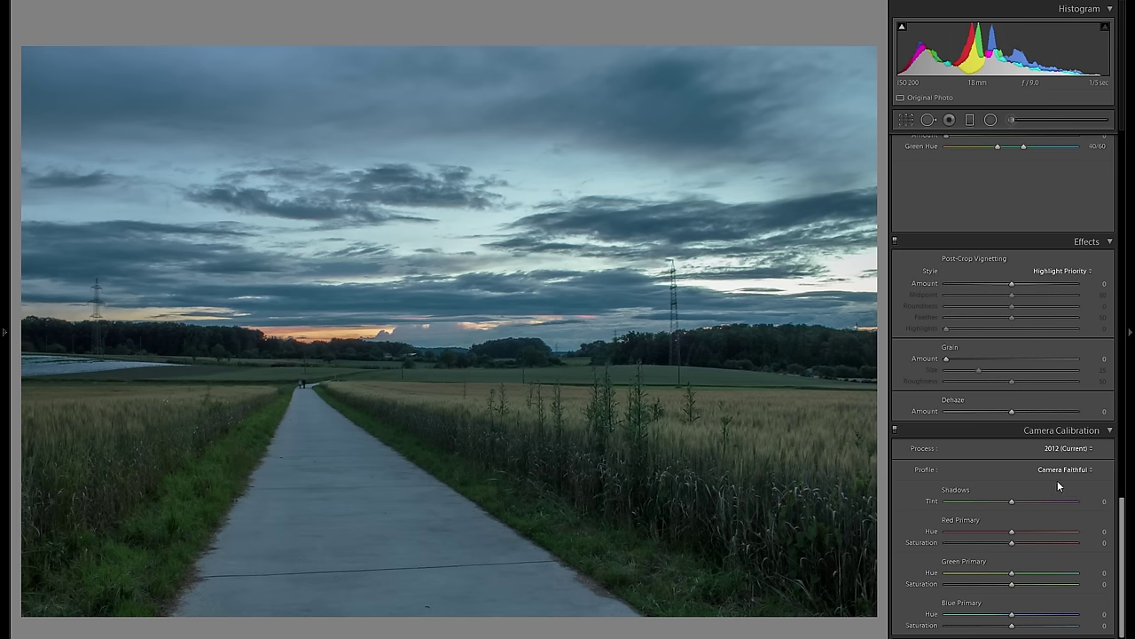
{"action": "left_click", "coordinate": [1061, 469]}
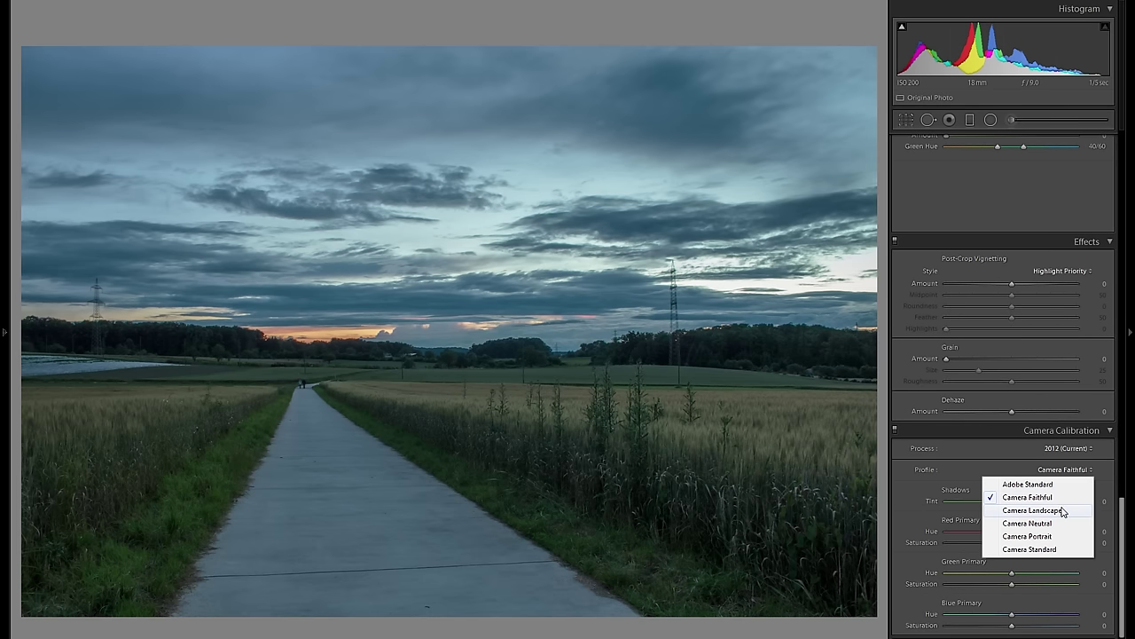
{"action": "left_click", "coordinate": [1062, 510]}
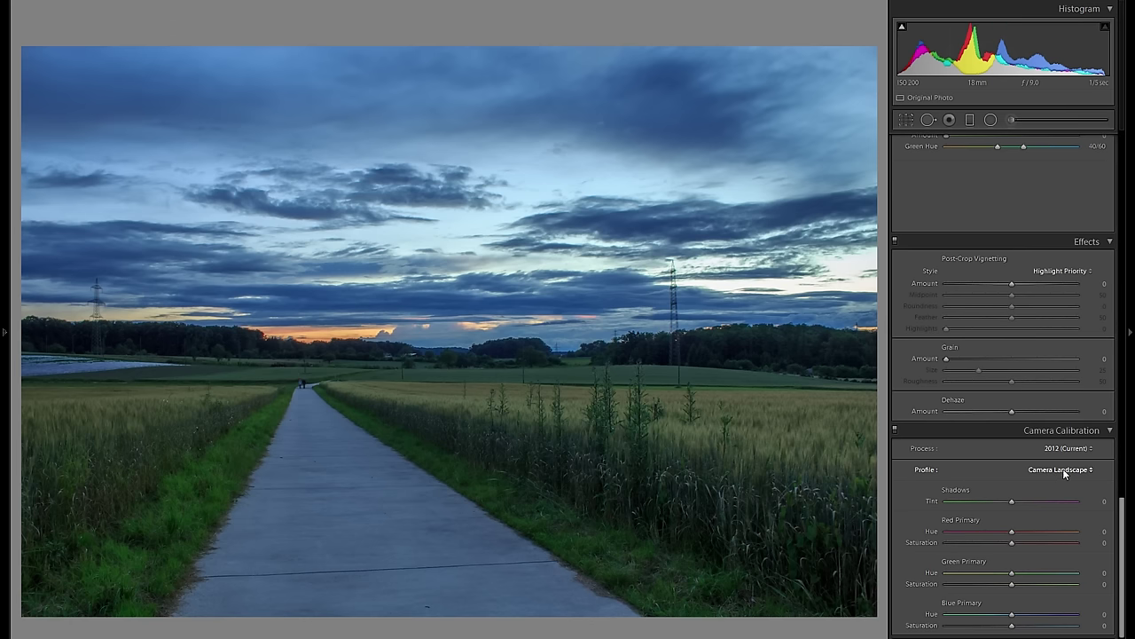
{"action": "left_click", "coordinate": [1062, 470]}
{"action": "left_click", "coordinate": [1054, 524]}
{"action": "left_click", "coordinate": [1063, 471]}
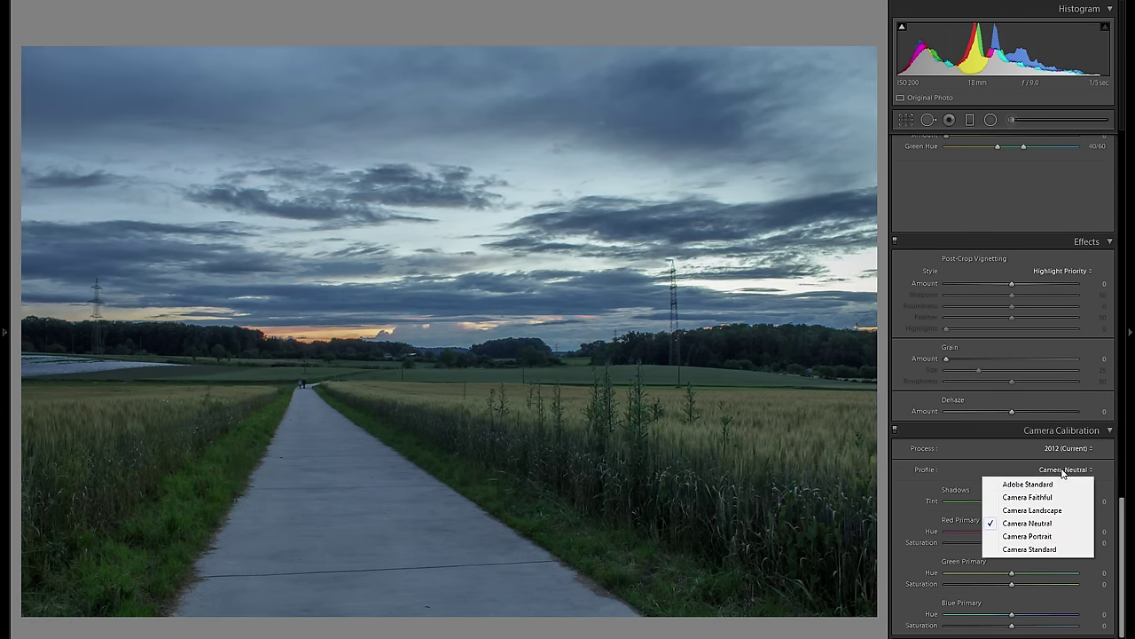
{"action": "left_click", "coordinate": [1061, 536]}
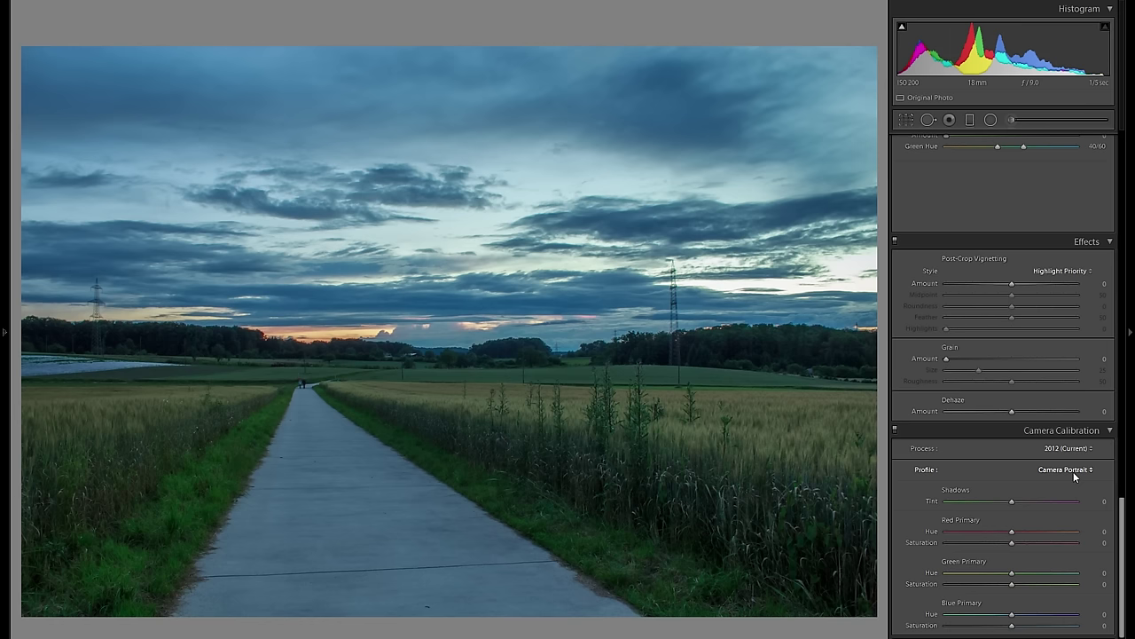
{"action": "left_click", "coordinate": [1072, 470]}
{"action": "left_click", "coordinate": [1056, 550]}
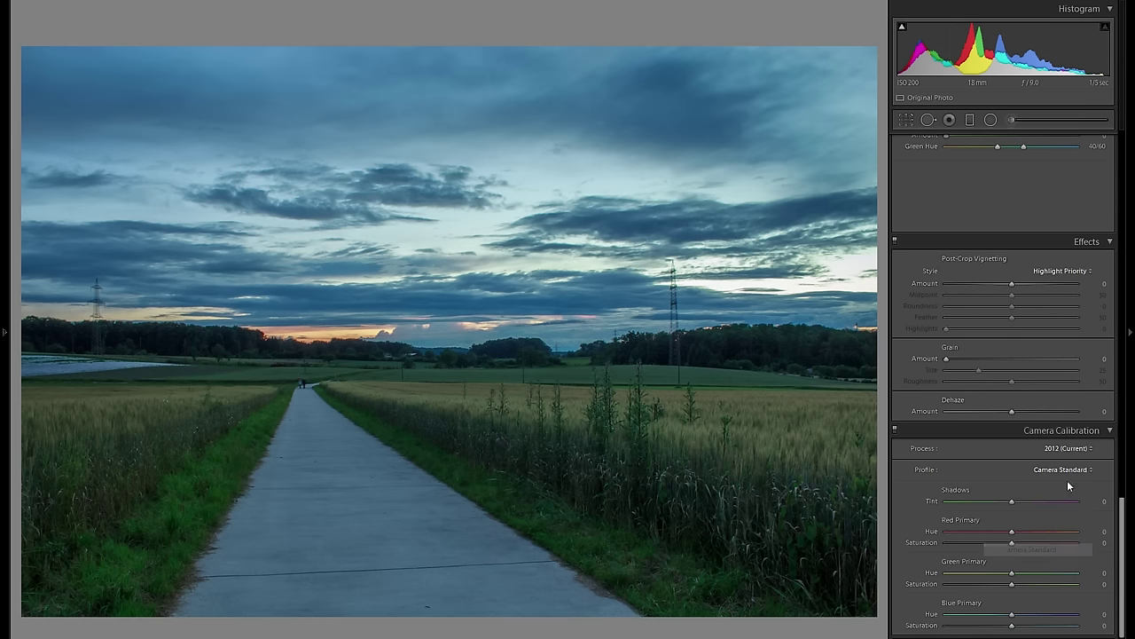
{"action": "left_click", "coordinate": [1052, 469]}
{"action": "left_click", "coordinate": [1055, 486]}
Compare the Camera Landscape profile with Adobe Standard and keep Camera Landscape as the photo's calibration profile.
{"action": "left_click", "coordinate": [1058, 472]}
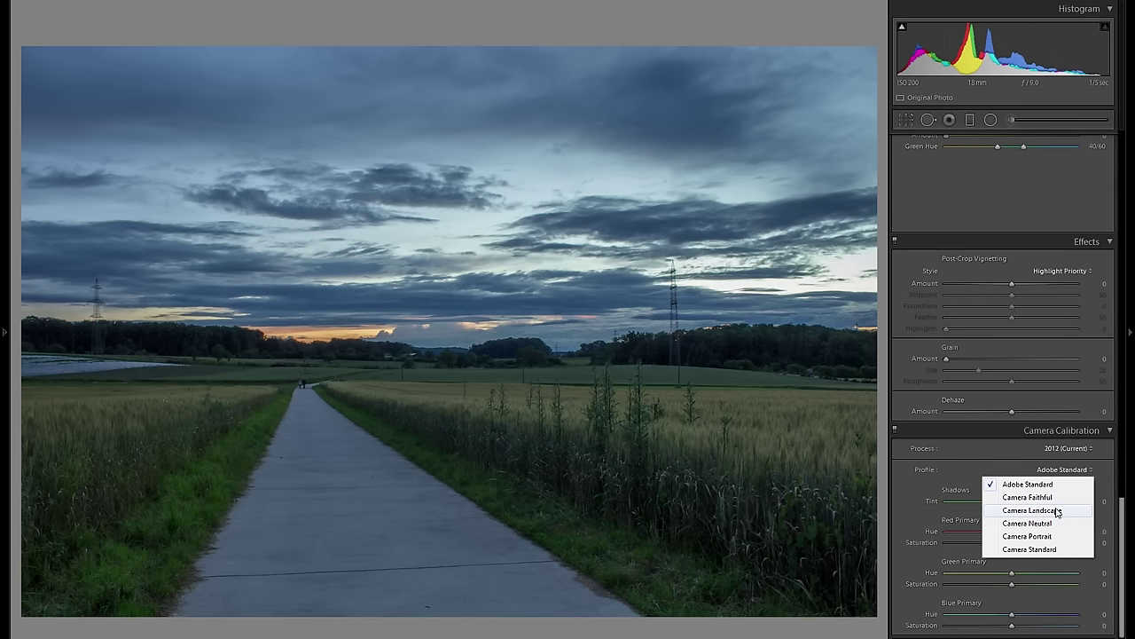
{"action": "left_click", "coordinate": [1056, 511]}
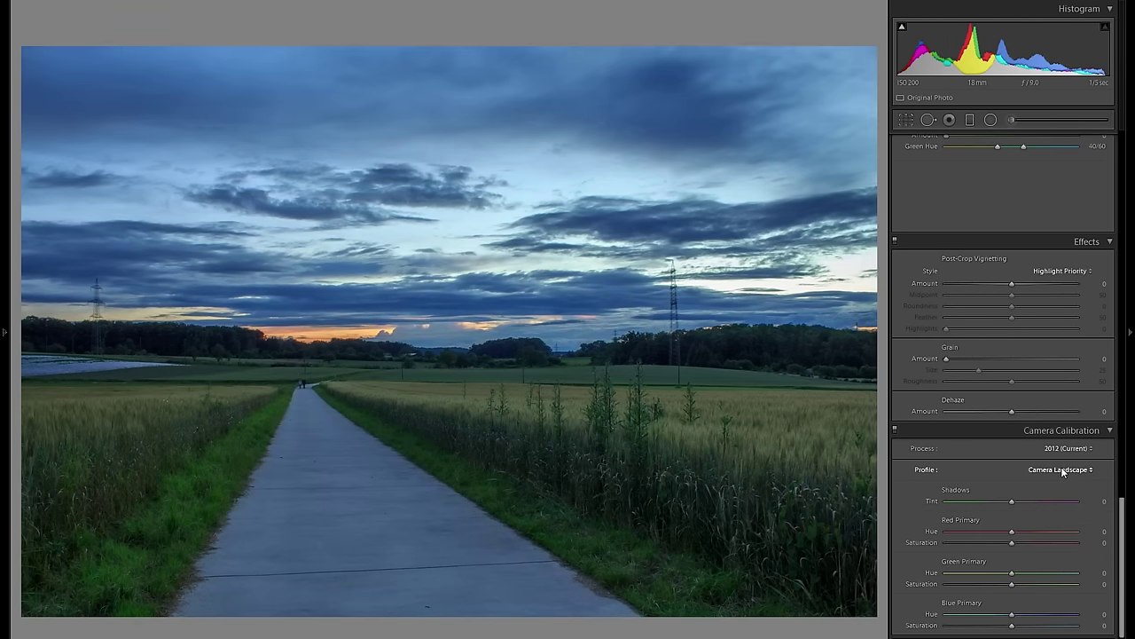
{"action": "left_click", "coordinate": [1062, 471]}
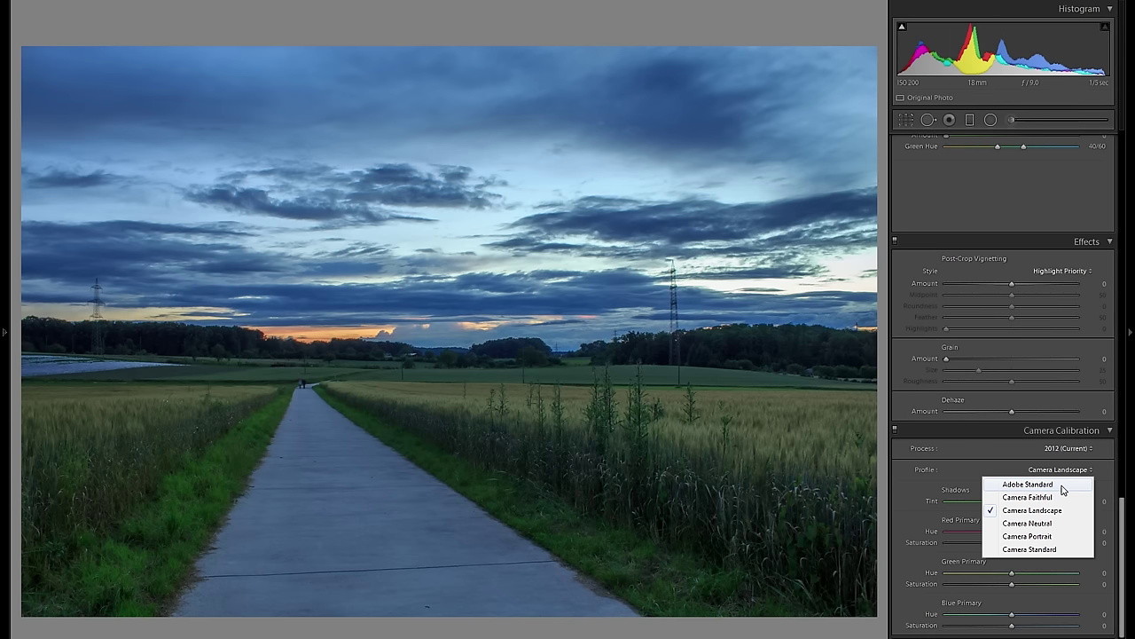
{"action": "left_click", "coordinate": [1062, 486]}
{"action": "left_click", "coordinate": [1062, 470]}
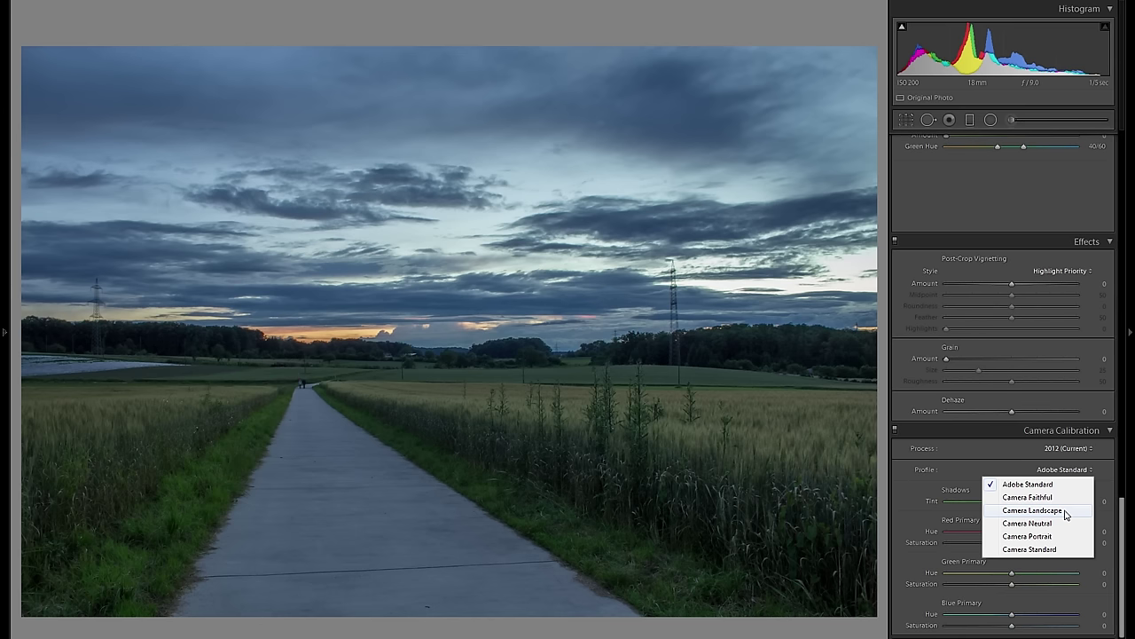
{"action": "left_click", "coordinate": [1064, 511]}
{"action": "left_click", "coordinate": [1057, 469]}
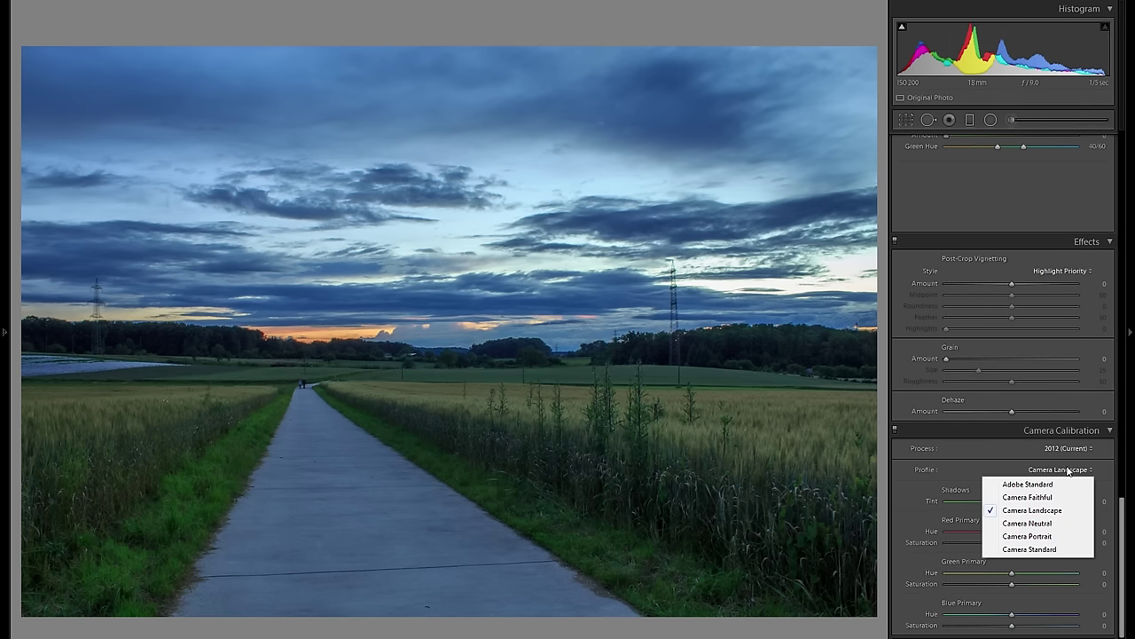
{"action": "left_click", "coordinate": [1036, 477]}
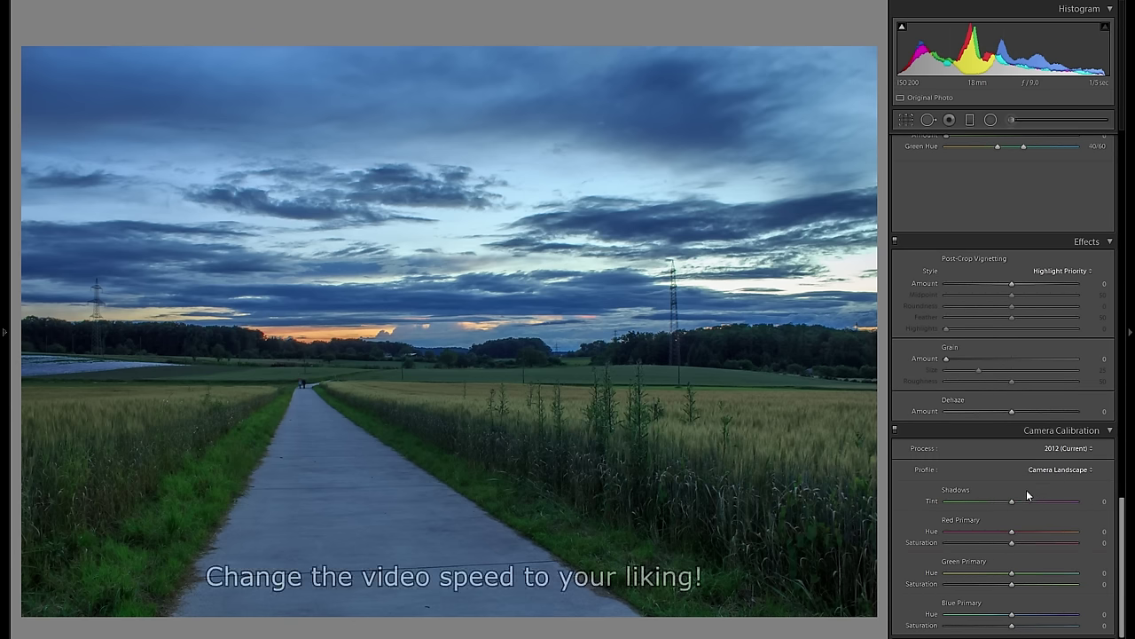
{"action": "scroll", "coordinate": [1025, 491], "scroll_direction": "up", "scroll_amount": 15}
{"action": "left_click", "coordinate": [810, 607]}
{"action": "left_click", "coordinate": [825, 569]}
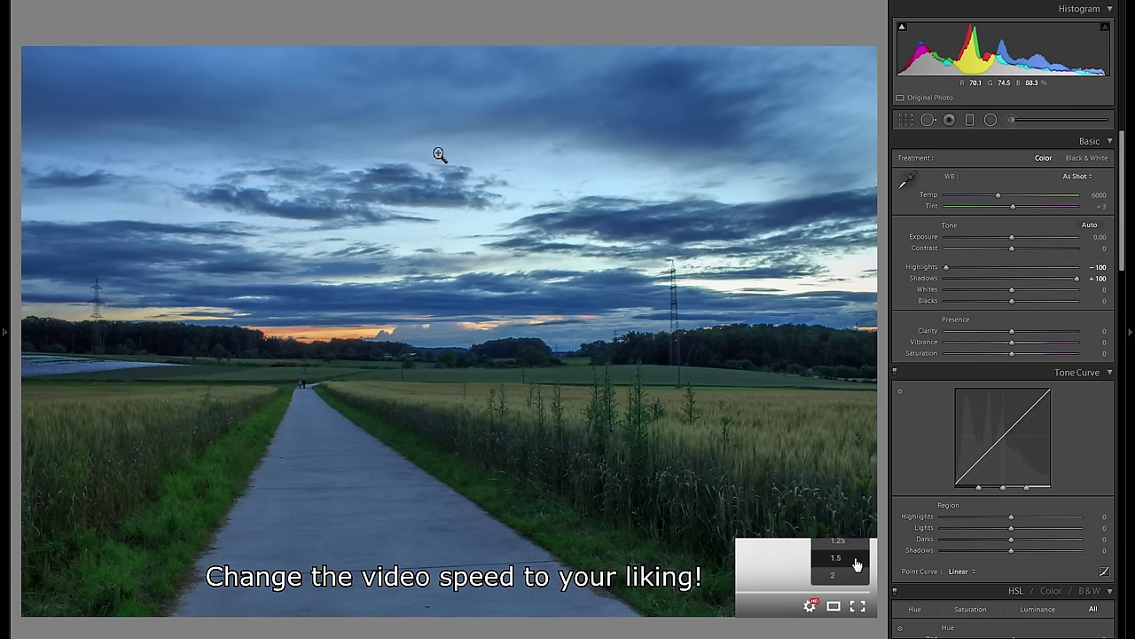
{"action": "left_click", "coordinate": [856, 563]}
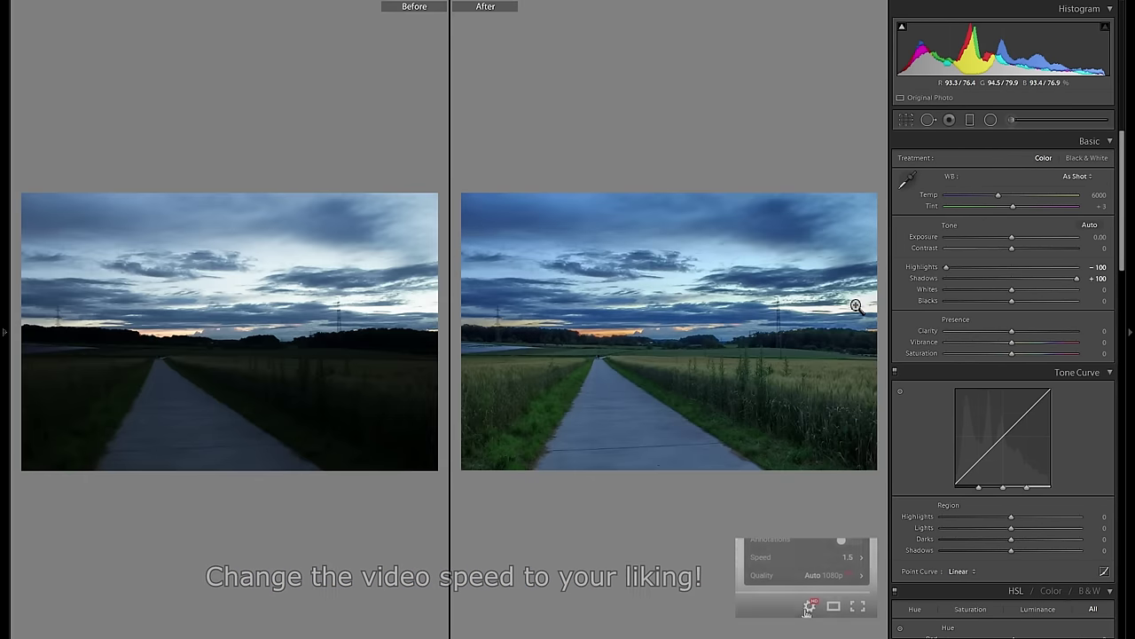
{"action": "left_click", "coordinate": [811, 605]}
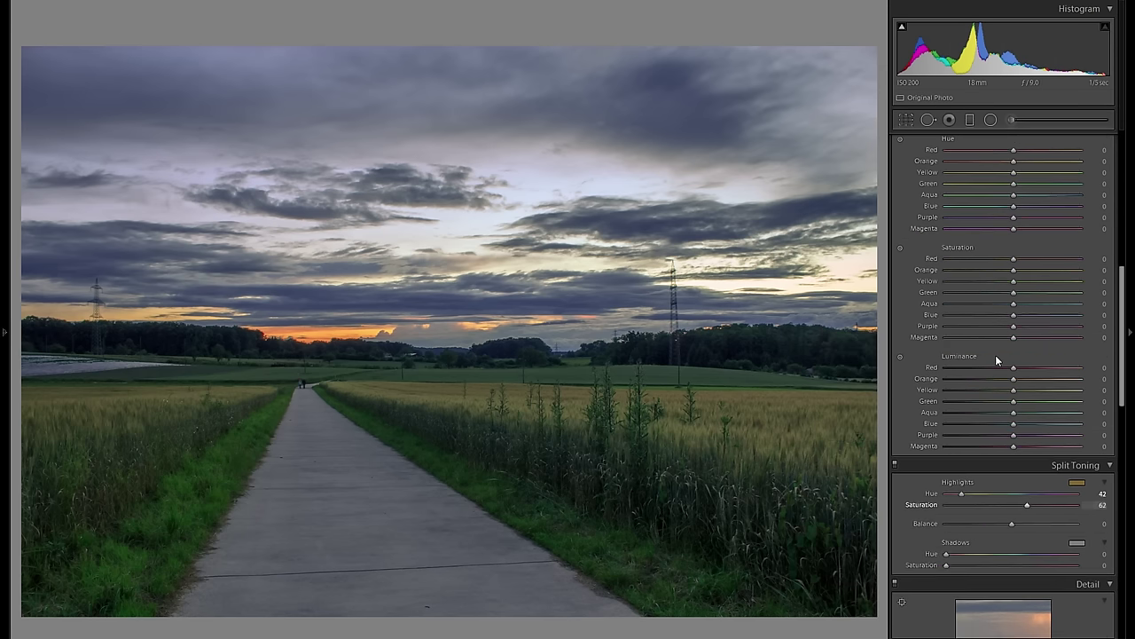
Try warming the white balance temperature to 9132 and undo that change.
{"action": "left_click_drag", "start_coordinate": [1001, 198], "coordinate": [1032, 198]}
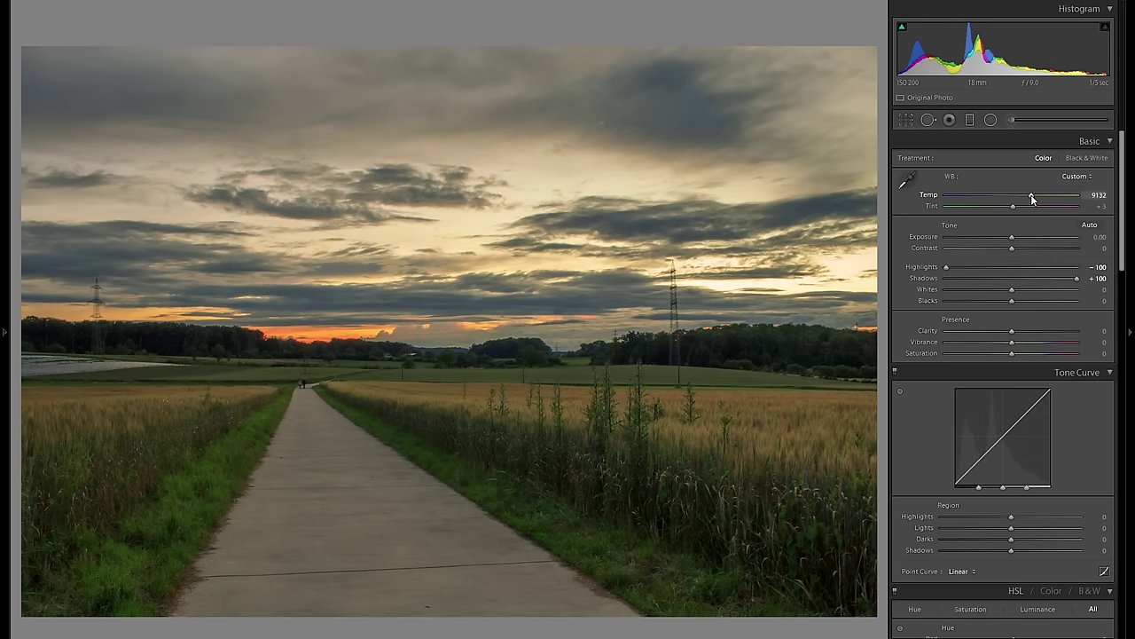
{"action": "key", "text": "ctrl+z"}
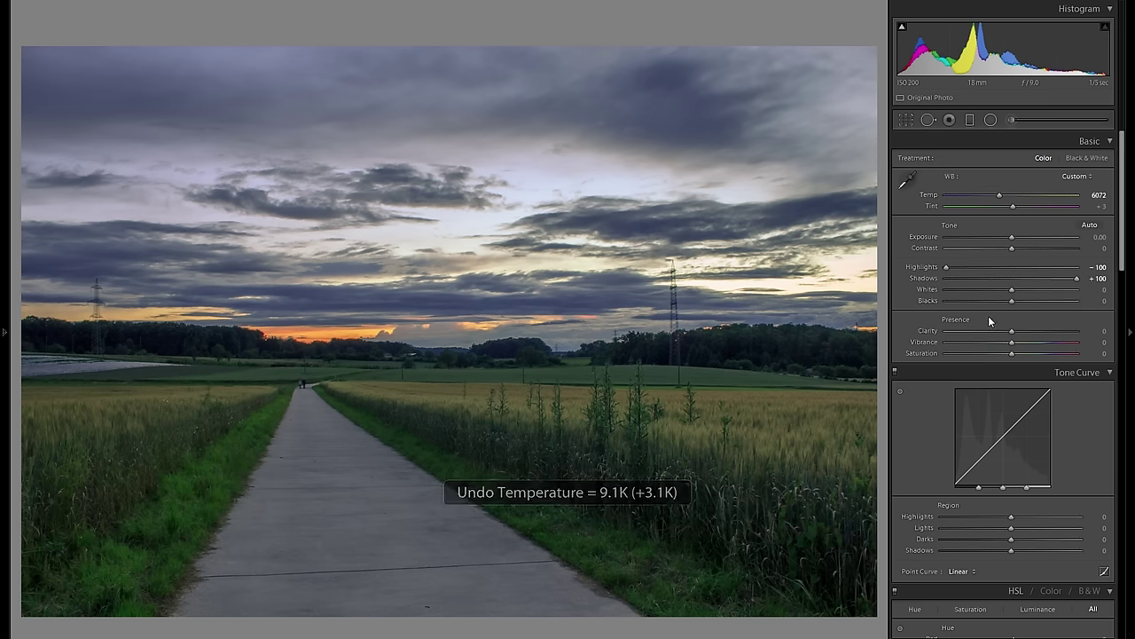
Try a blue split toning colour for the highlights, then set the highlights to a warm yellow with hue 44 and saturation 70.
{"action": "scroll", "coordinate": [1044, 369], "scroll_direction": "down", "scroll_amount": 3}
{"action": "scroll", "coordinate": [1033, 404], "scroll_direction": "down", "scroll_amount": 12}
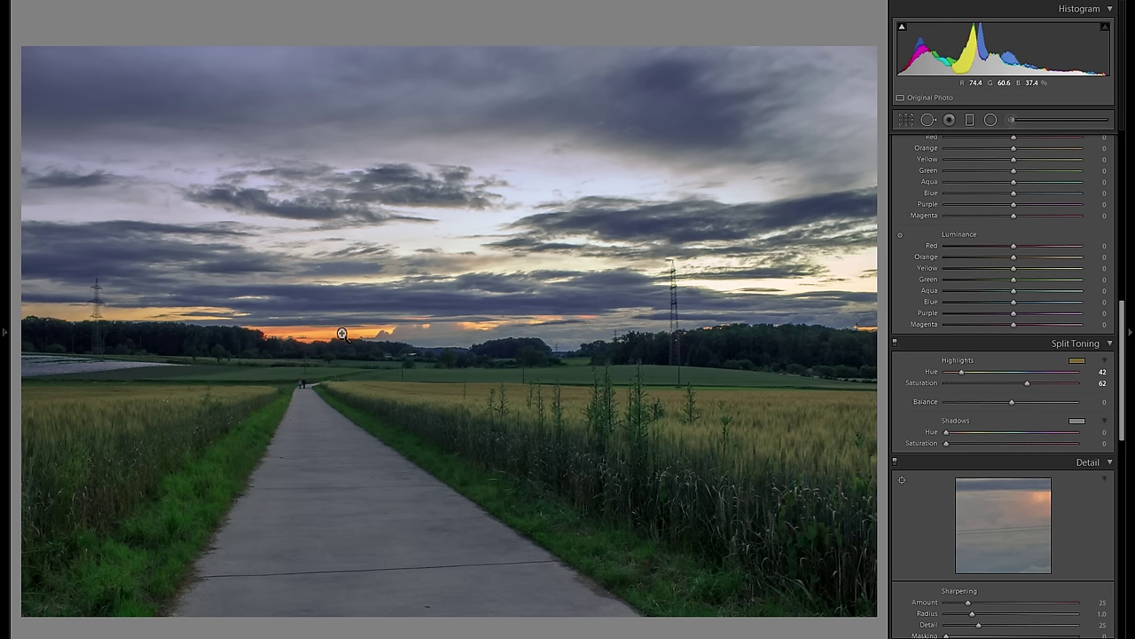
{"action": "left_click", "coordinate": [1076, 361]}
{"action": "mouse_move", "coordinate": [935, 379]}
{"action": "left_mouse_down"}
{"action": "mouse_move", "coordinate": [938, 357]}
{"action": "mouse_move", "coordinate": [850, 358]}
{"action": "mouse_move", "coordinate": [873, 357]}
{"action": "mouse_move", "coordinate": [874, 388]}
{"action": "mouse_move", "coordinate": [1030, 383]}
{"action": "left_mouse_up"}
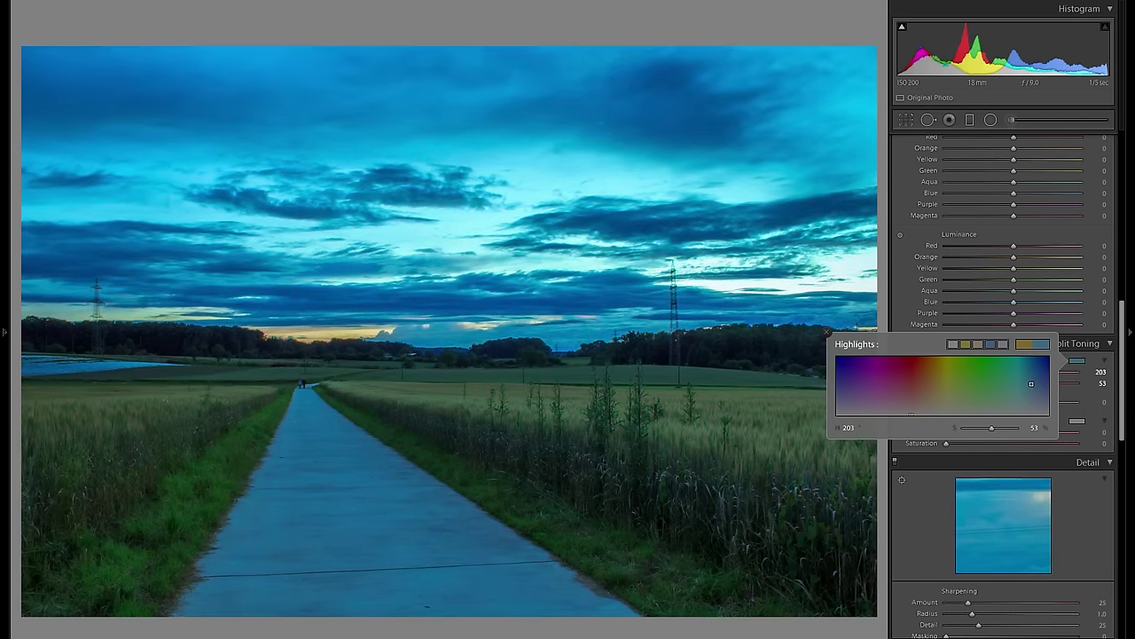
{"action": "mouse_move", "coordinate": [1031, 383]}
{"action": "left_mouse_down"}
{"action": "mouse_move", "coordinate": [926, 379]}
{"action": "mouse_move", "coordinate": [939, 357]}
{"action": "mouse_move", "coordinate": [936, 384]}
{"action": "mouse_move", "coordinate": [936, 372]}
{"action": "left_mouse_up"}
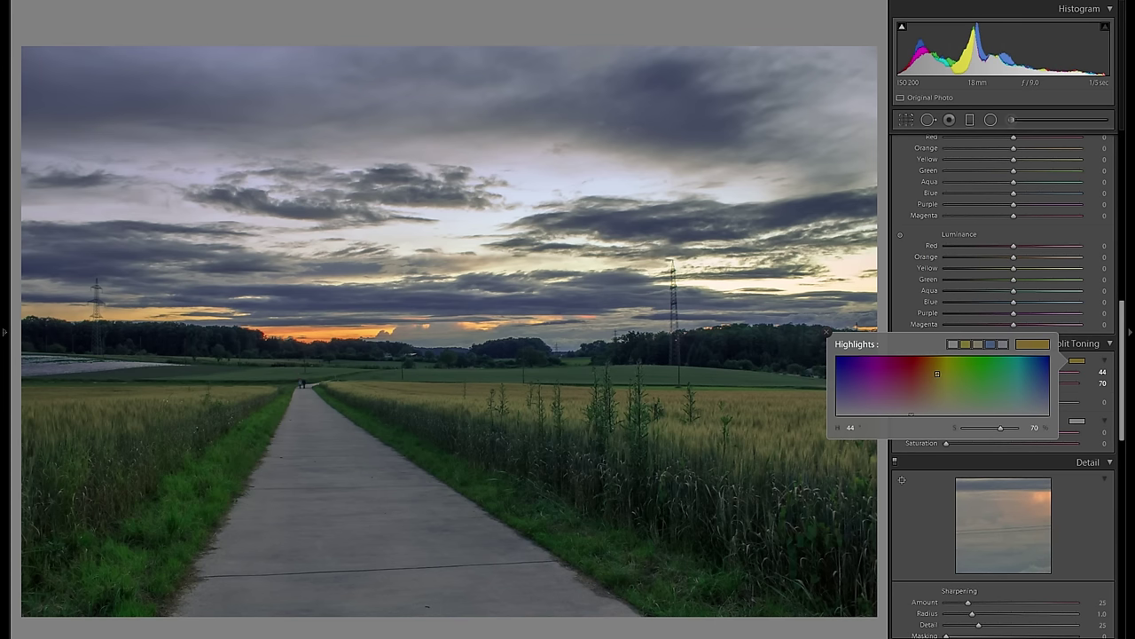
{"action": "left_click", "coordinate": [827, 331]}
Set the split toning shadows to hue 35 and saturation 15, and compare the photo with split toning off and on.
{"action": "scroll", "coordinate": [1046, 383], "scroll_direction": "up", "scroll_amount": 10}
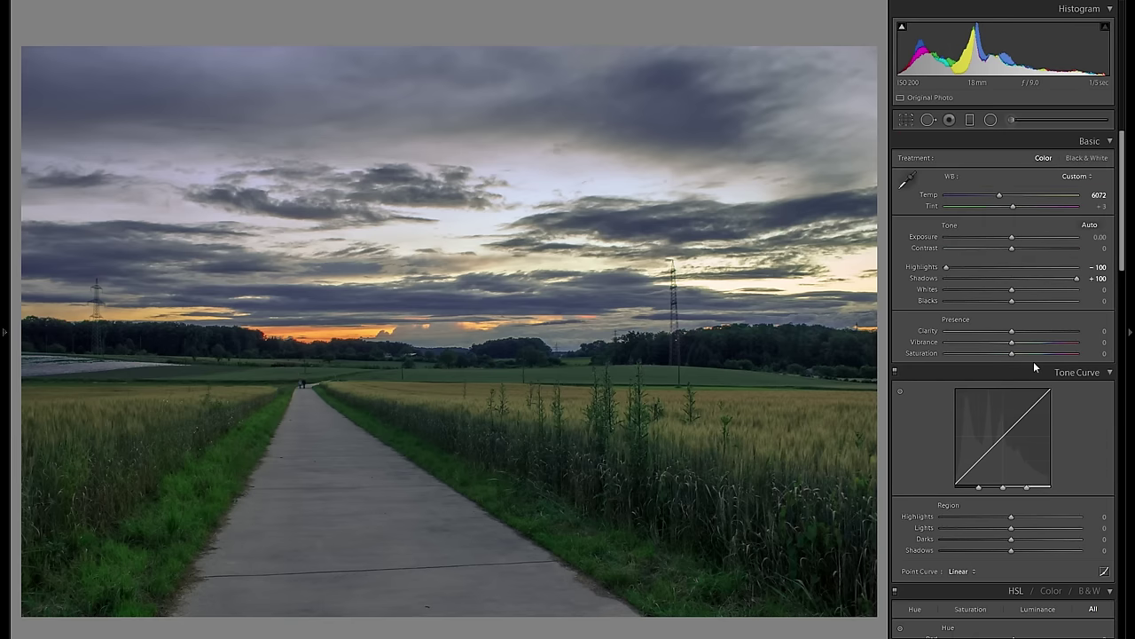
{"action": "scroll", "coordinate": [976, 399], "scroll_direction": "down", "scroll_amount": 5}
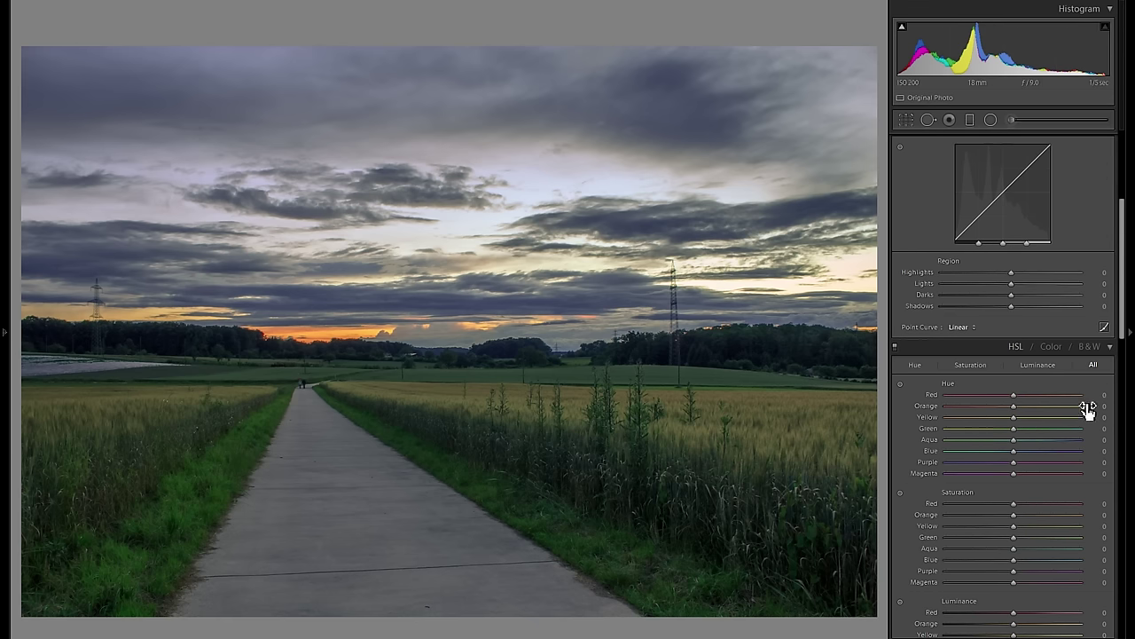
{"action": "scroll", "coordinate": [1032, 381], "scroll_direction": "down", "scroll_amount": 6}
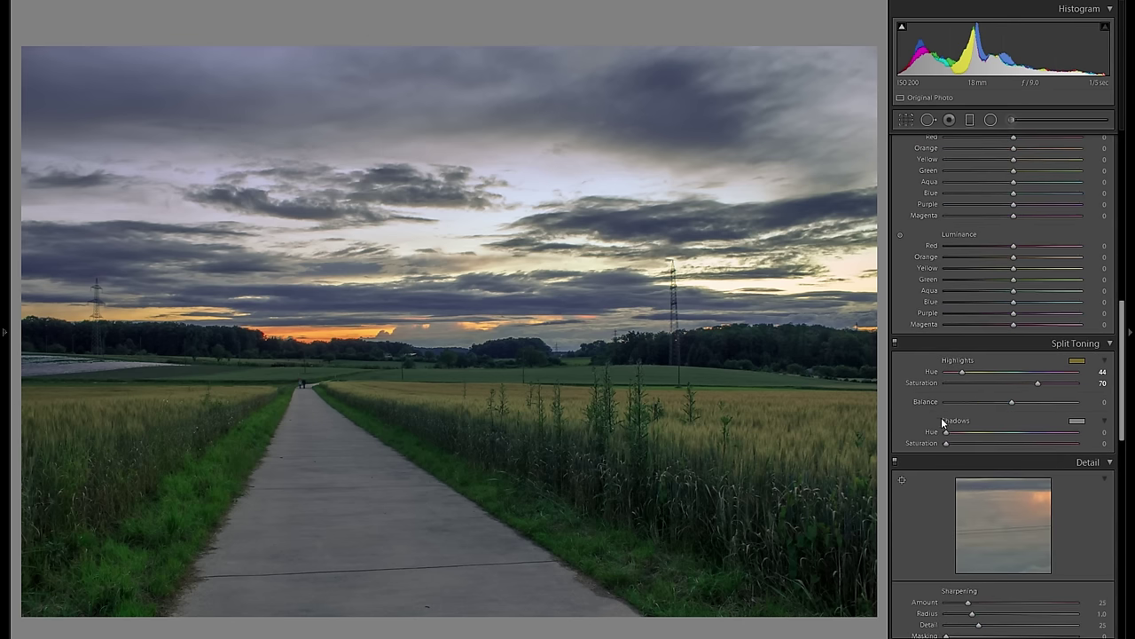
{"action": "left_click", "coordinate": [1076, 422]}
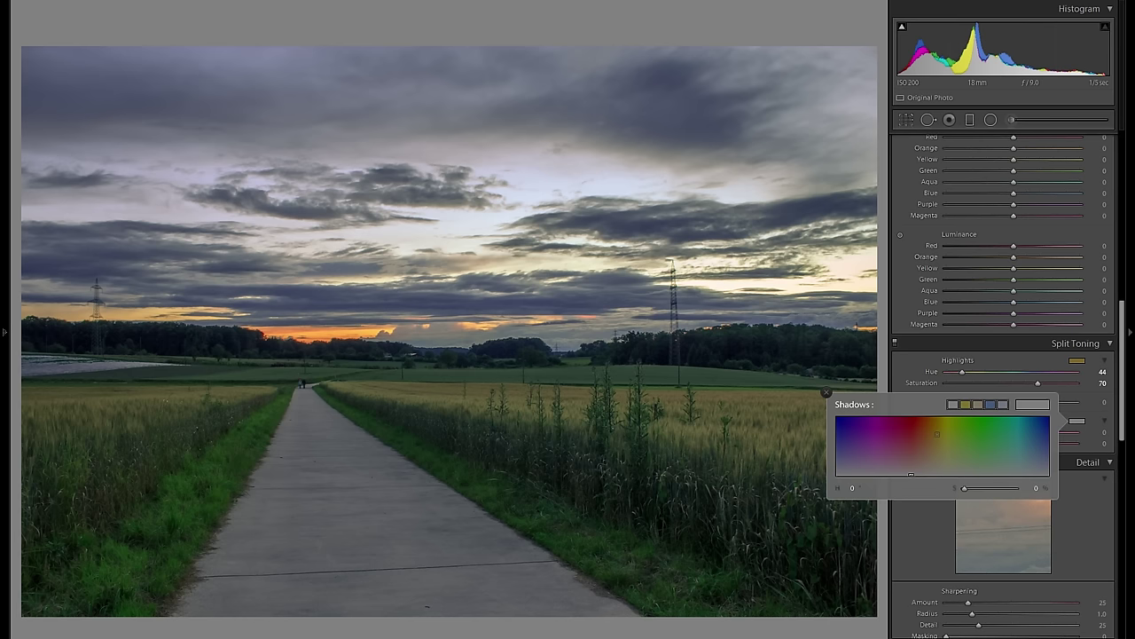
{"action": "mouse_move", "coordinate": [911, 475]}
{"action": "left_mouse_down"}
{"action": "mouse_move", "coordinate": [939, 449]}
{"action": "mouse_move", "coordinate": [937, 466]}
{"action": "mouse_move", "coordinate": [854, 461]}
{"action": "mouse_move", "coordinate": [938, 456]}
{"action": "mouse_move", "coordinate": [931, 467]}
{"action": "left_mouse_up"}
{"action": "left_click", "coordinate": [1015, 362]}
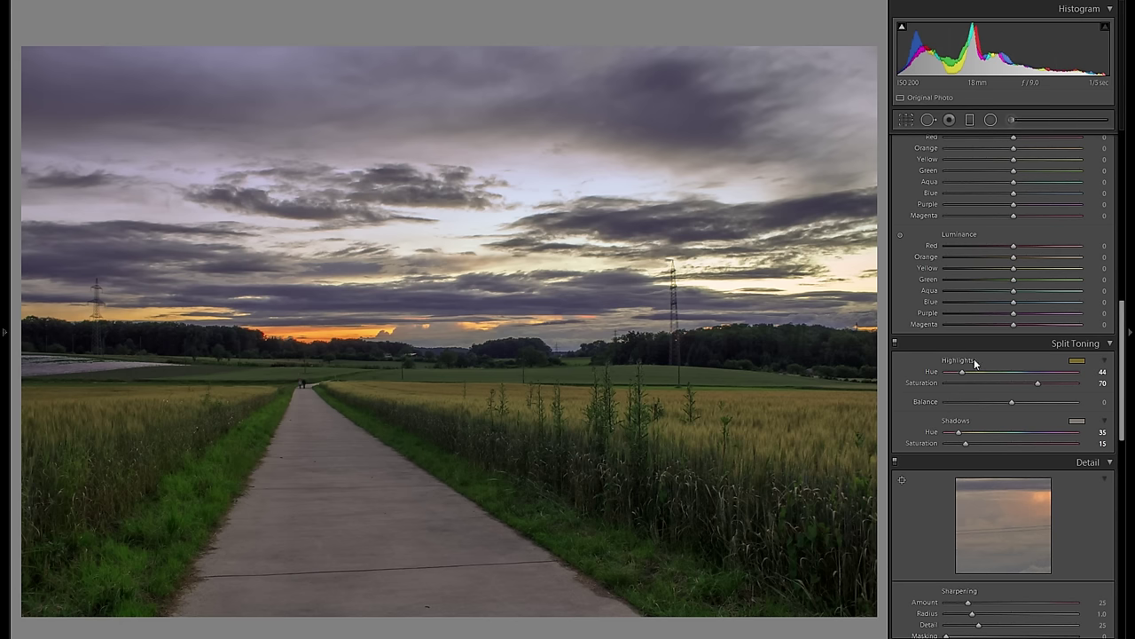
{"action": "left_click", "coordinate": [894, 344]}
{"action": "left_click", "coordinate": [894, 344]}
Set Whites to +27, comparing it against the reset value, and set Blacks to -15.
{"action": "scroll", "coordinate": [1013, 404], "scroll_direction": "up", "scroll_amount": 5}
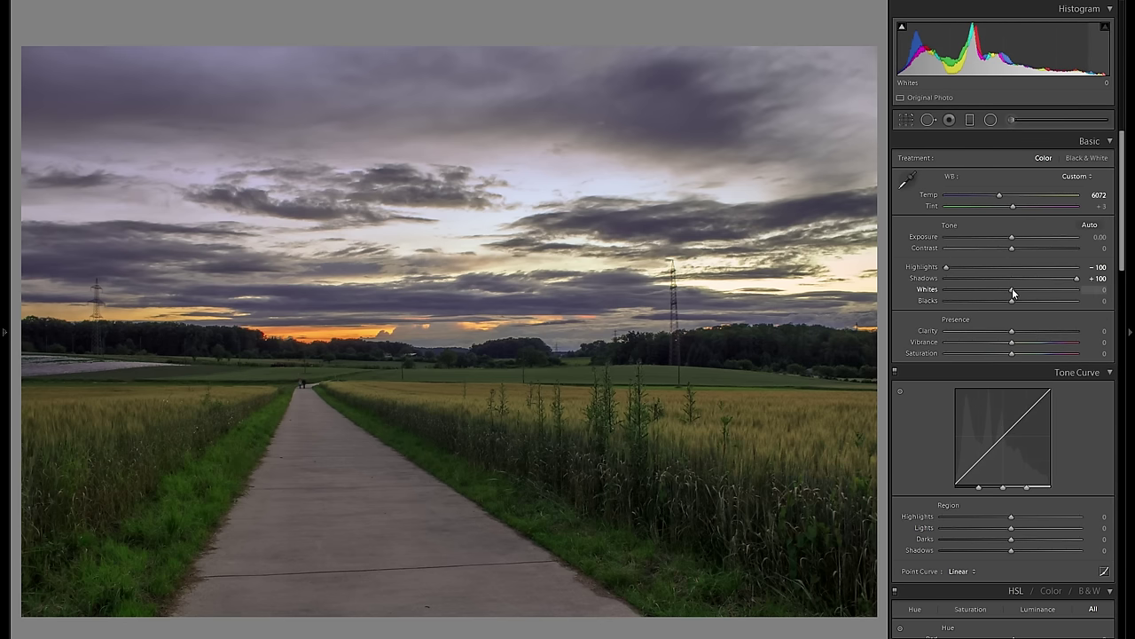
{"action": "left_click_drag", "start_coordinate": [1013, 293], "coordinate": [1027, 294]}
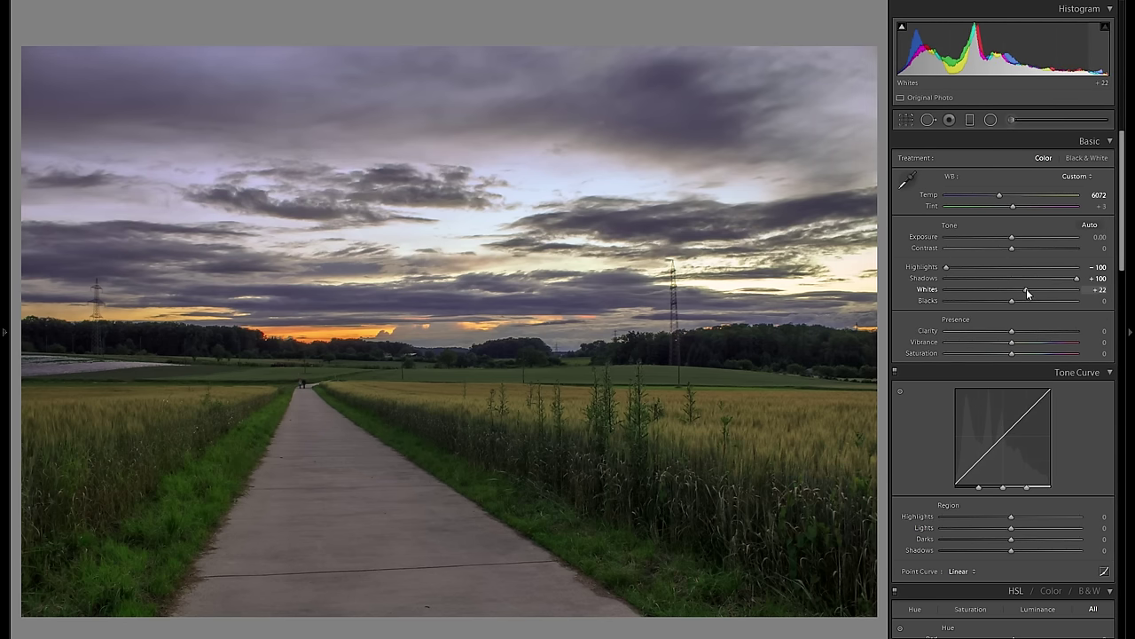
{"action": "left_click", "coordinate": [1026, 288], "text": "alt"}
{"action": "left_click_drag", "start_coordinate": [1029, 289], "coordinate": [1029, 291]}
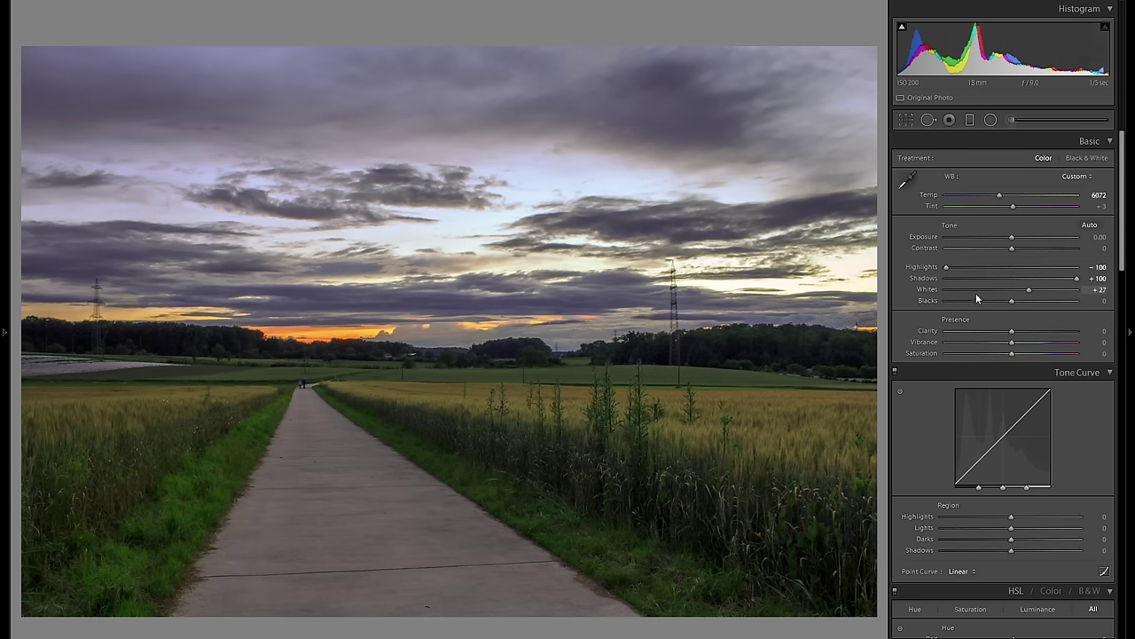
{"action": "double_click", "coordinate": [931, 290]}
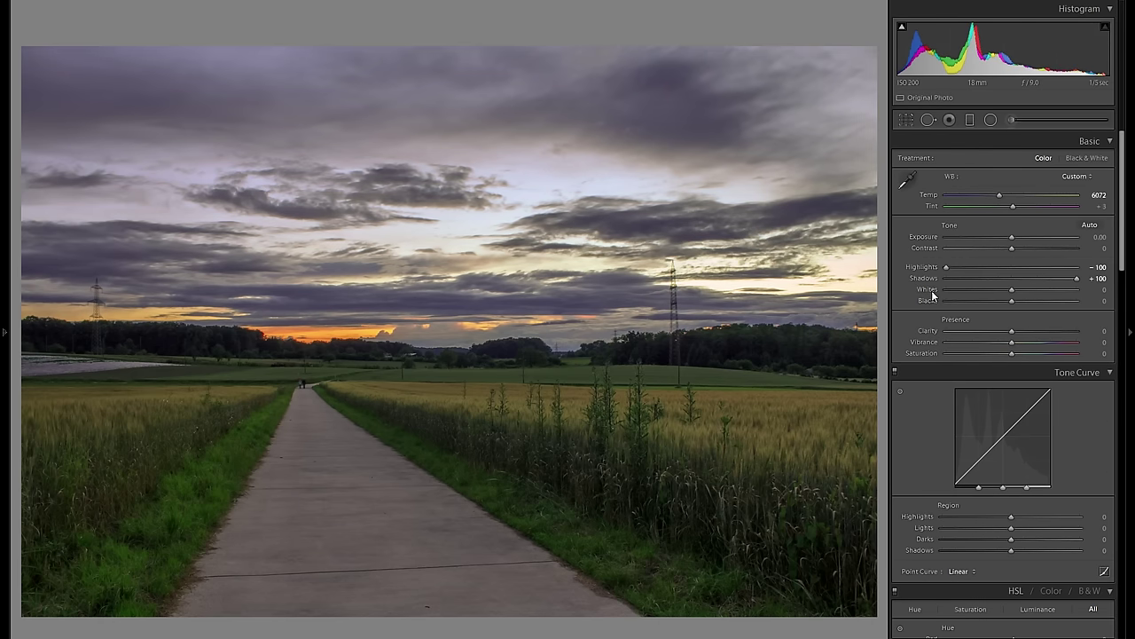
{"action": "key", "text": "ctrl+z"}
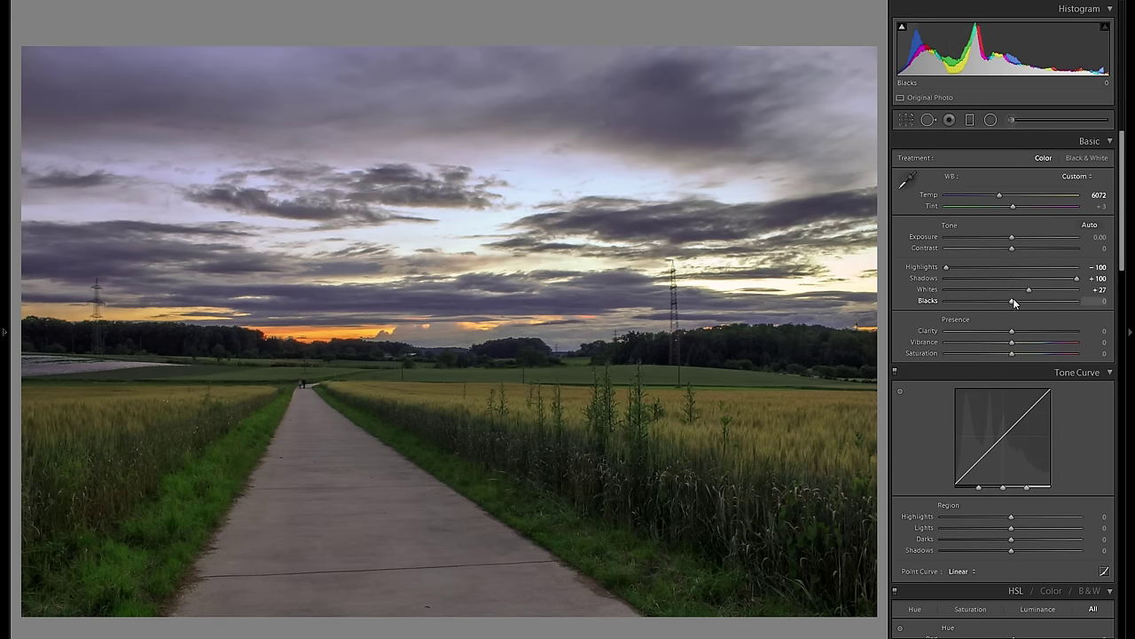
{"action": "mouse_move", "coordinate": [1002, 300]}
{"action": "left_mouse_down"}
{"action": "mouse_move", "coordinate": [1012, 302]}
{"action": "mouse_move", "coordinate": [992, 301]}
{"action": "mouse_move", "coordinate": [1046, 303]}
{"action": "mouse_move", "coordinate": [996, 303]}
{"action": "left_mouse_up"}
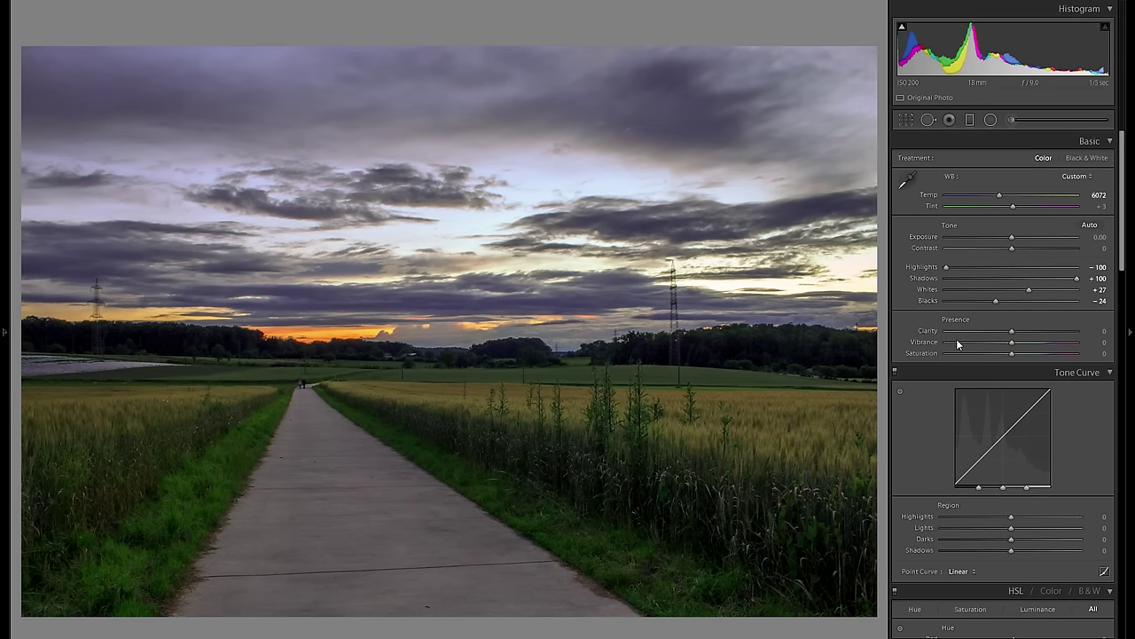
{"action": "left_click_drag", "start_coordinate": [983, 300], "coordinate": [1003, 301]}
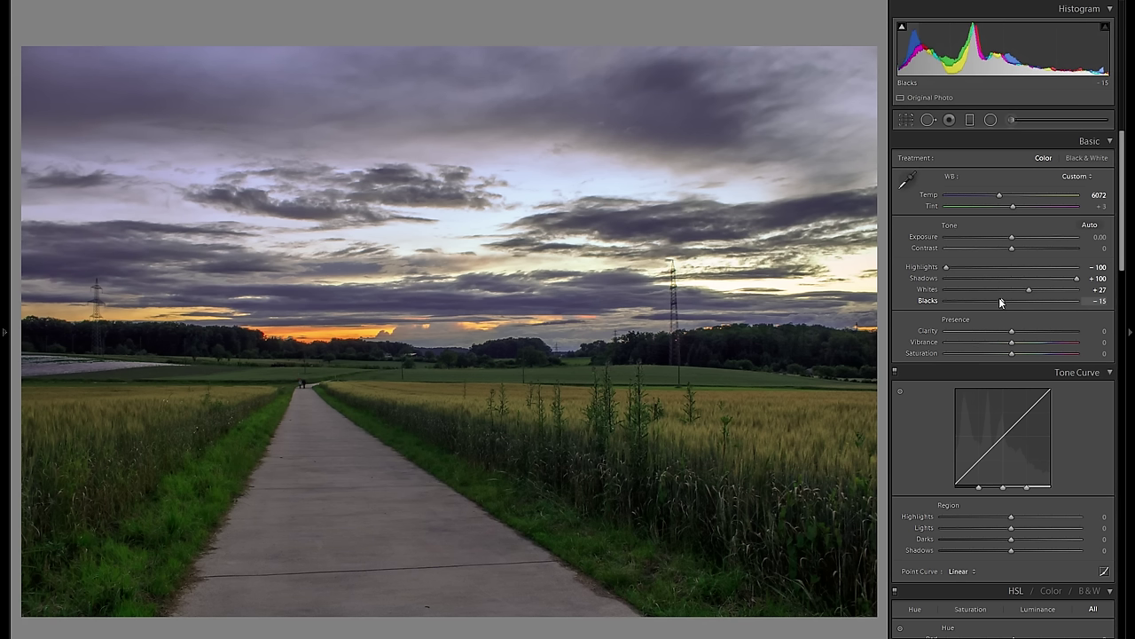
Raise the photo's Contrast to +13 and set the white balance Tint to +9.
{"action": "left_click_drag", "start_coordinate": [1012, 247], "coordinate": [1025, 249]}
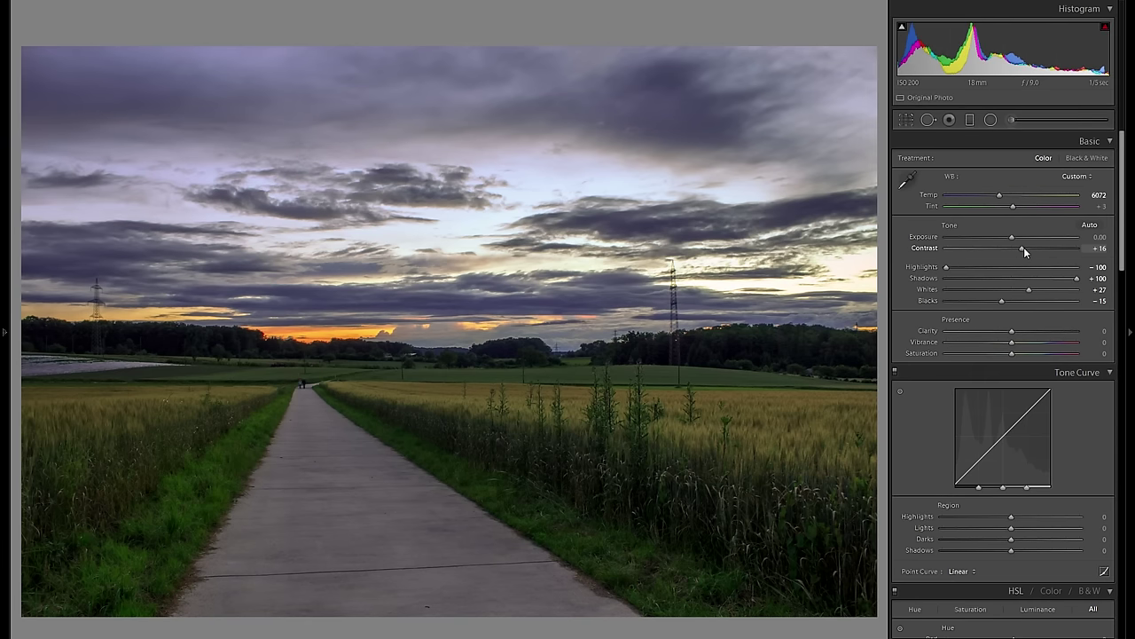
{"action": "left_click_drag", "start_coordinate": [1024, 249], "coordinate": [1022, 249]}
{"action": "left_click_drag", "start_coordinate": [1015, 206], "coordinate": [1016, 206]}
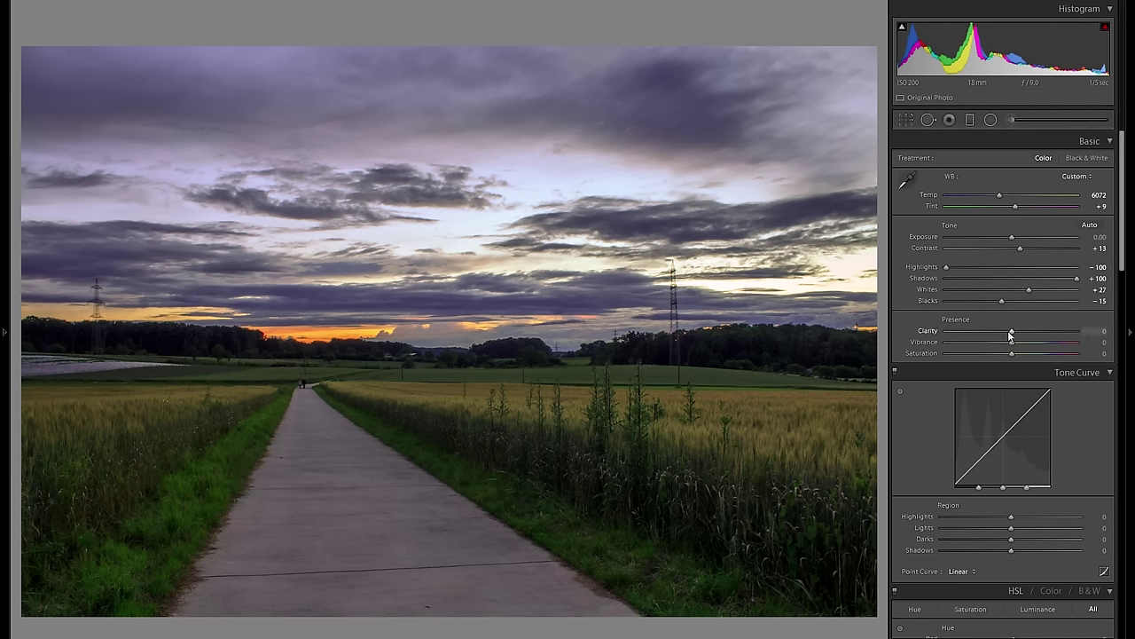
Try the photo's Clarity at +62 and at -41, and reset it.
{"action": "left_click_drag", "start_coordinate": [1009, 330], "coordinate": [1042, 330]}
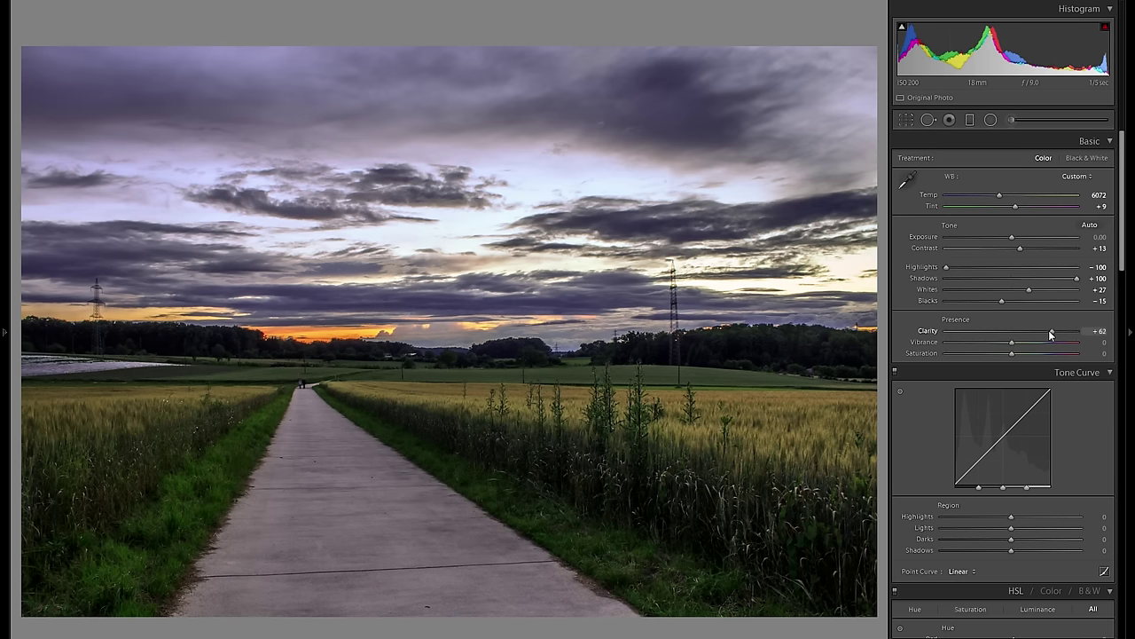
{"action": "left_click_drag", "start_coordinate": [1051, 334], "coordinate": [978, 332]}
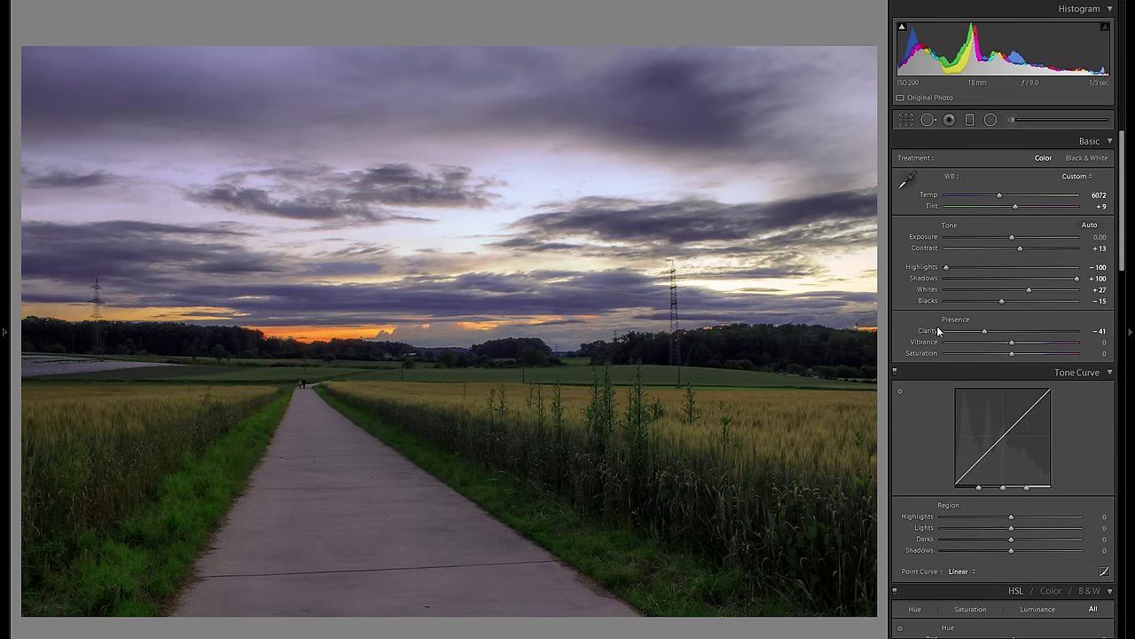
{"action": "double_click", "coordinate": [935, 331]}
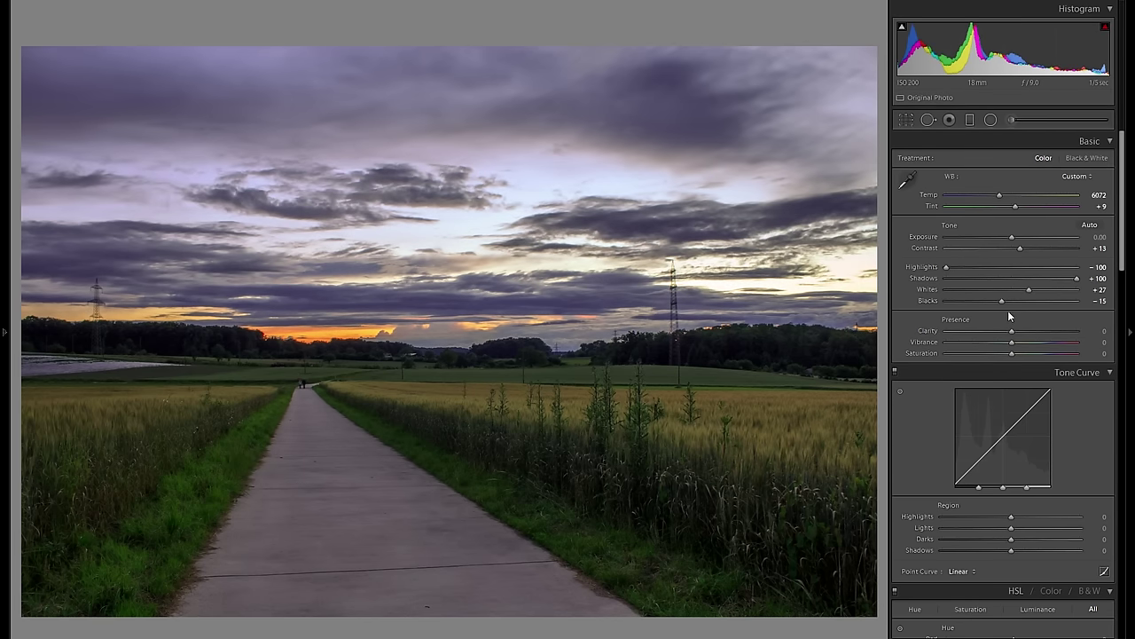
Inspect the wheat field beside the path up close and set Clarity to -20.
{"action": "left_click", "coordinate": [132, 451]}
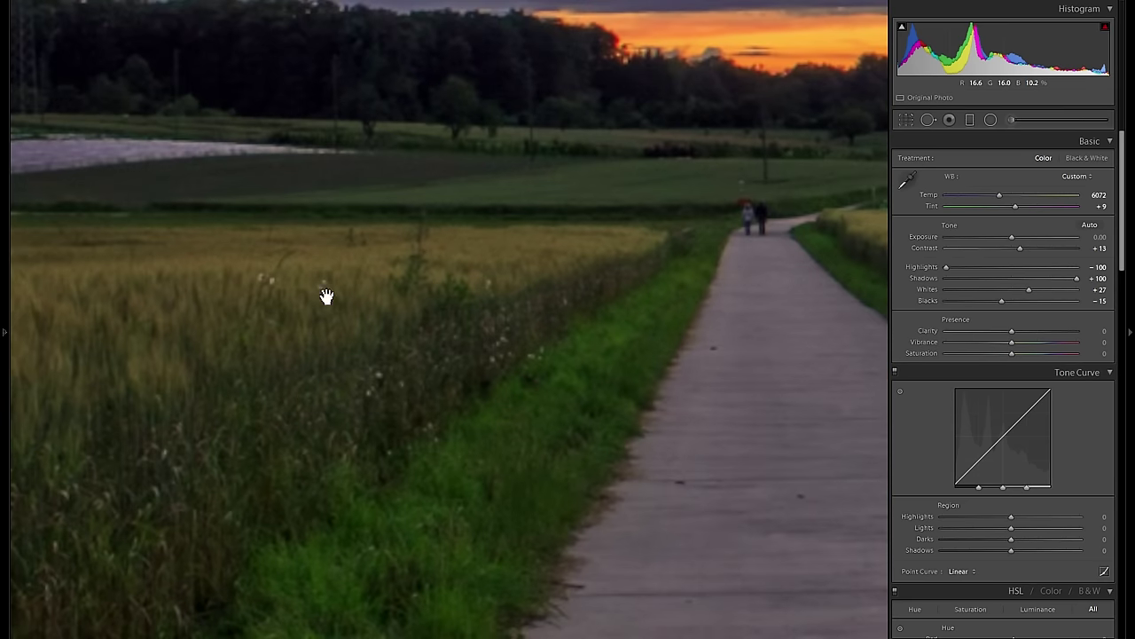
{"action": "left_click", "coordinate": [362, 435]}
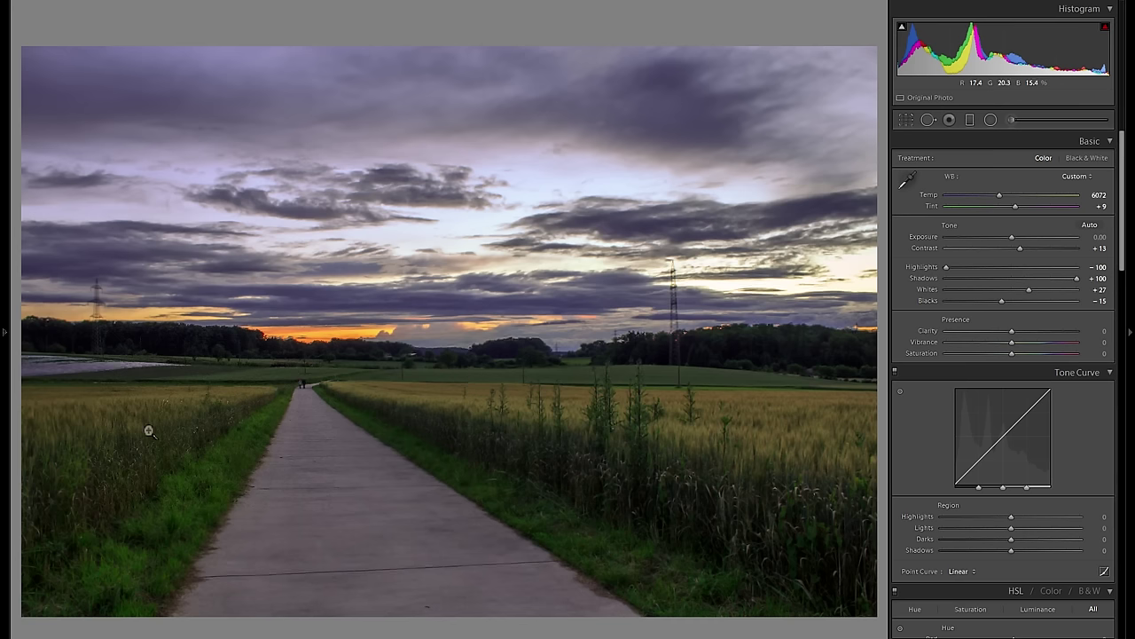
{"action": "left_click_drag", "start_coordinate": [1011, 330], "coordinate": [997, 333]}
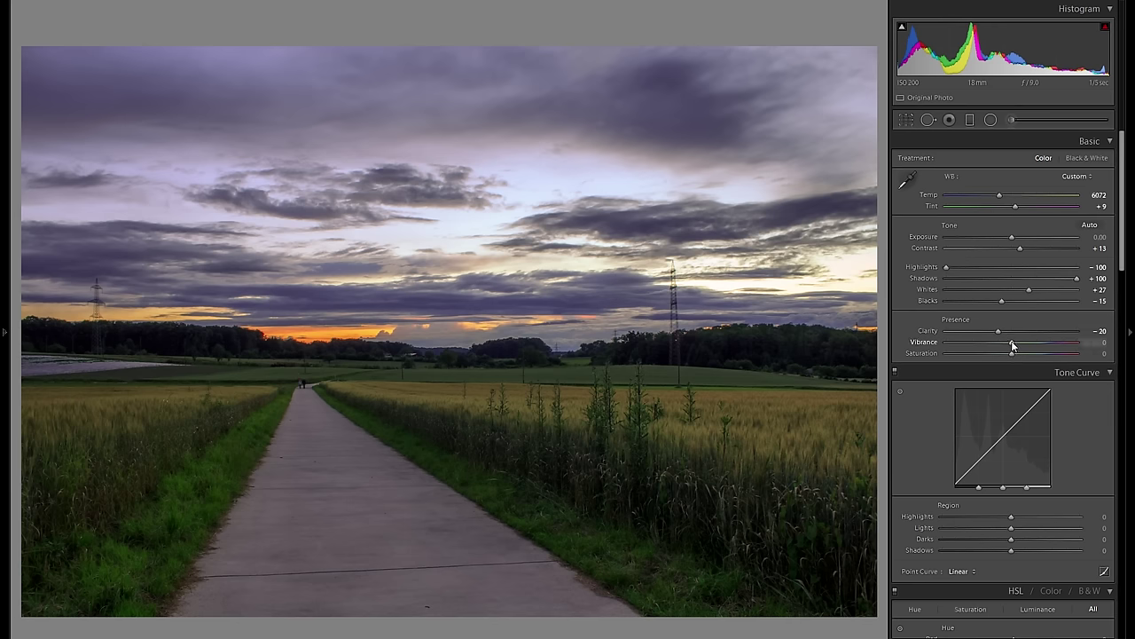
Try Vibrance at +38 and Saturation at +70, and reset both.
{"action": "left_click_drag", "start_coordinate": [1013, 345], "coordinate": [1038, 346]}
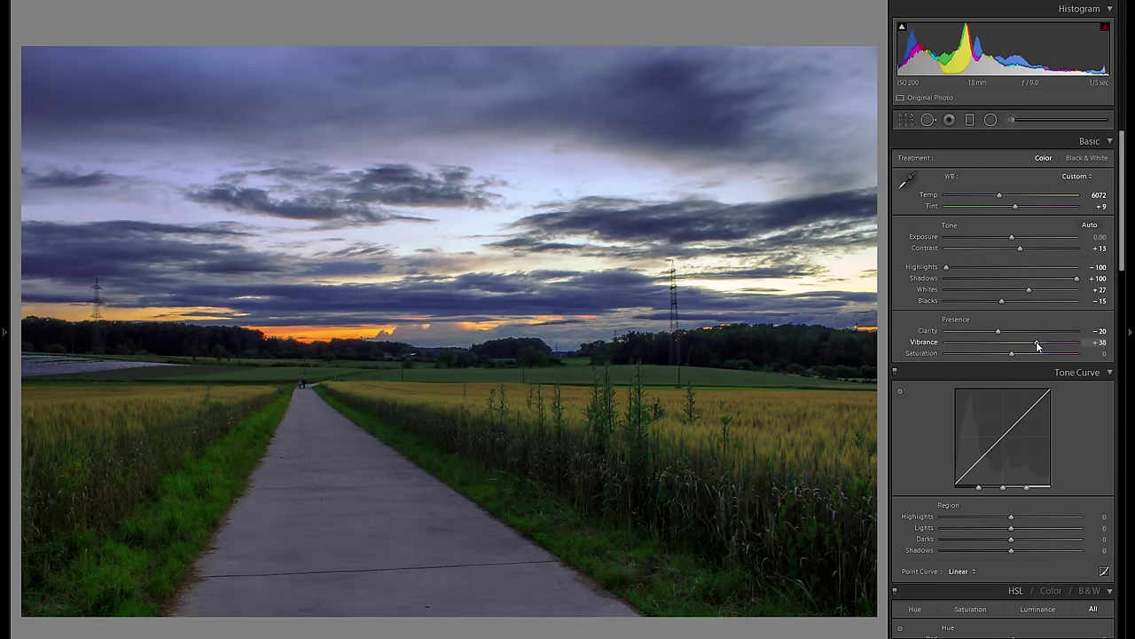
{"action": "double_click", "coordinate": [925, 344]}
{"action": "left_click_drag", "start_coordinate": [1012, 353], "coordinate": [1049, 355]}
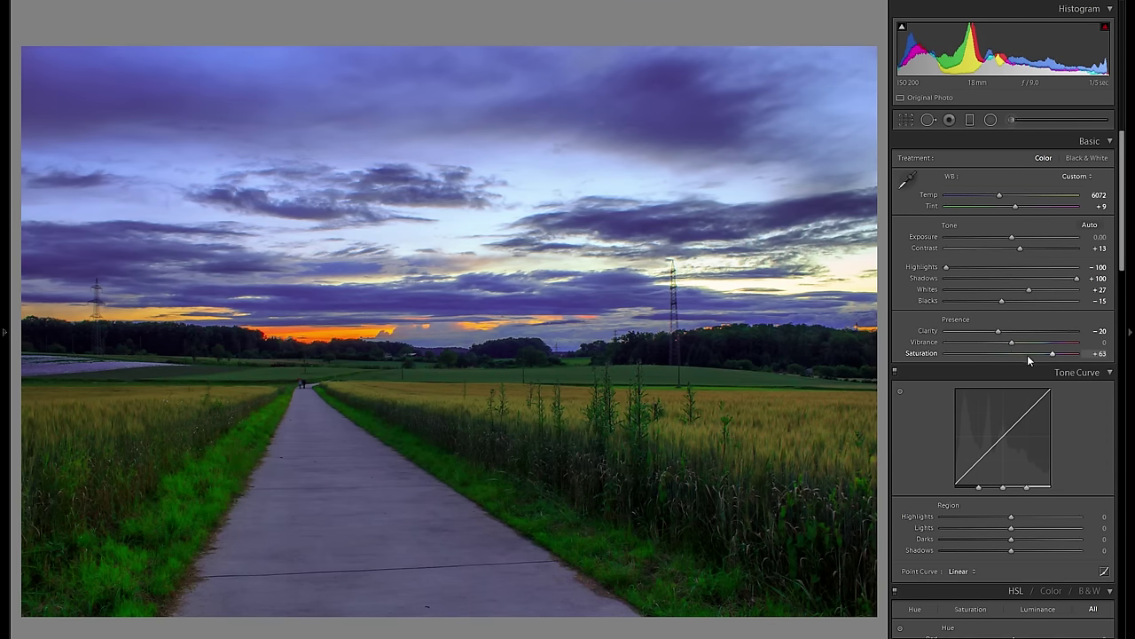
{"action": "left_click", "coordinate": [1056, 355]}
{"action": "left_click_drag", "start_coordinate": [1038, 343], "coordinate": [1050, 342]}
{"action": "double_click", "coordinate": [924, 342]}
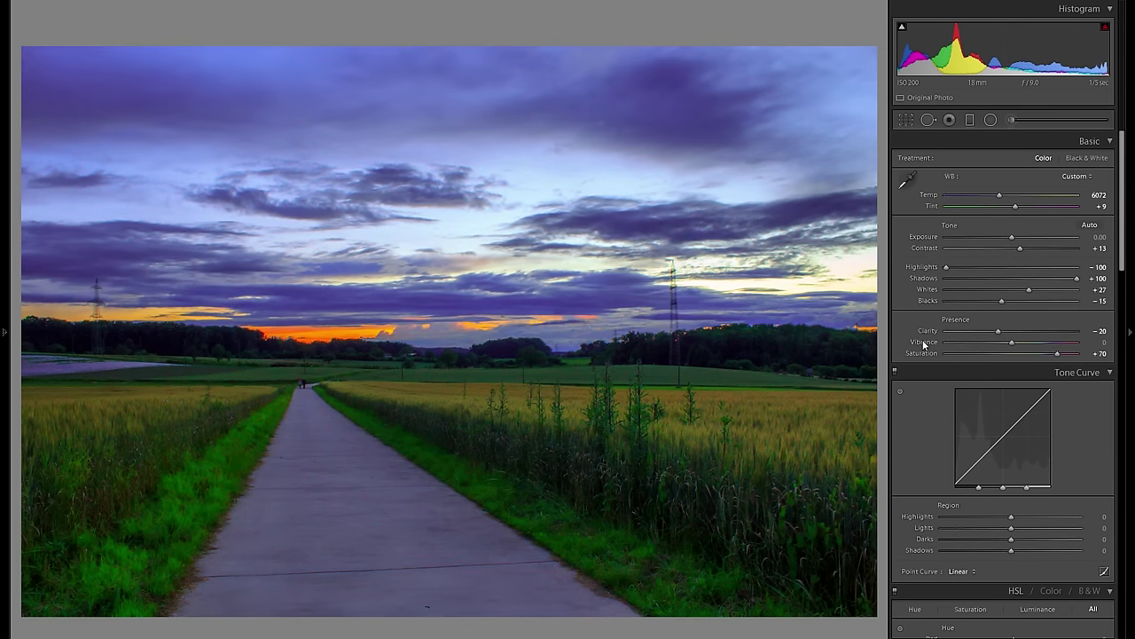
{"action": "double_click", "coordinate": [922, 353]}
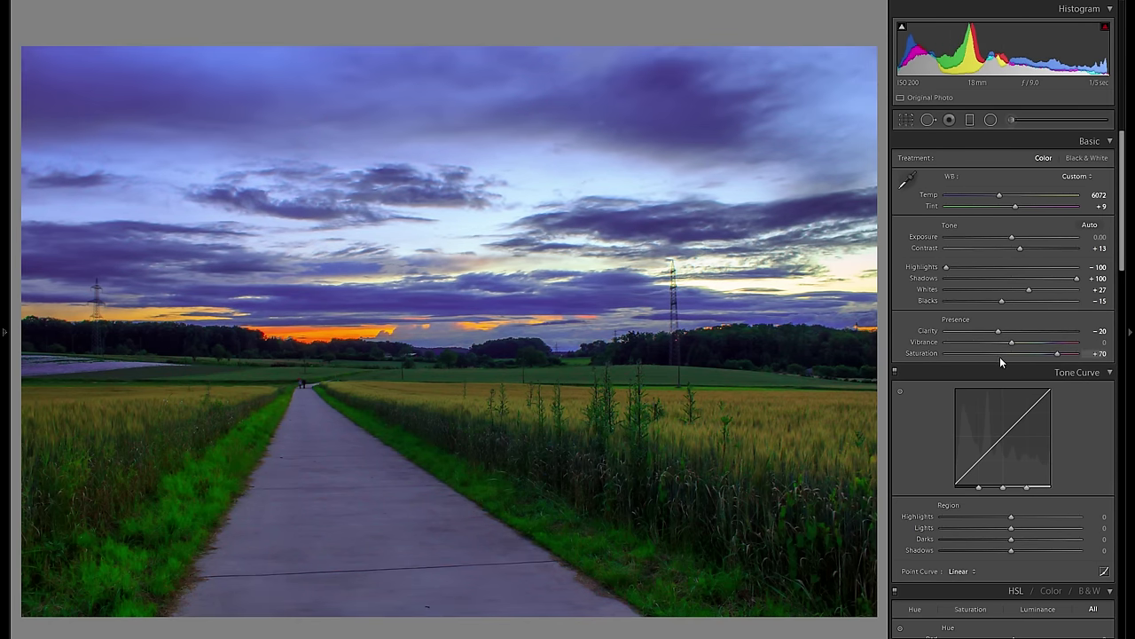
Set Vibrance to +15 and Saturation to +25, and compare the photo before and after editing side by side.
{"action": "mouse_move", "coordinate": [1010, 353]}
{"action": "left_mouse_down"}
{"action": "mouse_move", "coordinate": [1053, 355]}
{"action": "mouse_move", "coordinate": [1020, 346]}
{"action": "left_mouse_up"}
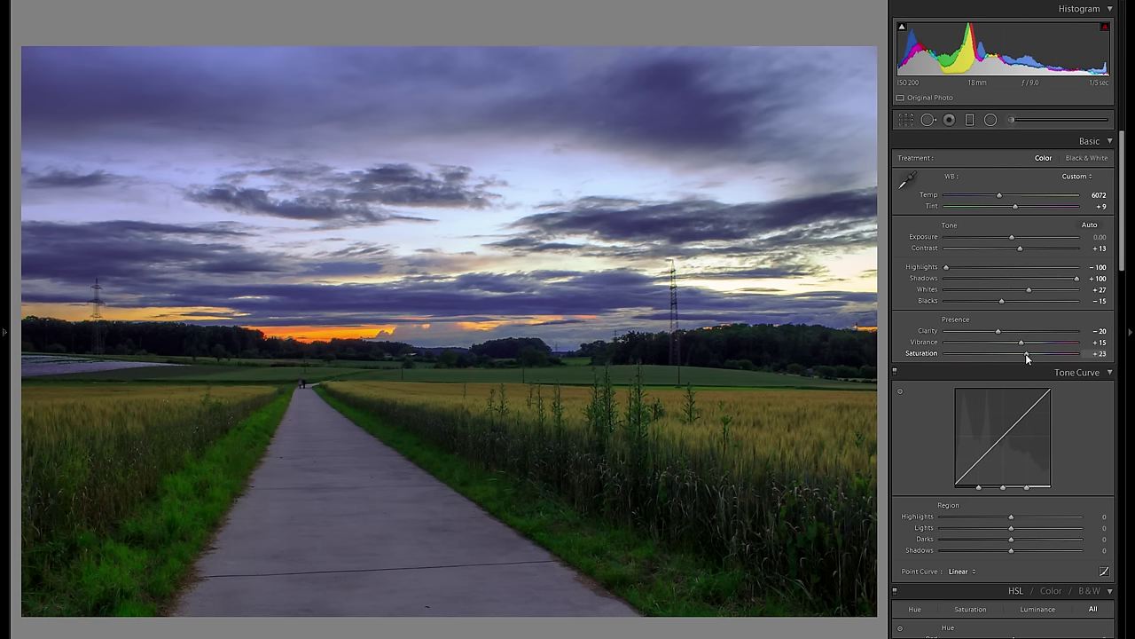
{"action": "left_click_drag", "start_coordinate": [1027, 354], "coordinate": [1029, 354]}
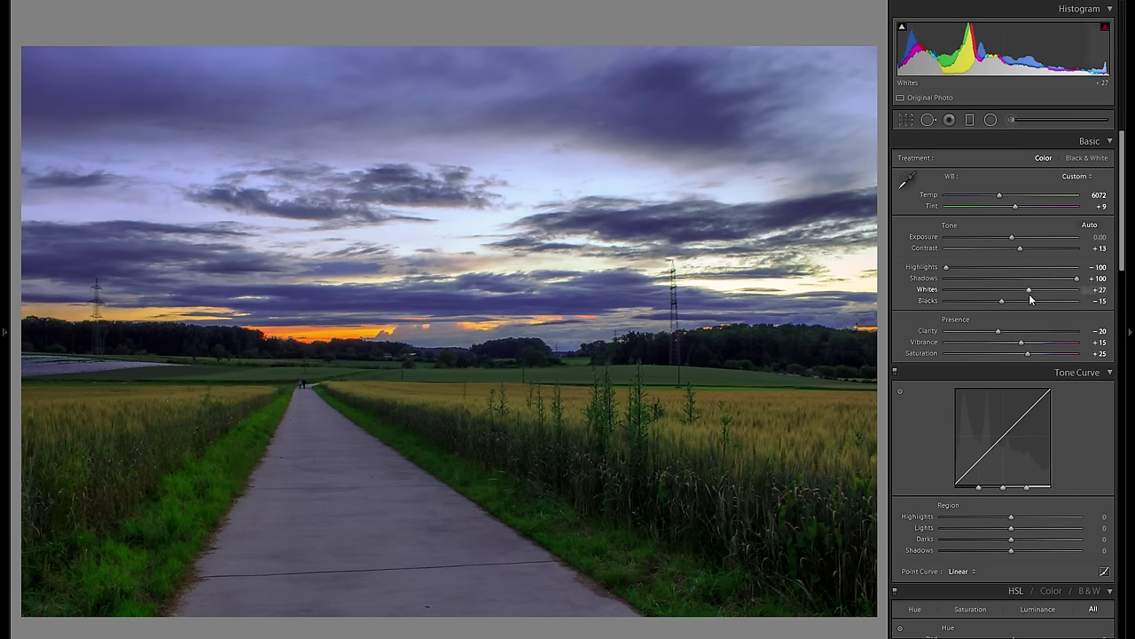
{"action": "key", "text": "y"}
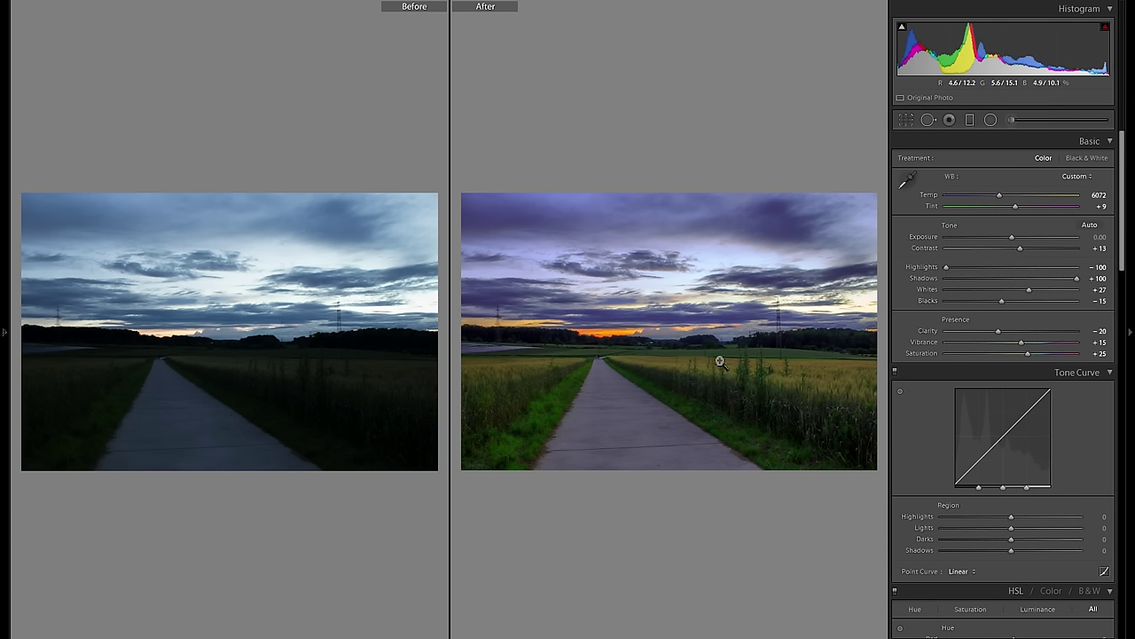
{"action": "key", "text": "y"}
Set the tone curve regions to Highlights +63, Lights +3, Darks -6 and Shadows +9.
{"action": "scroll", "coordinate": [971, 325], "scroll_direction": "down", "scroll_amount": 3}
{"action": "left_click_drag", "start_coordinate": [1011, 394], "coordinate": [1054, 394]}
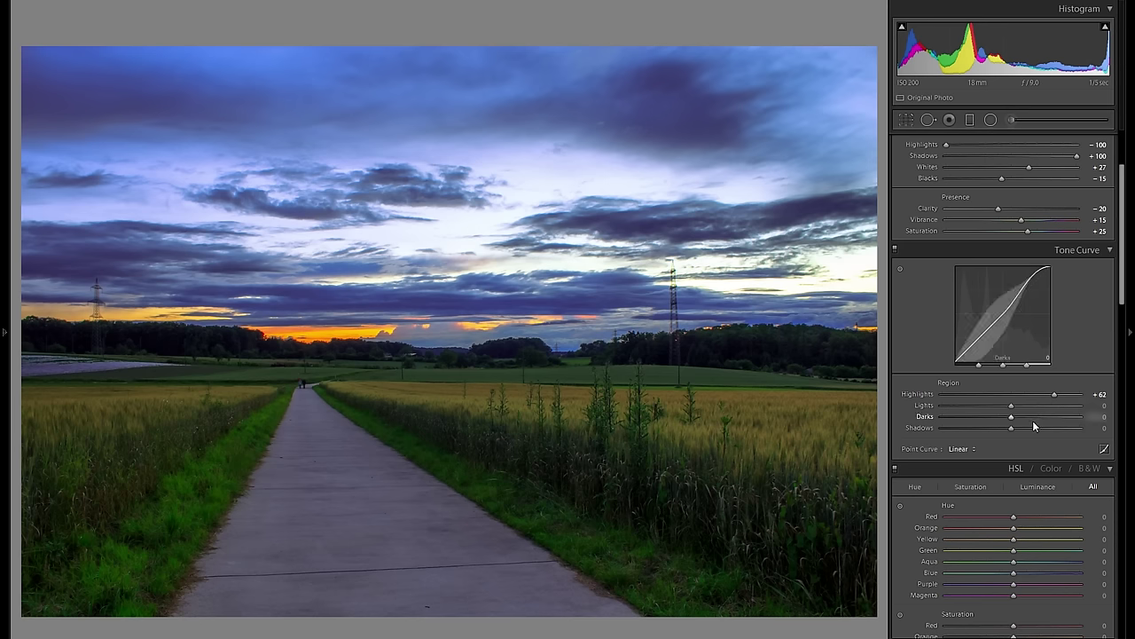
{"action": "left_click_drag", "start_coordinate": [1050, 400], "coordinate": [1046, 396]}
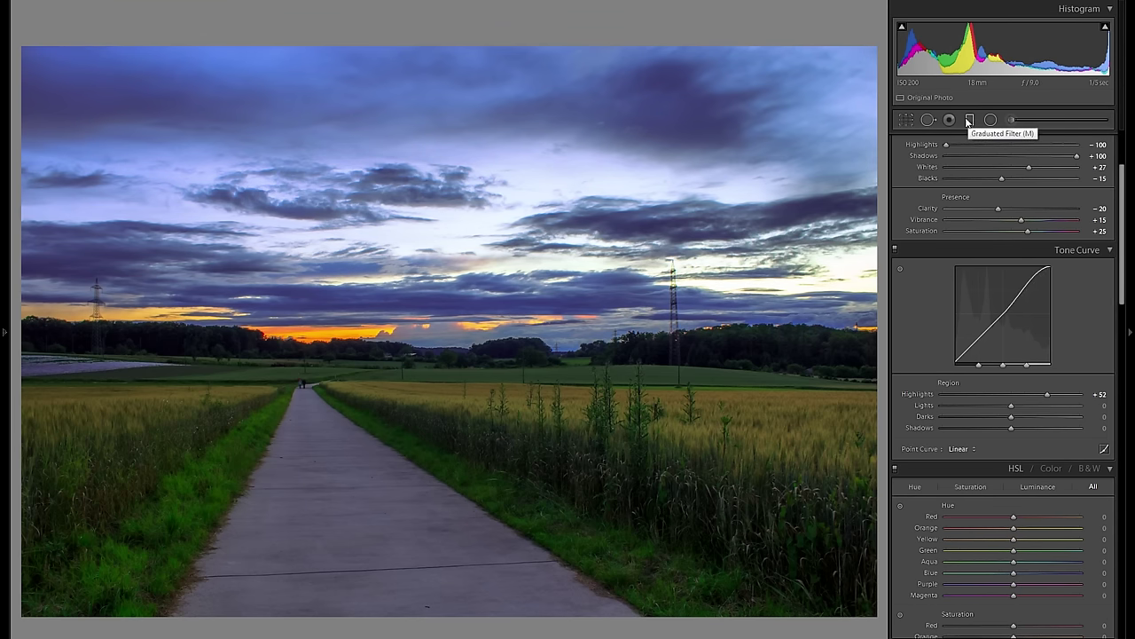
{"action": "mouse_move", "coordinate": [1049, 397]}
{"action": "left_mouse_down"}
{"action": "mouse_move", "coordinate": [1038, 393]}
{"action": "mouse_move", "coordinate": [1057, 400]}
{"action": "left_mouse_up"}
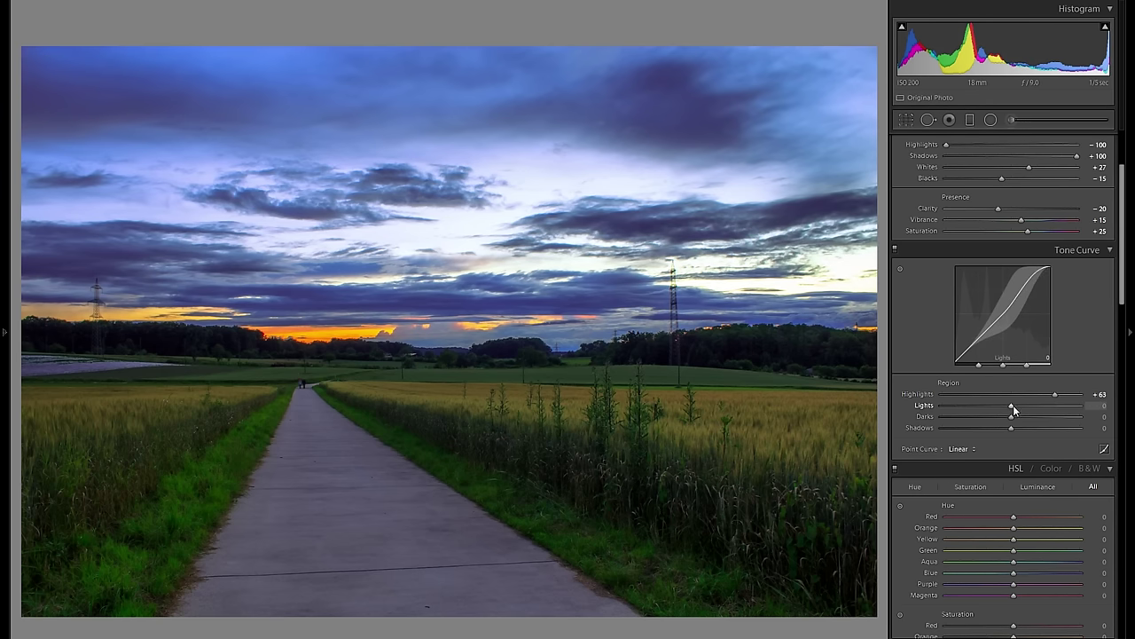
{"action": "left_click_drag", "start_coordinate": [1013, 405], "coordinate": [1018, 429]}
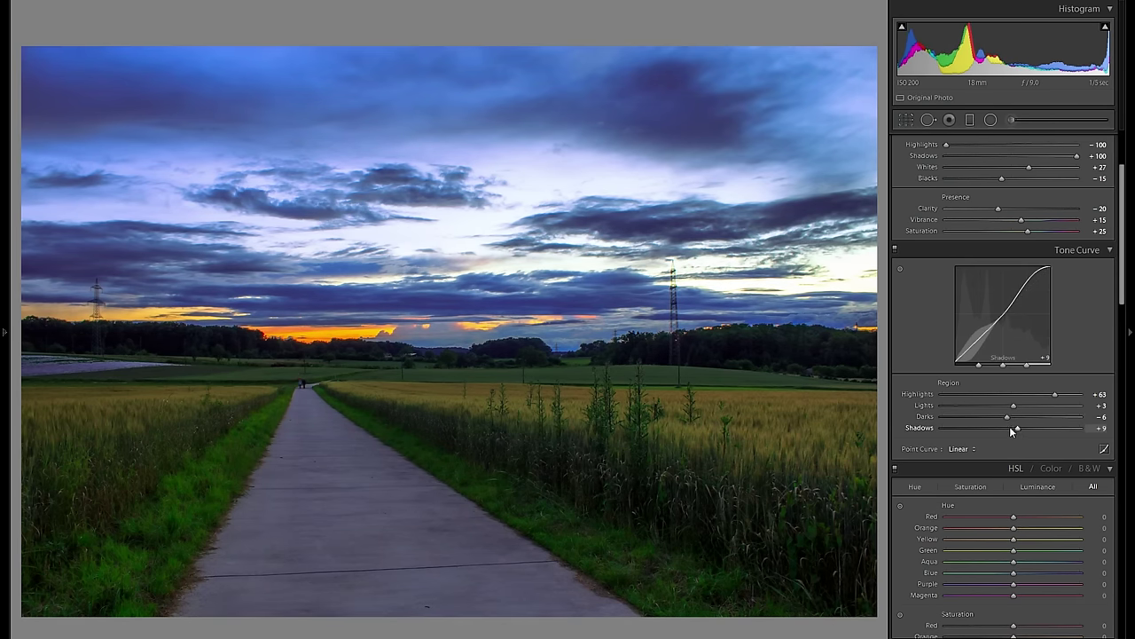
Compare the photo with the tone curve adjustments switched off and on.
{"action": "left_click", "coordinate": [895, 249]}
{"action": "left_click", "coordinate": [895, 249]}
{"action": "left_click", "coordinate": [895, 250]}
{"action": "left_click", "coordinate": [895, 249]}
{"action": "left_click", "coordinate": [895, 249]}
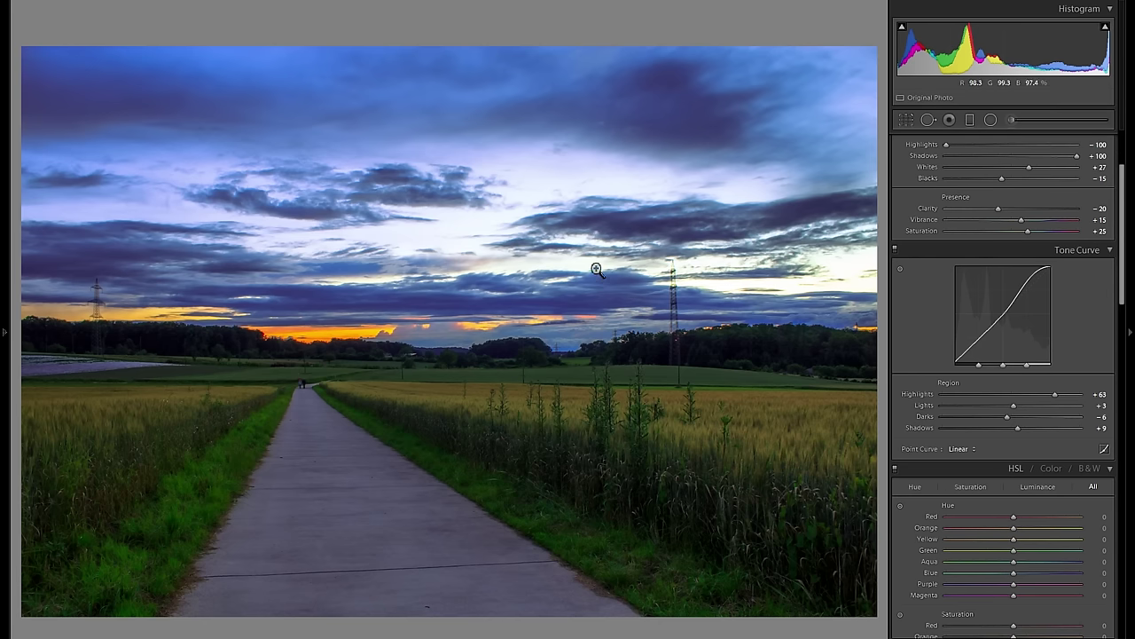
{"action": "left_click", "coordinate": [896, 254]}
{"action": "left_click", "coordinate": [896, 252]}
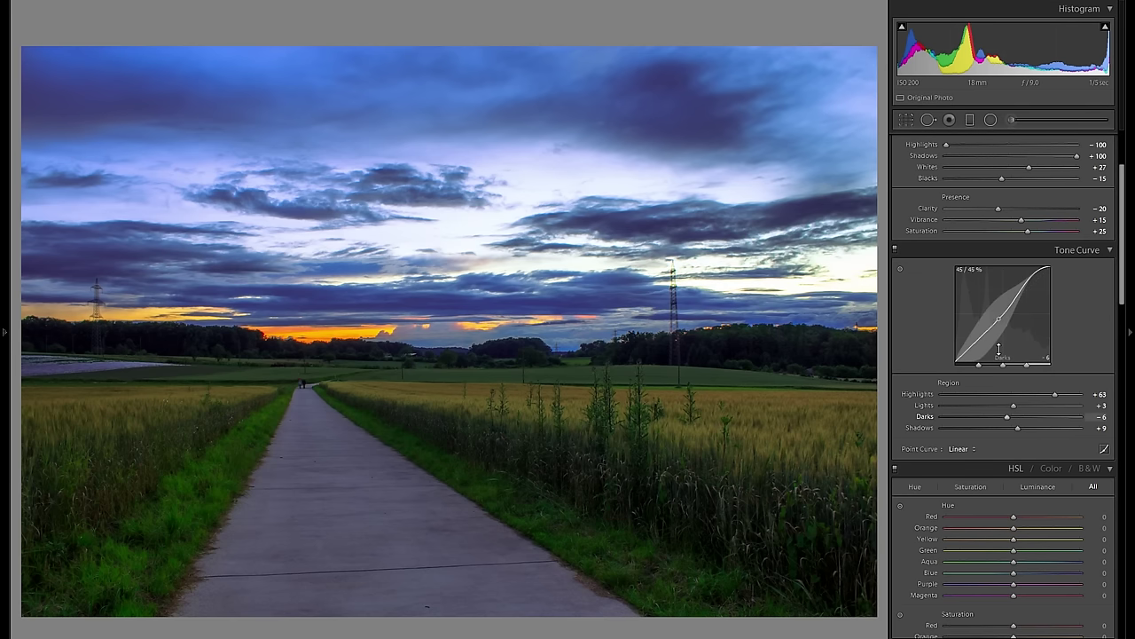
Draw a graduated filter from the sky across the horizon, widen its transition into the fields, and reset its Defringe to 0.
{"action": "scroll", "coordinate": [990, 334], "scroll_direction": "up", "scroll_amount": 3}
{"action": "left_click", "coordinate": [971, 120]}
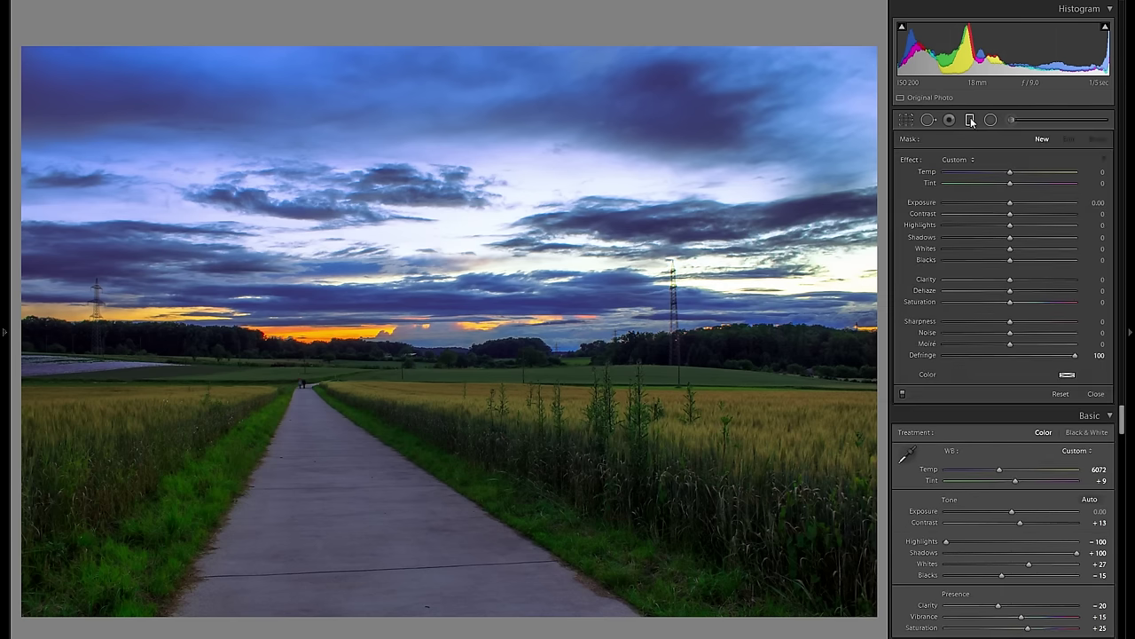
{"action": "left_click_drag", "start_coordinate": [393, 312], "coordinate": [382, 388]}
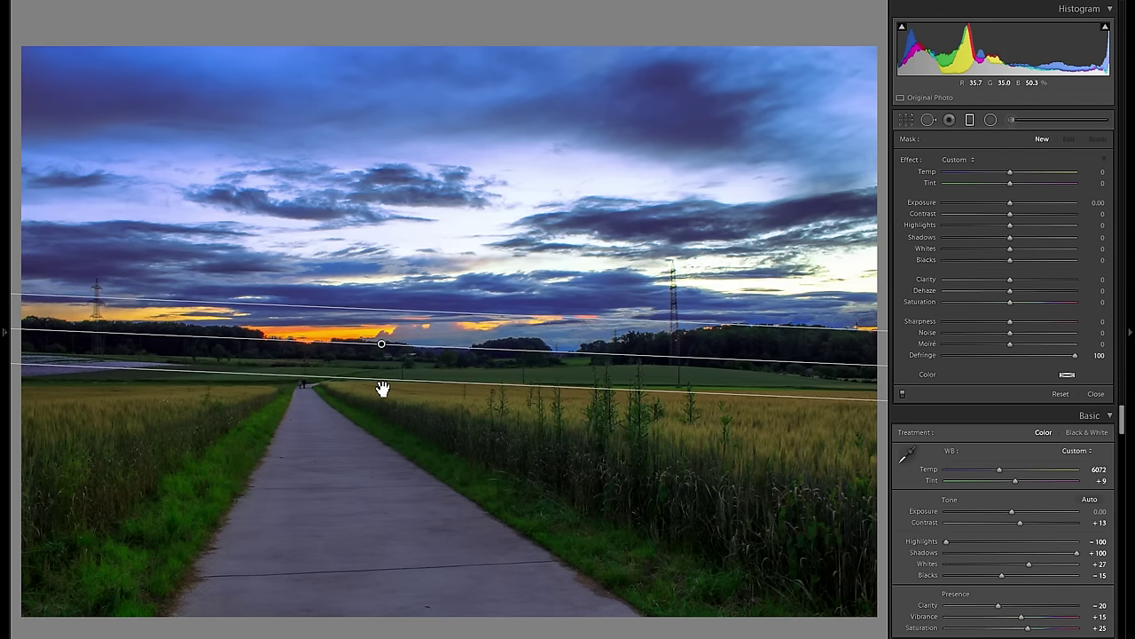
{"action": "left_click_drag", "start_coordinate": [382, 387], "coordinate": [393, 400]}
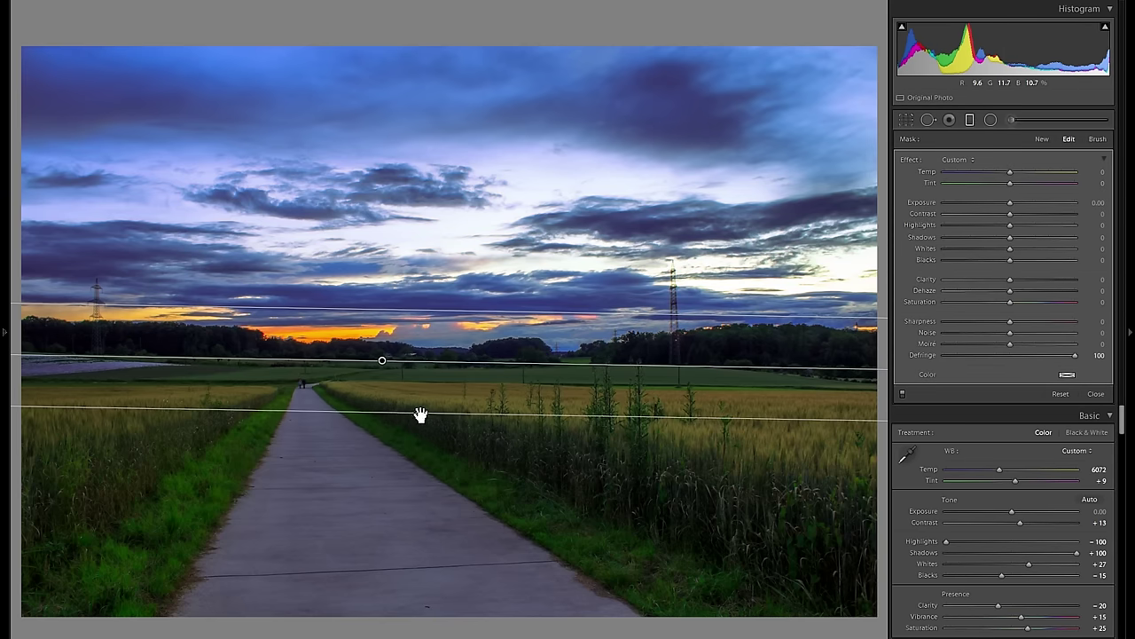
{"action": "left_click_drag", "start_coordinate": [420, 413], "coordinate": [419, 418]}
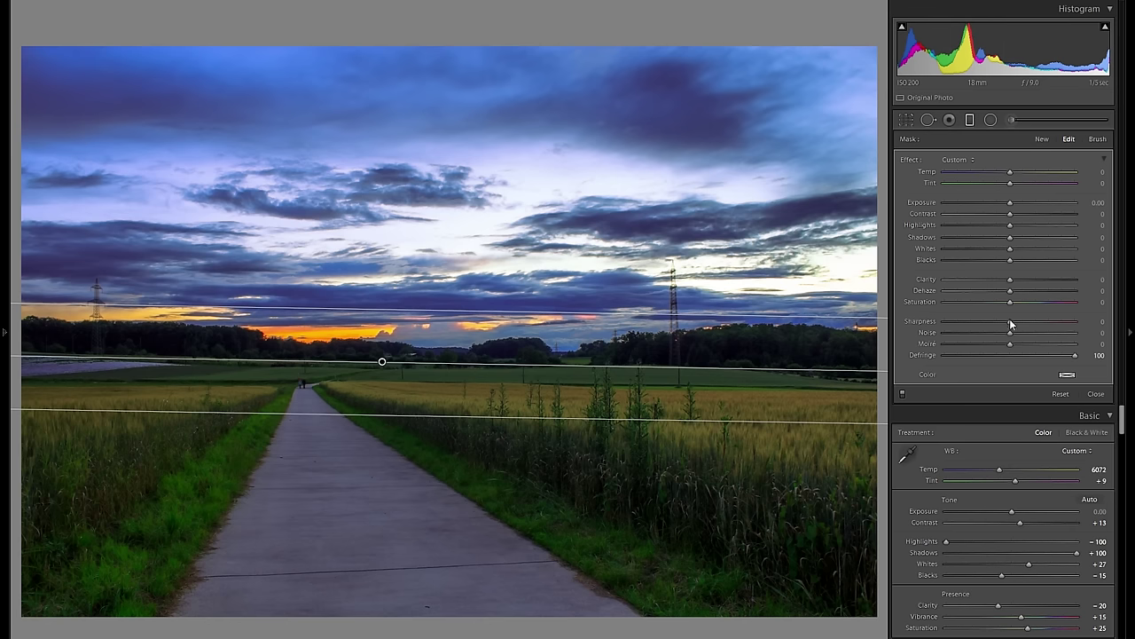
{"action": "double_click", "coordinate": [931, 355]}
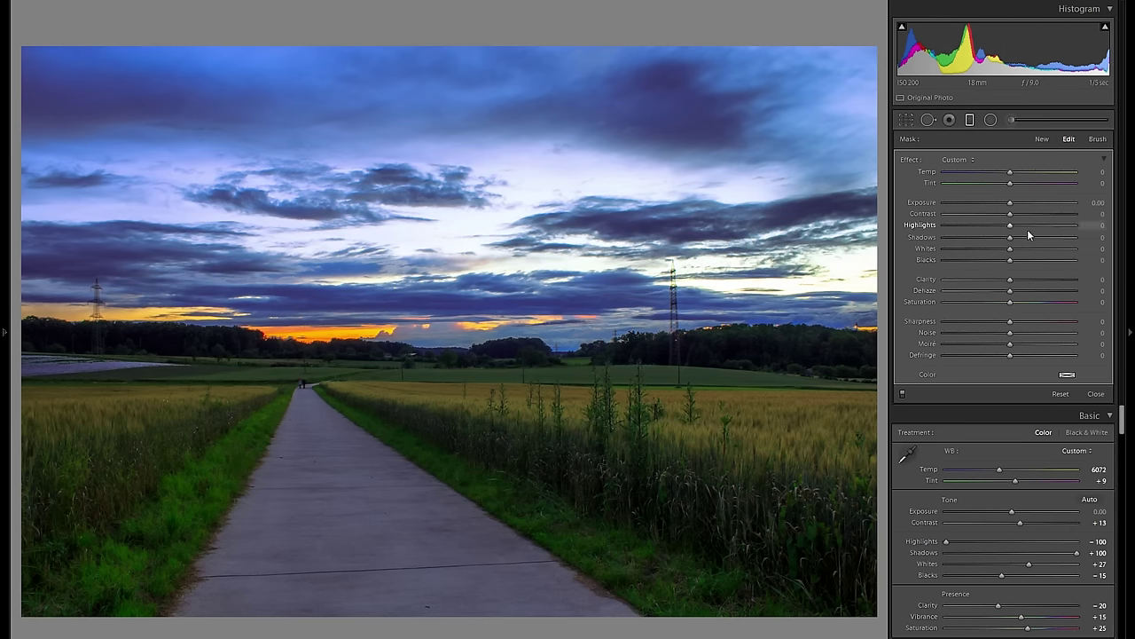
Set the graduated filter to Exposure -0.31, Highlights -43 and Shadows 100, compare it off and on, and close it.
{"action": "left_click_drag", "start_coordinate": [1010, 203], "coordinate": [1005, 203]}
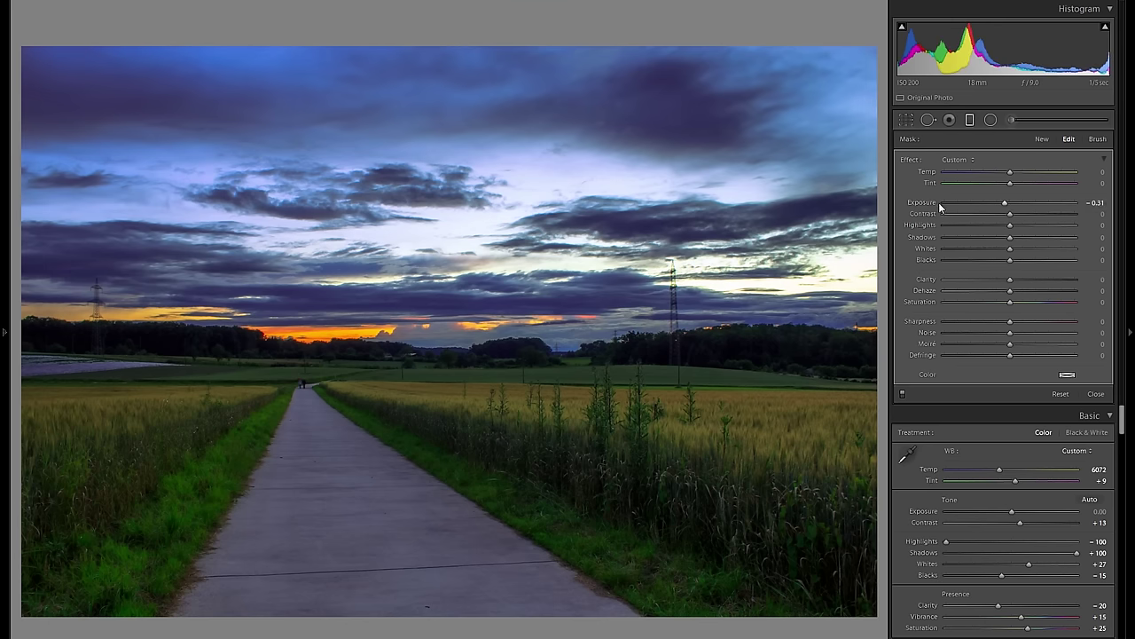
{"action": "double_click", "coordinate": [923, 202]}
{"action": "left_click", "coordinate": [1005, 203]}
{"action": "left_click_drag", "start_coordinate": [1010, 238], "coordinate": [1075, 238]}
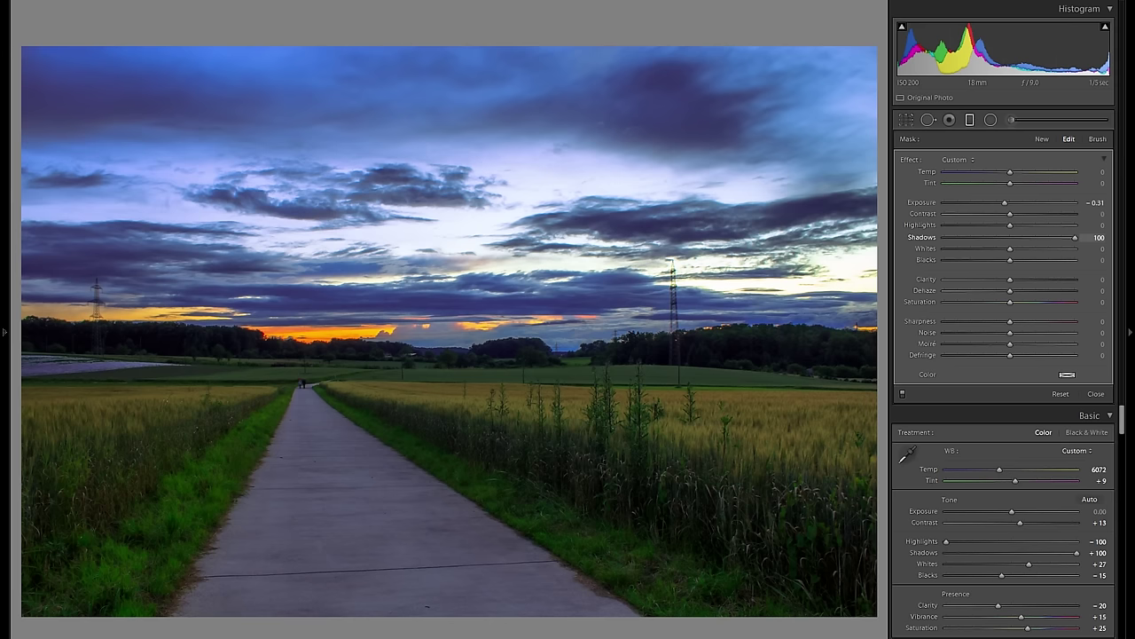
{"action": "double_click", "coordinate": [922, 237]}
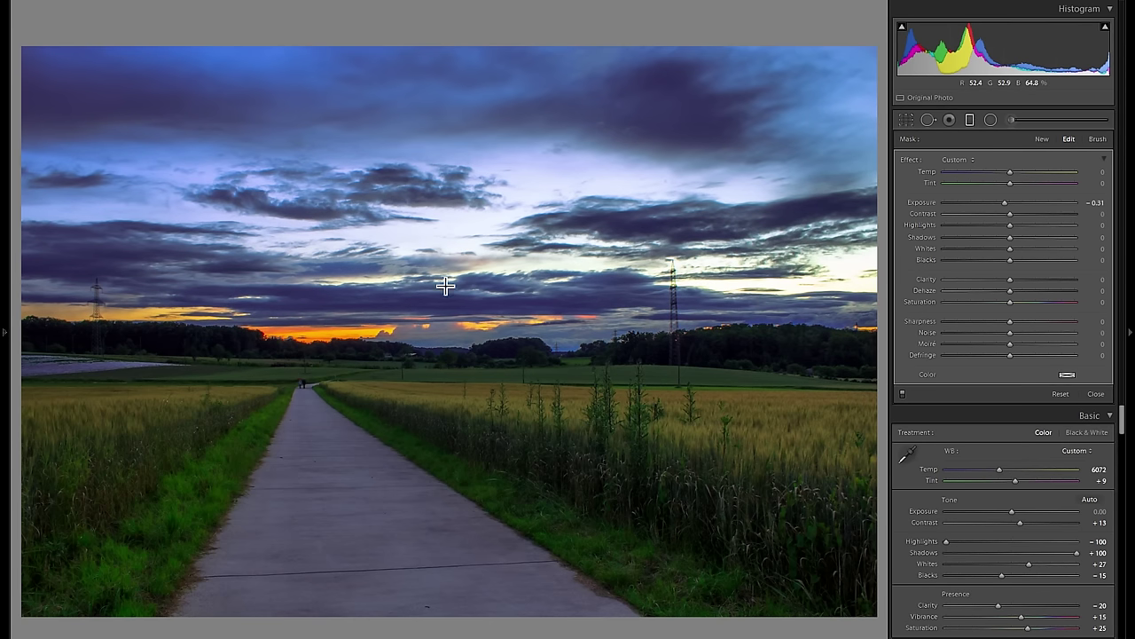
{"action": "key", "text": "ctrl+z"}
{"action": "left_click", "coordinate": [902, 395]}
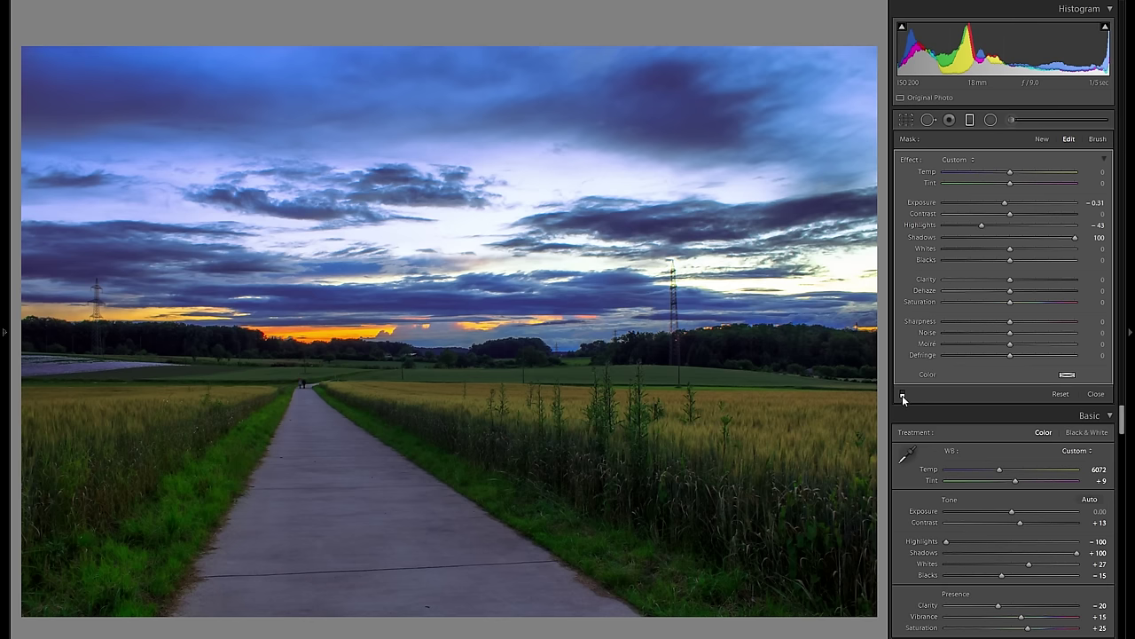
{"action": "left_click", "coordinate": [902, 395]}
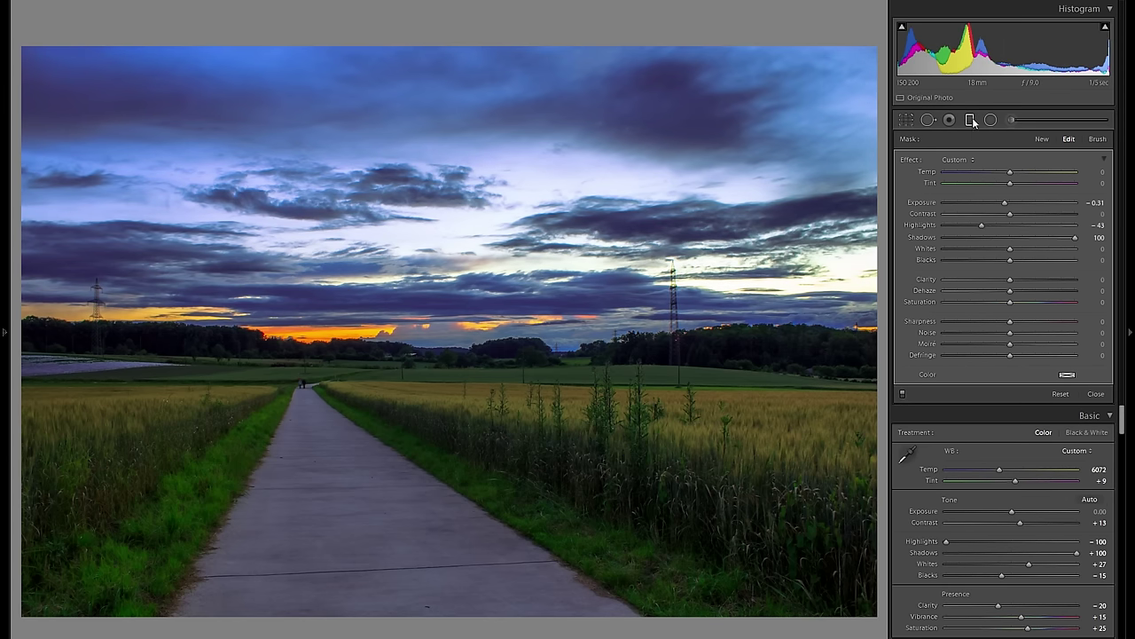
{"action": "key", "text": "m"}
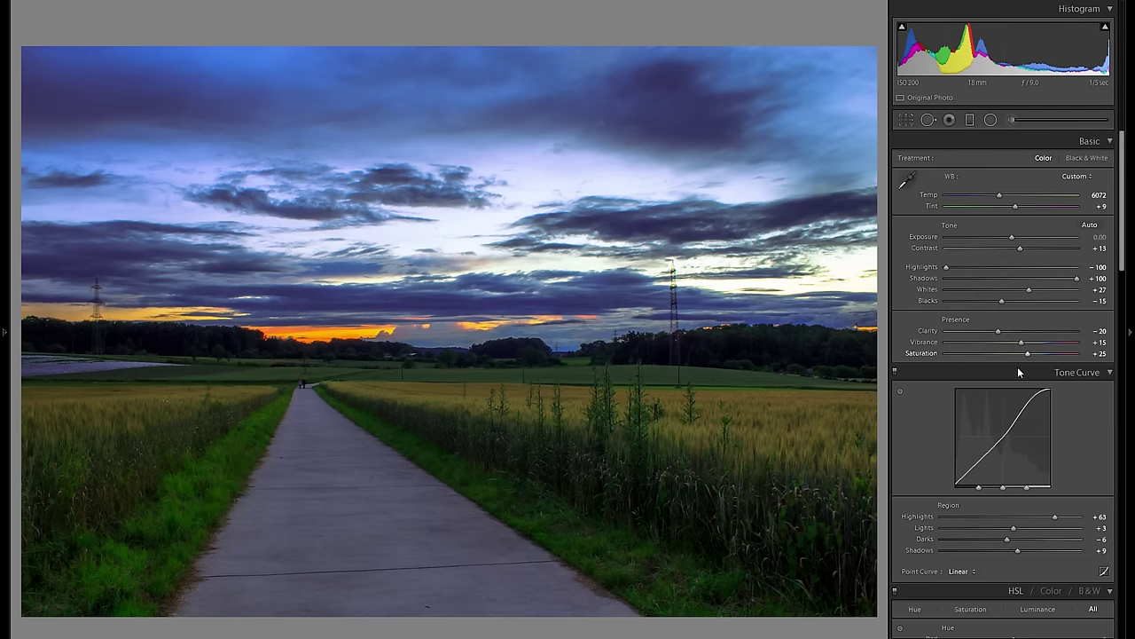
Try resetting the tone curve Highlights to judge their effect on the sky, and undo the reset.
{"action": "scroll", "coordinate": [1019, 372], "scroll_direction": "down", "scroll_amount": 3}
{"action": "double_click", "coordinate": [1040, 399]}
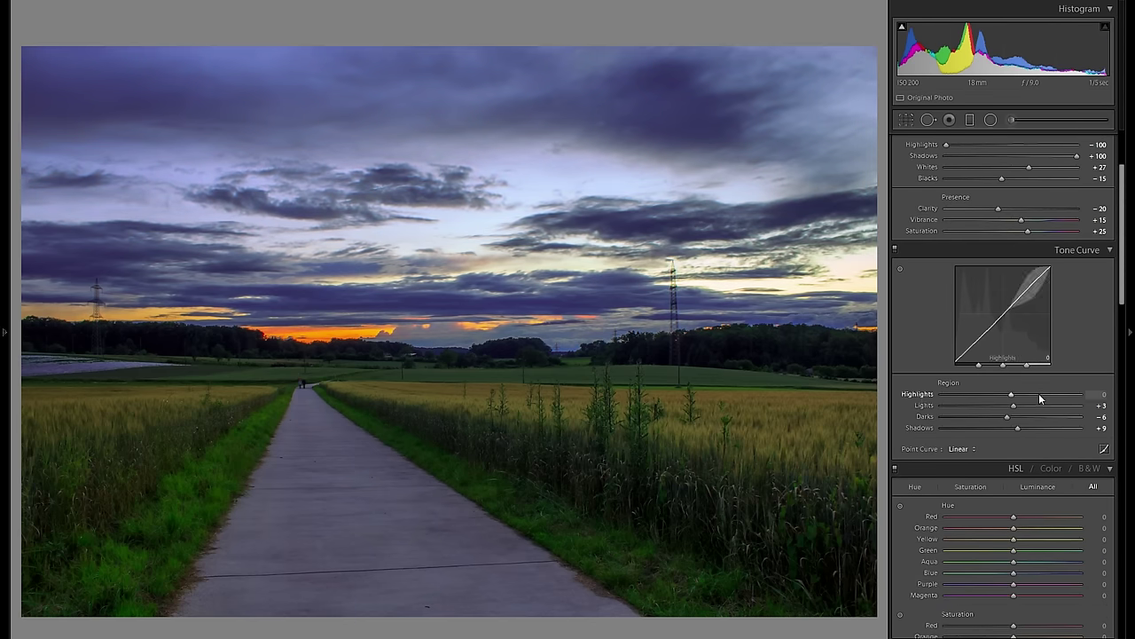
{"action": "key", "text": "ctrl+z"}
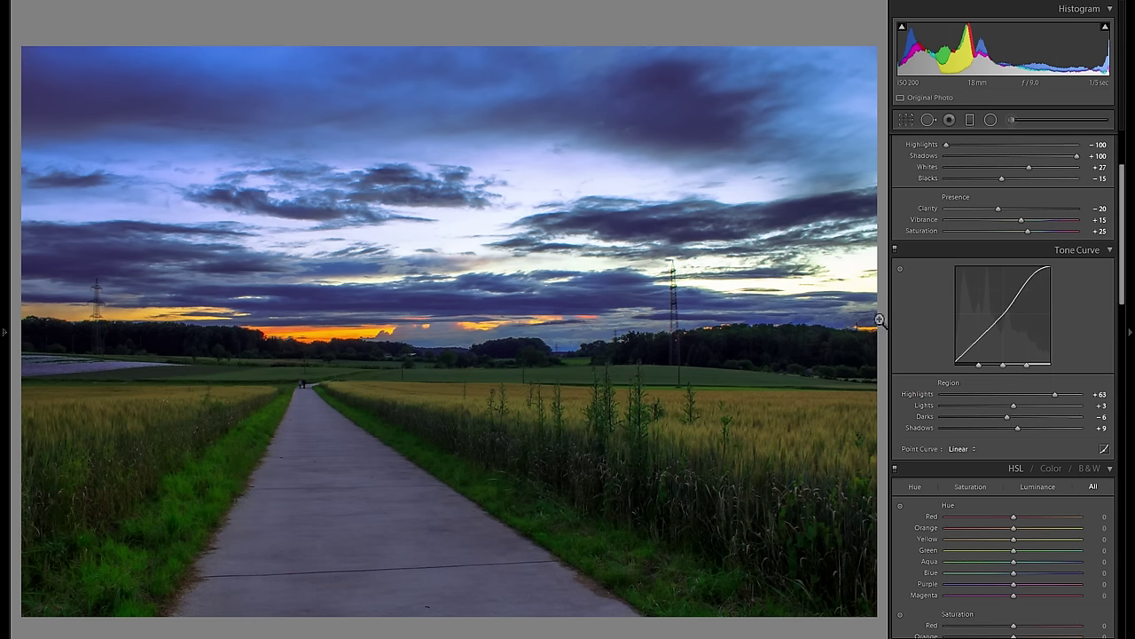
Enable Remove Chromatic Aberration in the photo's lens corrections.
{"action": "scroll", "coordinate": [937, 320], "scroll_direction": "down", "scroll_amount": 3}
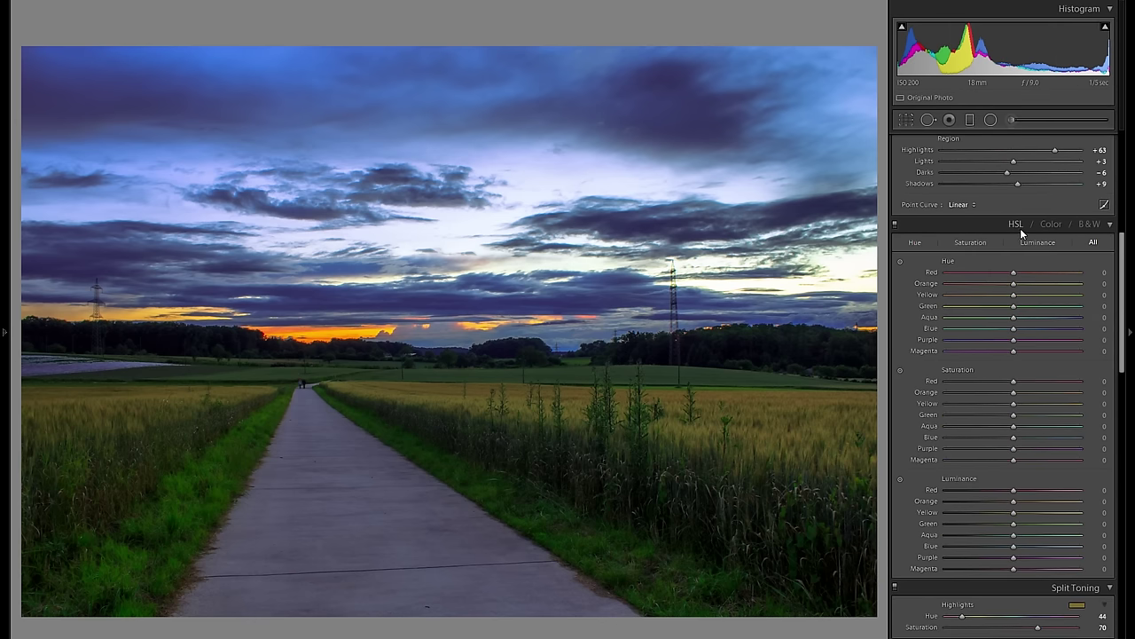
{"action": "scroll", "coordinate": [1017, 284], "scroll_direction": "down", "scroll_amount": 6}
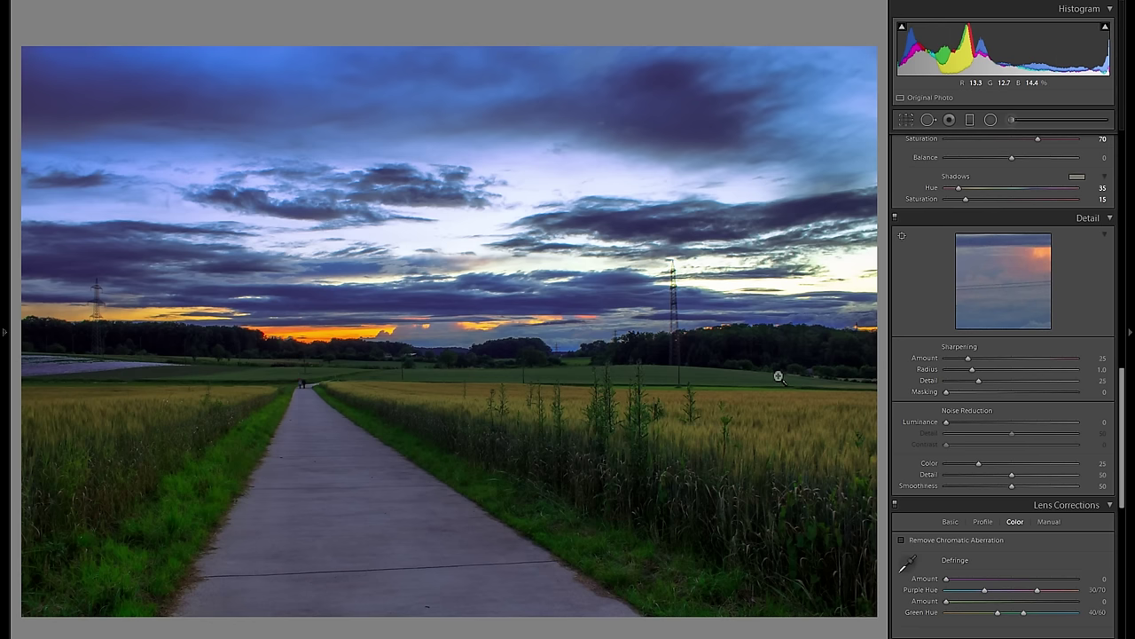
{"action": "scroll", "coordinate": [961, 367], "scroll_direction": "down", "scroll_amount": 3}
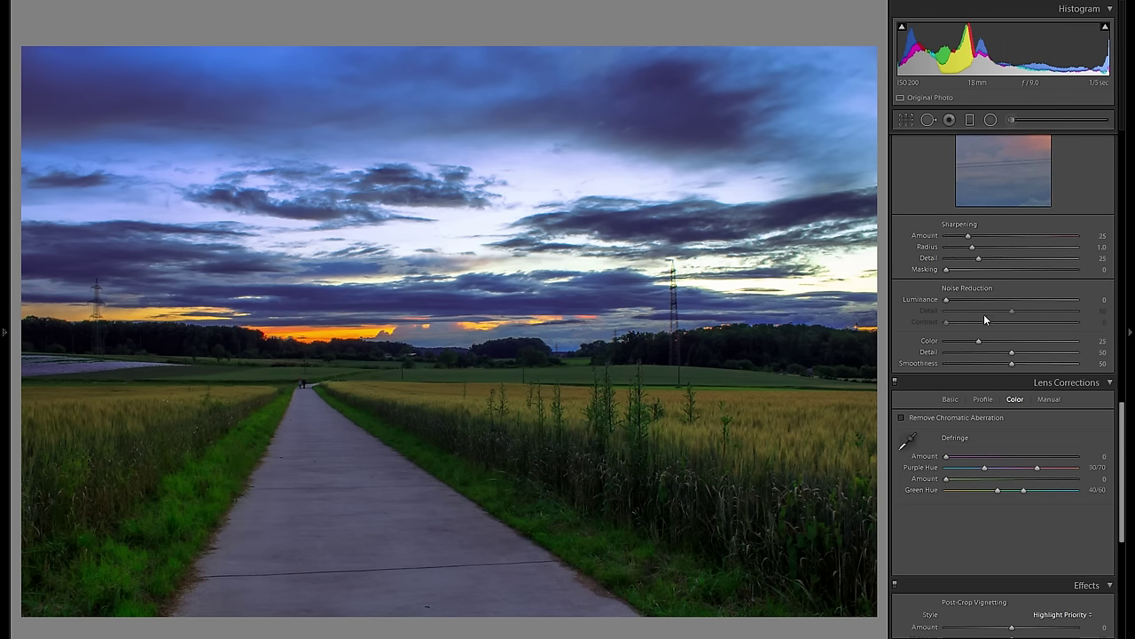
{"action": "scroll", "coordinate": [990, 293], "scroll_direction": "up", "scroll_amount": 3}
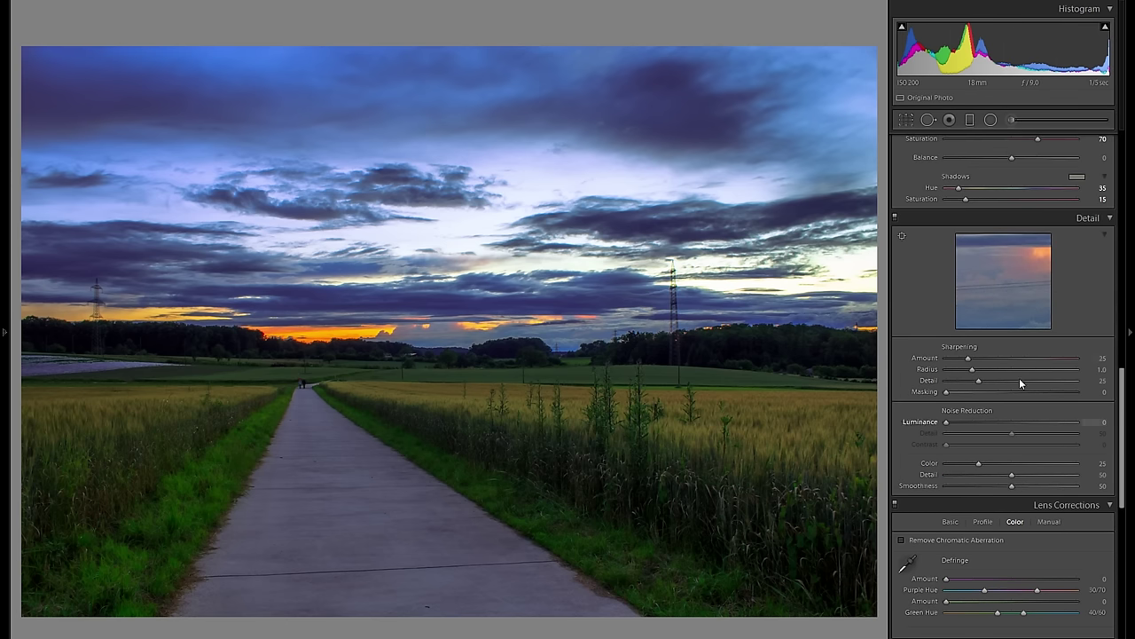
{"action": "scroll", "coordinate": [1020, 430], "scroll_direction": "down", "scroll_amount": 3}
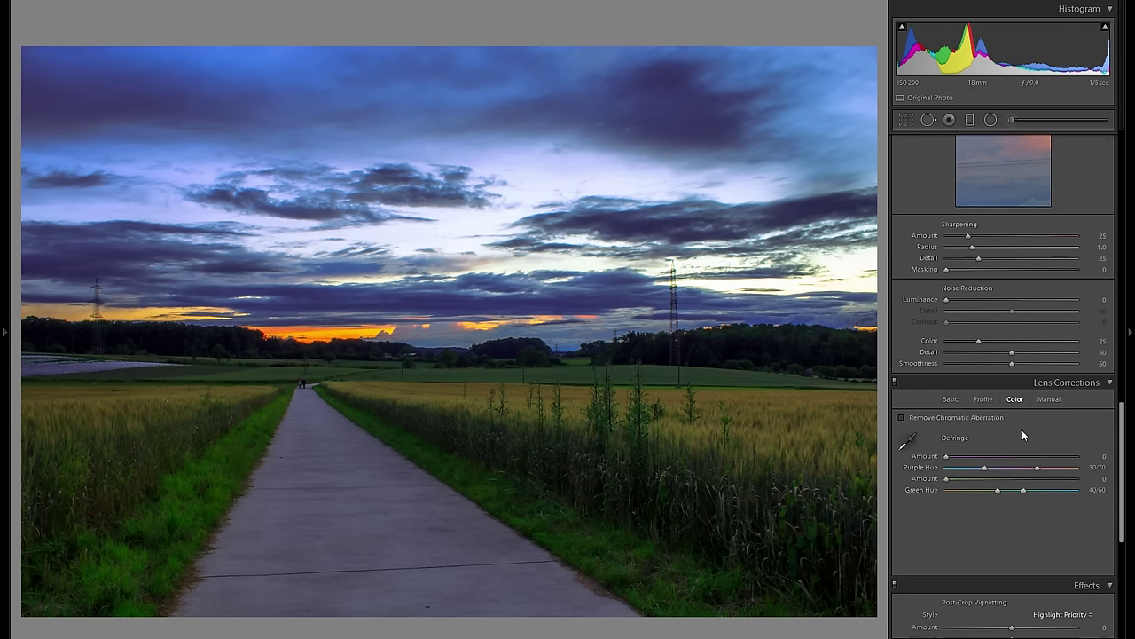
{"action": "left_click", "coordinate": [976, 415]}
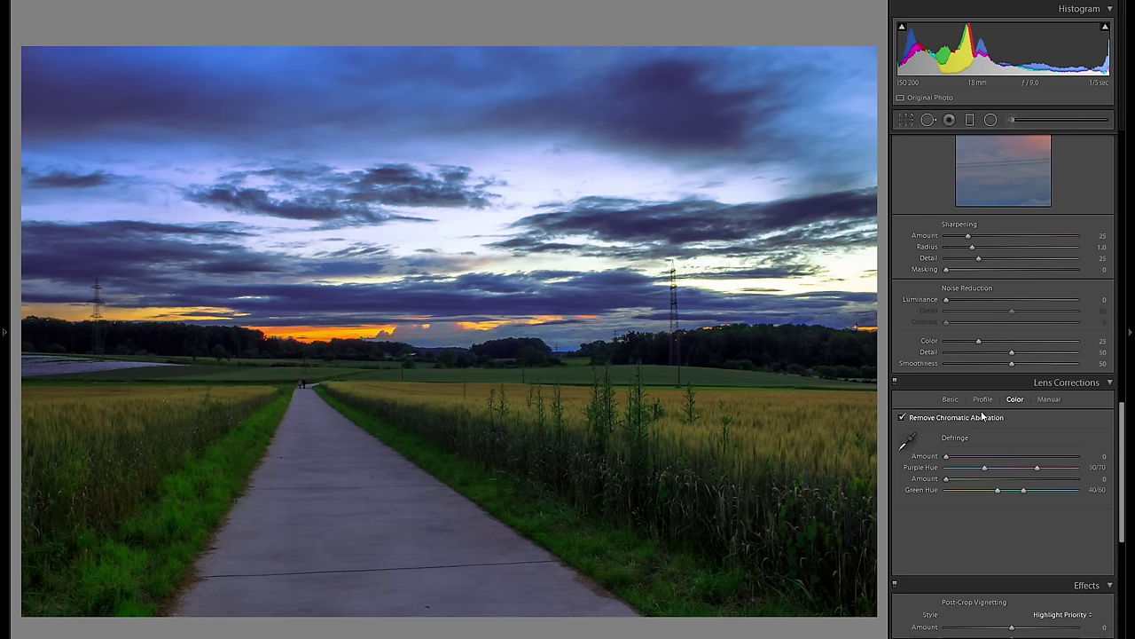
Enable lens profile corrections with the make Canon and the model Canon EF-S 18-55mm f/3.5-5.6 IS STM.
{"action": "left_click", "coordinate": [982, 399]}
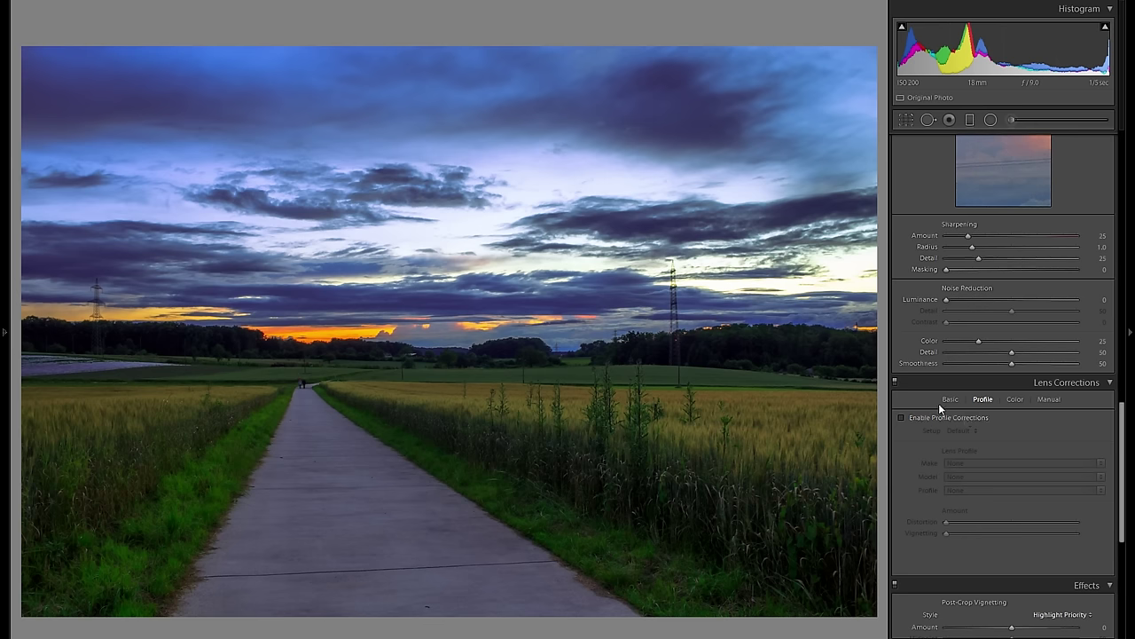
{"action": "left_click", "coordinate": [951, 416]}
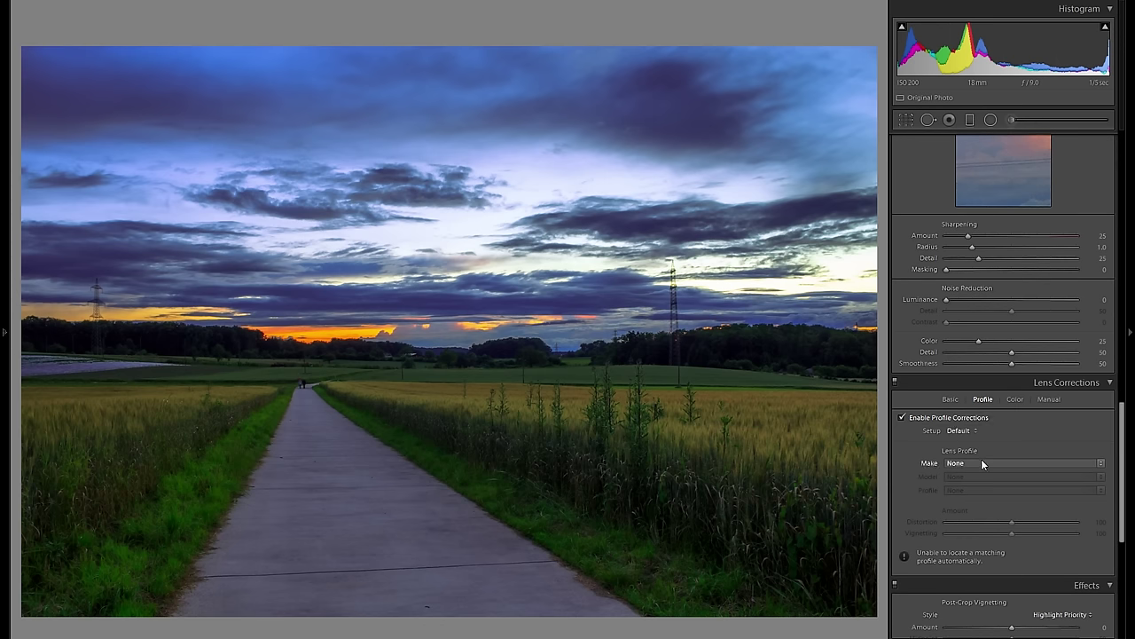
{"action": "left_click", "coordinate": [979, 462]}
{"action": "left_click", "coordinate": [1040, 7]}
{"action": "left_click", "coordinate": [931, 421]}
{"action": "left_click", "coordinate": [929, 419]}
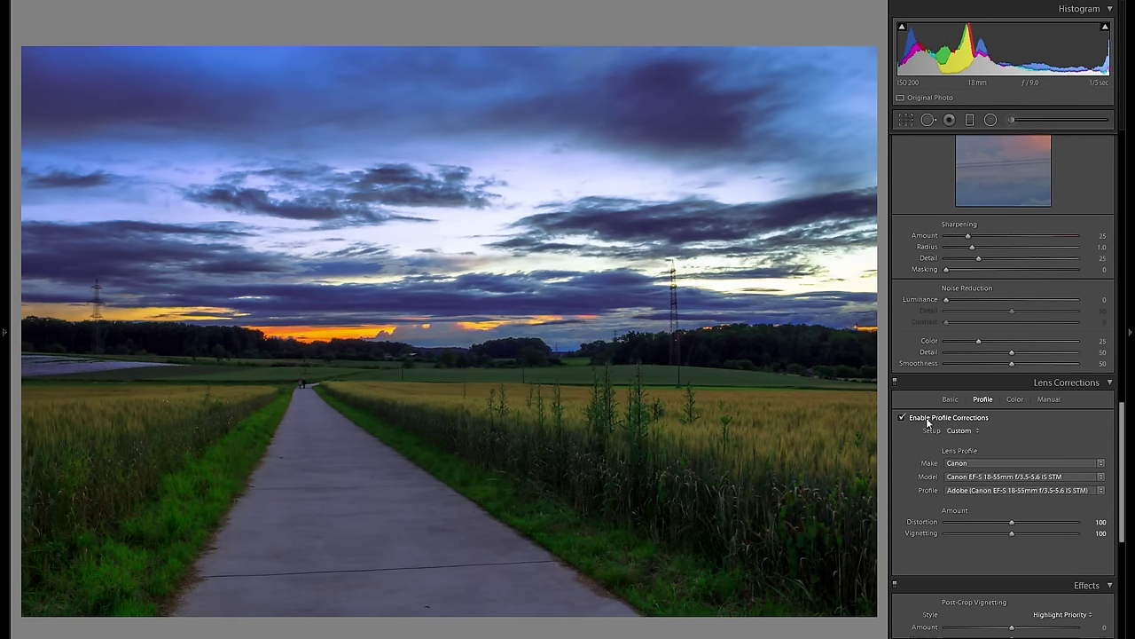
Add a post-crop vignette with Amount -24, Midpoint 12 and Feather 90.
{"action": "scroll", "coordinate": [1031, 446], "scroll_direction": "down", "scroll_amount": 5}
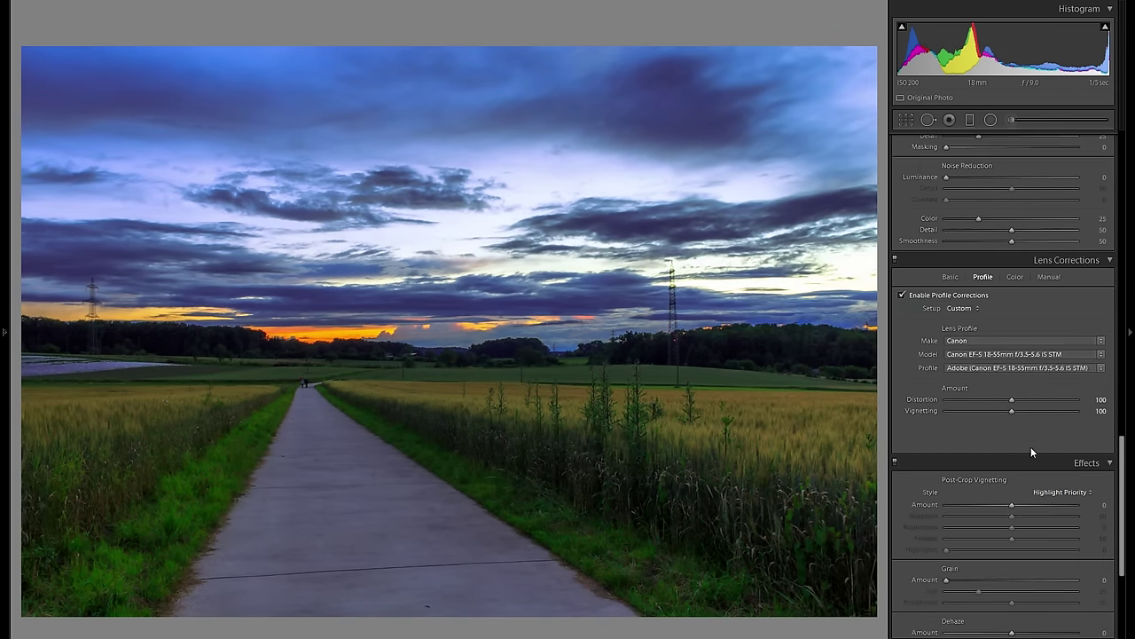
{"action": "scroll", "coordinate": [1015, 403], "scroll_direction": "down", "scroll_amount": 2}
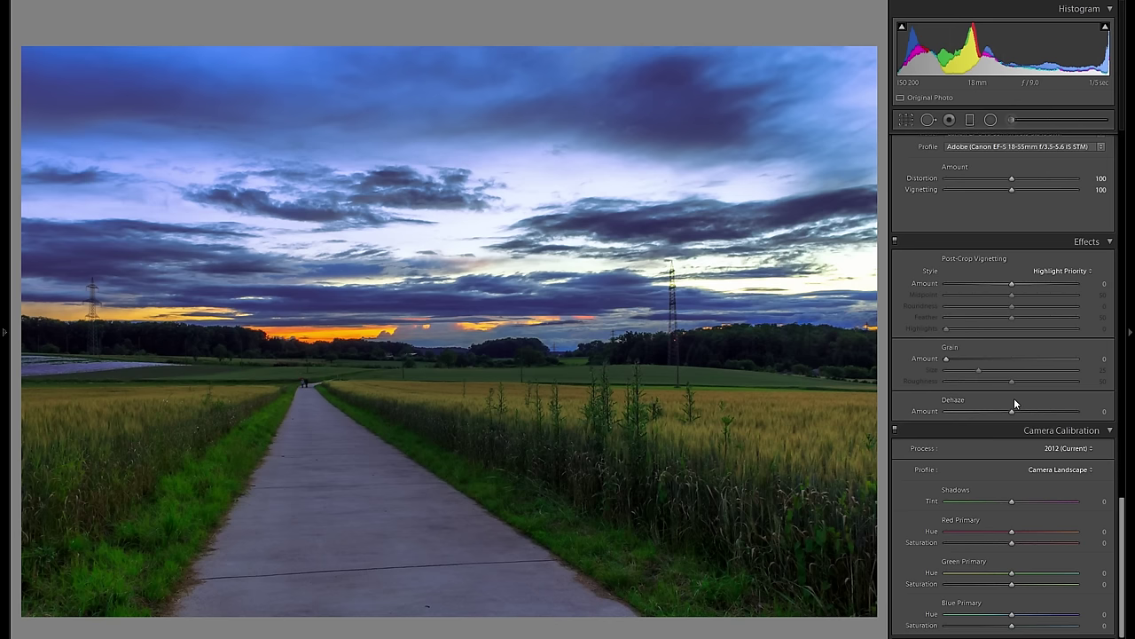
{"action": "scroll", "coordinate": [1004, 398], "scroll_direction": "up", "scroll_amount": 3}
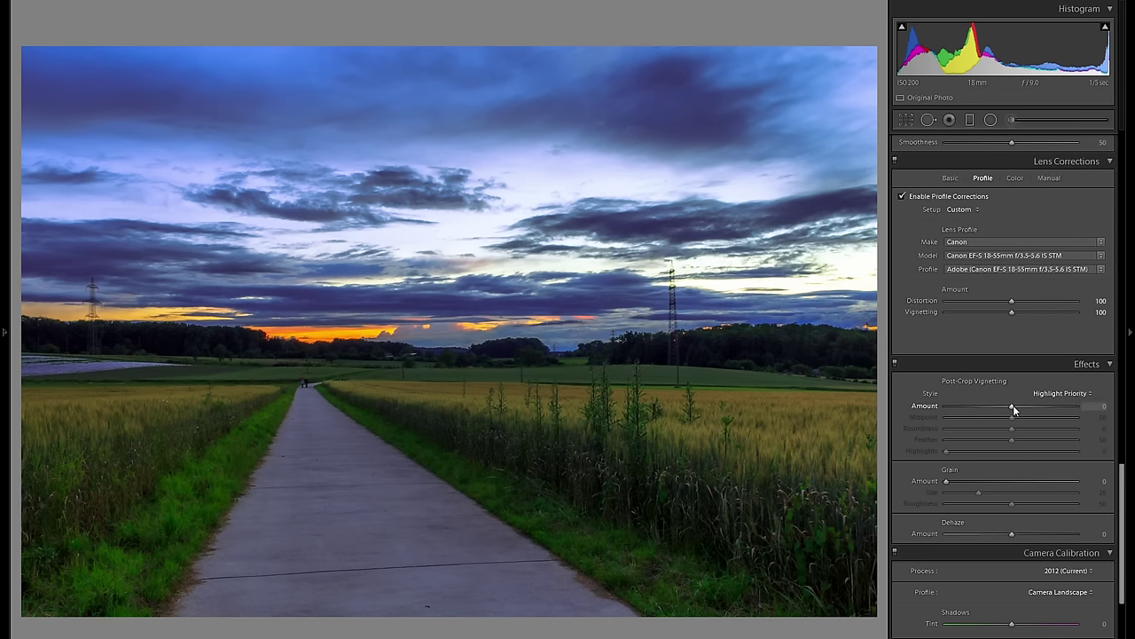
{"action": "left_click_drag", "start_coordinate": [1012, 405], "coordinate": [996, 405]}
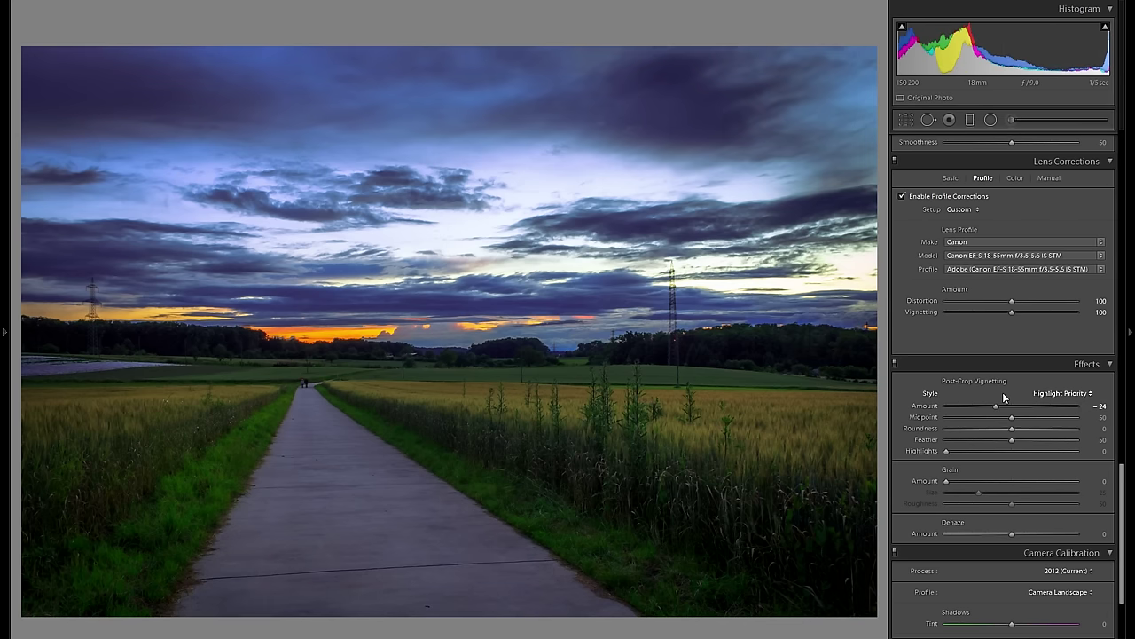
{"action": "left_click_drag", "start_coordinate": [994, 416], "coordinate": [965, 415]}
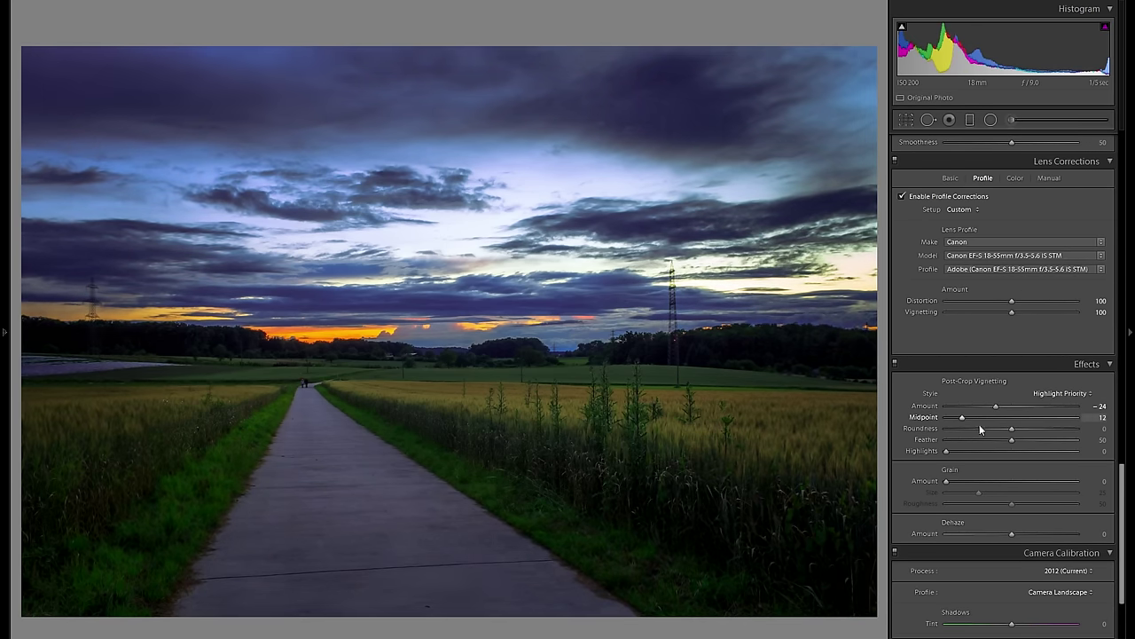
{"action": "left_click", "coordinate": [1065, 444]}
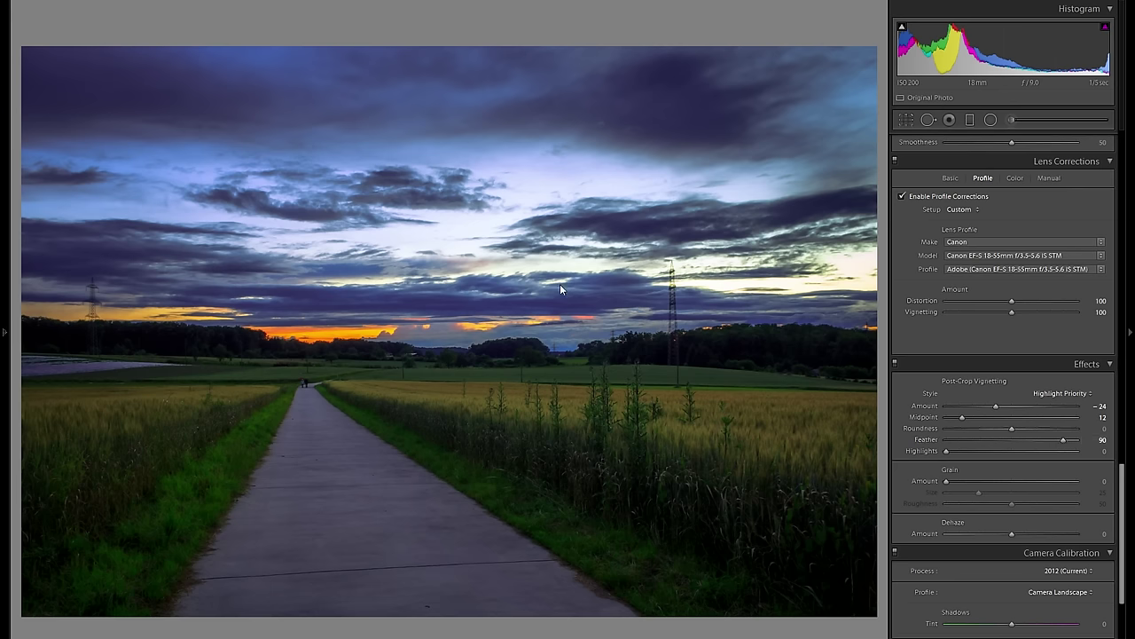
Set the vignette's Midpoint to 8 and compare the photo with the effects switched off and on.
{"action": "left_click", "coordinate": [895, 362]}
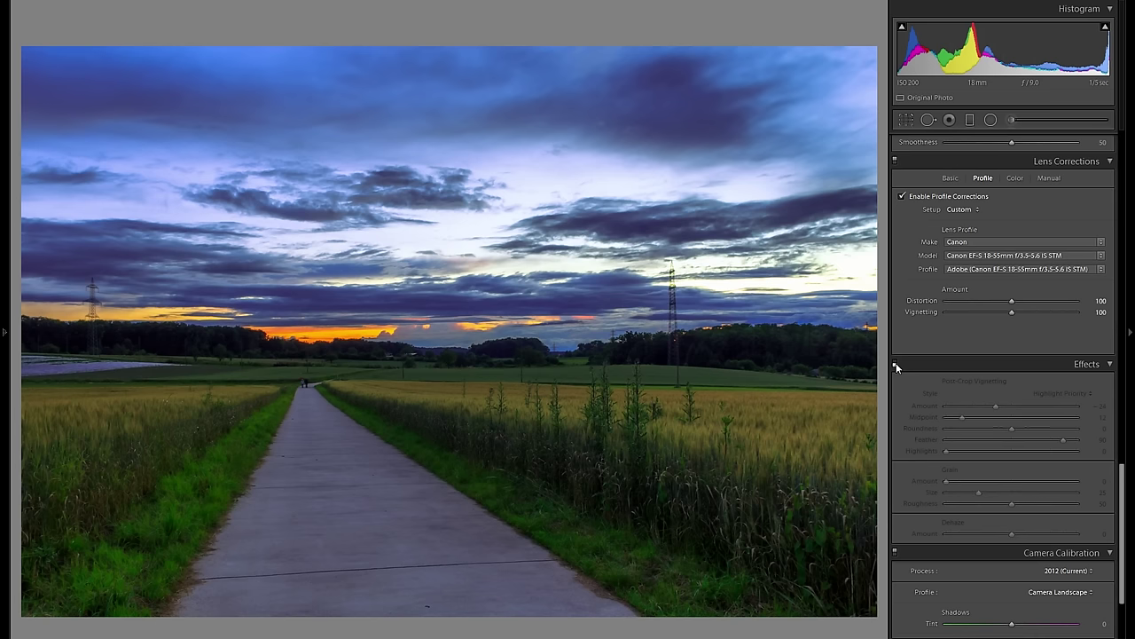
{"action": "left_click", "coordinate": [895, 362]}
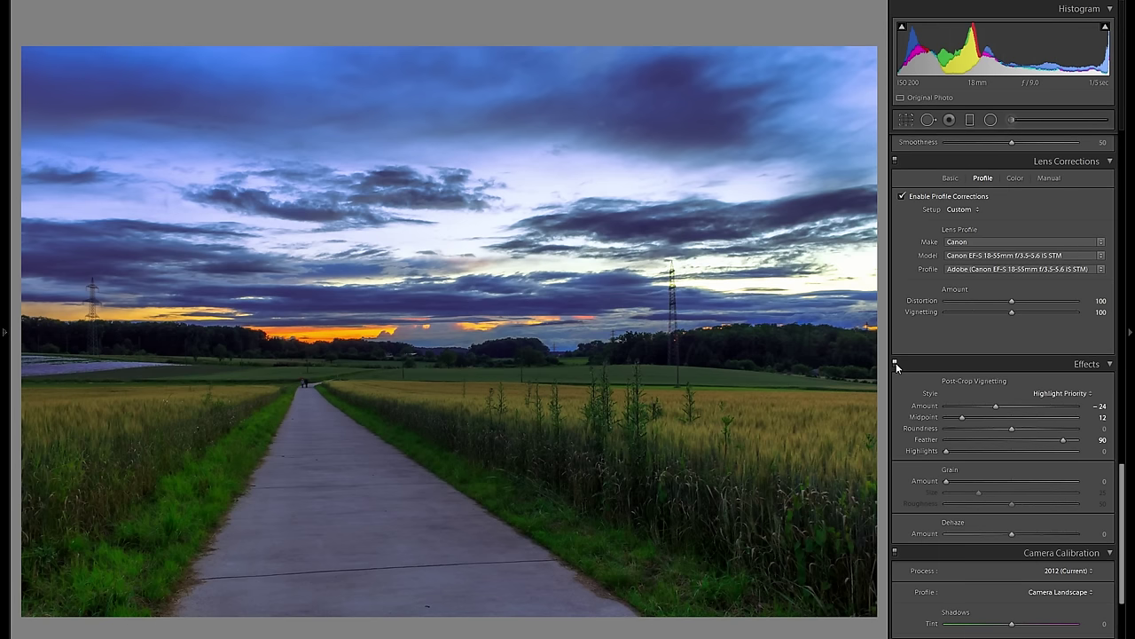
{"action": "mouse_move", "coordinate": [958, 417]}
{"action": "left_mouse_down"}
{"action": "mouse_move", "coordinate": [941, 415]}
{"action": "mouse_move", "coordinate": [957, 416]}
{"action": "left_mouse_up"}
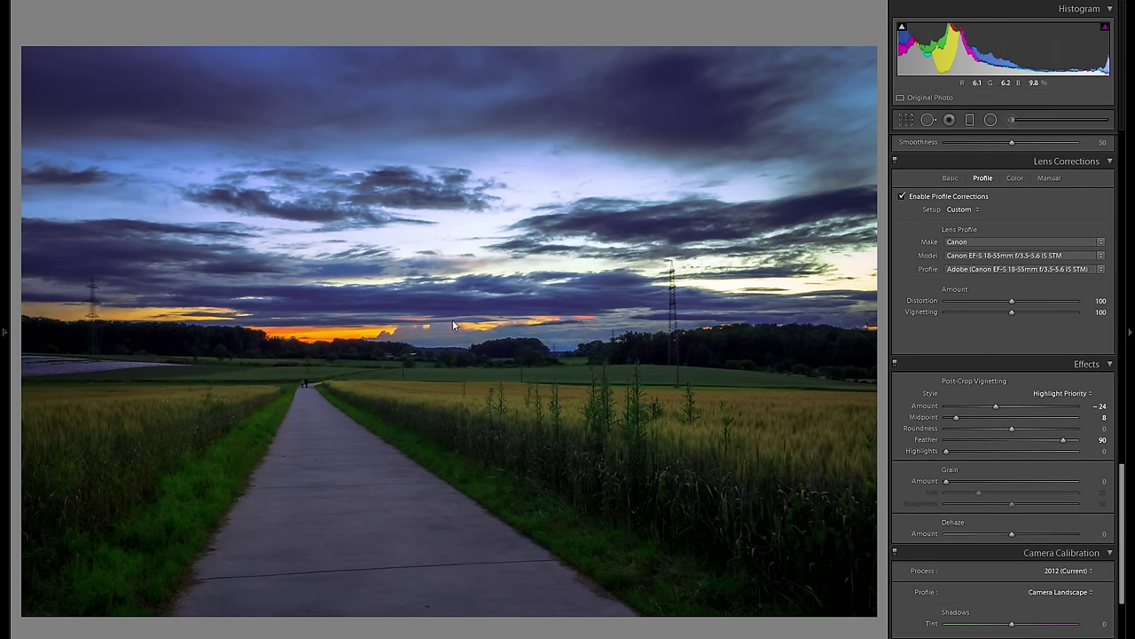
{"action": "left_click", "coordinate": [896, 363]}
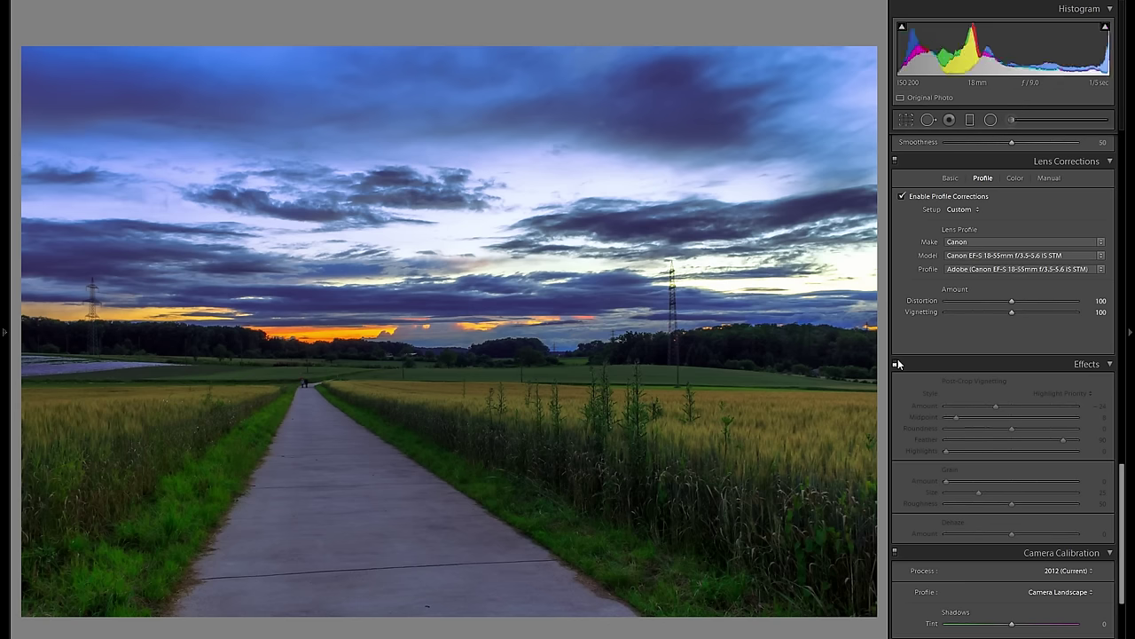
{"action": "left_click", "coordinate": [897, 363]}
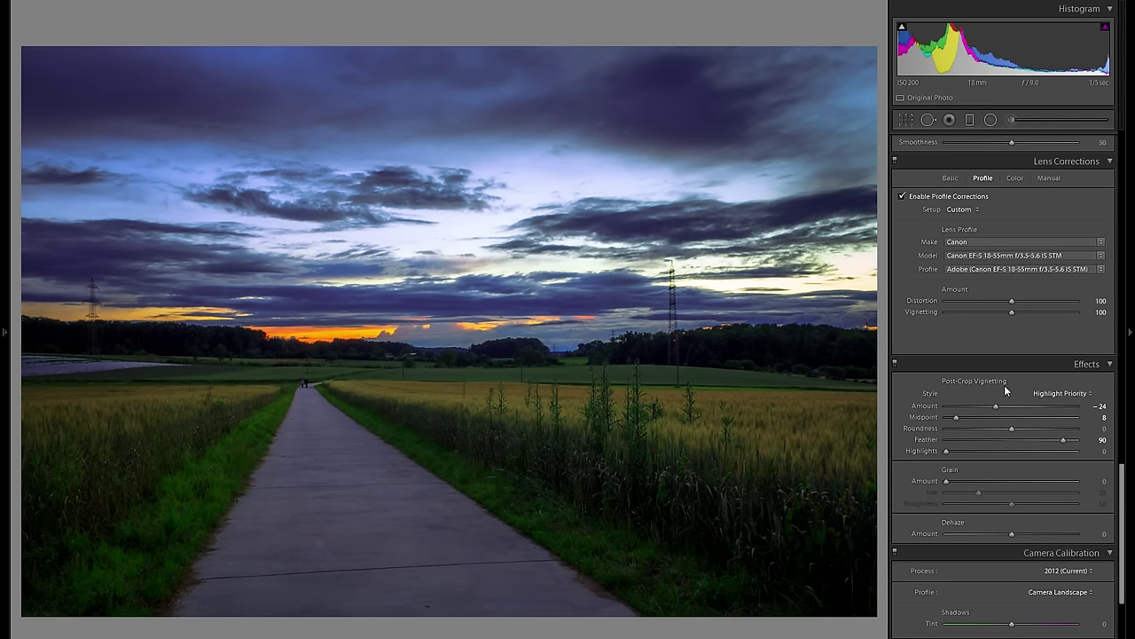
Try a Red Primary Hue of +57 in the camera calibration and reset it.
{"action": "scroll", "coordinate": [999, 436], "scroll_direction": "down", "scroll_amount": 3}
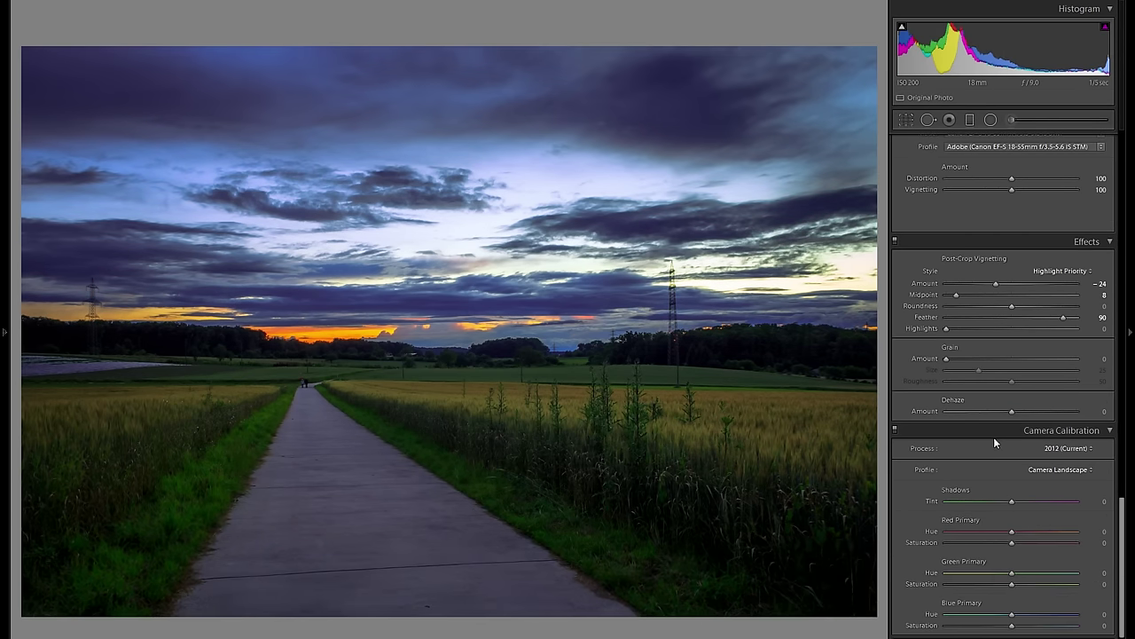
{"action": "left_click", "coordinate": [1050, 470]}
{"action": "left_click", "coordinate": [1050, 470]}
{"action": "left_click_drag", "start_coordinate": [993, 535], "coordinate": [1017, 535]}
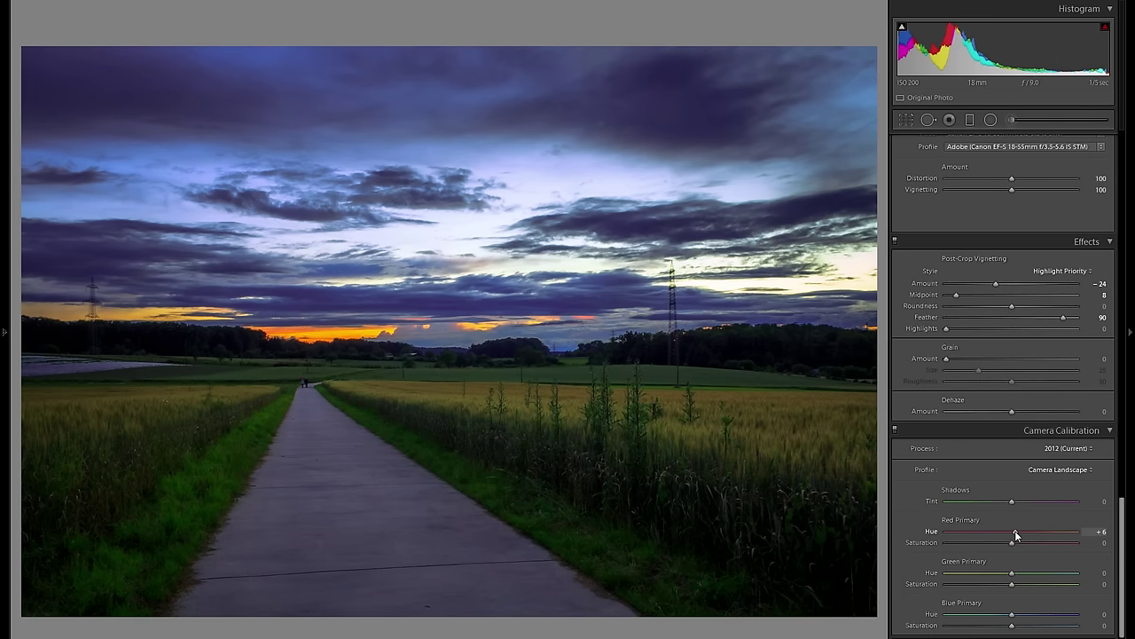
{"action": "left_click_drag", "start_coordinate": [1017, 535], "coordinate": [1047, 531]}
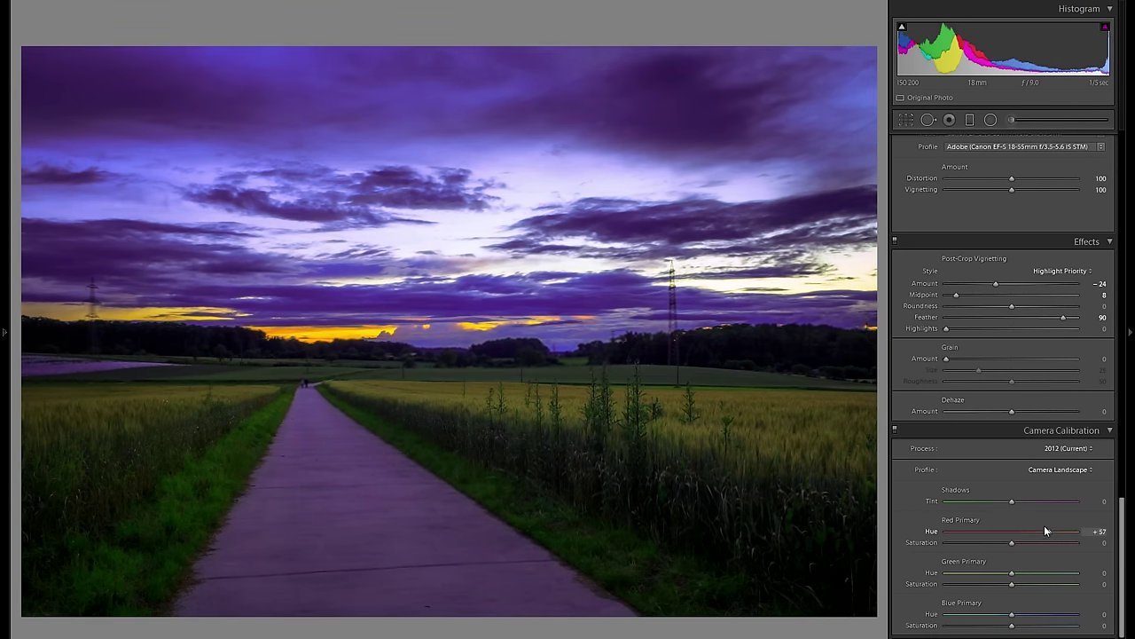
{"action": "double_click", "coordinate": [933, 535]}
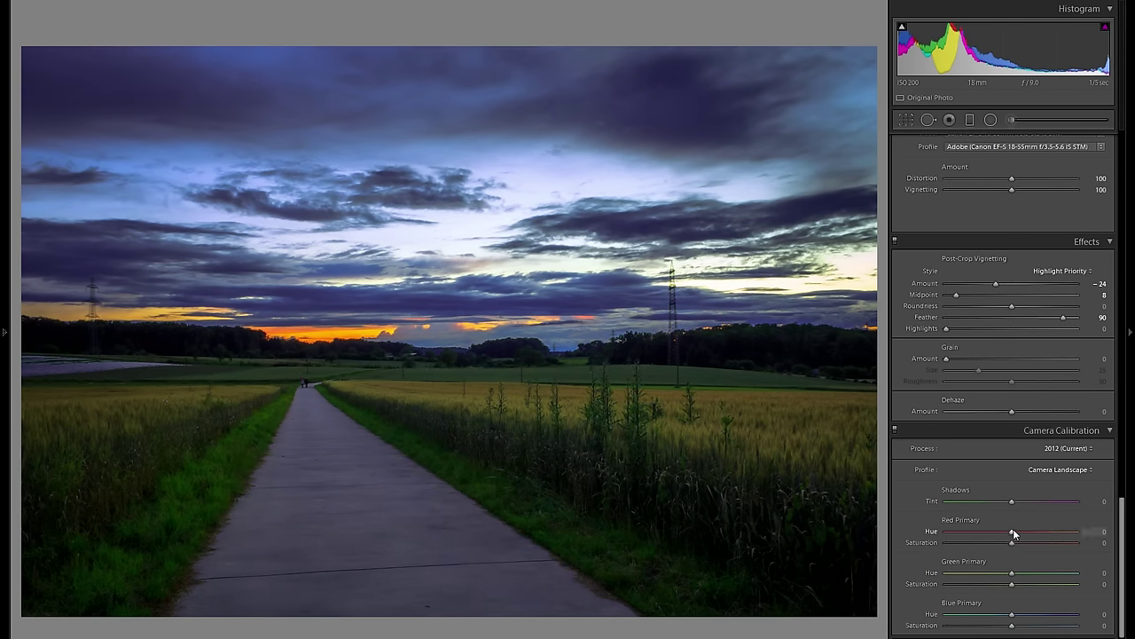
Calibrate the Red Primary to Hue -13, Saturation -24, Green Primary to Hue +5, Saturation -18, and Blue Primary to Hue +7, Saturation +30.
{"action": "left_click_drag", "start_coordinate": [1014, 535], "coordinate": [979, 542]}
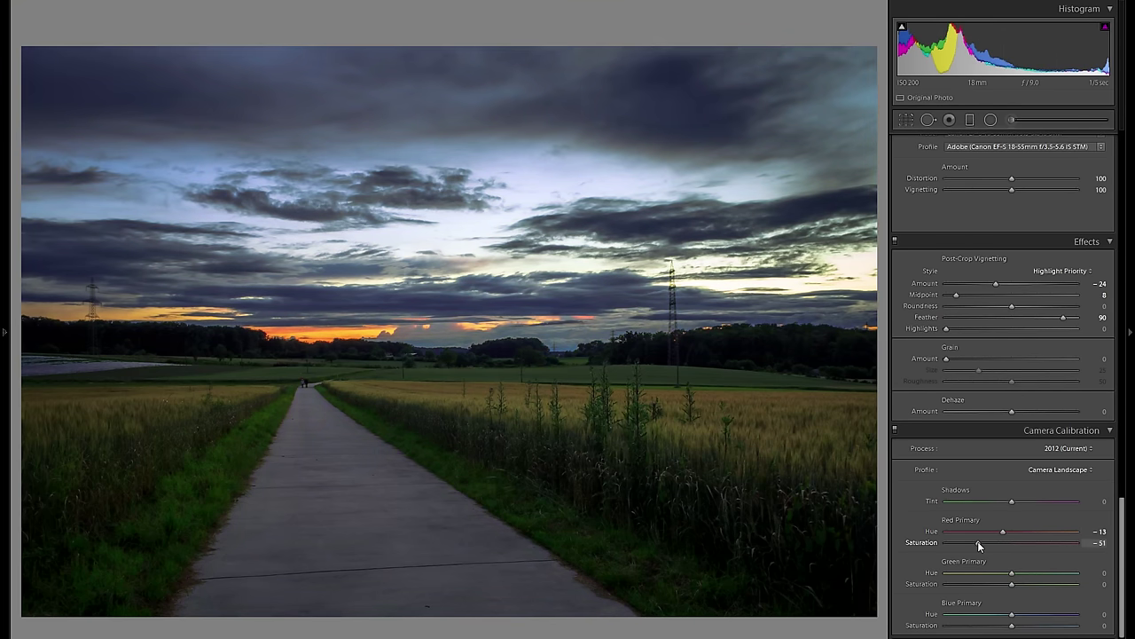
{"action": "left_click_drag", "start_coordinate": [978, 542], "coordinate": [995, 542]}
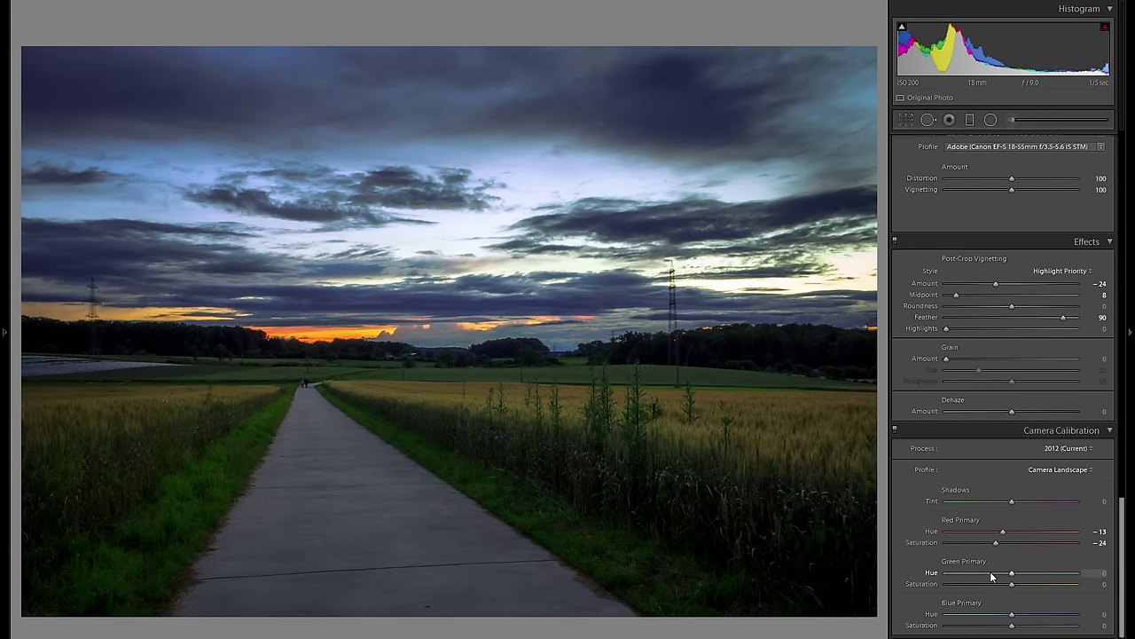
{"action": "left_click_drag", "start_coordinate": [988, 576], "coordinate": [1022, 571]}
{"action": "left_click_drag", "start_coordinate": [1026, 572], "coordinate": [1029, 616]}
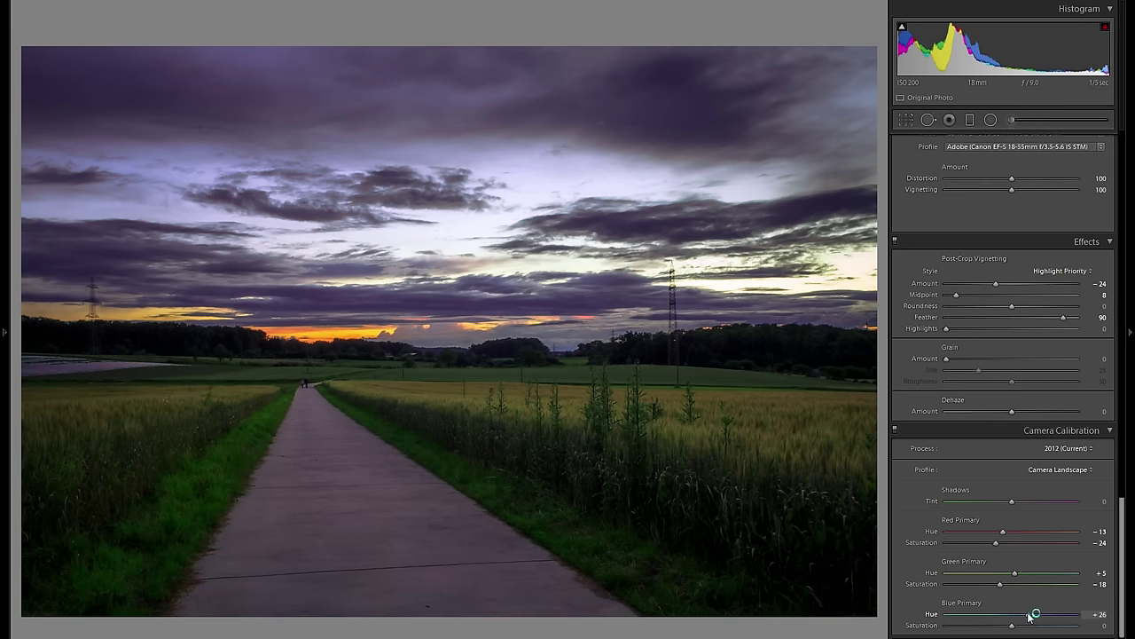
{"action": "mouse_move", "coordinate": [1029, 617]}
{"action": "left_mouse_down"}
{"action": "mouse_move", "coordinate": [982, 627]}
{"action": "mouse_move", "coordinate": [1051, 624]}
{"action": "mouse_move", "coordinate": [1034, 624]}
{"action": "left_mouse_up"}
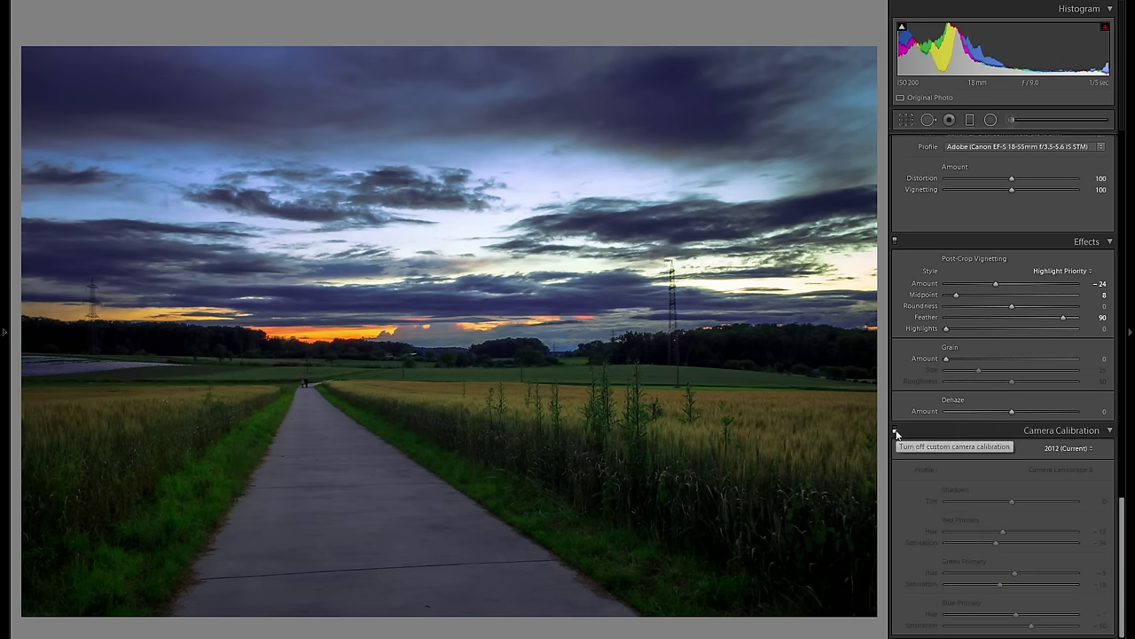
Compare the photo with the camera calibration switched off and on.
{"action": "left_click", "coordinate": [896, 431]}
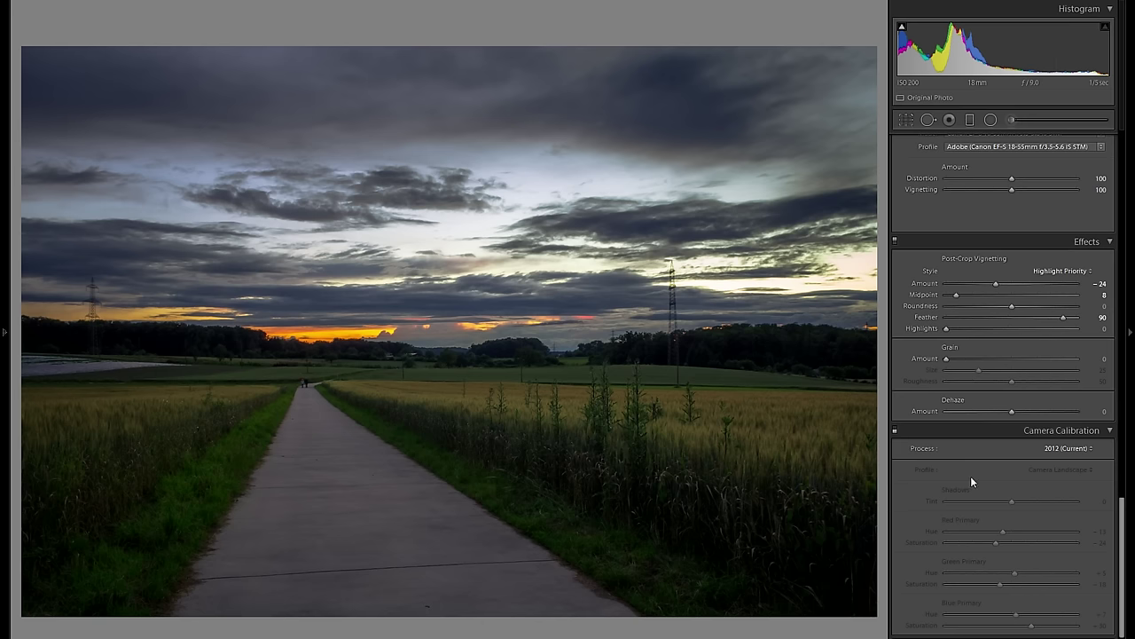
{"action": "left_click", "coordinate": [896, 432]}
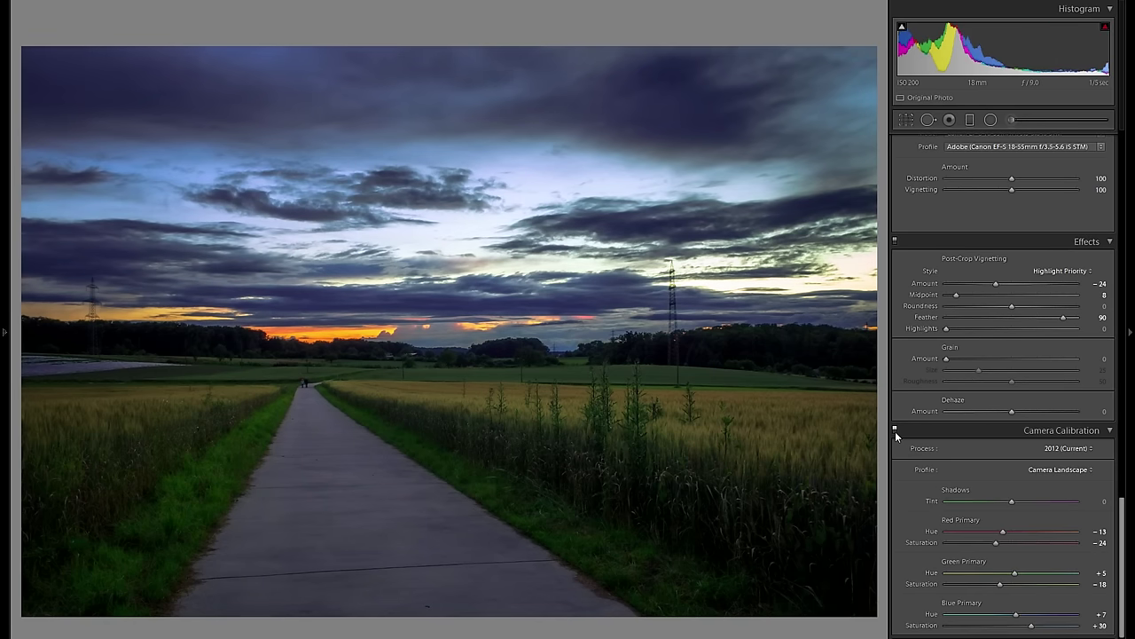
{"action": "left_click", "coordinate": [896, 432]}
{"action": "left_click", "coordinate": [896, 432]}
{"action": "left_click", "coordinate": [896, 431]}
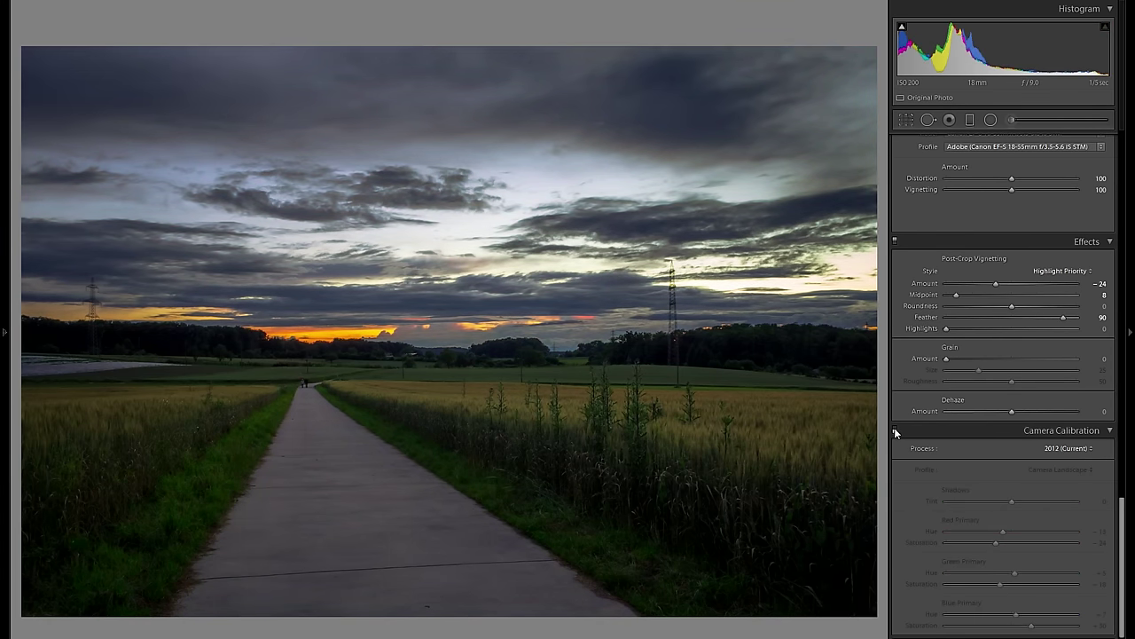
{"action": "left_click", "coordinate": [896, 432]}
Reduce the tone curve Highlights to +40.
{"action": "scroll", "coordinate": [967, 486], "scroll_direction": "up", "scroll_amount": 10}
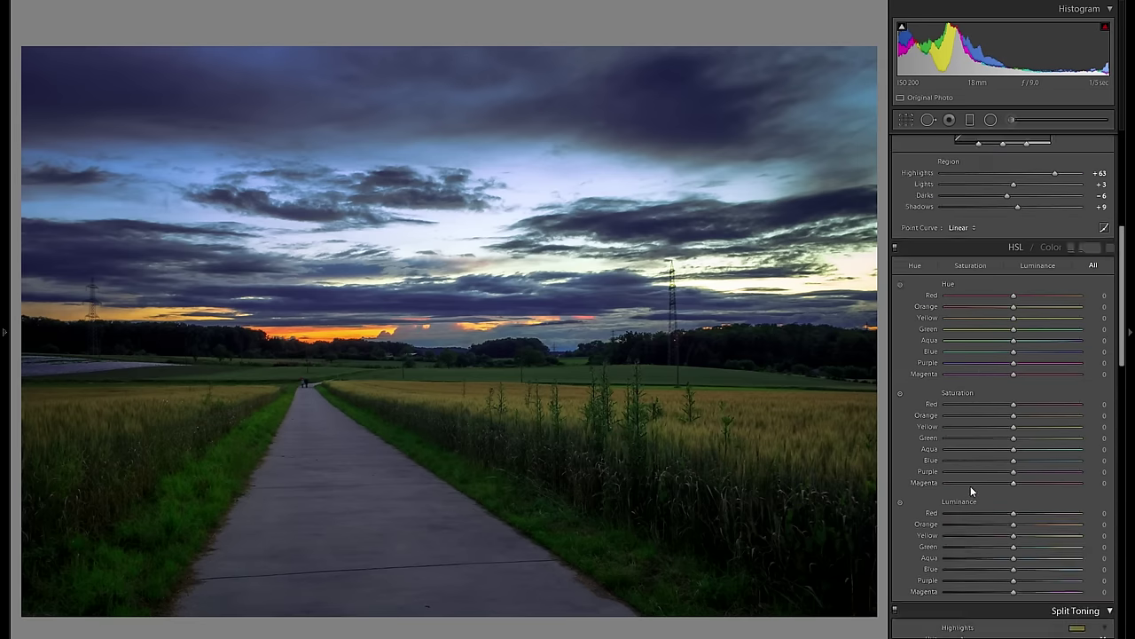
{"action": "scroll", "coordinate": [971, 485], "scroll_direction": "up", "scroll_amount": 5}
{"action": "scroll", "coordinate": [968, 479], "scroll_direction": "down", "scroll_amount": 10}
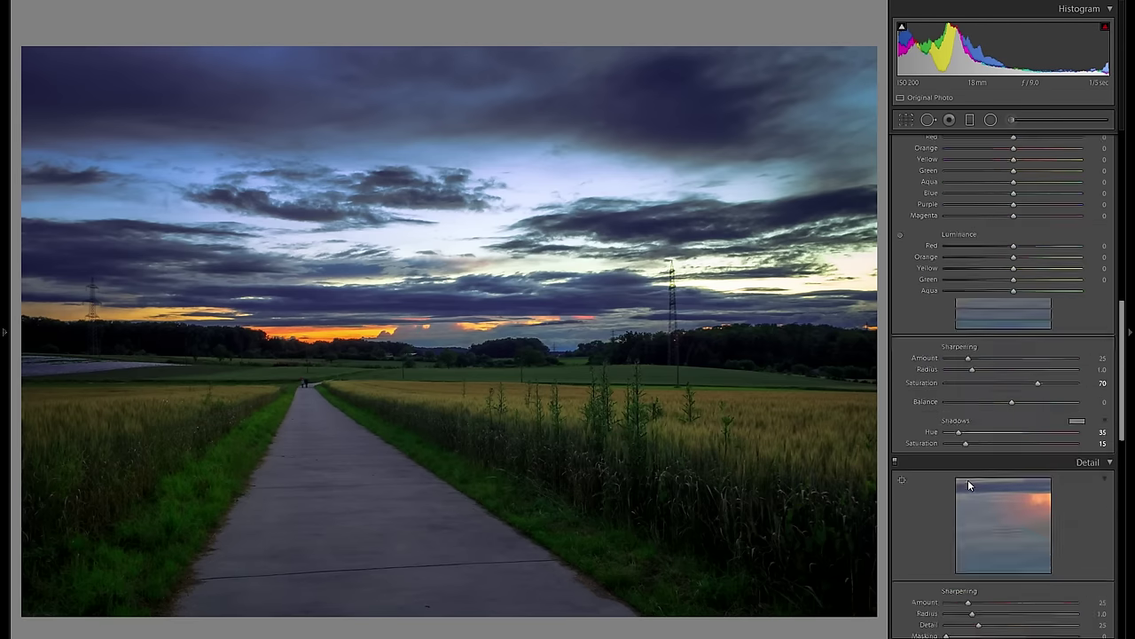
{"action": "scroll", "coordinate": [968, 479], "scroll_direction": "up", "scroll_amount": 10}
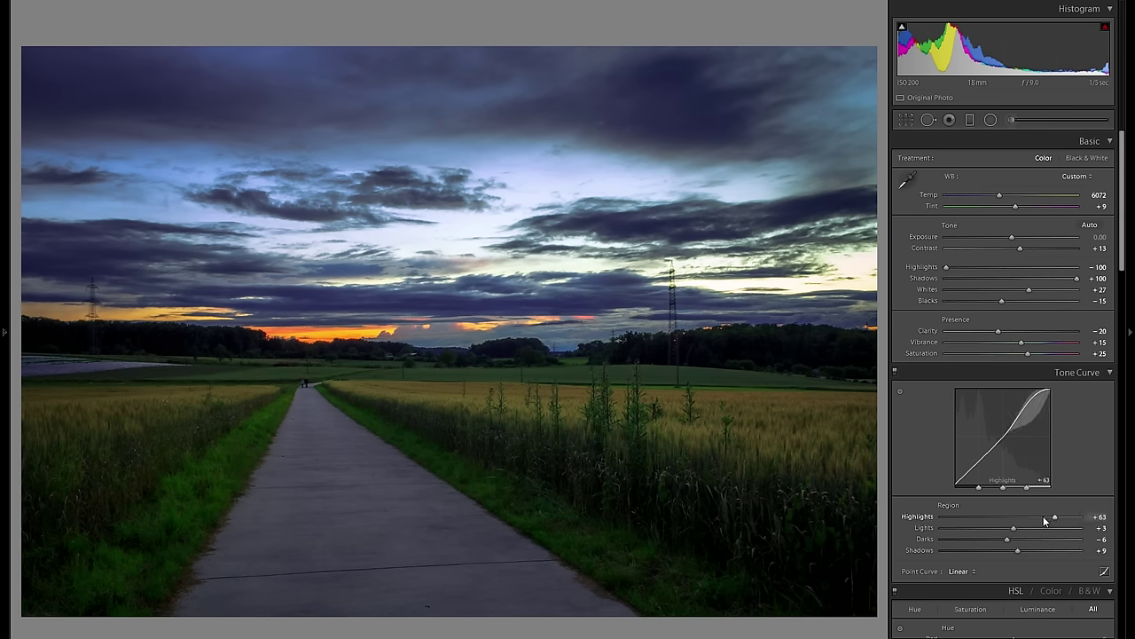
{"action": "left_click_drag", "start_coordinate": [1043, 515], "coordinate": [1038, 516]}
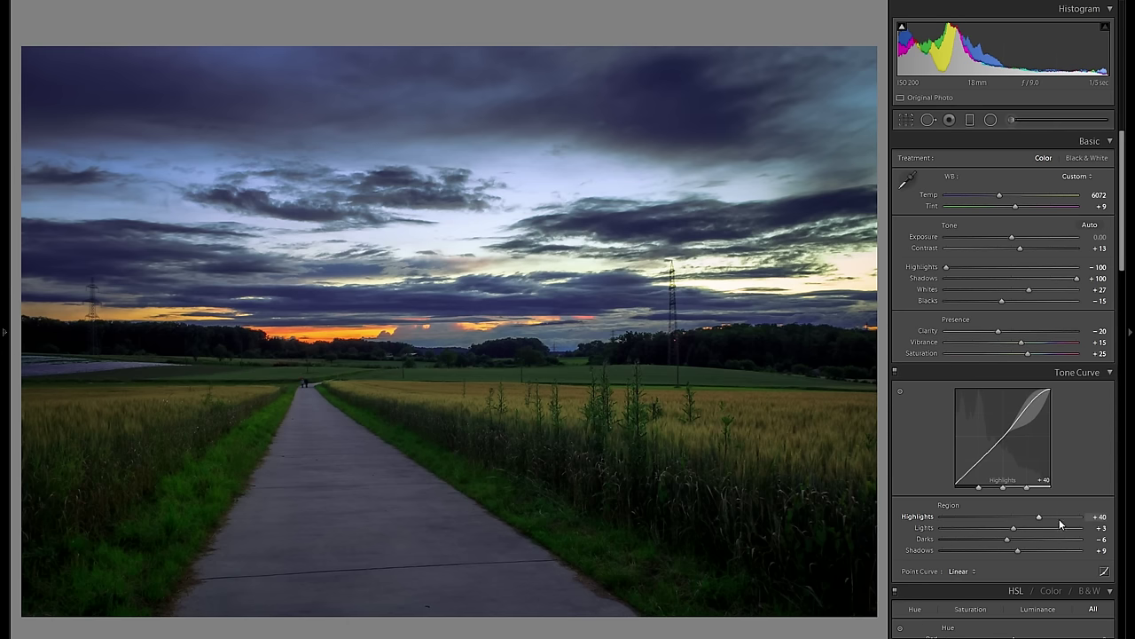
Settle the tone curve Highlights at +40 and compare the edited photo side by side with the original.
{"action": "left_click_drag", "start_coordinate": [1050, 516], "coordinate": [1038, 515]}
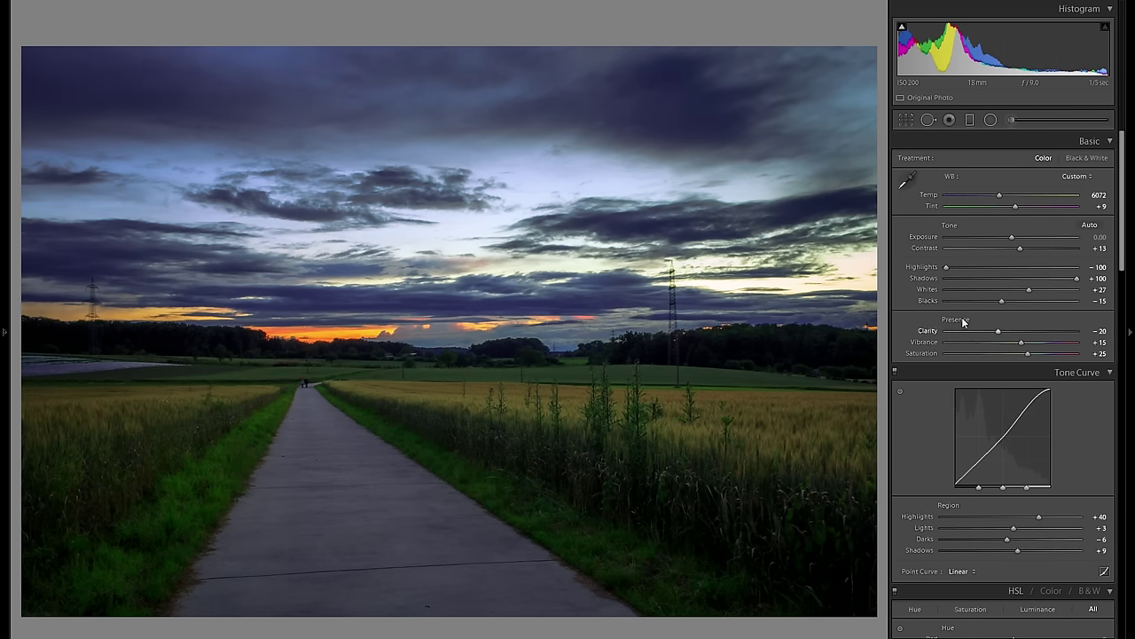
{"action": "key", "text": "y"}
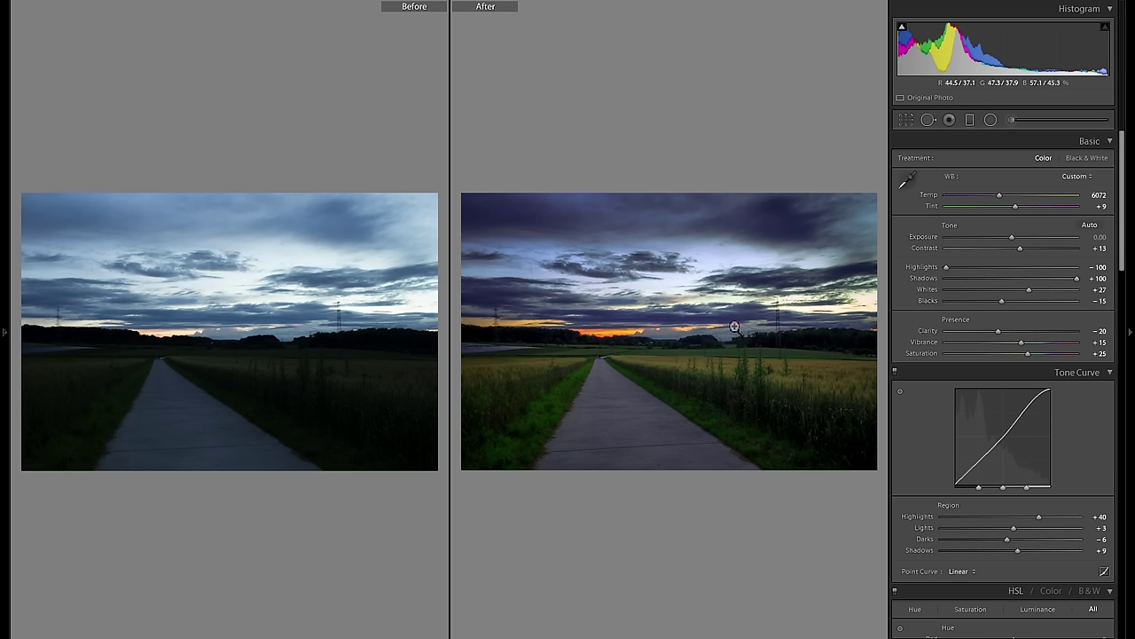
{"action": "key", "text": "y"}
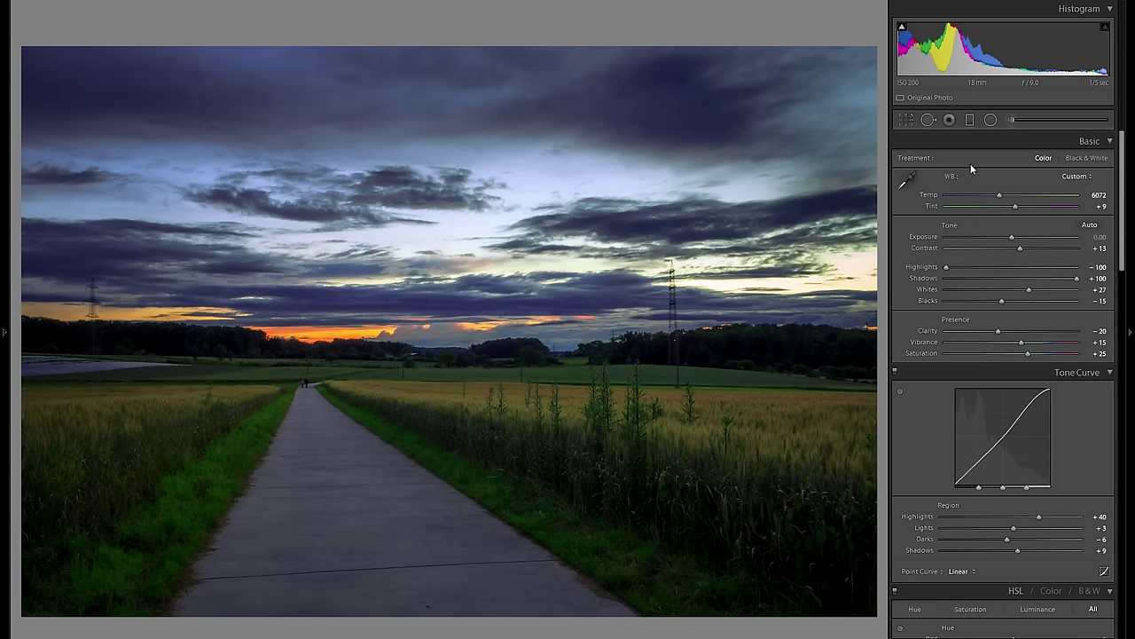
Activate the Graduated Filter with its Defringe reset to 0 and check the before and after views side by side.
{"action": "left_click", "coordinate": [969, 122]}
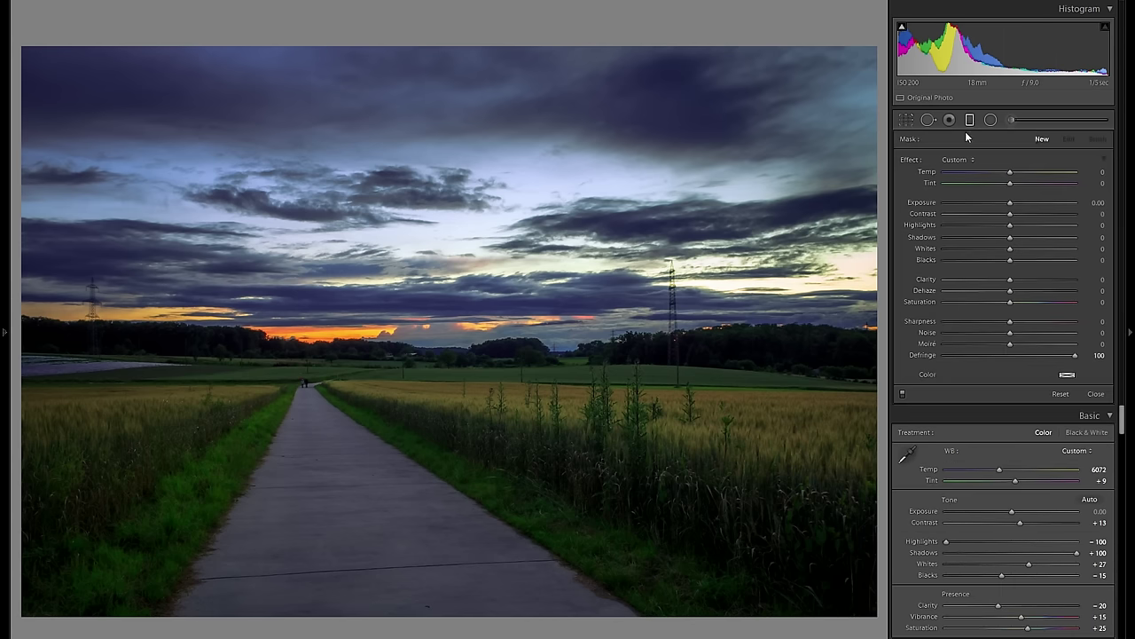
{"action": "double_click", "coordinate": [923, 355]}
{"action": "key", "text": "y"}
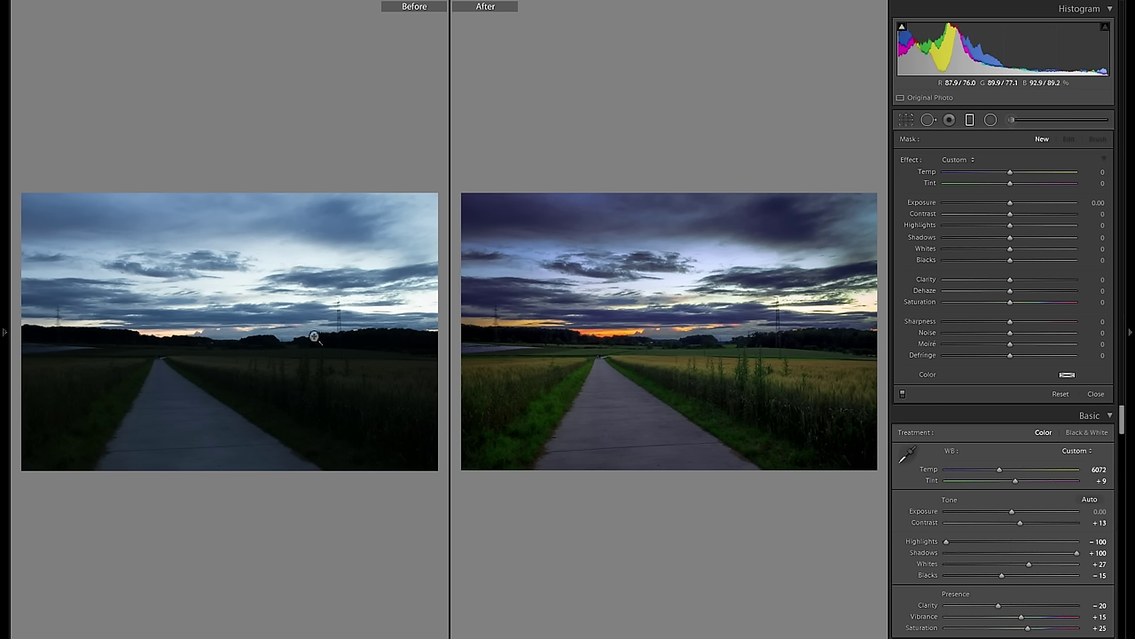
{"action": "key", "text": "y"}
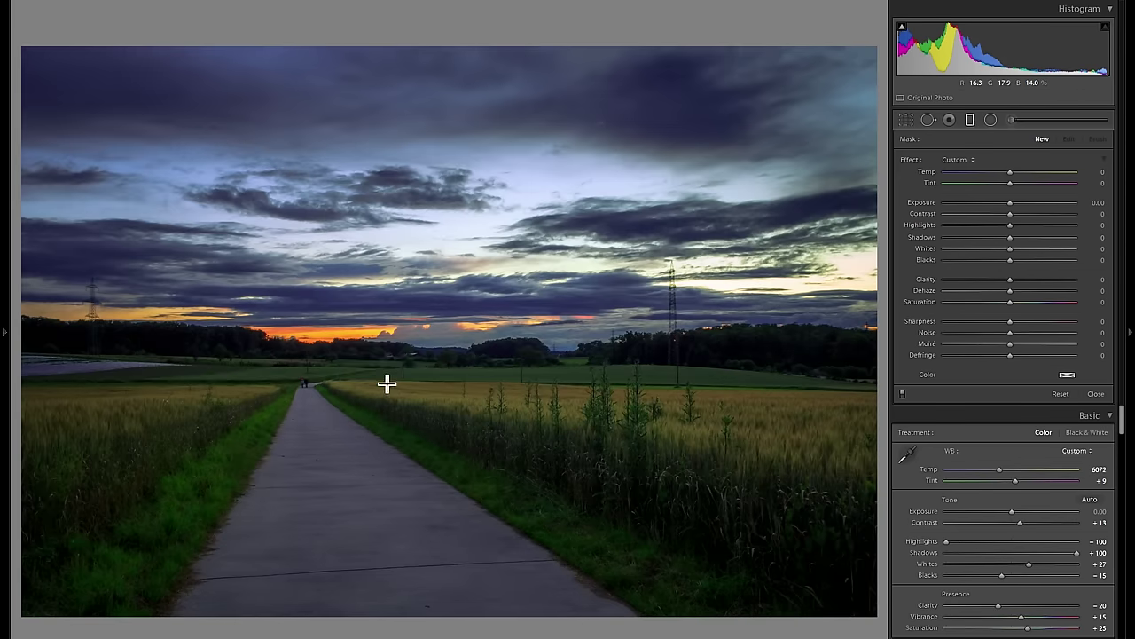
Select the graduated filter along the horizon and compare the photo with the graduated filters switched off and on.
{"action": "left_click", "coordinate": [383, 362]}
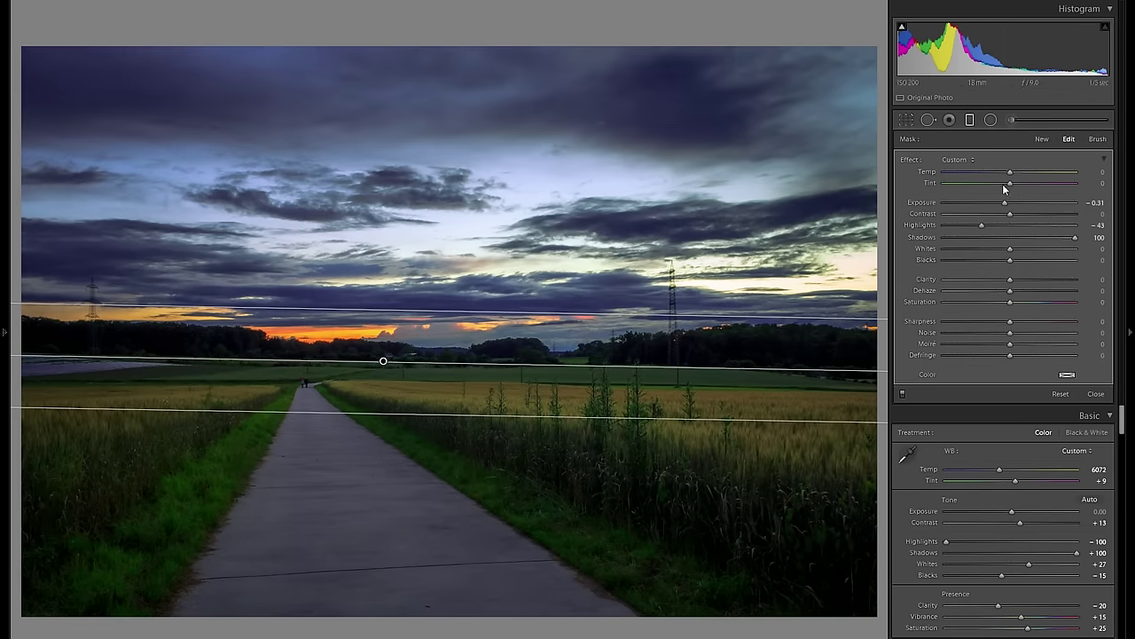
{"action": "key", "text": "h"}
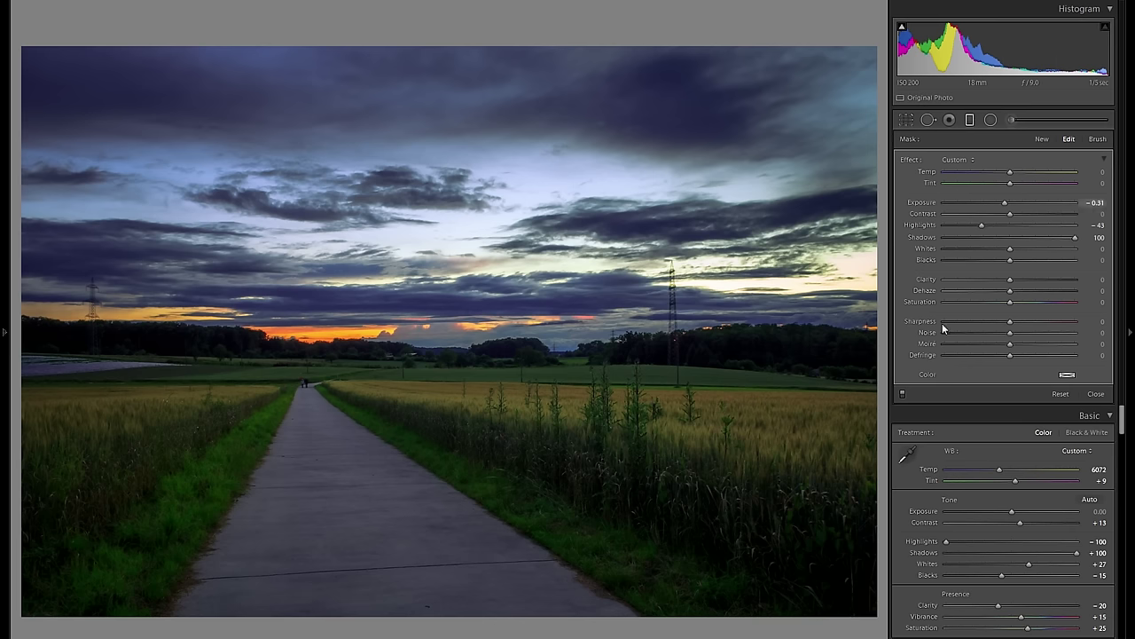
{"action": "left_click", "coordinate": [902, 394]}
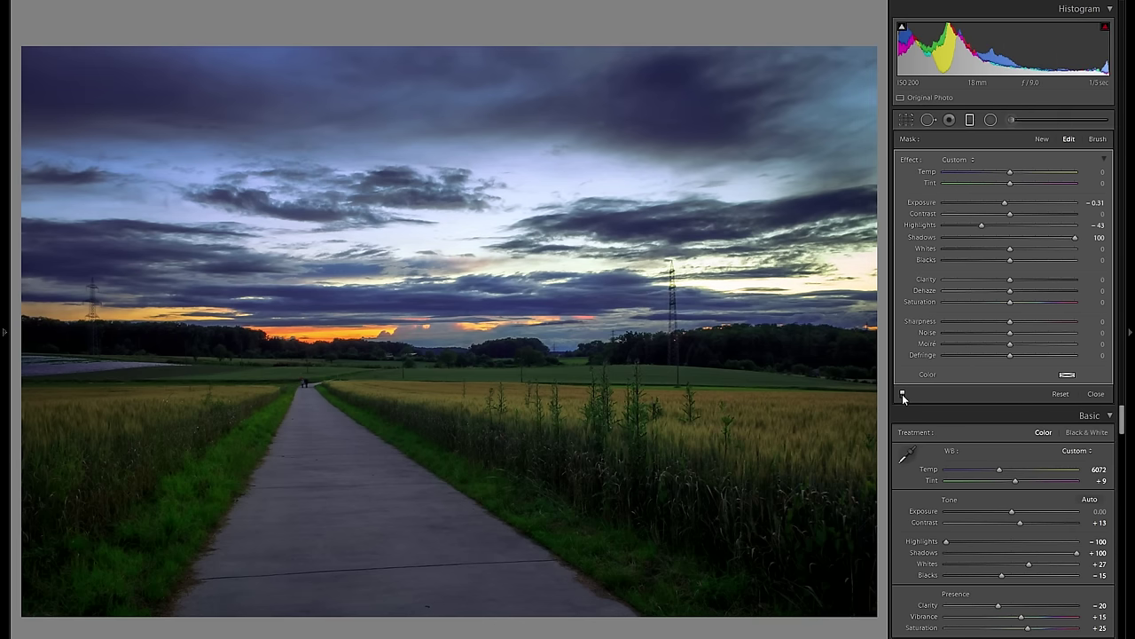
{"action": "left_click", "coordinate": [902, 394]}
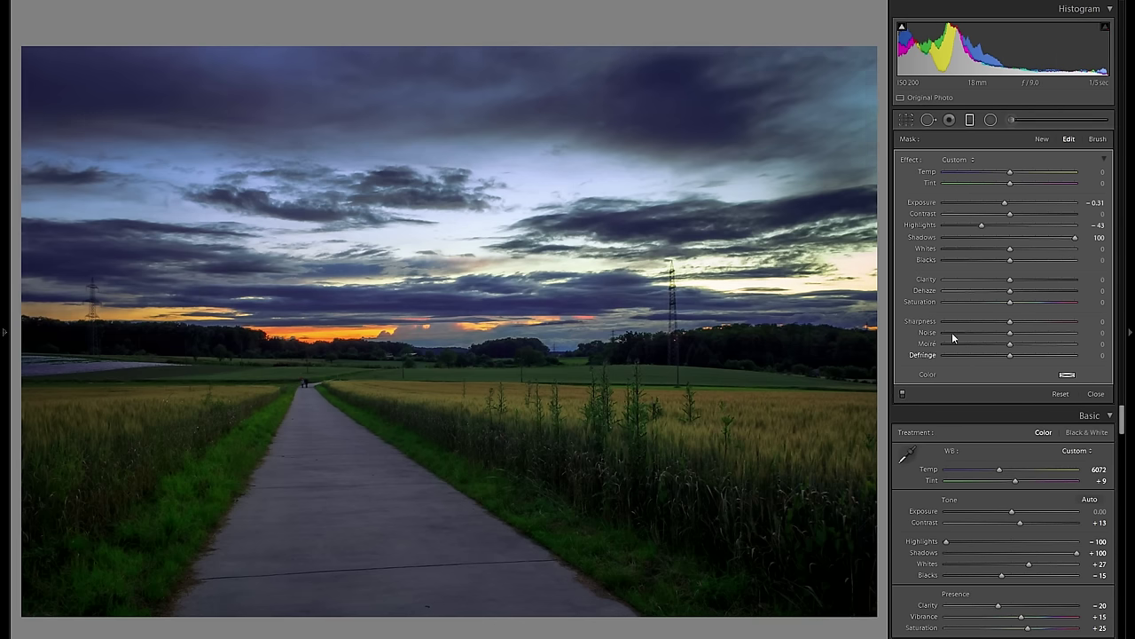
Set the horizon graduated filter's Contrast to -34 and Clarity to -17, comparing the photo with the original.
{"action": "left_click", "coordinate": [979, 217]}
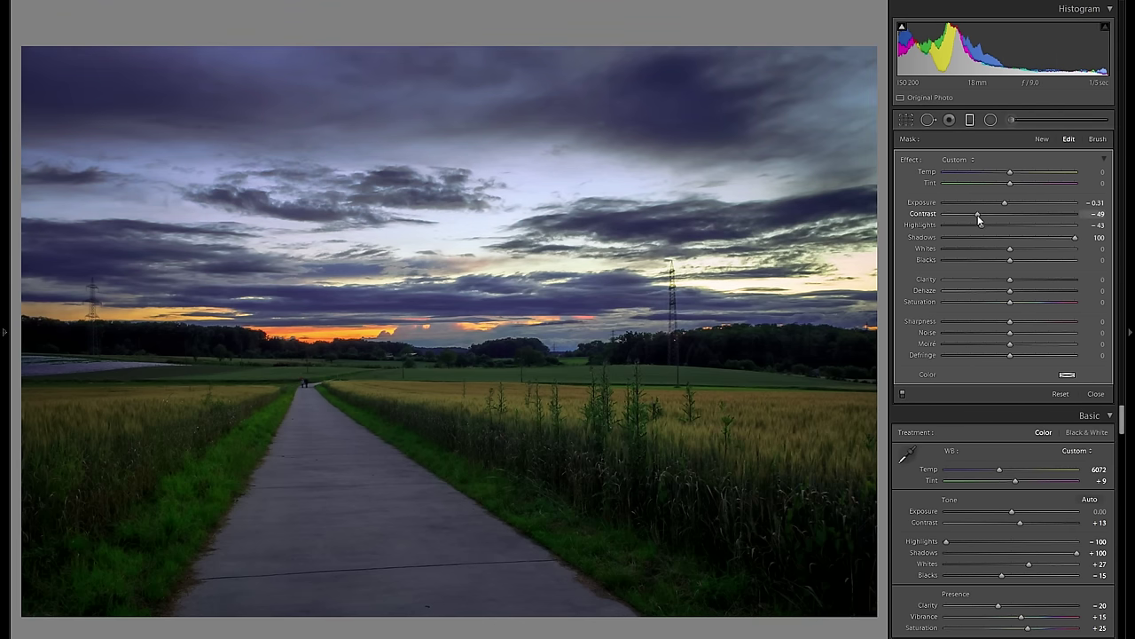
{"action": "left_click", "coordinate": [981, 279]}
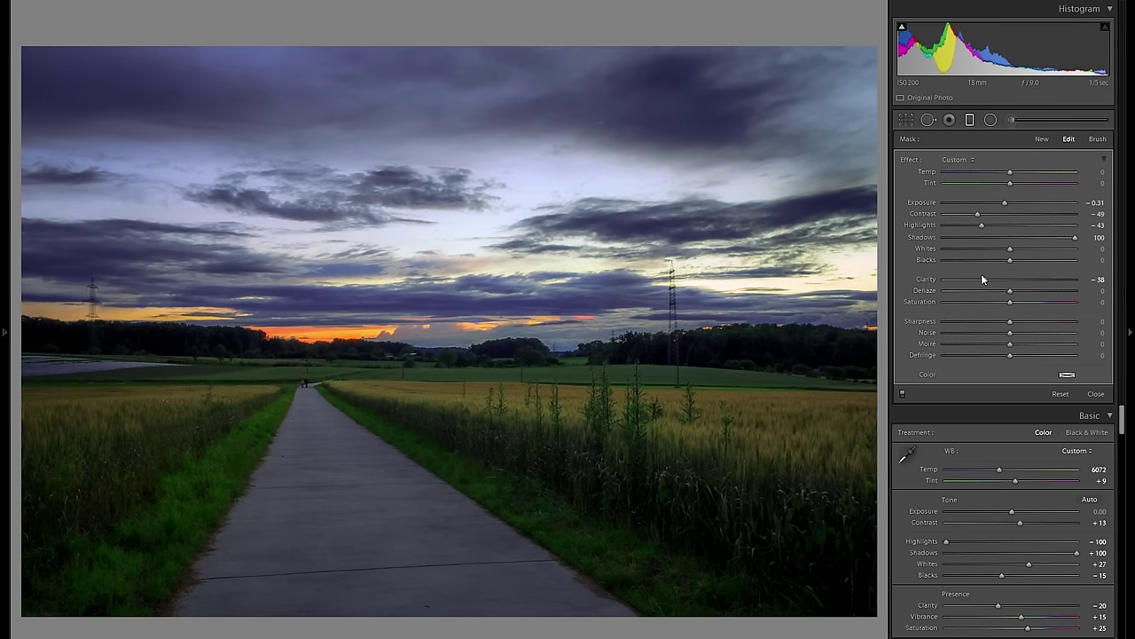
{"action": "key", "text": "y"}
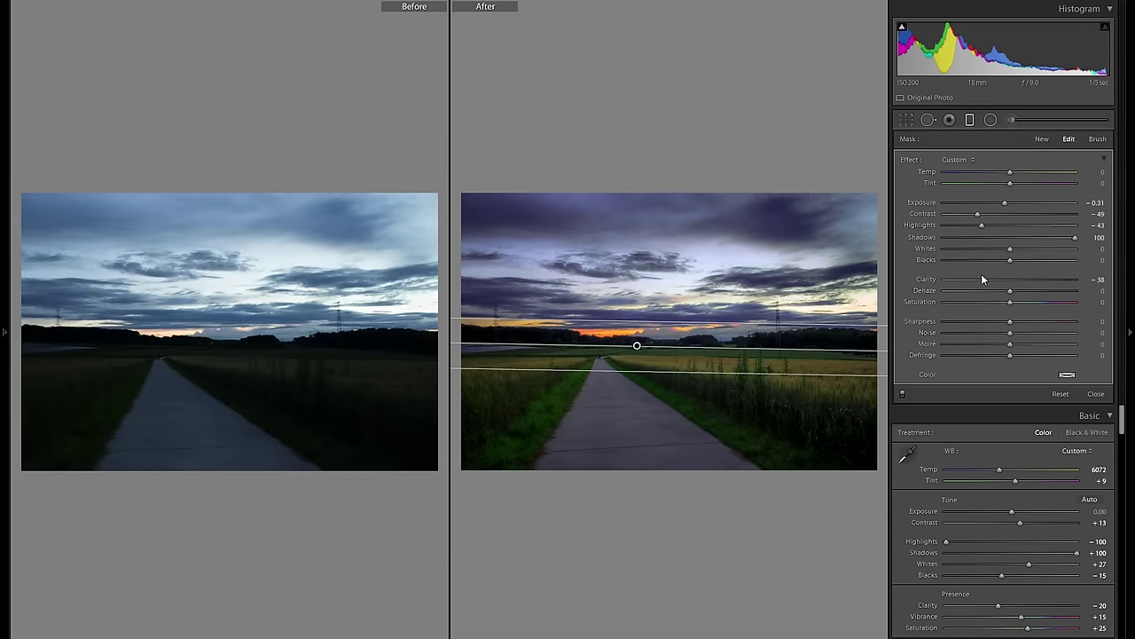
{"action": "key", "text": "y"}
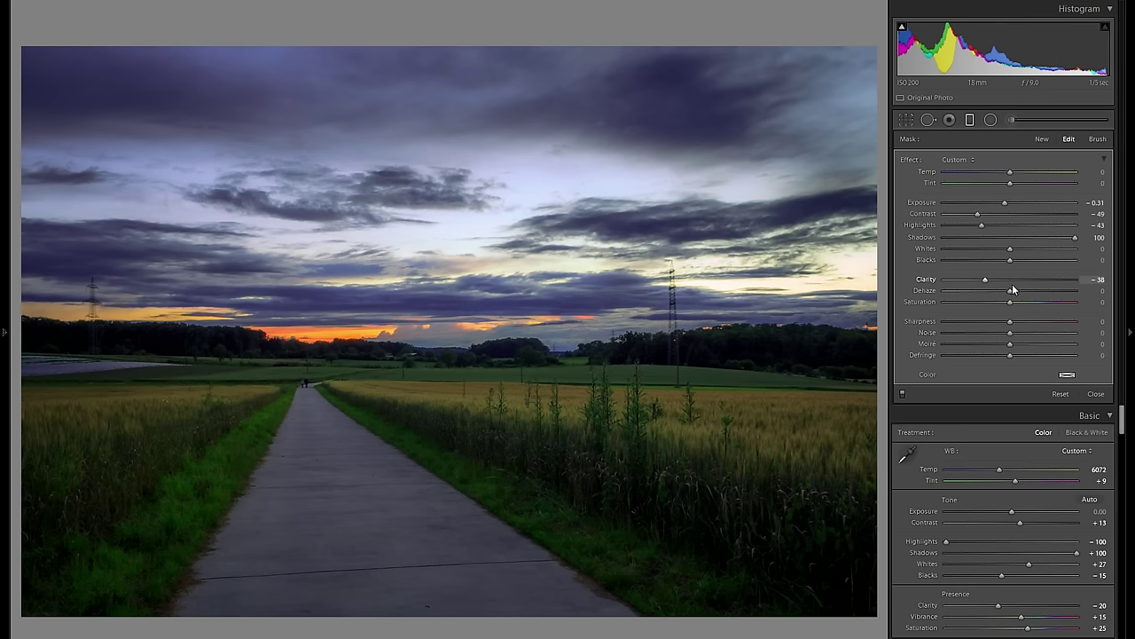
{"action": "left_click", "coordinate": [999, 278]}
{"action": "left_click_drag", "start_coordinate": [1017, 212], "coordinate": [991, 214]}
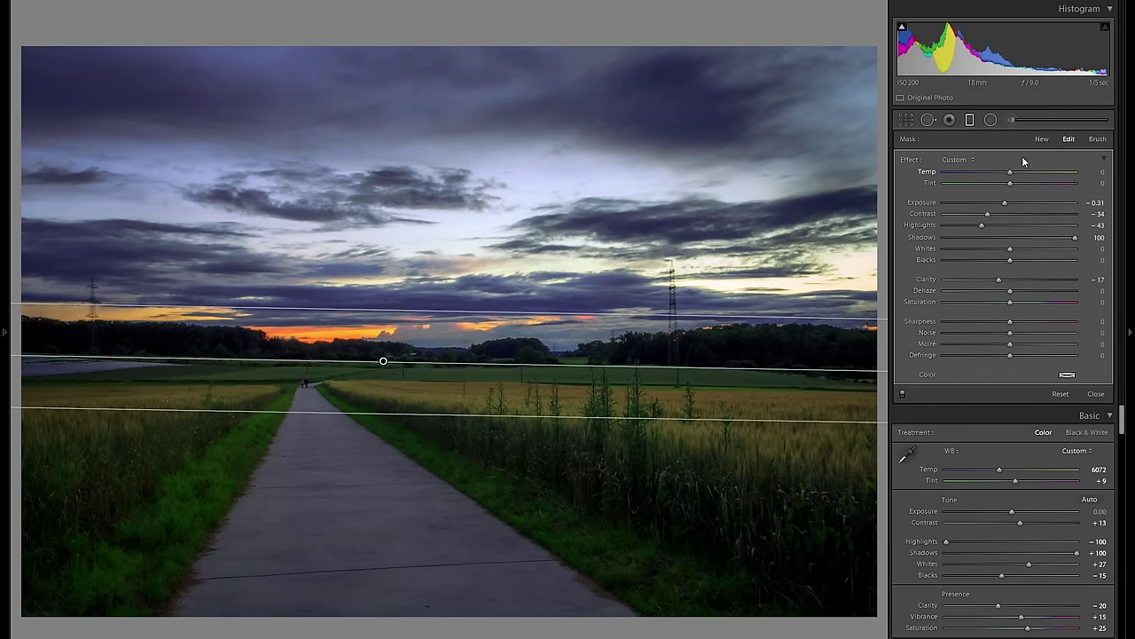
Add a new graduated filter running diagonally across the sky and move it toward the upper-right corner of the photo.
{"action": "left_click", "coordinate": [1042, 138]}
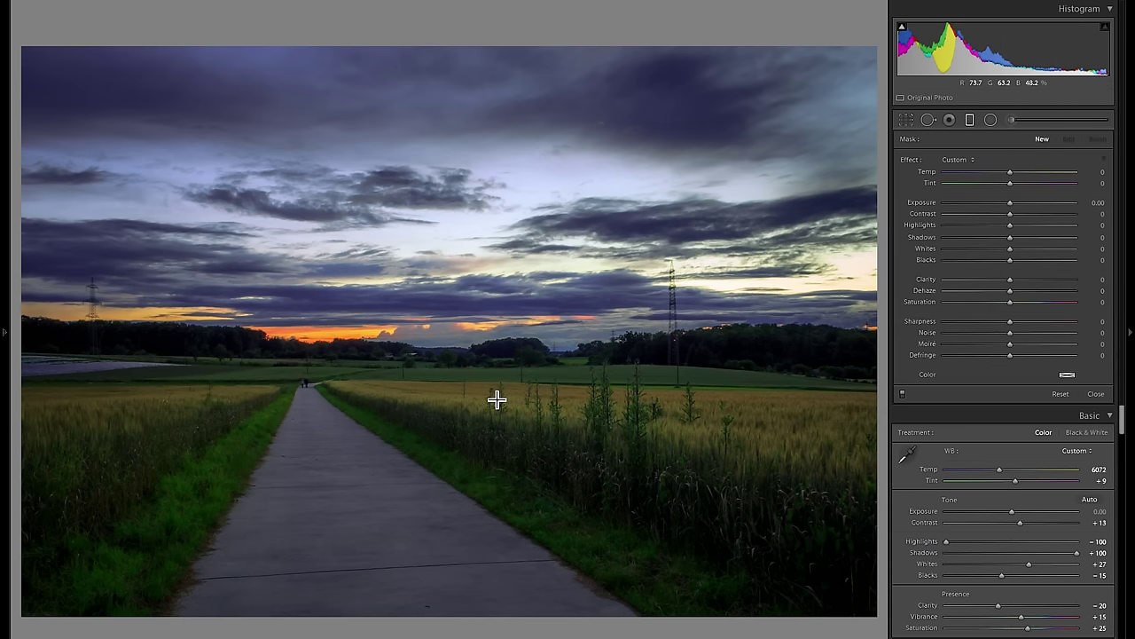
{"action": "key", "text": "ctrl+z"}
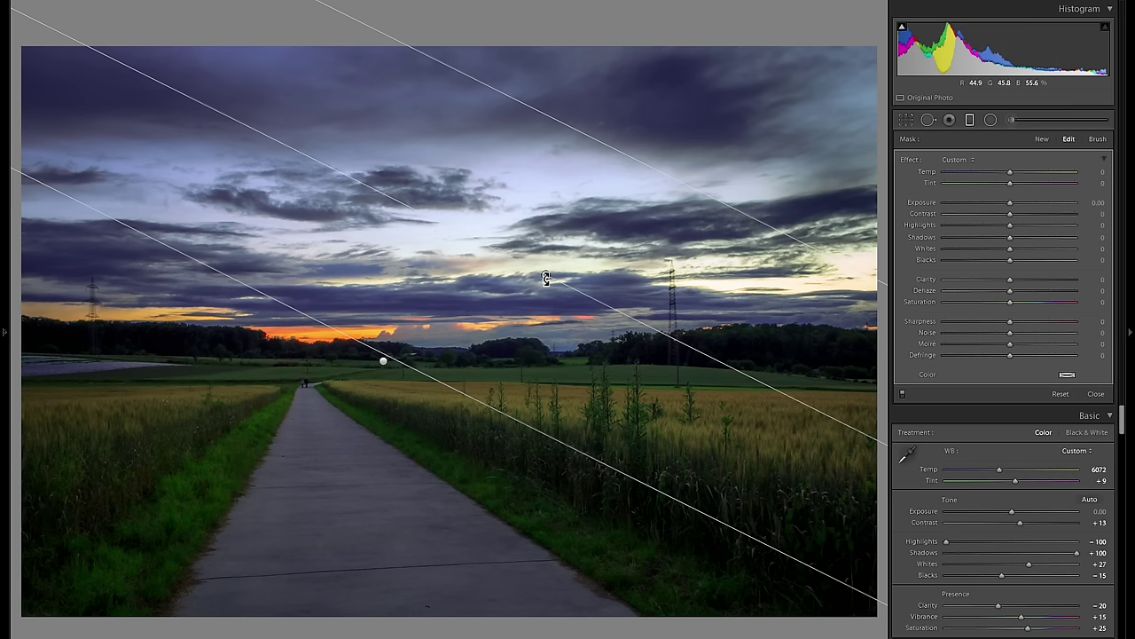
{"action": "left_click_drag", "start_coordinate": [545, 279], "coordinate": [625, 225]}
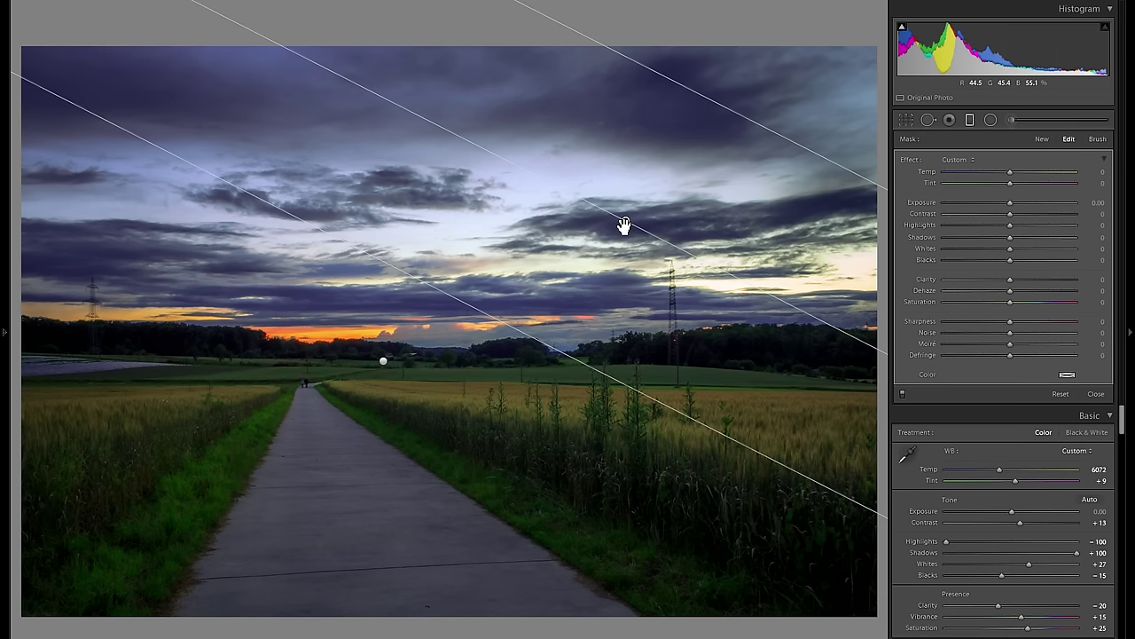
{"action": "left_click", "coordinate": [1067, 376]}
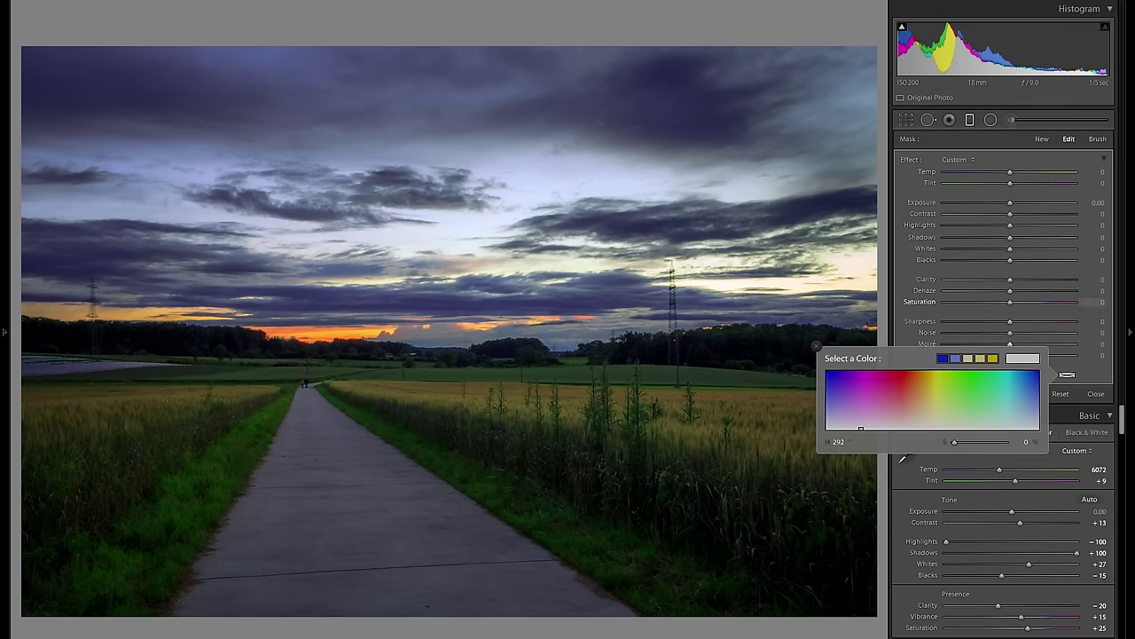
{"action": "left_click", "coordinate": [614, 175]}
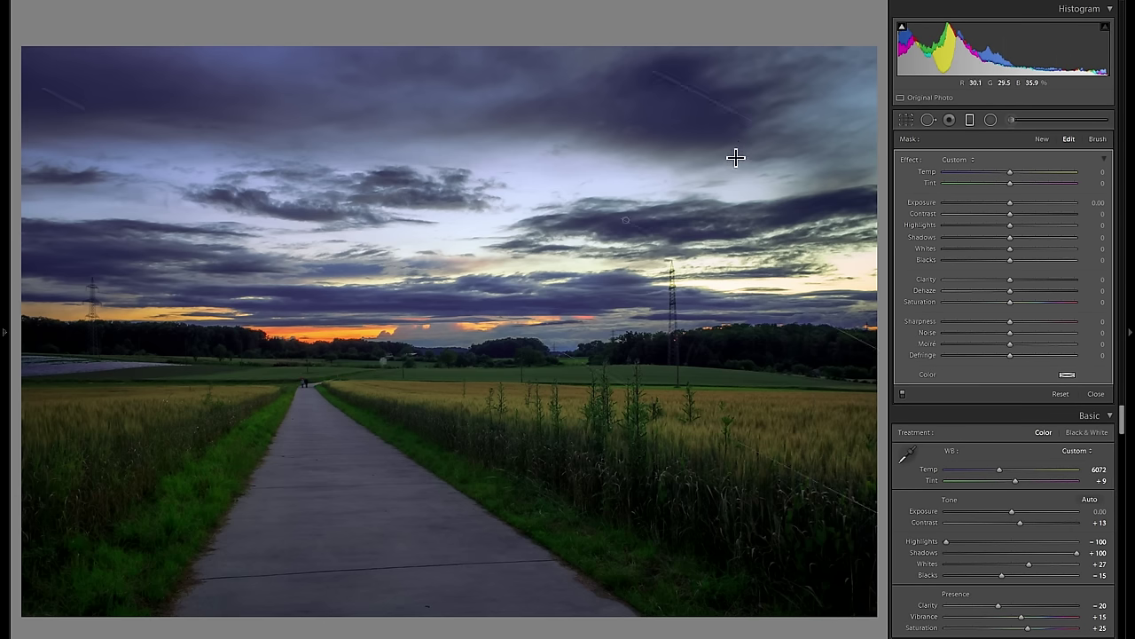
Compare the photo's before and after versions to judge the colours in the right part of the sky.
{"action": "key", "text": "y"}
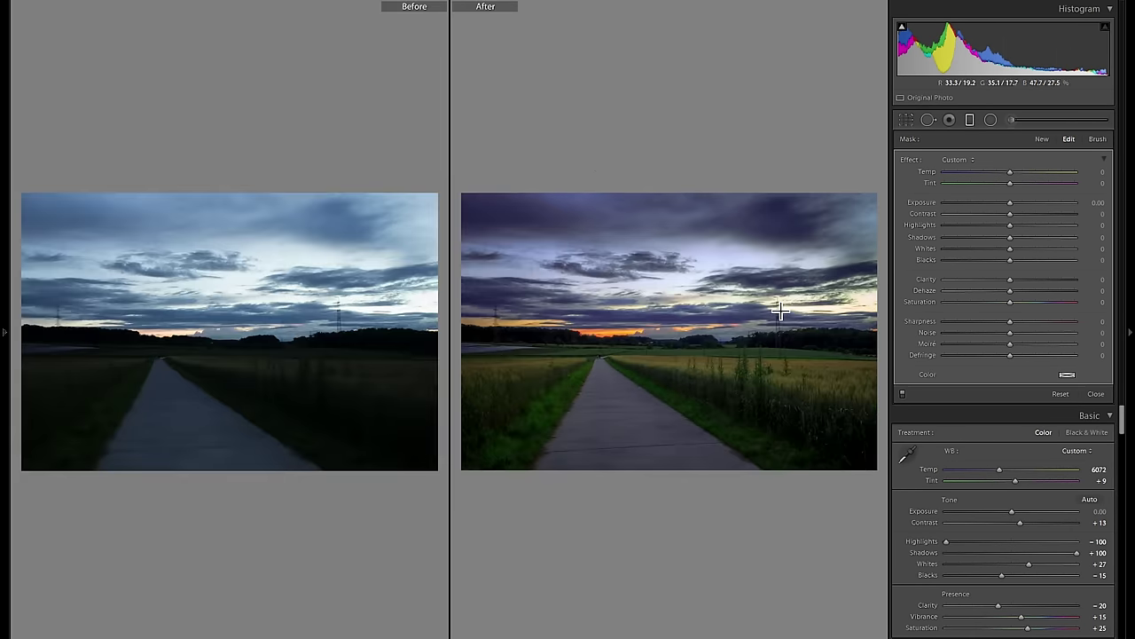
{"action": "key", "text": "y"}
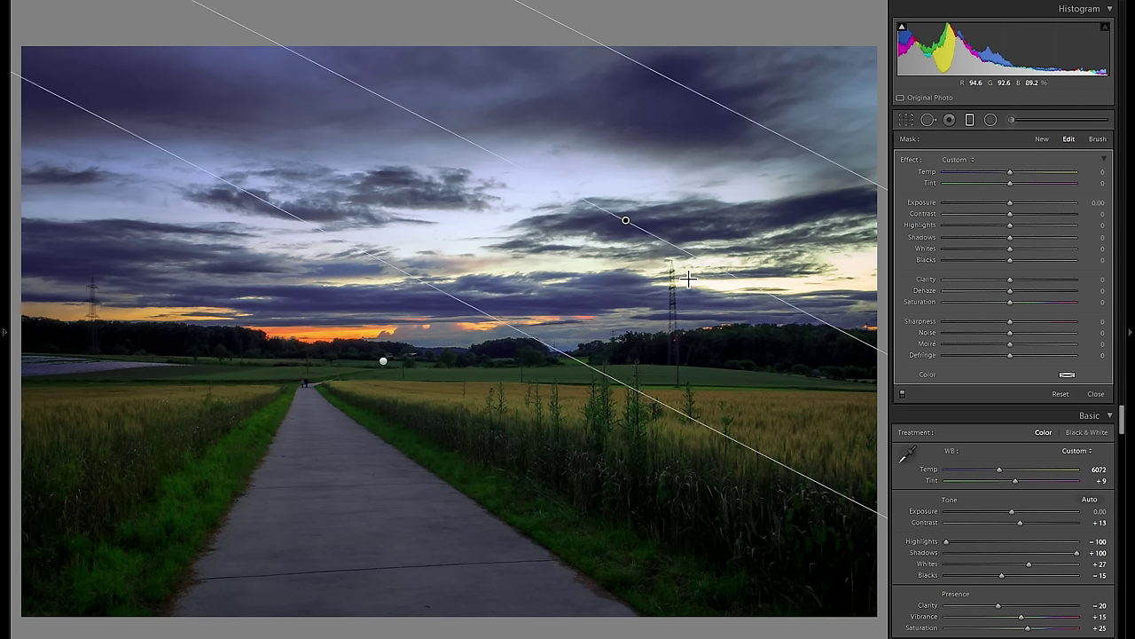
{"action": "key", "text": "y"}
{"action": "key", "text": "y"}
Give the right-hand sky filter a blue colour with Hue 214 and Saturation 39%.
{"action": "left_click", "coordinate": [1067, 375]}
{"action": "left_click", "coordinate": [1015, 396]}
{"action": "mouse_move", "coordinate": [1015, 396]}
{"action": "left_mouse_down"}
{"action": "mouse_move", "coordinate": [1011, 406]}
{"action": "mouse_move", "coordinate": [1028, 408]}
{"action": "mouse_move", "coordinate": [1027, 386]}
{"action": "mouse_move", "coordinate": [1028, 404]}
{"action": "left_mouse_up"}
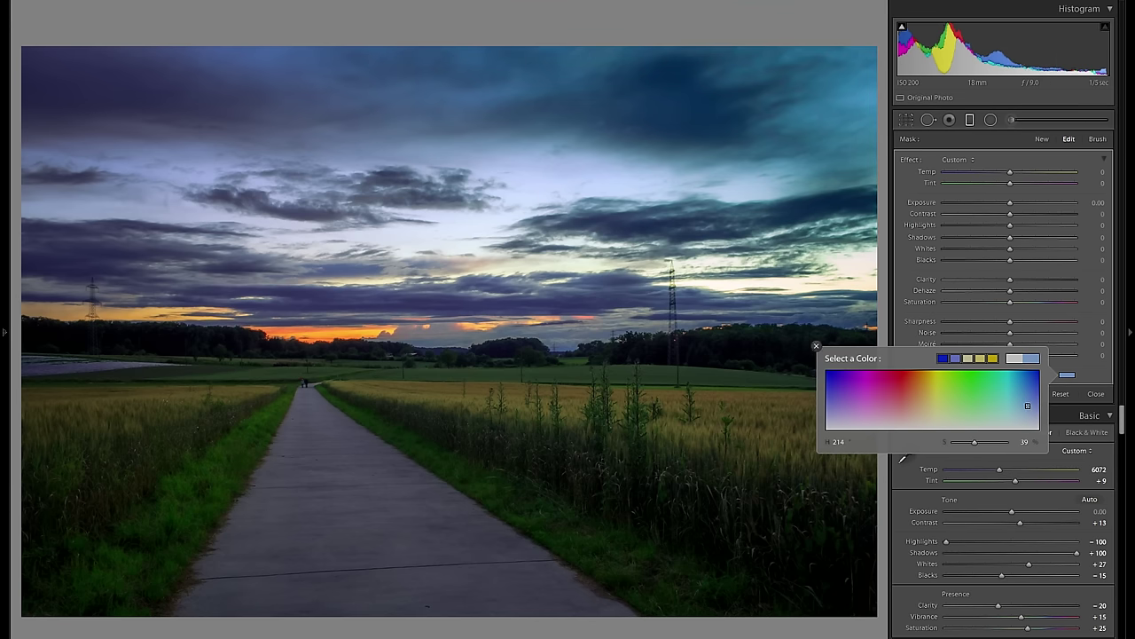
{"action": "left_click", "coordinate": [816, 346]}
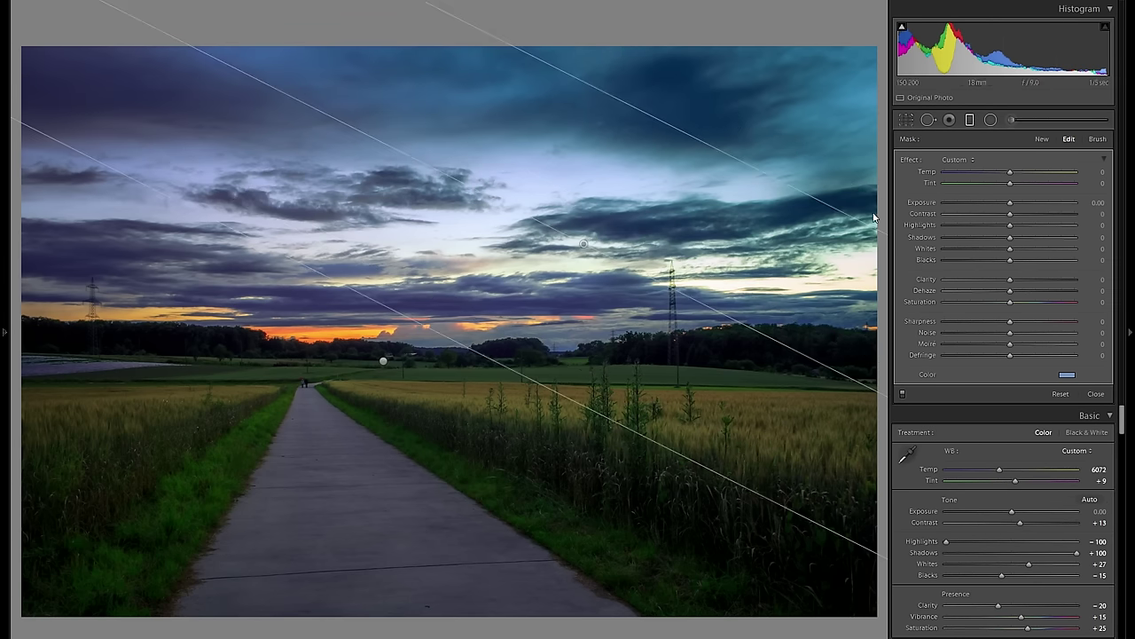
Set the blue sky filter's Tint to 25, Temp to -18 and Saturation to -34.
{"action": "left_click_drag", "start_coordinate": [1022, 187], "coordinate": [1026, 184]}
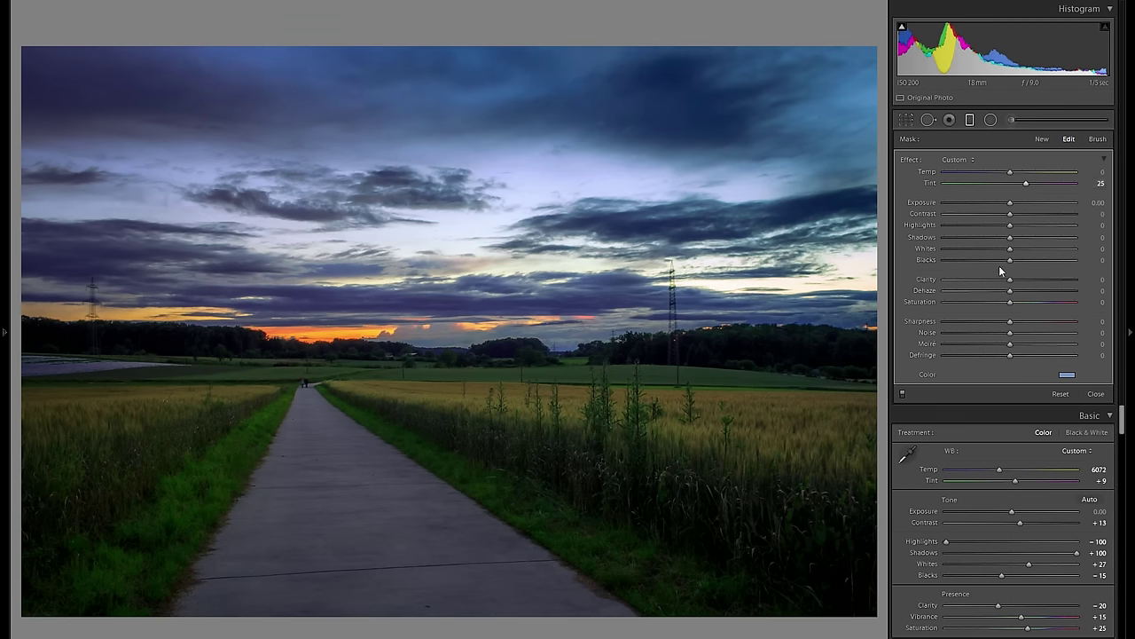
{"action": "left_click", "coordinate": [986, 302]}
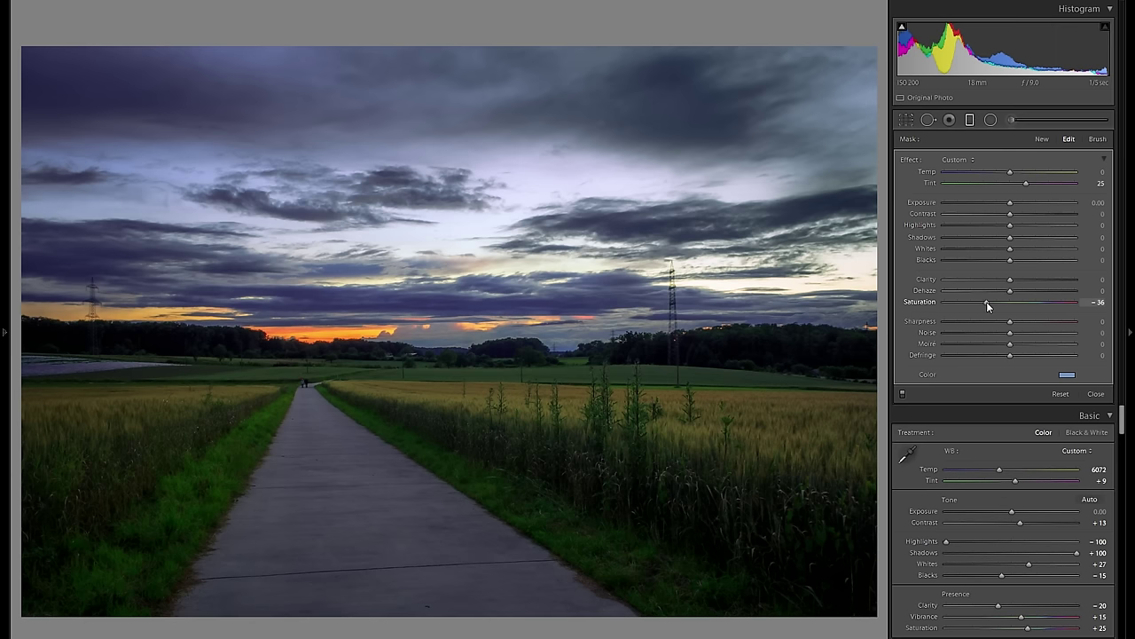
{"action": "left_click_drag", "start_coordinate": [1010, 172], "coordinate": [997, 174]}
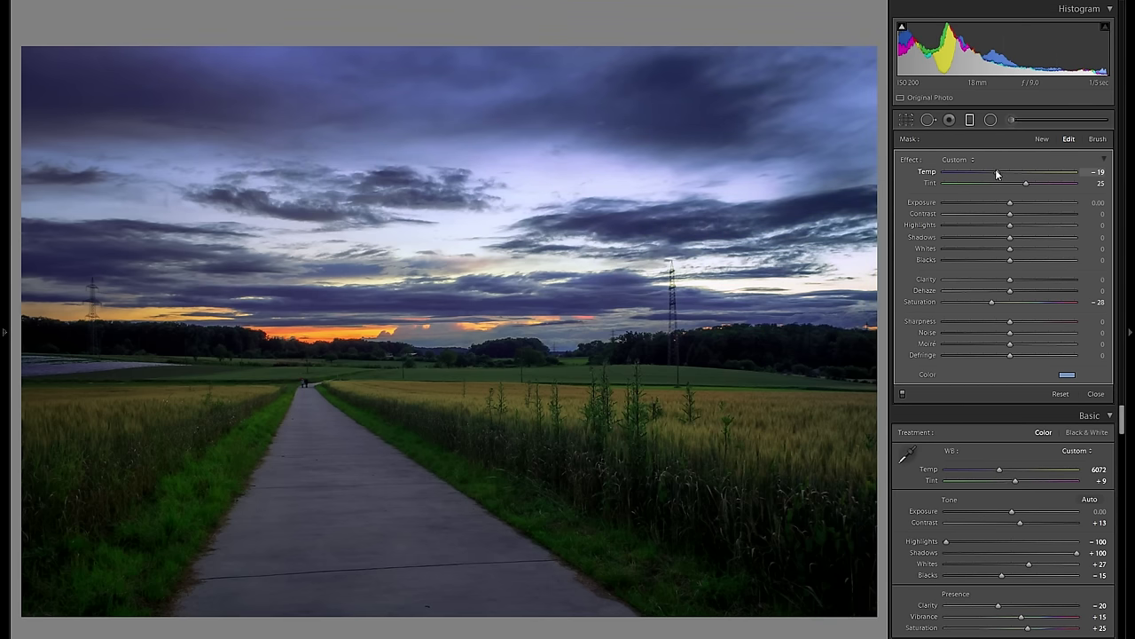
{"action": "left_click_drag", "start_coordinate": [992, 301], "coordinate": [987, 301]}
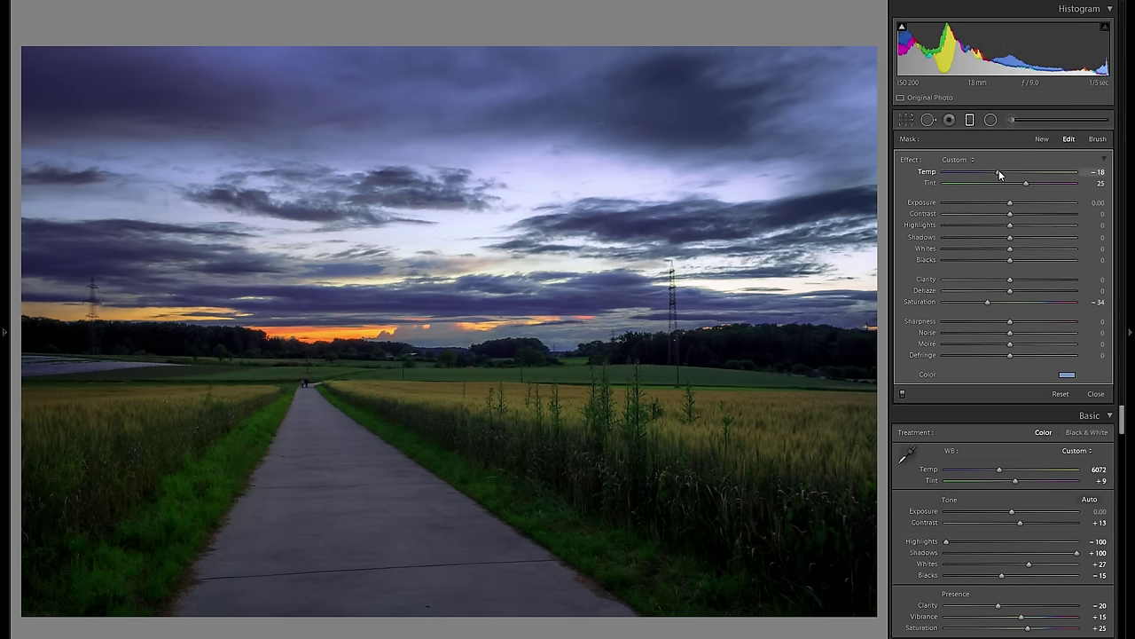
Add another graduated filter diagonally over the upper-left sky and set its Temp to 58.
{"action": "left_click", "coordinate": [973, 122]}
{"action": "left_click", "coordinate": [975, 122]}
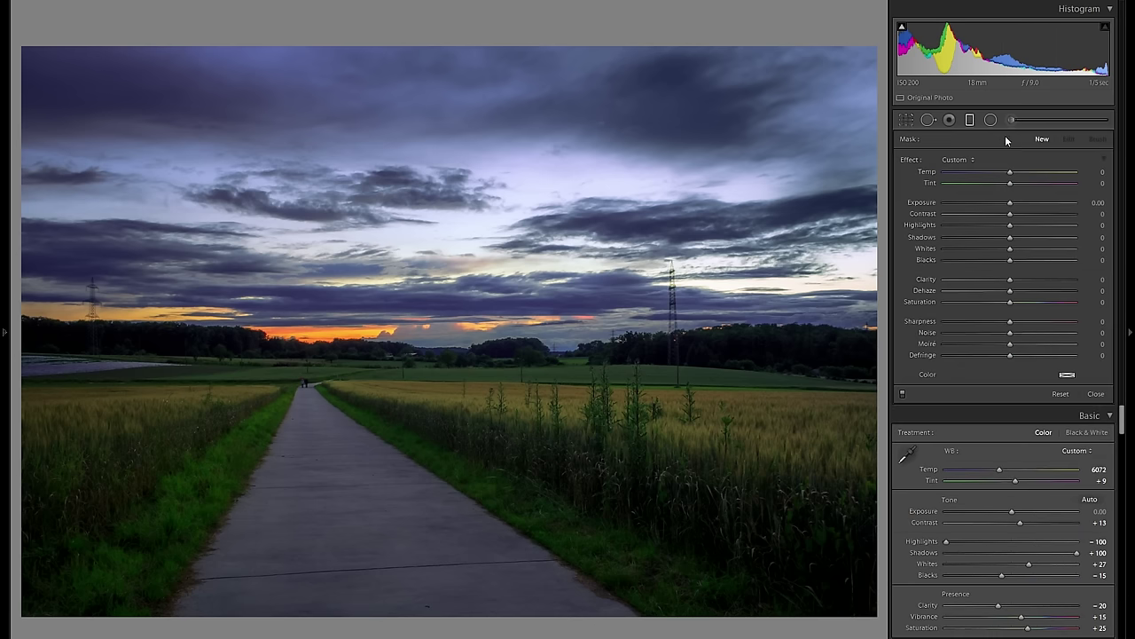
{"action": "left_click_drag", "start_coordinate": [252, 167], "coordinate": [352, 416]}
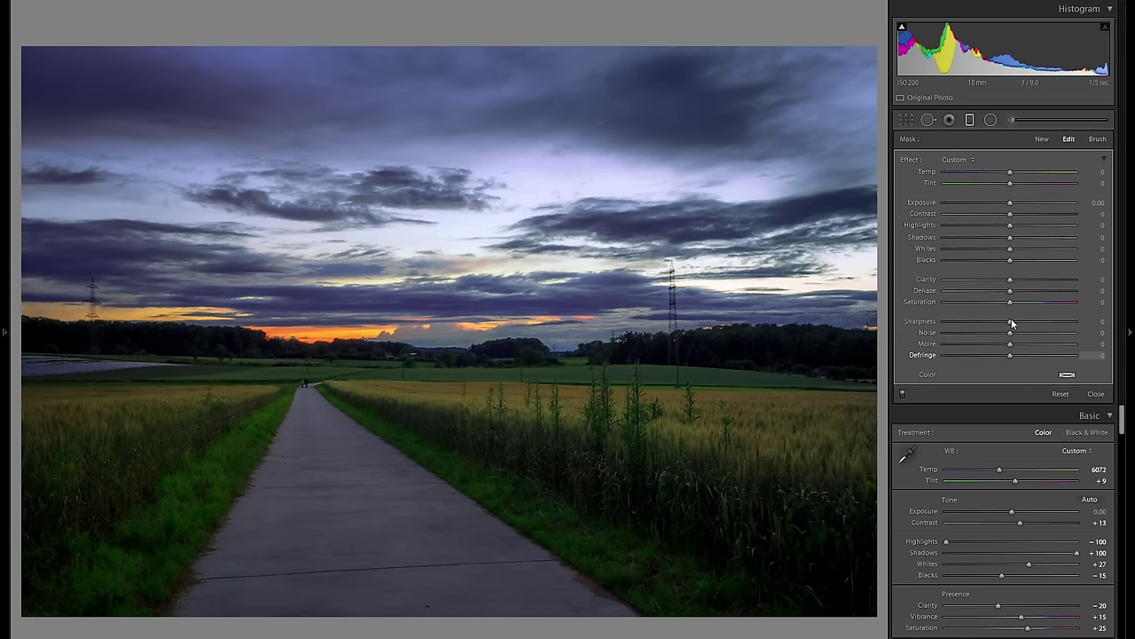
{"action": "left_click", "coordinate": [1047, 172]}
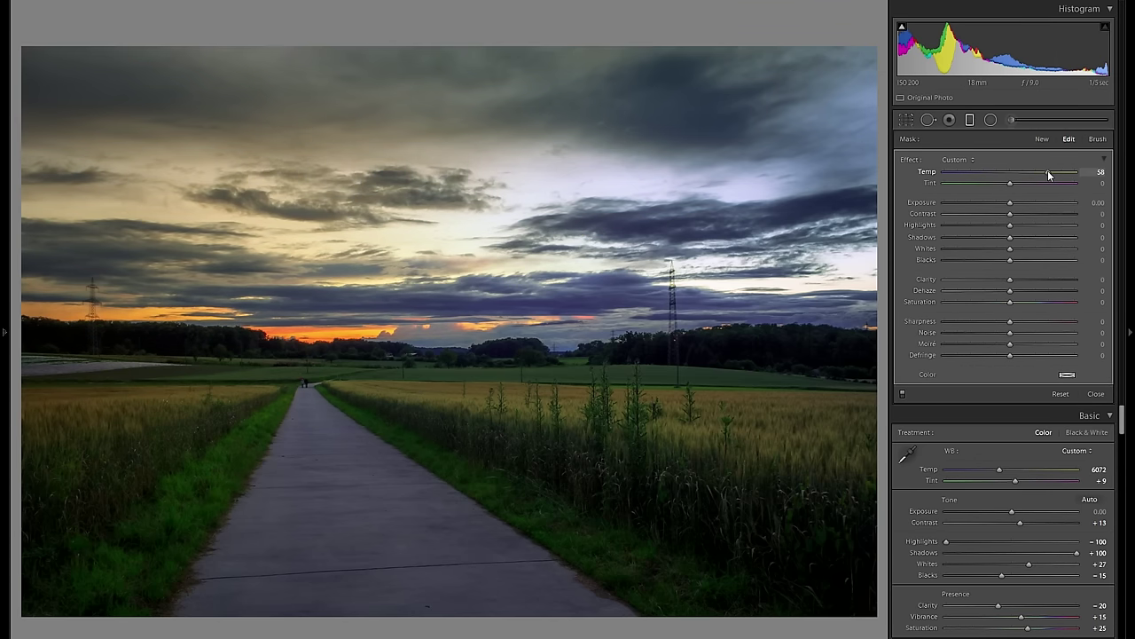
Give the left sky filter a warm colour with Hue 40 and Saturation 33%, and rotate it to a steeper diagonal.
{"action": "left_click", "coordinate": [1068, 375]}
{"action": "left_click_drag", "start_coordinate": [932, 387], "coordinate": [924, 409]}
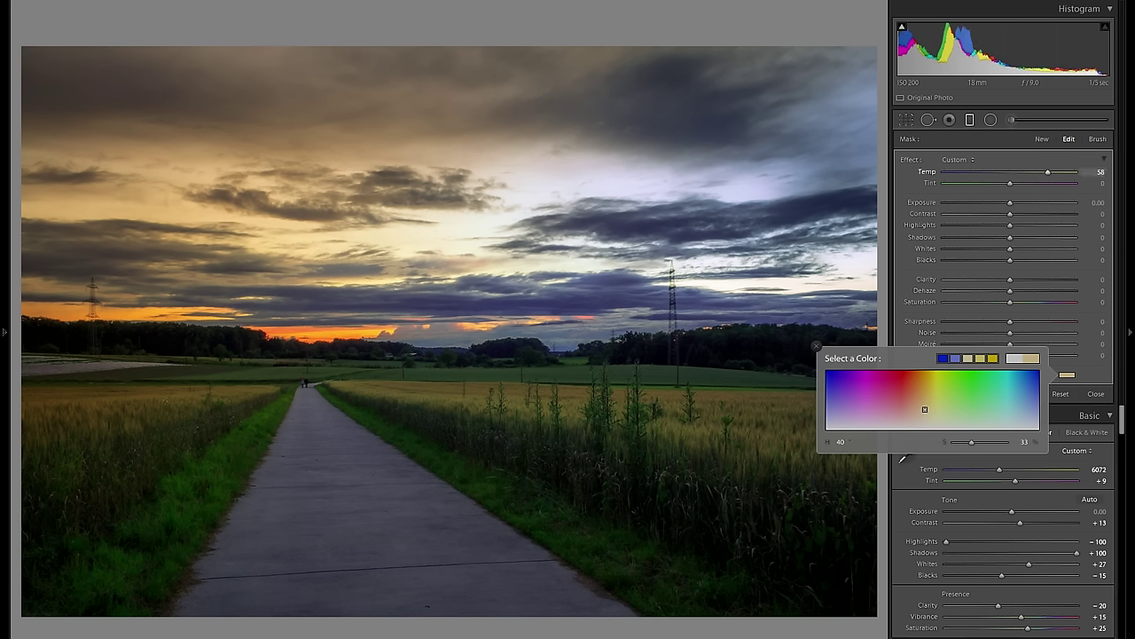
{"action": "left_click", "coordinate": [816, 355]}
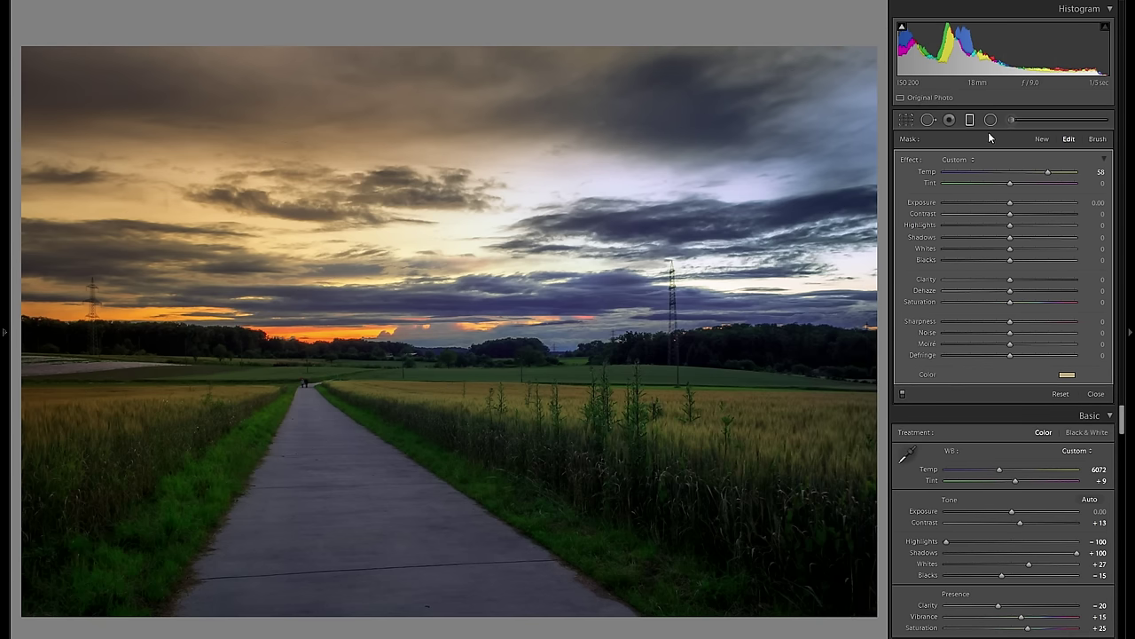
{"action": "mouse_move", "coordinate": [375, 246]}
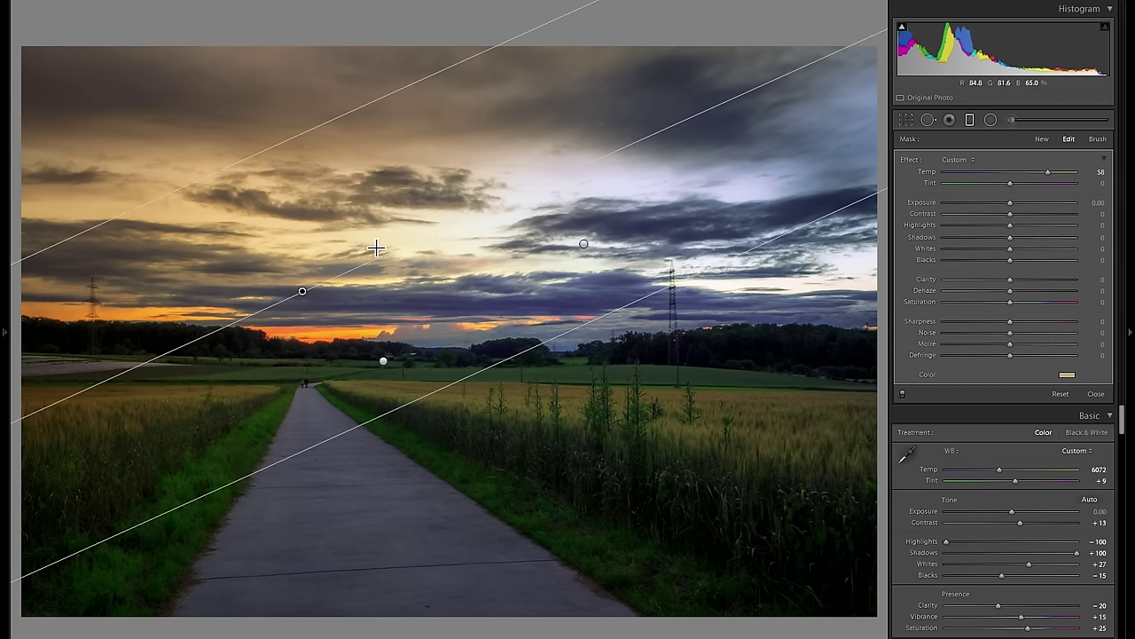
{"action": "left_click_drag", "start_coordinate": [420, 246], "coordinate": [432, 229]}
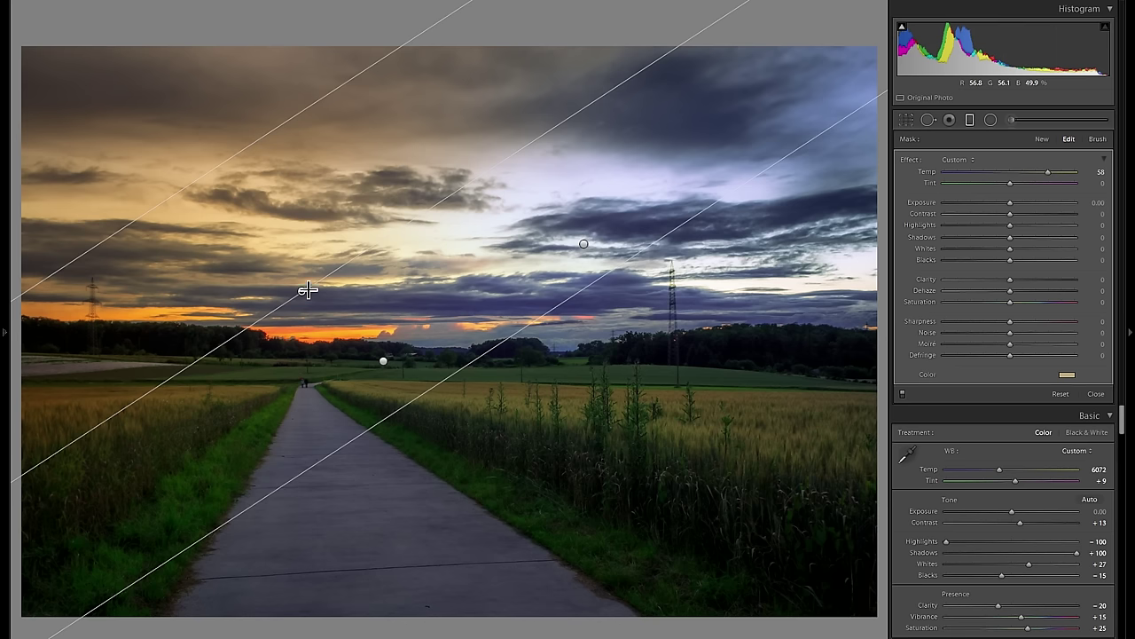
Move the warm graduated filter further toward the sky's upper-left corner and compare the photo before and after editing.
{"action": "left_click_drag", "start_coordinate": [304, 295], "coordinate": [244, 265]}
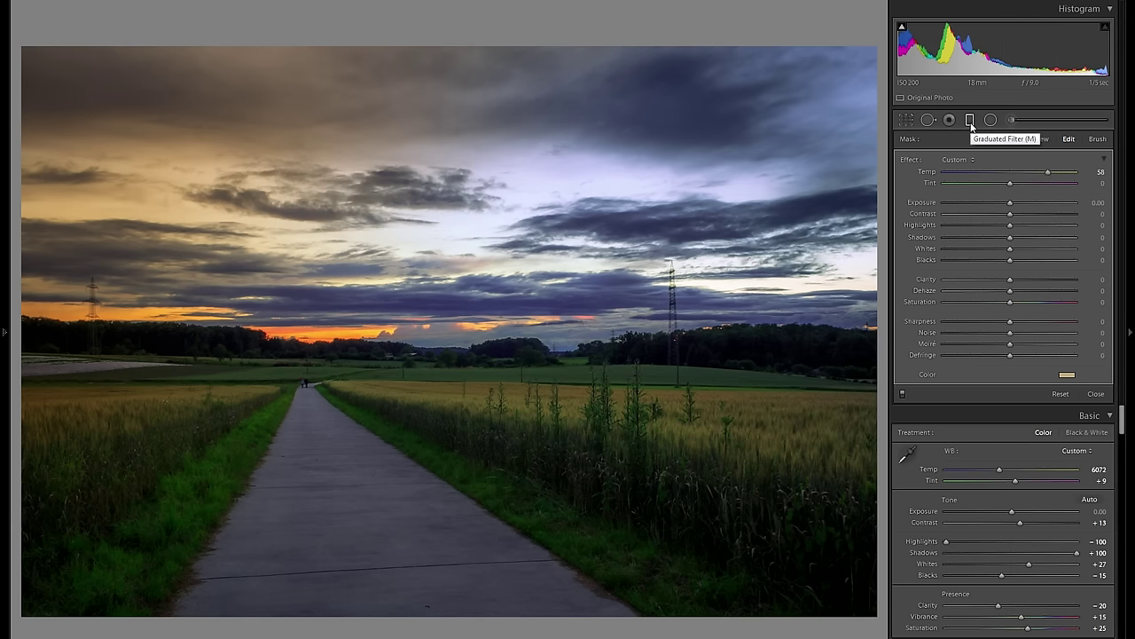
{"action": "key", "text": "m"}
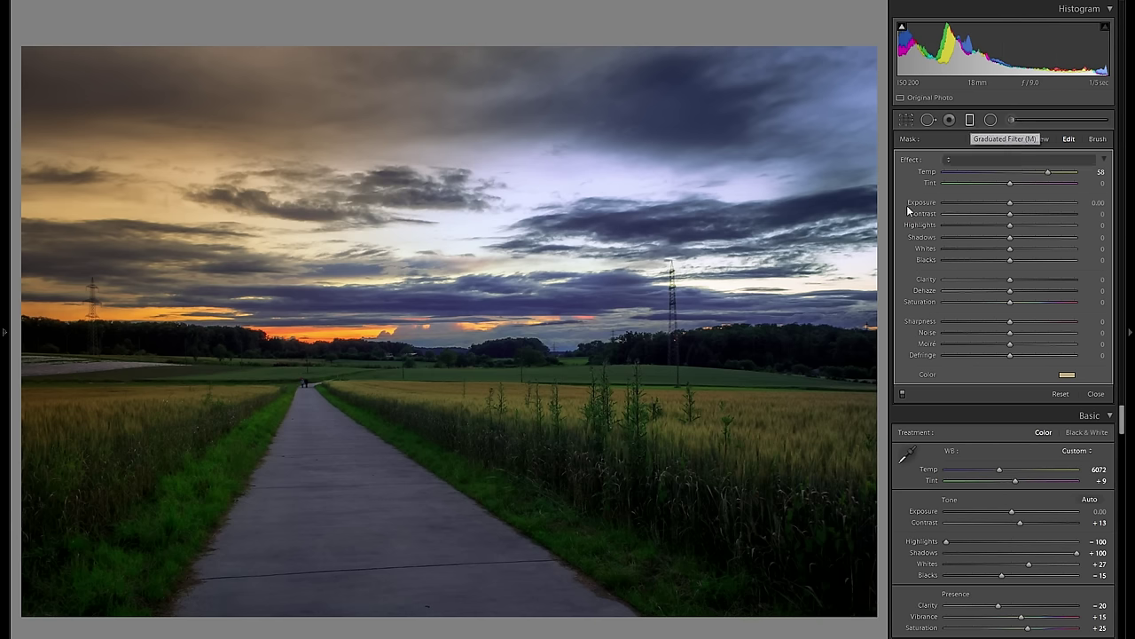
{"action": "key", "text": "y"}
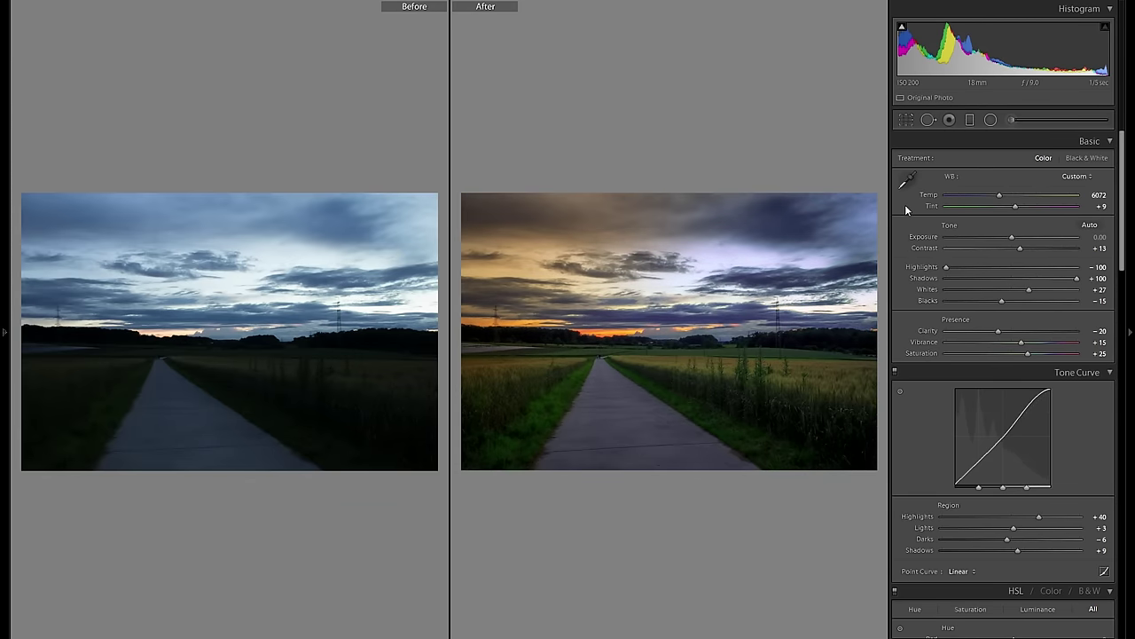
{"action": "key", "text": "y"}
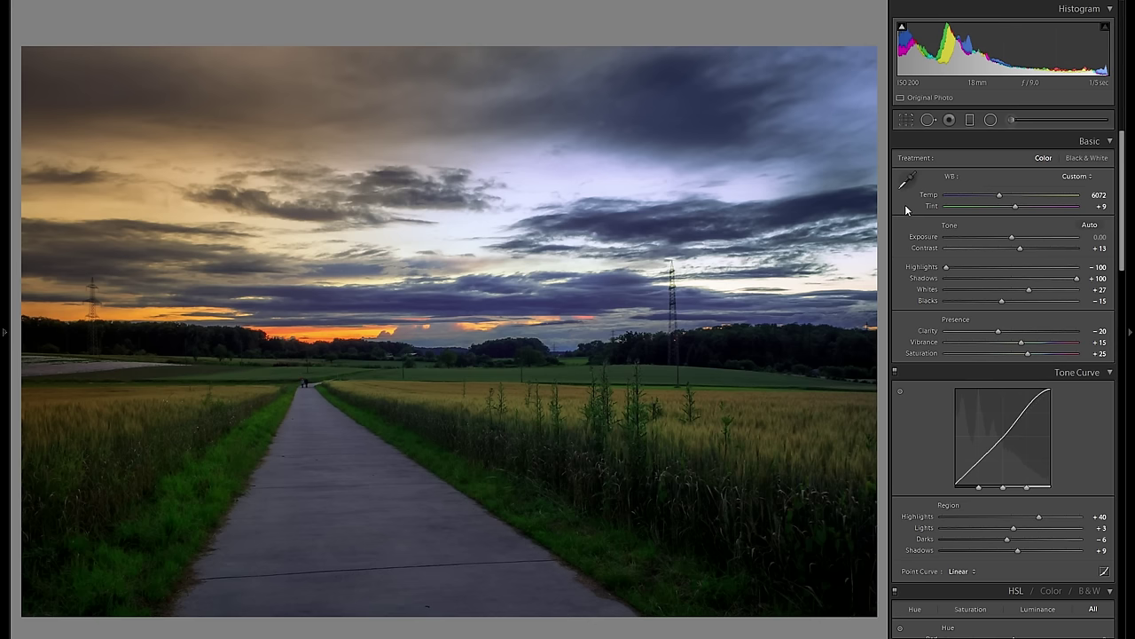
Add a horizontal graduated filter over the upper sky and set its Exposure to -0.45.
{"action": "left_click", "coordinate": [971, 120]}
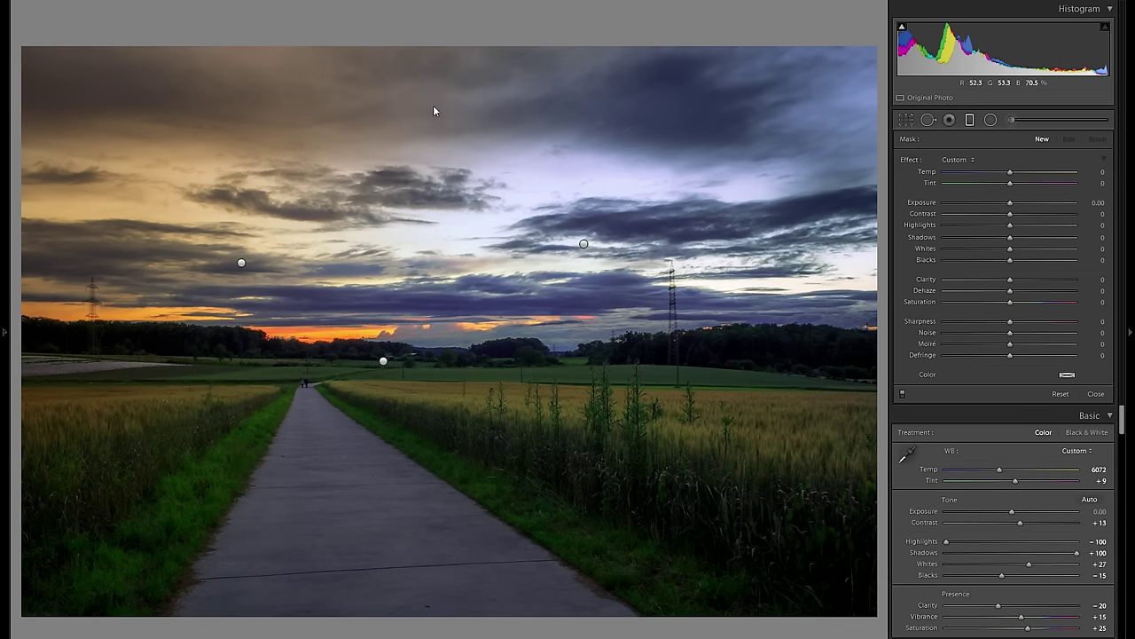
{"action": "left_click_drag", "start_coordinate": [428, 79], "coordinate": [415, 246]}
{"action": "left_click_drag", "start_coordinate": [1009, 203], "coordinate": [1002, 204]}
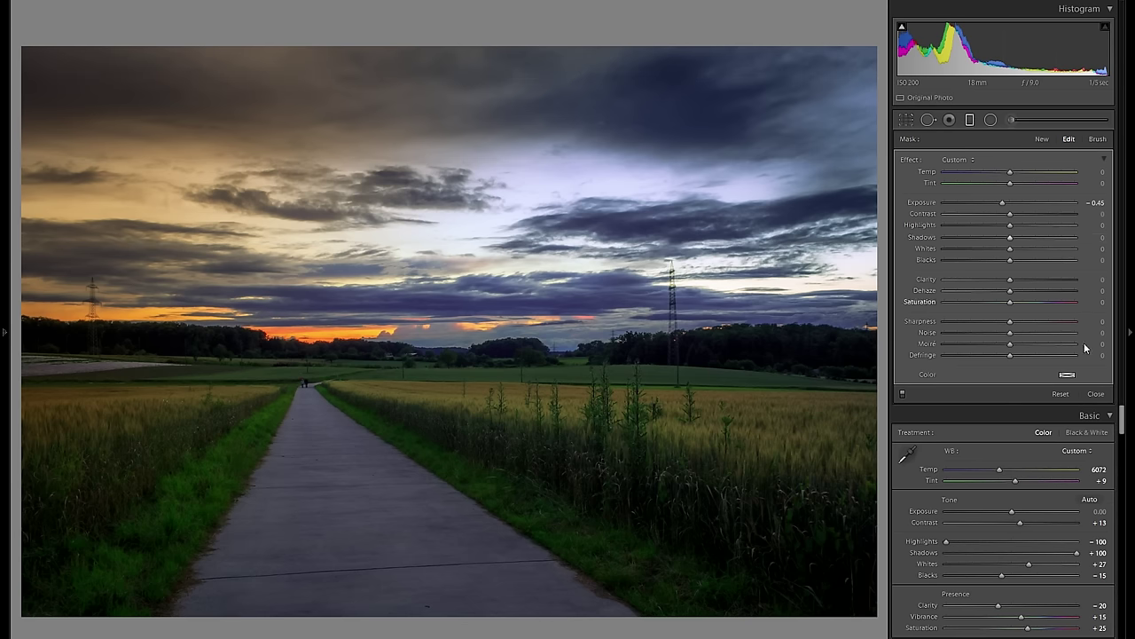
Give the horizontal sky filter a pale purple colour with Hue 274 and Saturation 13%, and close the filter settings.
{"action": "left_click", "coordinate": [1067, 375]}
{"action": "left_click", "coordinate": [1067, 376]}
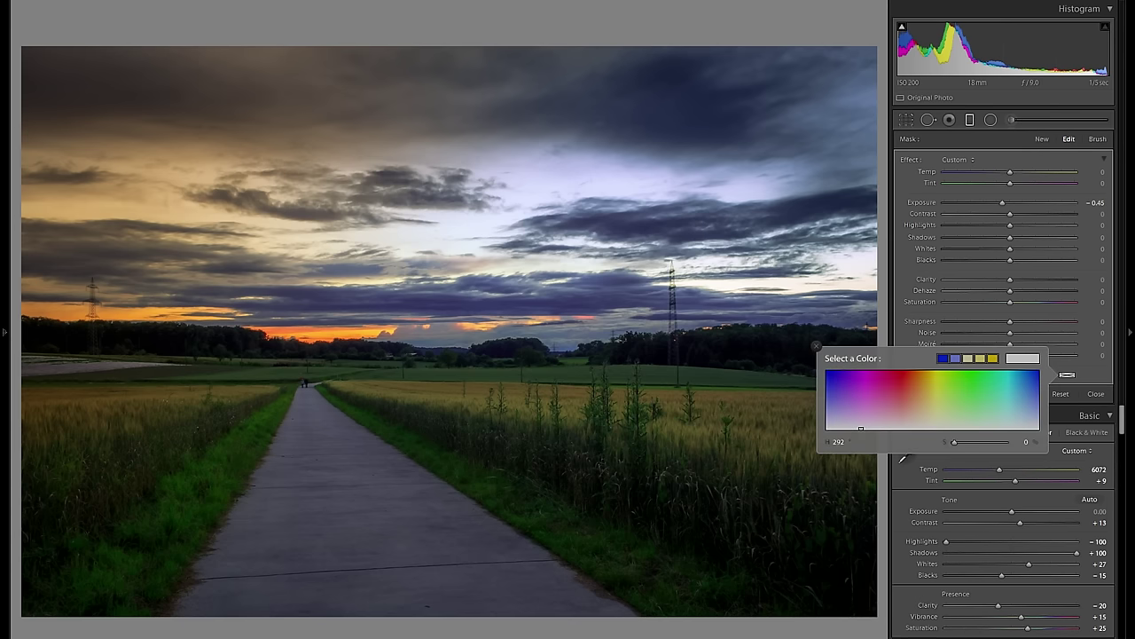
{"action": "left_click", "coordinate": [849, 386]}
{"action": "left_click_drag", "start_coordinate": [849, 386], "coordinate": [856, 387]}
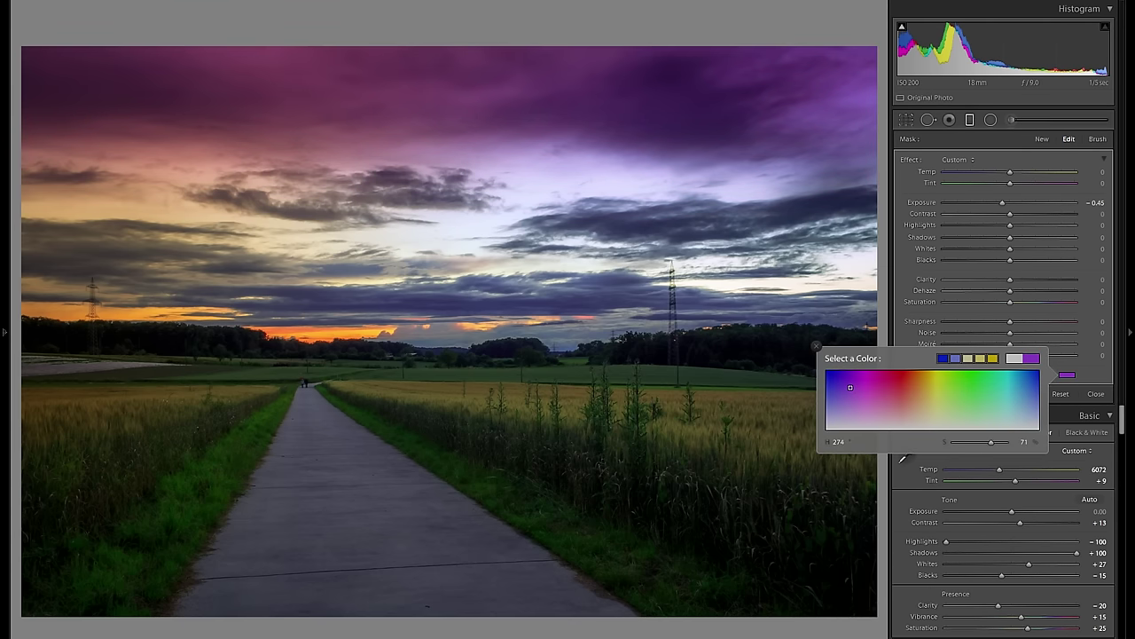
{"action": "left_click_drag", "start_coordinate": [850, 386], "coordinate": [850, 411]}
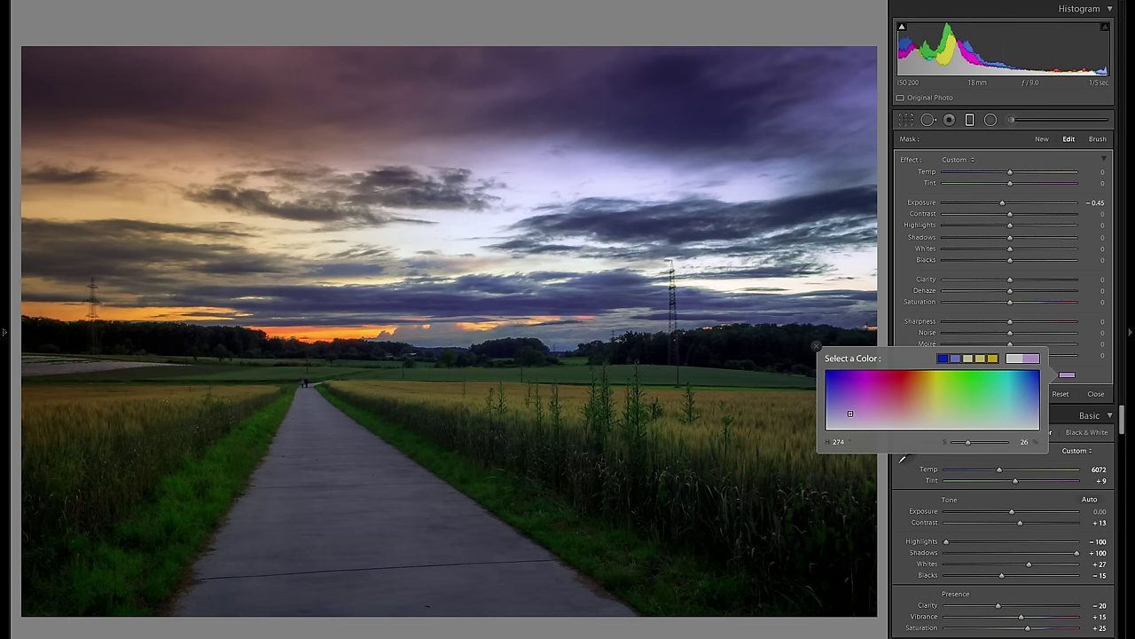
{"action": "left_click_drag", "start_coordinate": [849, 416], "coordinate": [850, 421]}
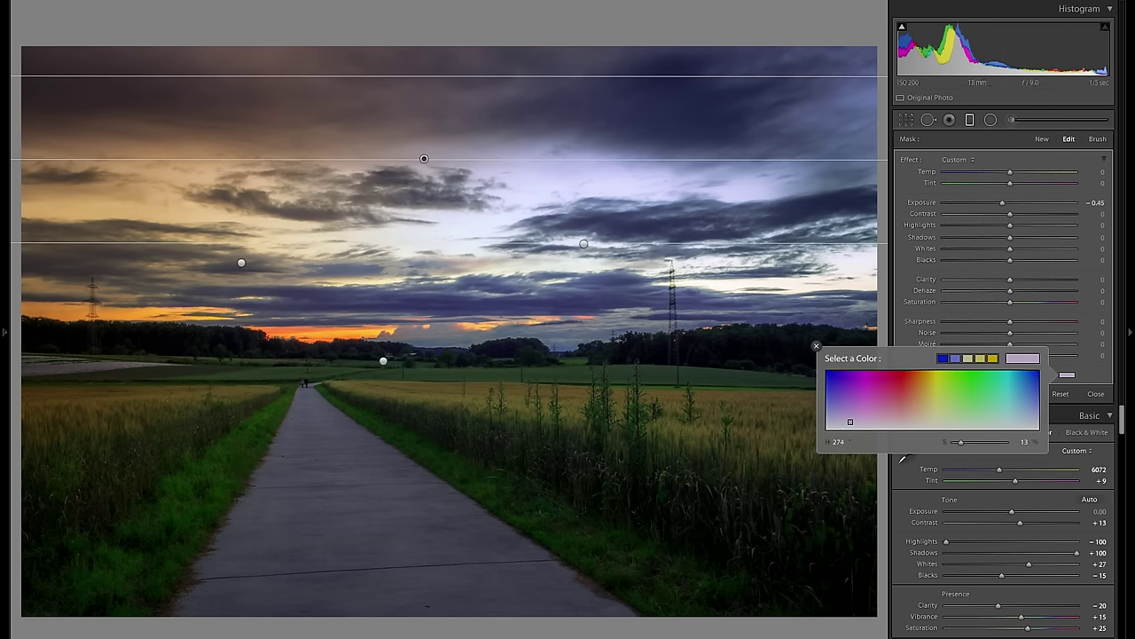
{"action": "left_click", "coordinate": [816, 346]}
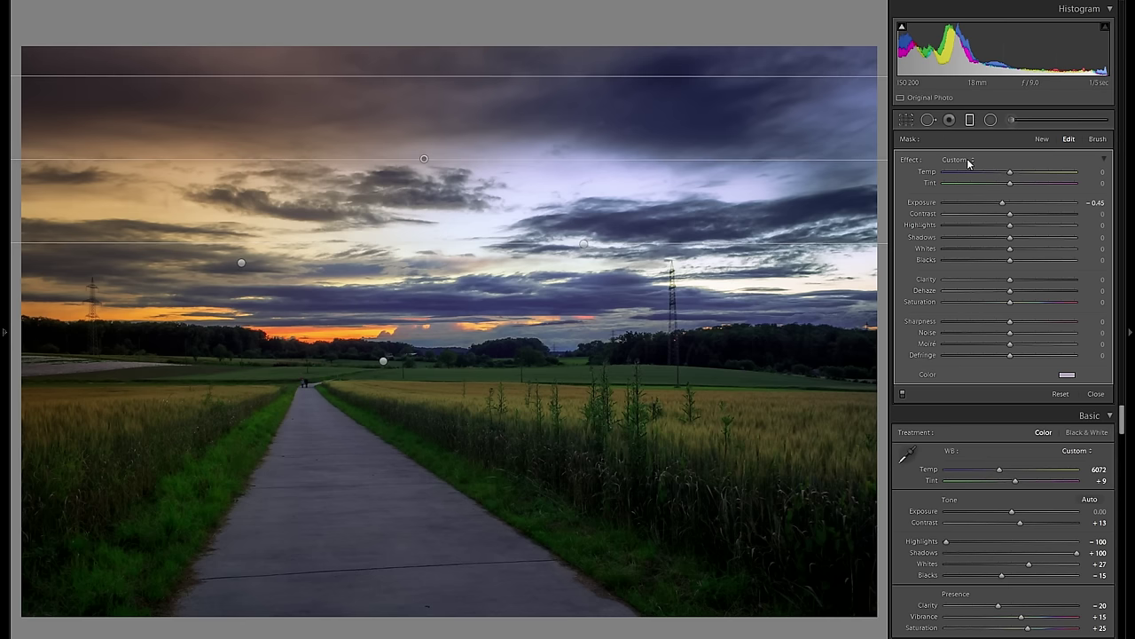
{"action": "key", "text": "m"}
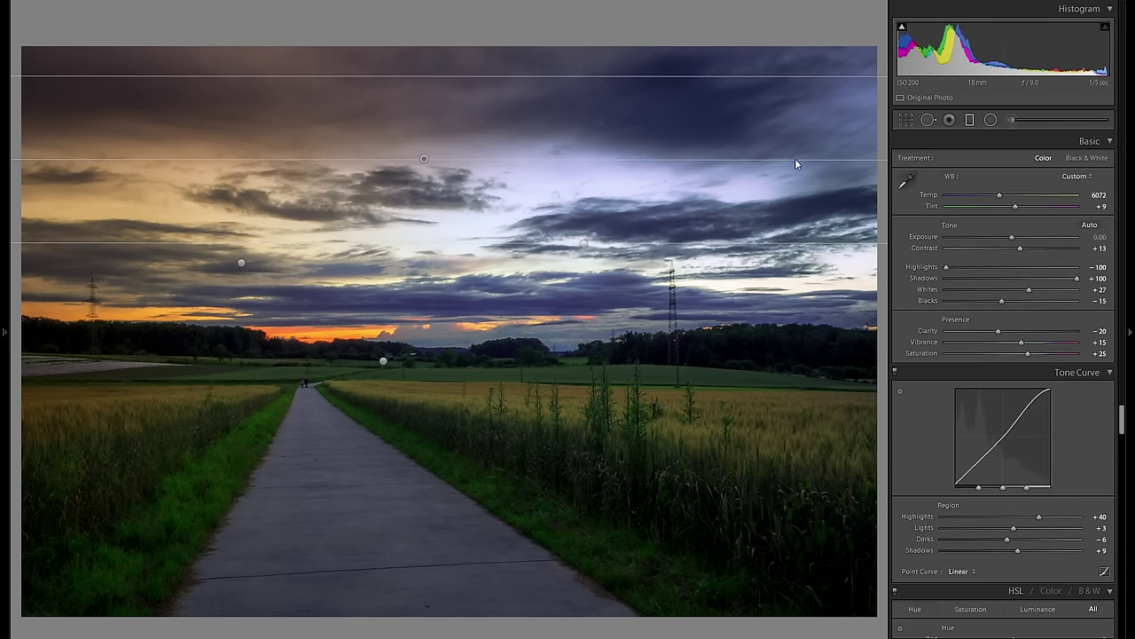
Add a slightly tilted graduated filter rising over the foreground, set its Exposure to -0.52 and shift it down the path.
{"action": "left_click", "coordinate": [973, 122]}
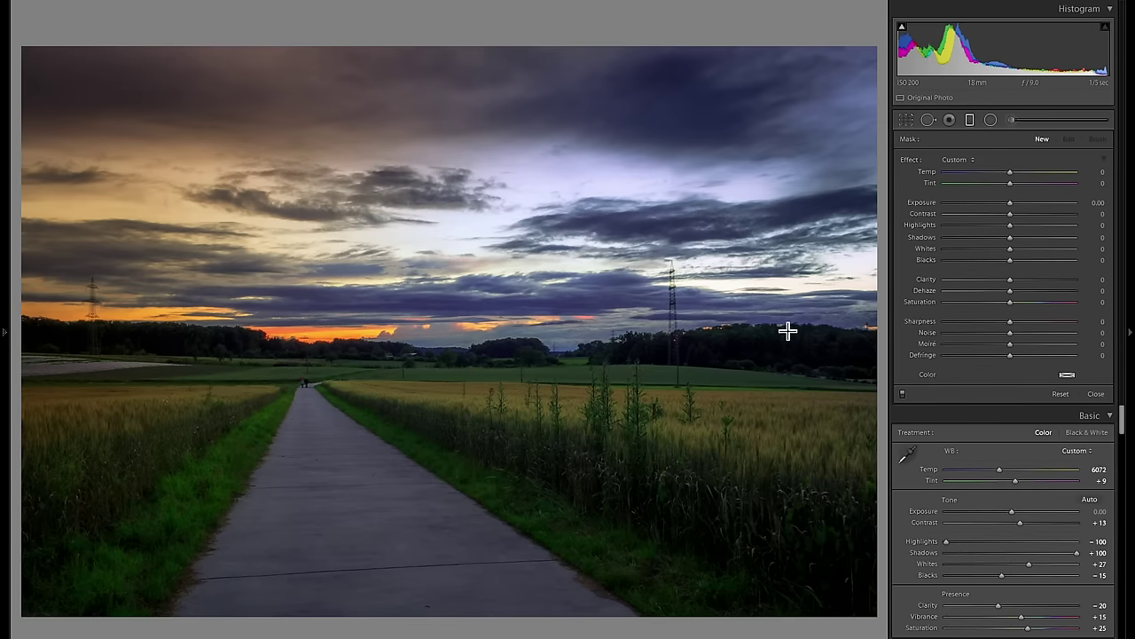
{"action": "left_click_drag", "start_coordinate": [378, 560], "coordinate": [330, 365]}
{"action": "left_click_drag", "start_coordinate": [354, 463], "coordinate": [355, 484]}
{"action": "left_click_drag", "start_coordinate": [1008, 203], "coordinate": [1001, 201]}
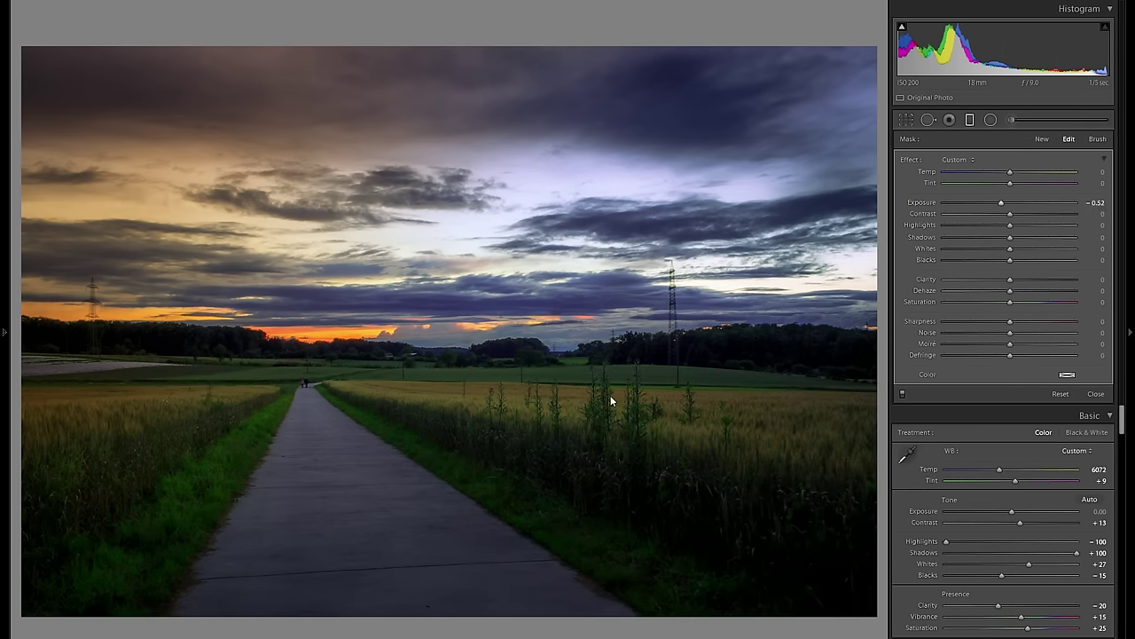
{"action": "left_click_drag", "start_coordinate": [355, 480], "coordinate": [354, 529]}
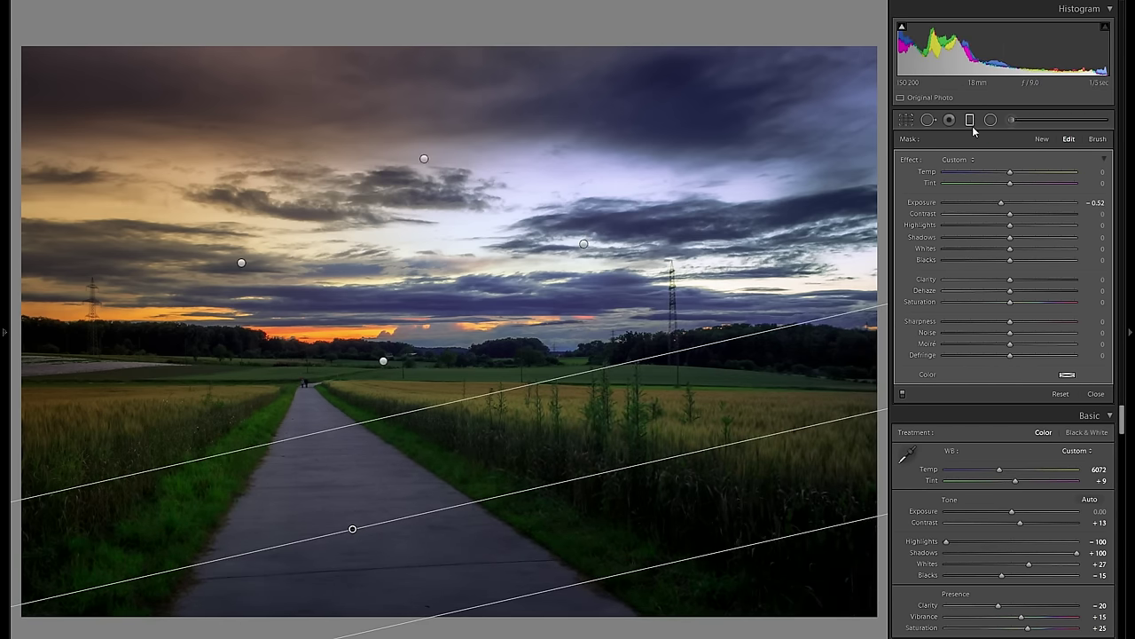
Leave the graduated filter and compare the edited photo side by side with the original.
{"action": "key", "text": "m"}
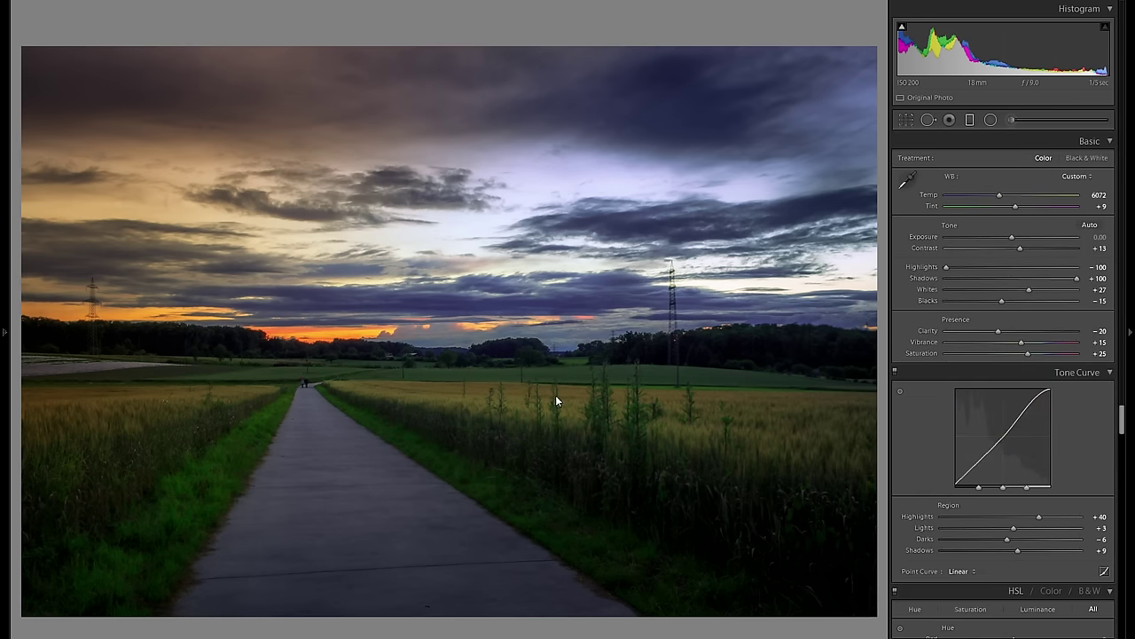
{"action": "key", "text": "y"}
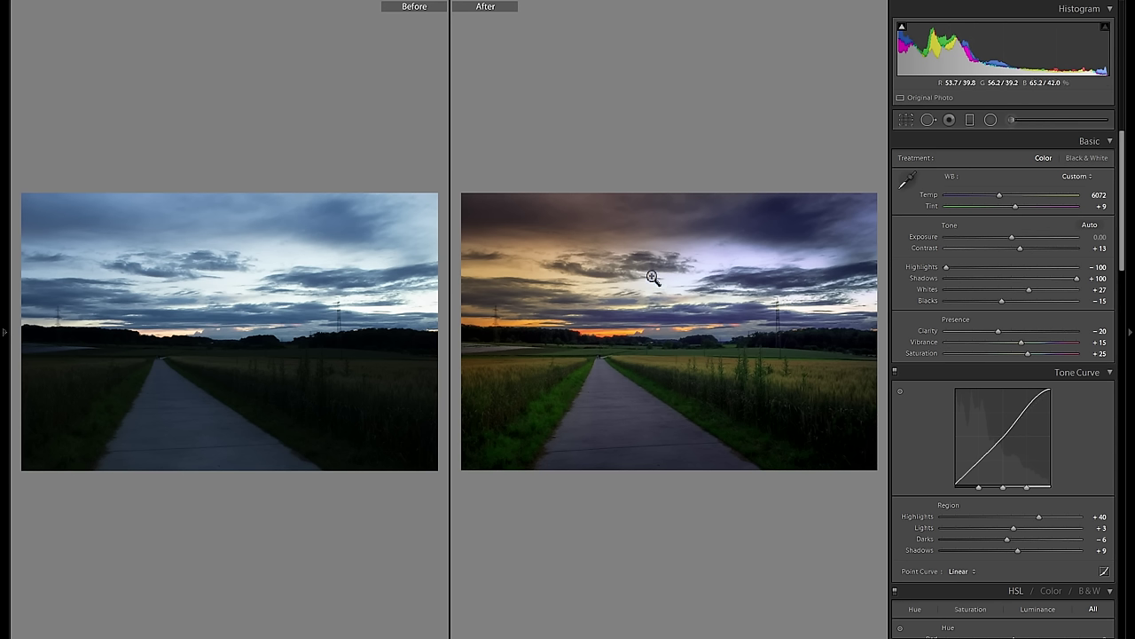
{"action": "key", "text": "y"}
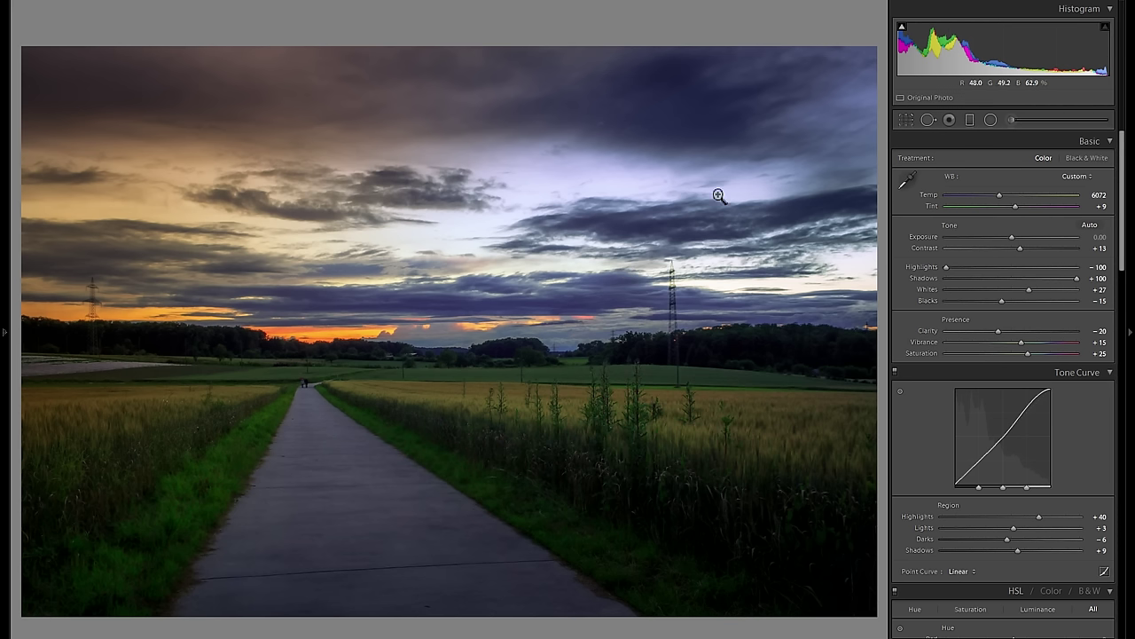
Add a wide elliptical radial filter over the clouds in the upper-left sky.
{"action": "left_click", "coordinate": [989, 121]}
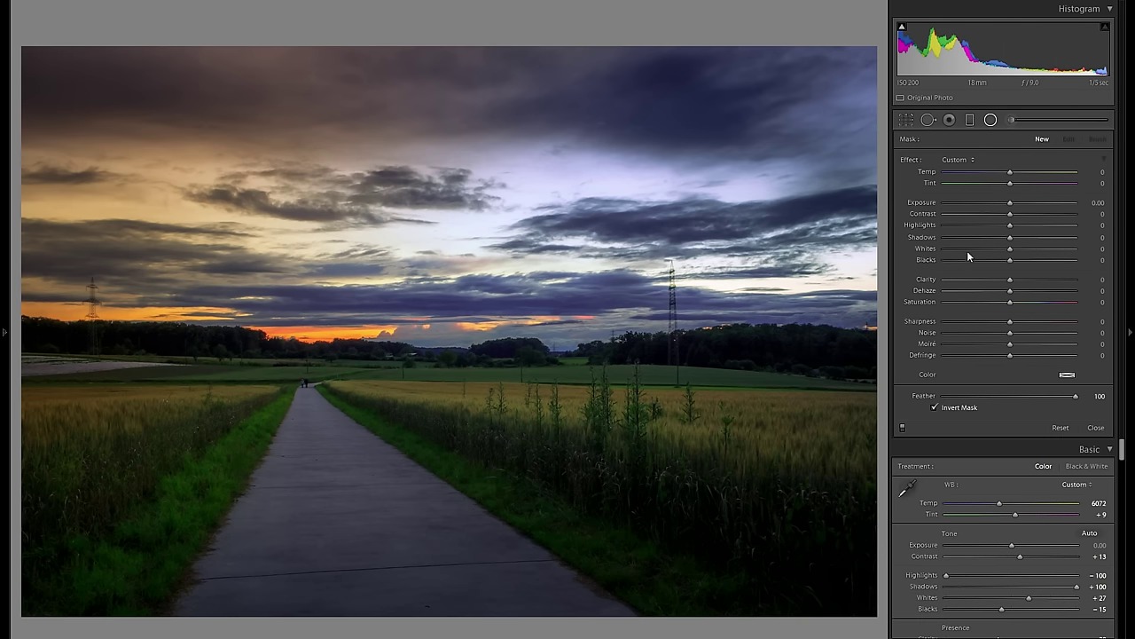
{"action": "left_click_drag", "start_coordinate": [207, 189], "coordinate": [404, 266]}
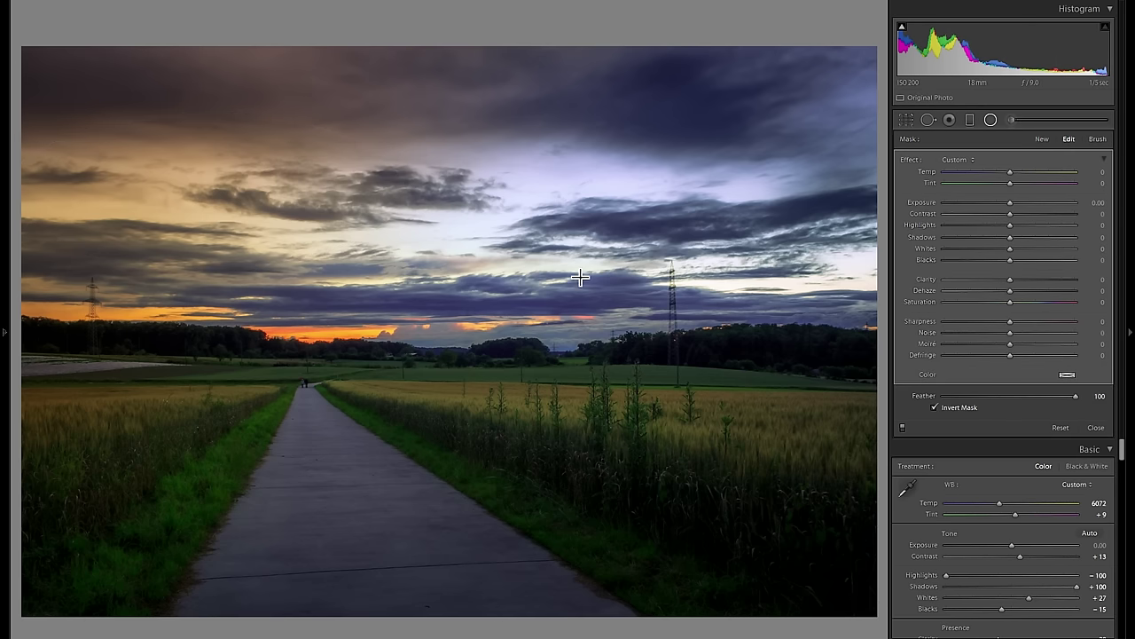
{"action": "left_click_drag", "start_coordinate": [159, 158], "coordinate": [213, 171]}
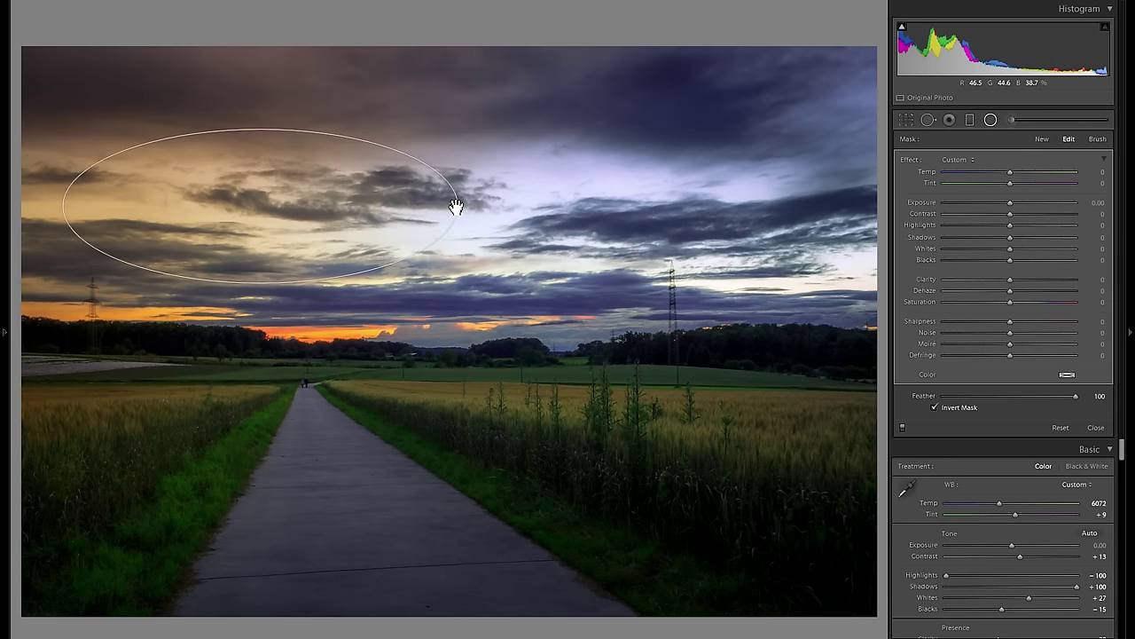
{"action": "left_click_drag", "start_coordinate": [455, 202], "coordinate": [556, 203]}
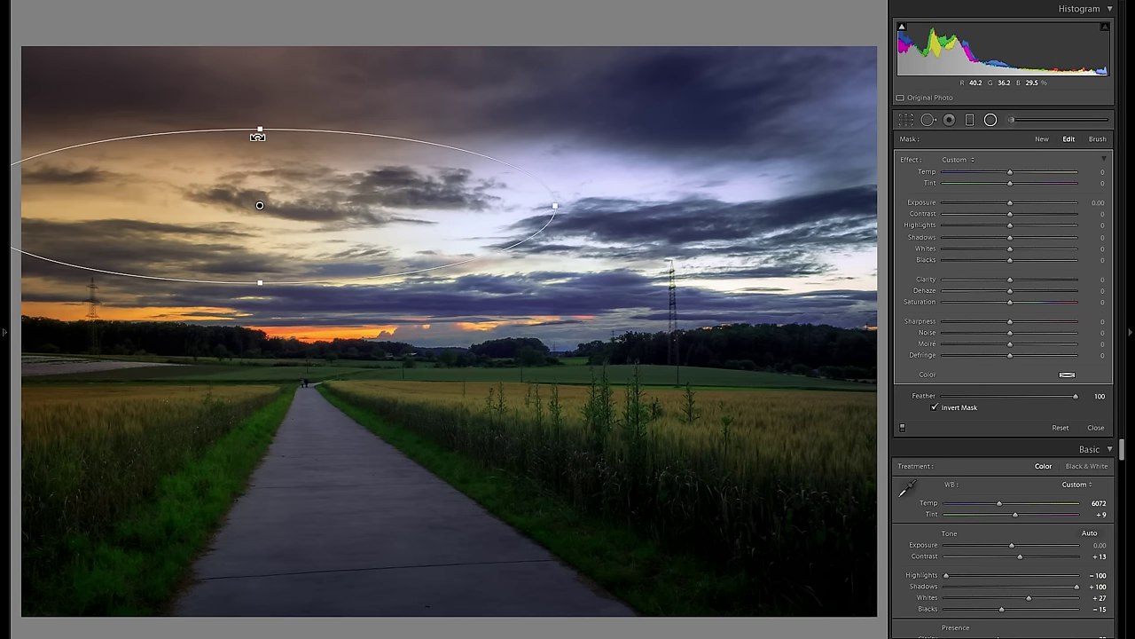
{"action": "left_click_drag", "start_coordinate": [258, 127], "coordinate": [207, 104]}
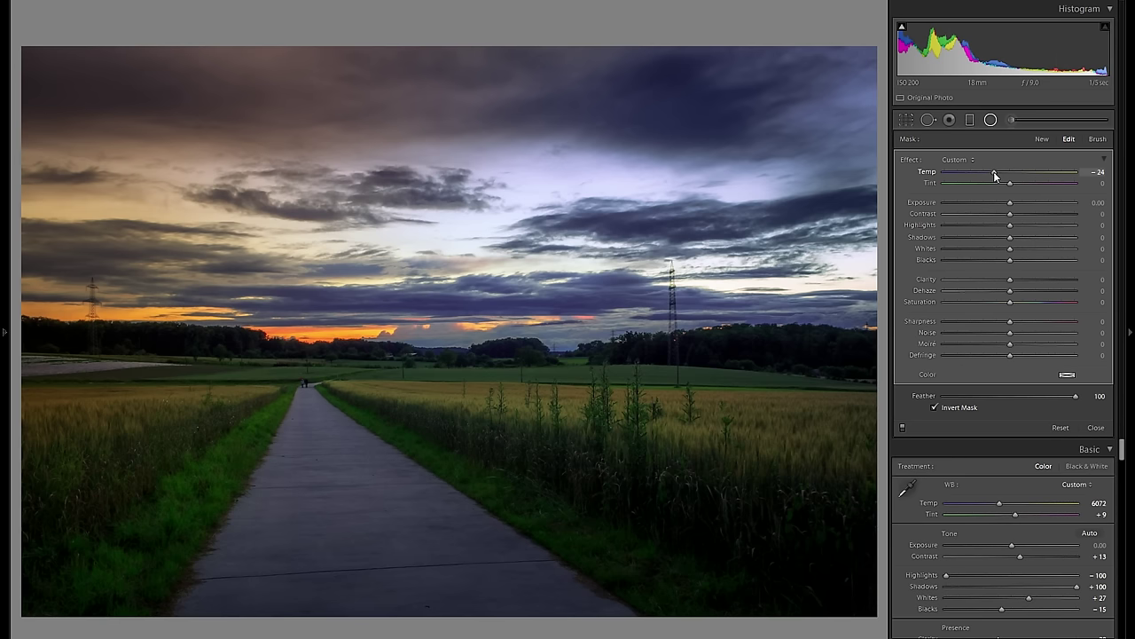
Set the left radial filter's Temp to -33 and give it a soft blue colour with Hue 244.
{"action": "left_click_drag", "start_coordinate": [993, 172], "coordinate": [987, 173]}
{"action": "left_click", "coordinate": [1069, 375]}
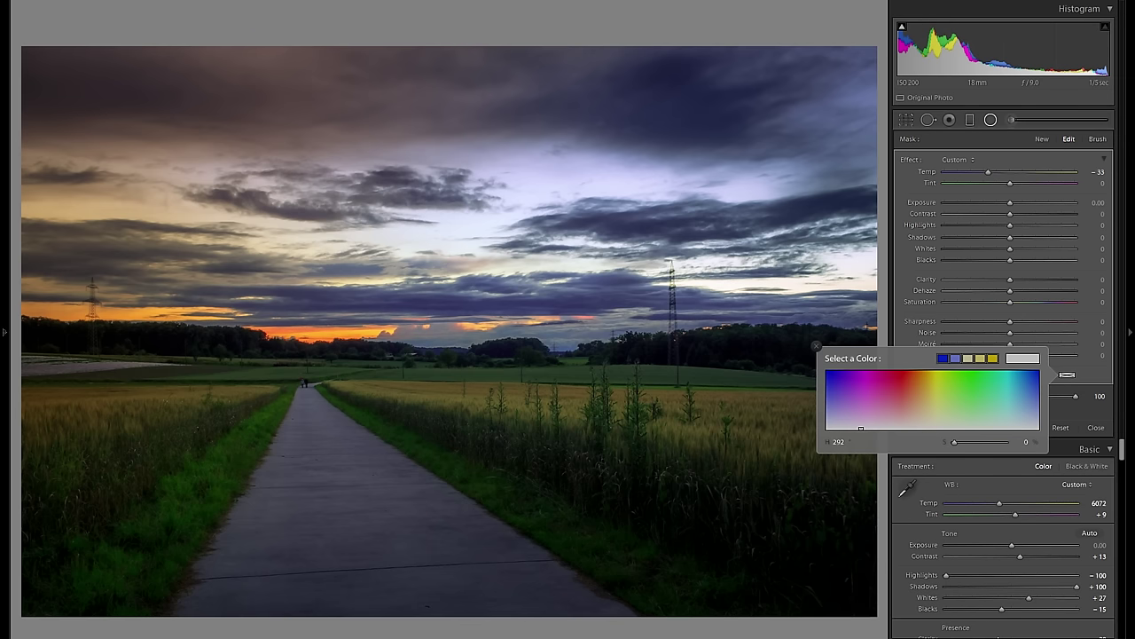
{"action": "mouse_move", "coordinate": [913, 406]}
{"action": "left_mouse_down"}
{"action": "mouse_move", "coordinate": [1039, 395]}
{"action": "mouse_move", "coordinate": [831, 395]}
{"action": "left_mouse_up"}
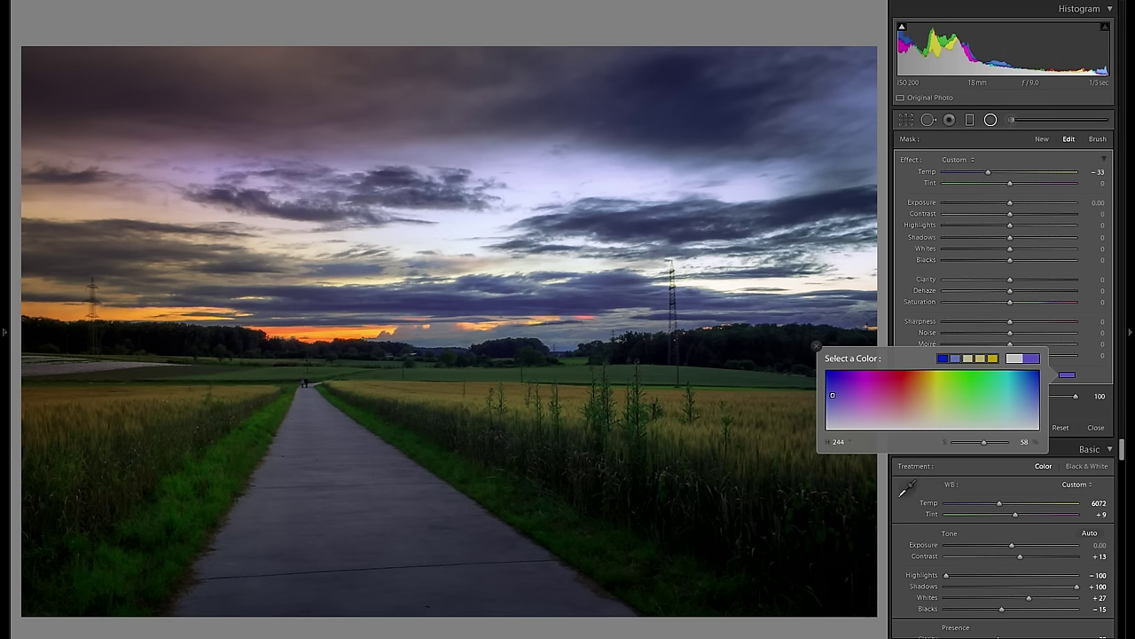
{"action": "left_click_drag", "start_coordinate": [832, 394], "coordinate": [832, 416]}
{"action": "left_click", "coordinate": [816, 346]}
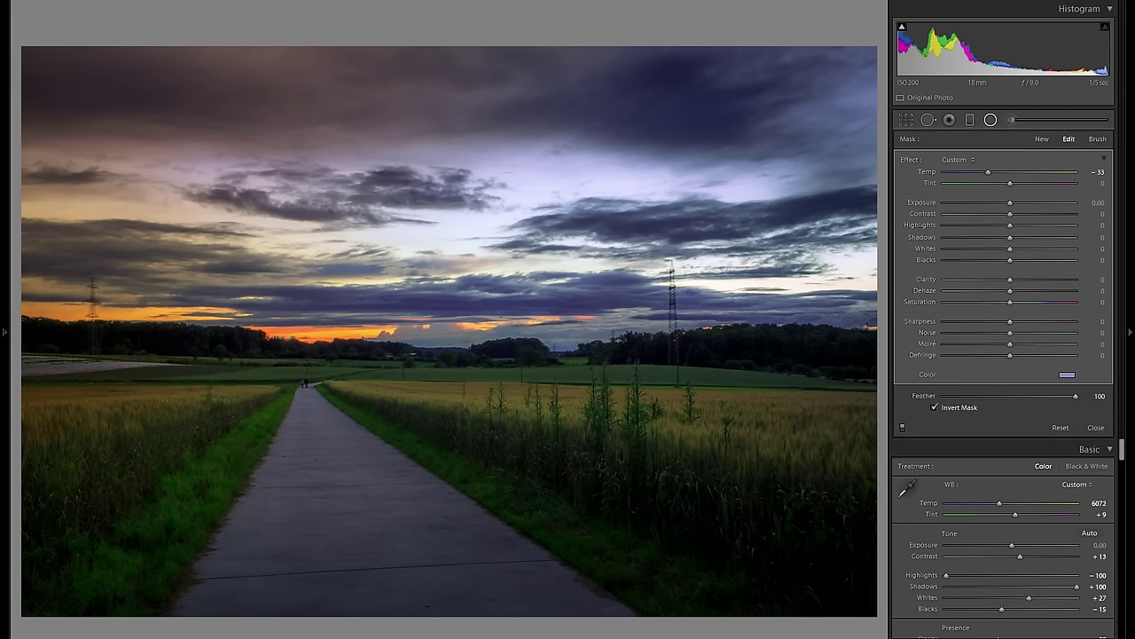
Set the left radial filter's Saturation to -13.
{"action": "left_click", "coordinate": [993, 304]}
{"action": "left_click_drag", "start_coordinate": [993, 303], "coordinate": [997, 304]}
{"action": "mouse_move", "coordinate": [192, 170]}
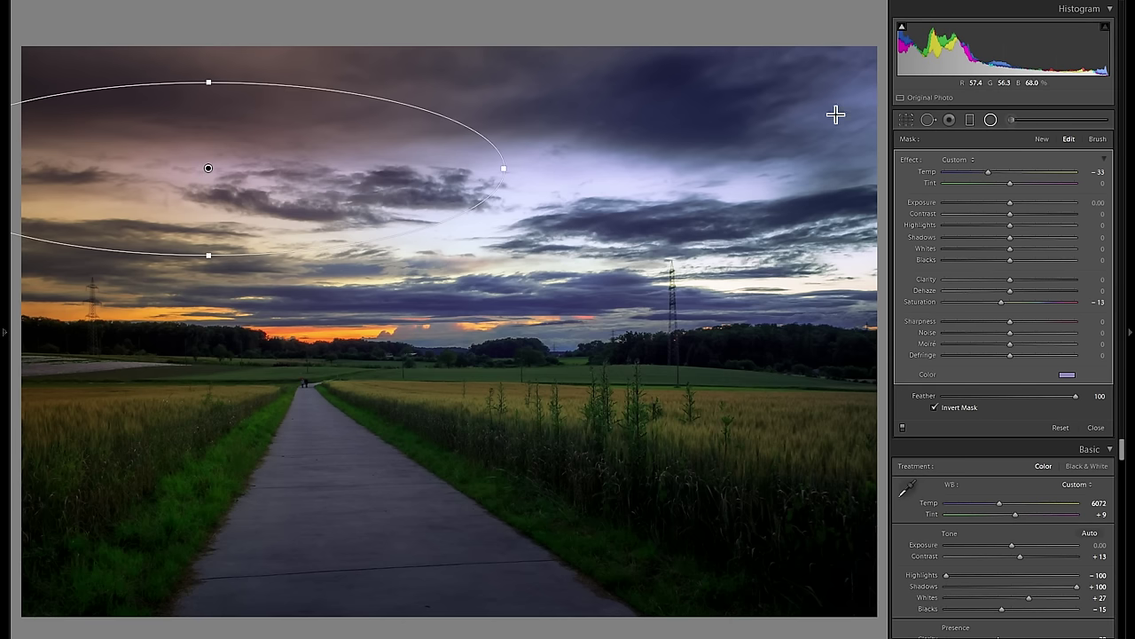
Add a second wide radial filter and place it over the clouds in the right part of the sky.
{"action": "left_click", "coordinate": [1042, 139]}
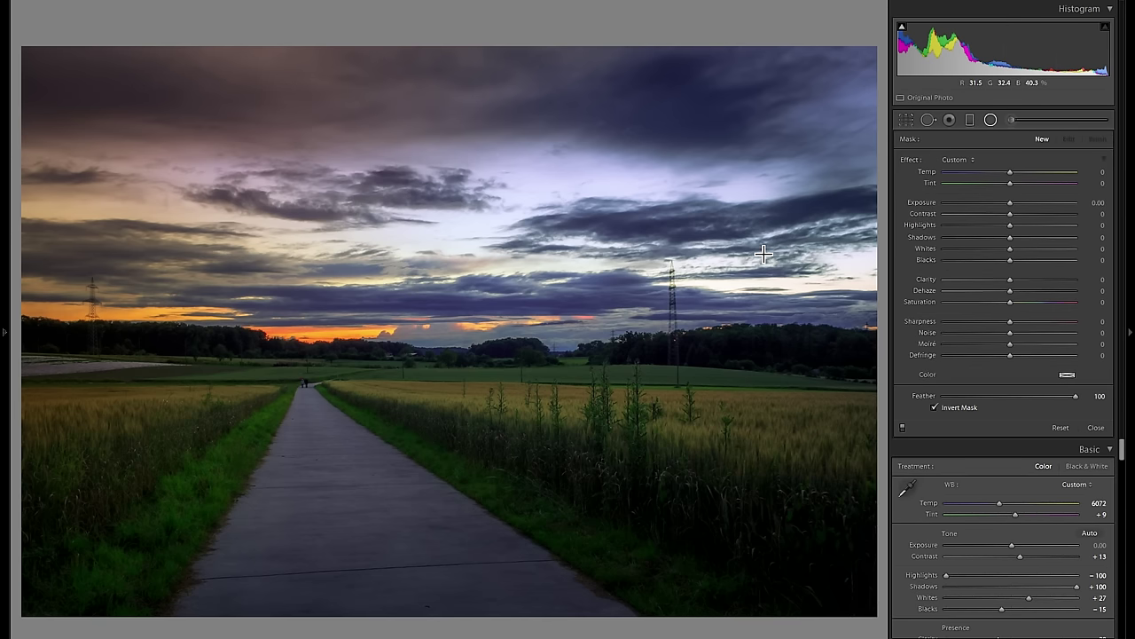
{"action": "left_click", "coordinate": [585, 351]}
{"action": "left_click_drag", "start_coordinate": [505, 168], "coordinate": [755, 246]}
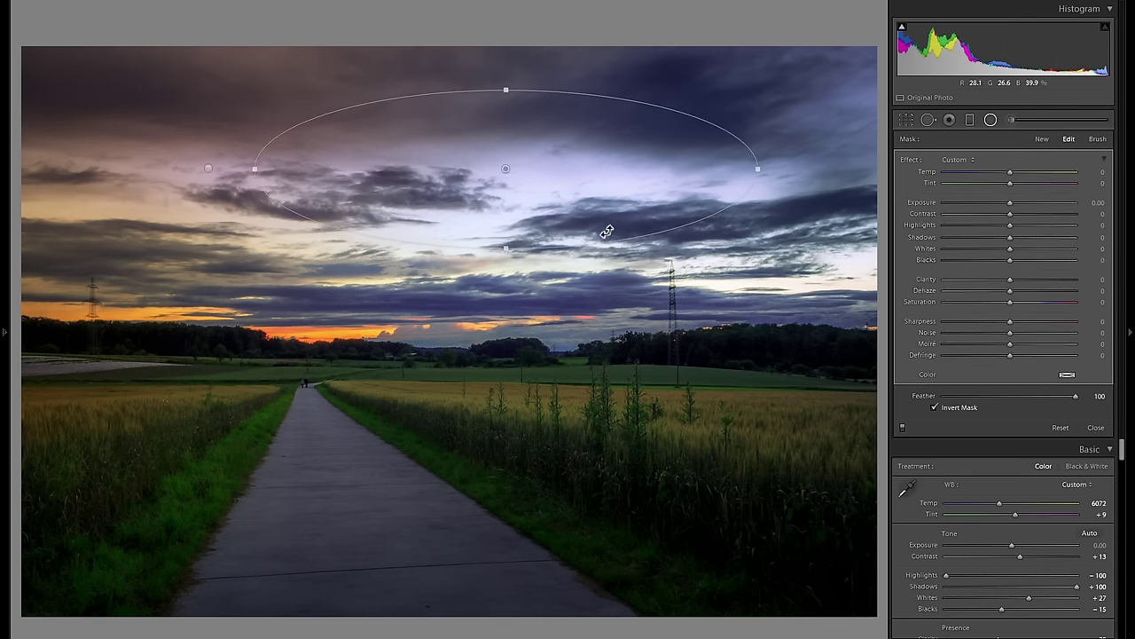
{"action": "mouse_move", "coordinate": [562, 175]}
{"action": "left_mouse_down"}
{"action": "mouse_move", "coordinate": [689, 169]}
{"action": "mouse_move", "coordinate": [768, 222]}
{"action": "left_mouse_up"}
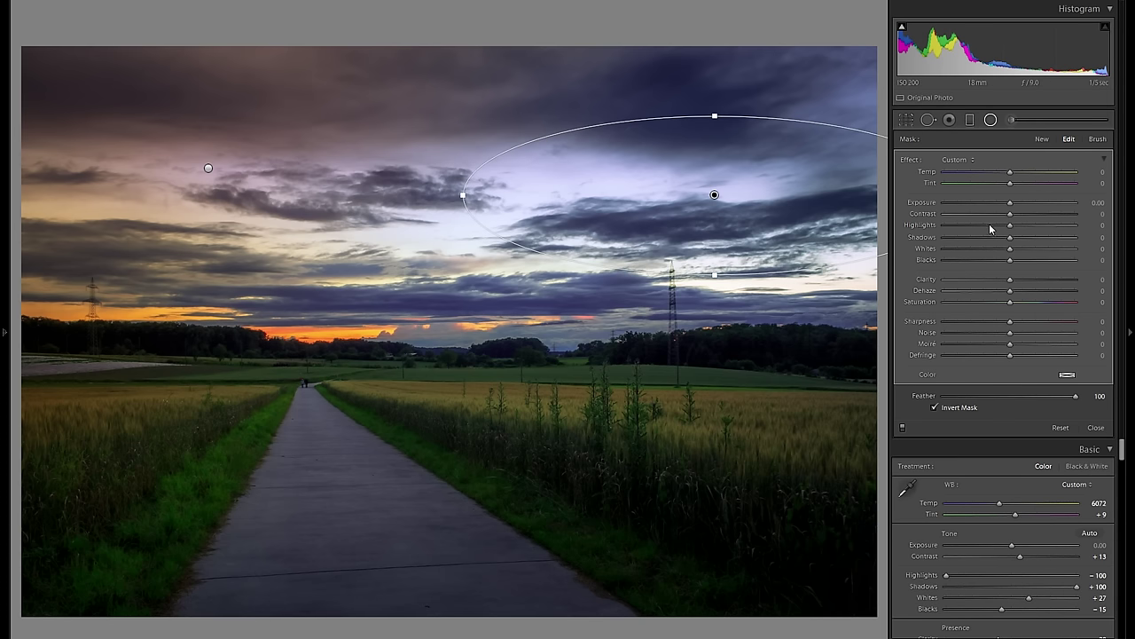
Give the right radial filter a cyan colour with Hue 191 and Saturation 26%, and set its Saturation adjustment to -28.
{"action": "left_click", "coordinate": [1068, 375]}
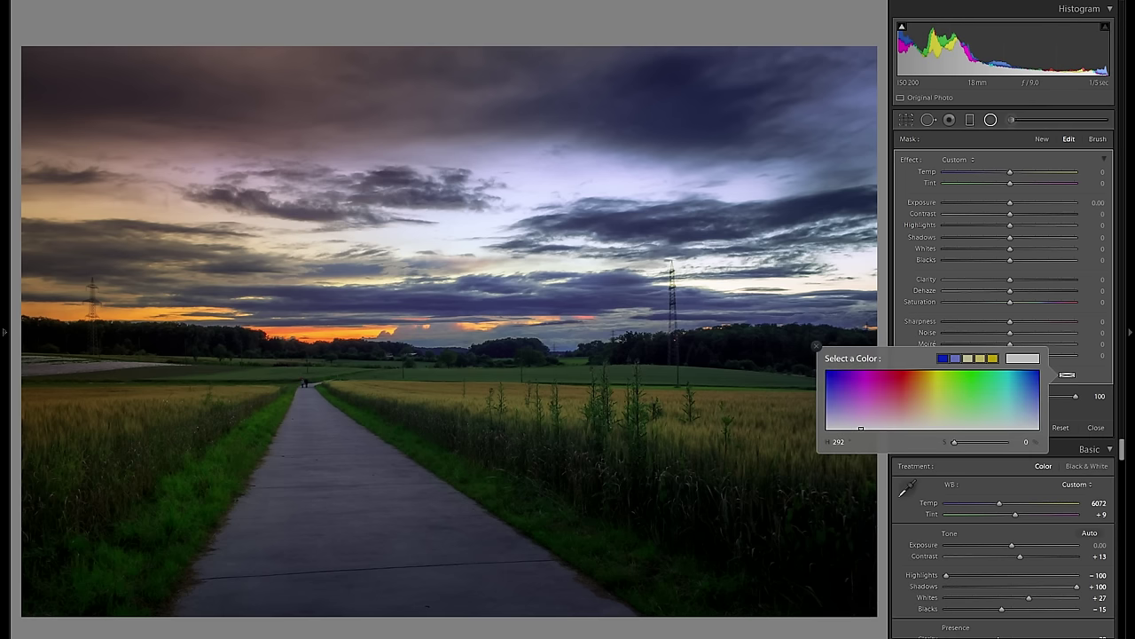
{"action": "left_click", "coordinate": [1008, 396]}
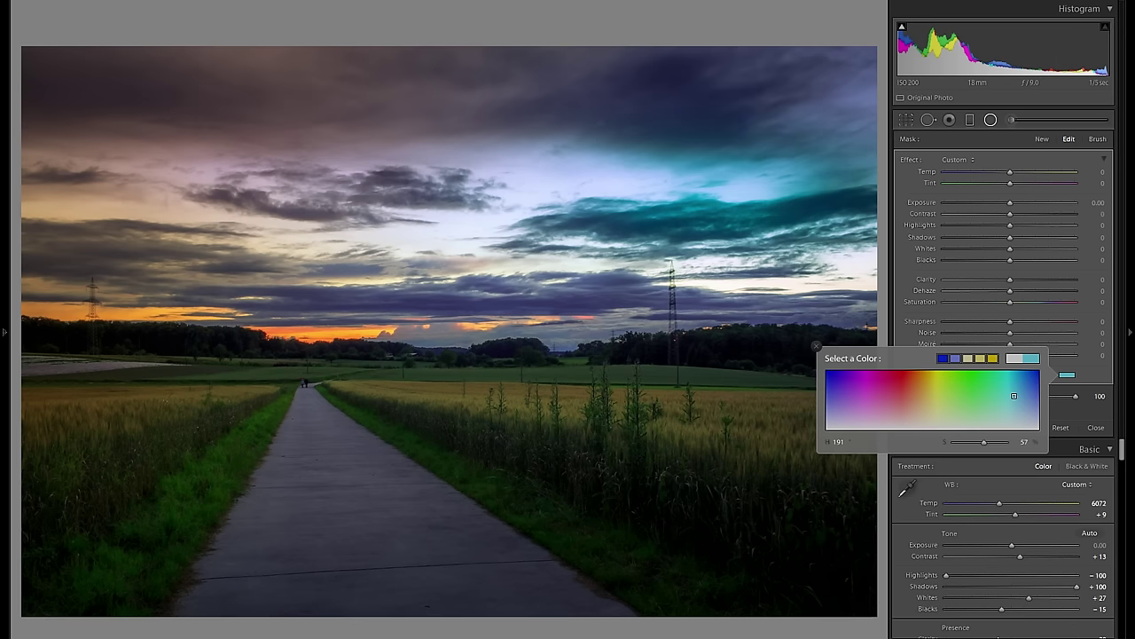
{"action": "left_click_drag", "start_coordinate": [1014, 395], "coordinate": [1013, 413]}
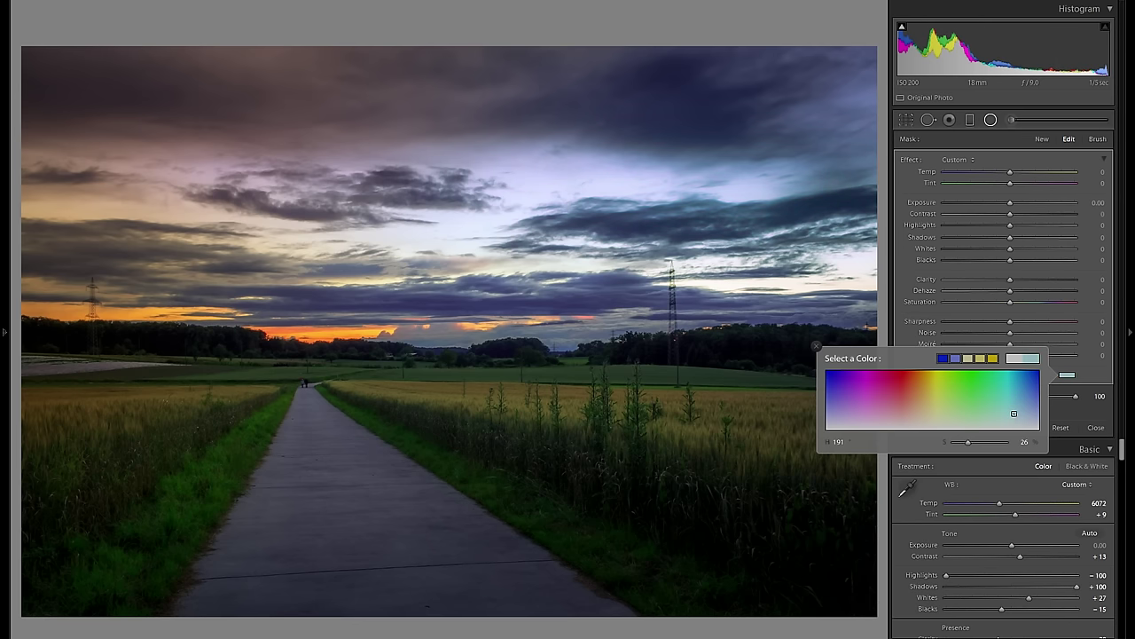
{"action": "left_click", "coordinate": [982, 303]}
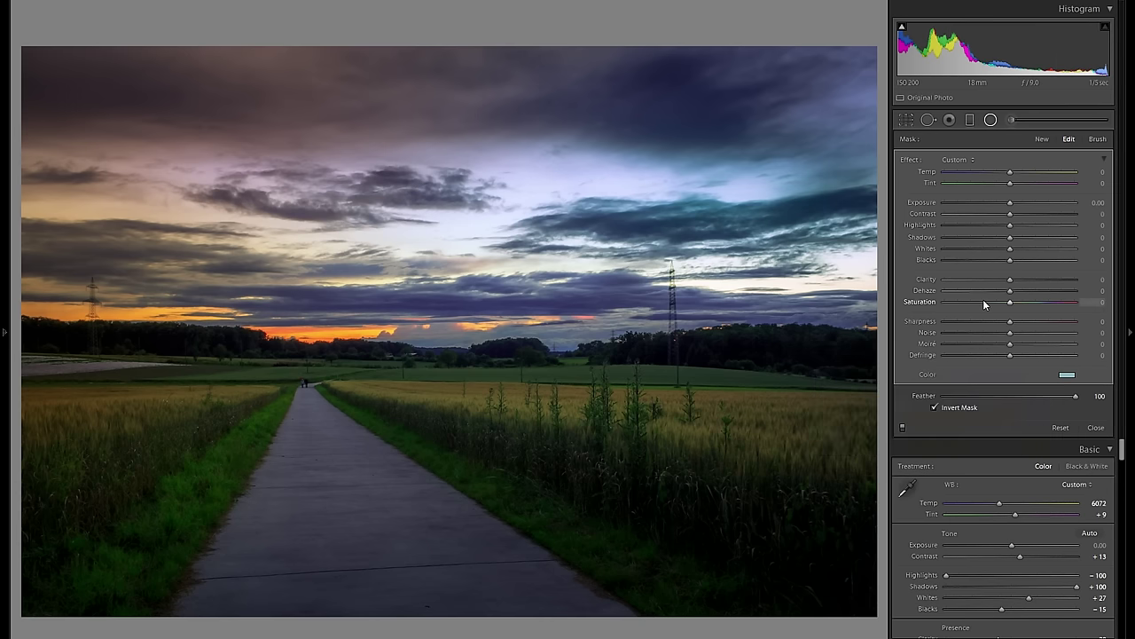
{"action": "left_click_drag", "start_coordinate": [981, 299], "coordinate": [991, 301]}
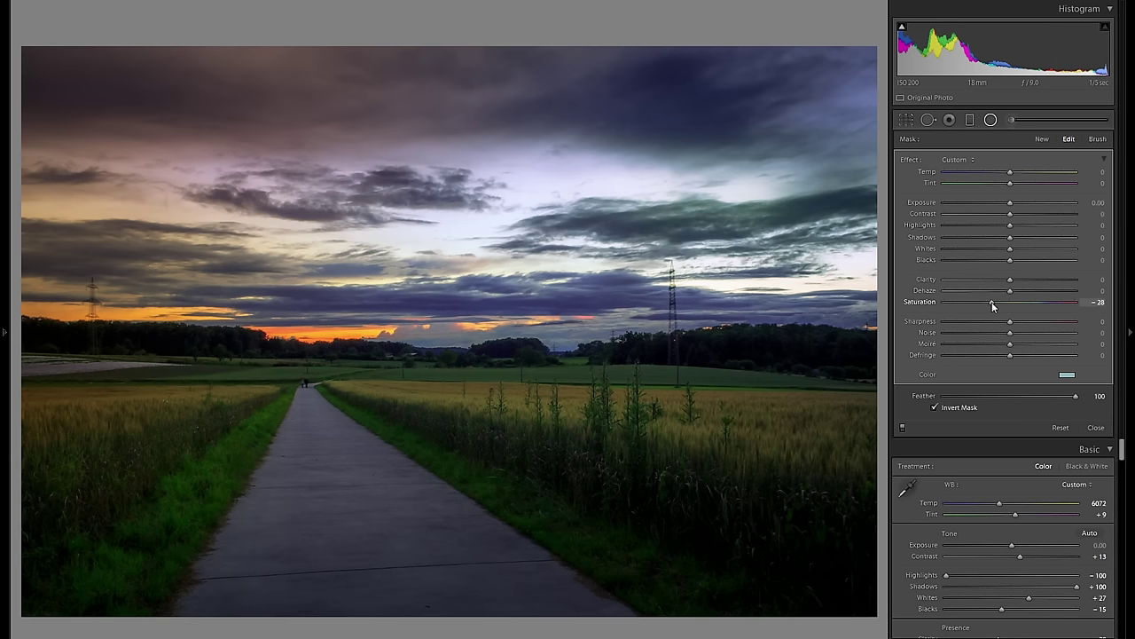
Set the right sky radial filter to Temp -2, Tint 5, Contrast -83, Clarity -38 and Saturation -24.
{"action": "left_click_drag", "start_coordinate": [991, 172], "coordinate": [1007, 174]}
{"action": "left_click", "coordinate": [1021, 182]}
{"action": "left_click_drag", "start_coordinate": [982, 214], "coordinate": [955, 212]}
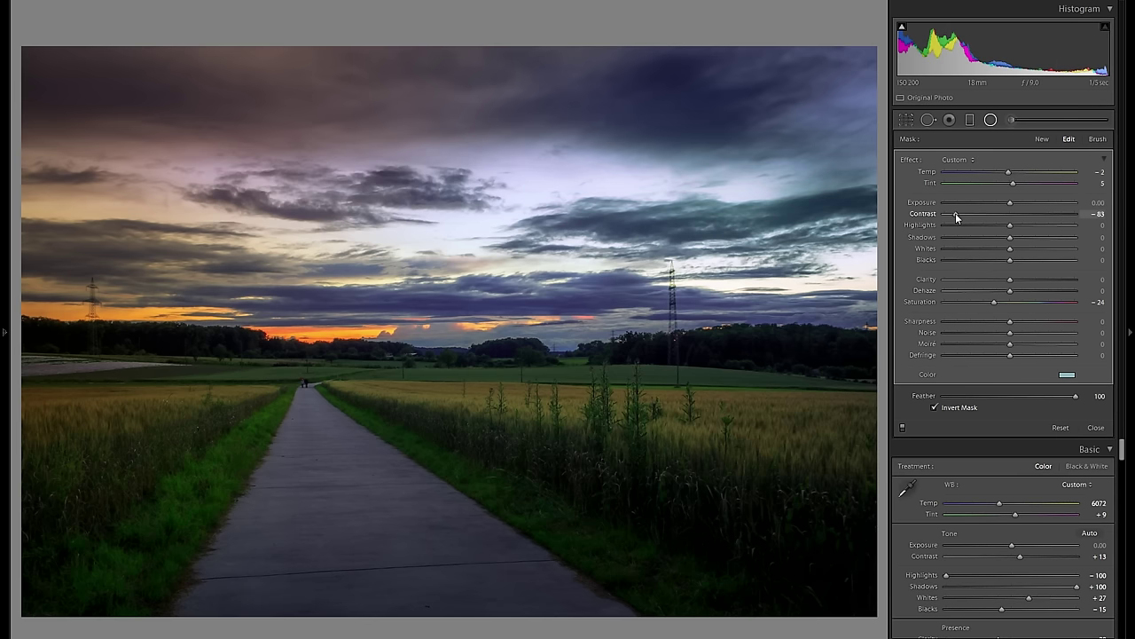
{"action": "left_click_drag", "start_coordinate": [981, 281], "coordinate": [980, 278]}
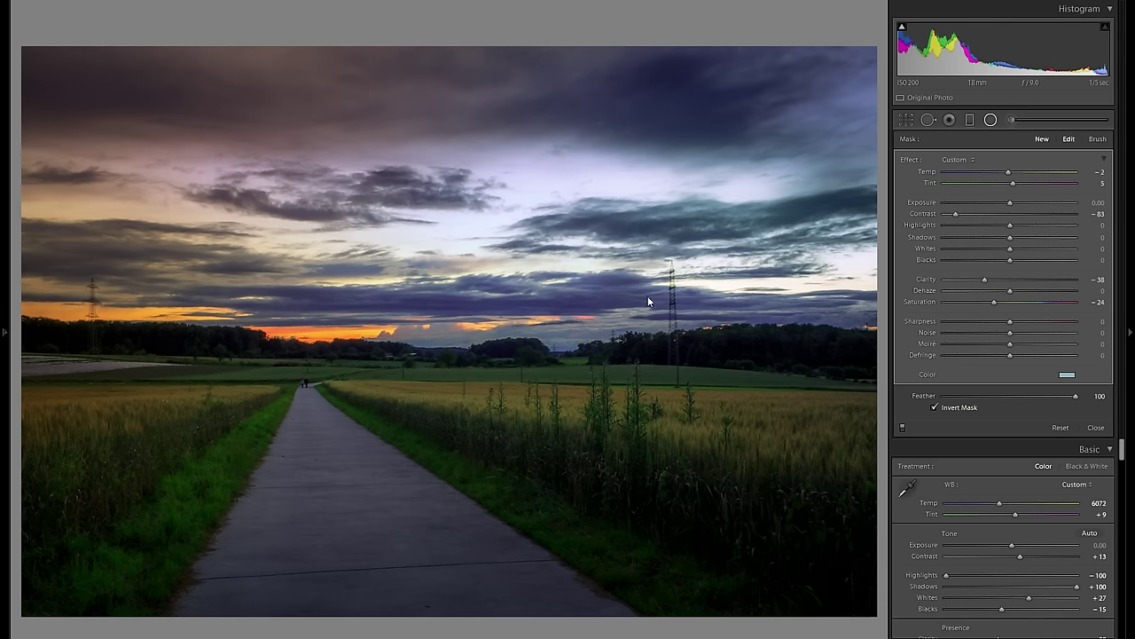
Add a flat, wide radial filter centred on the sunset glow at the horizon and raise its Whites to 100.
{"action": "left_click_drag", "start_coordinate": [277, 330], "coordinate": [417, 354]}
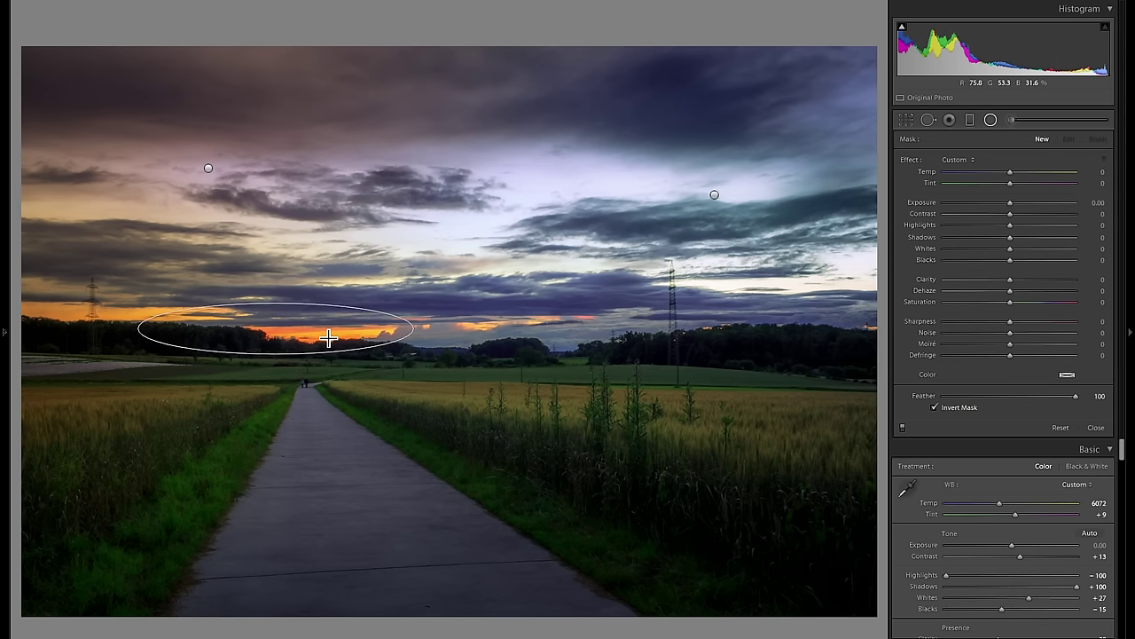
{"action": "left_click_drag", "start_coordinate": [308, 337], "coordinate": [350, 339]}
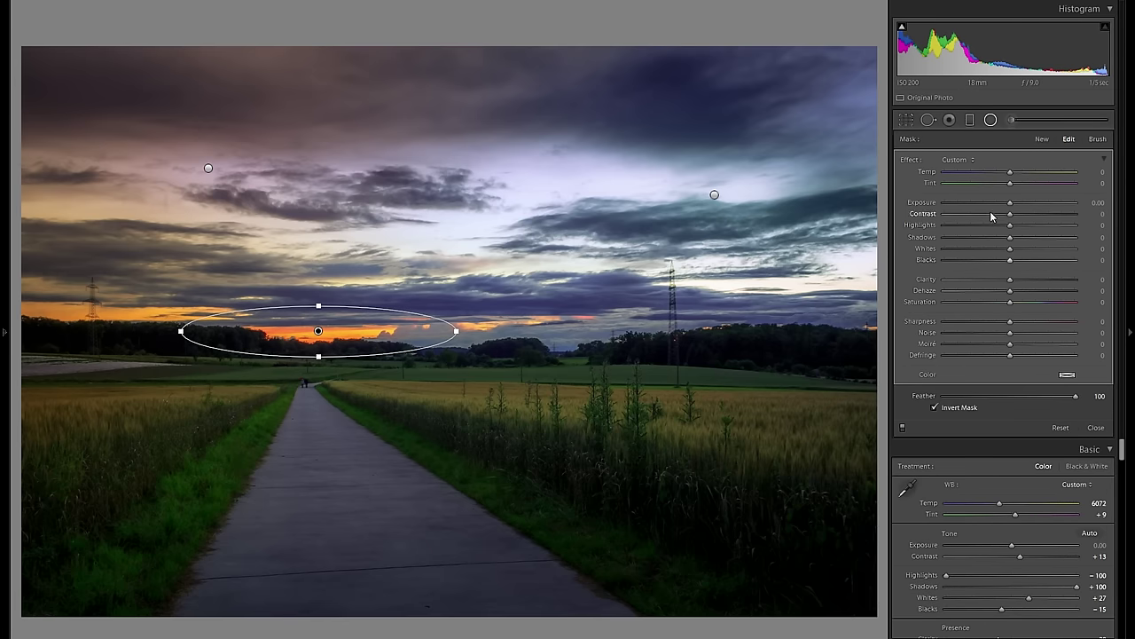
{"action": "left_click_drag", "start_coordinate": [1048, 246], "coordinate": [1094, 249]}
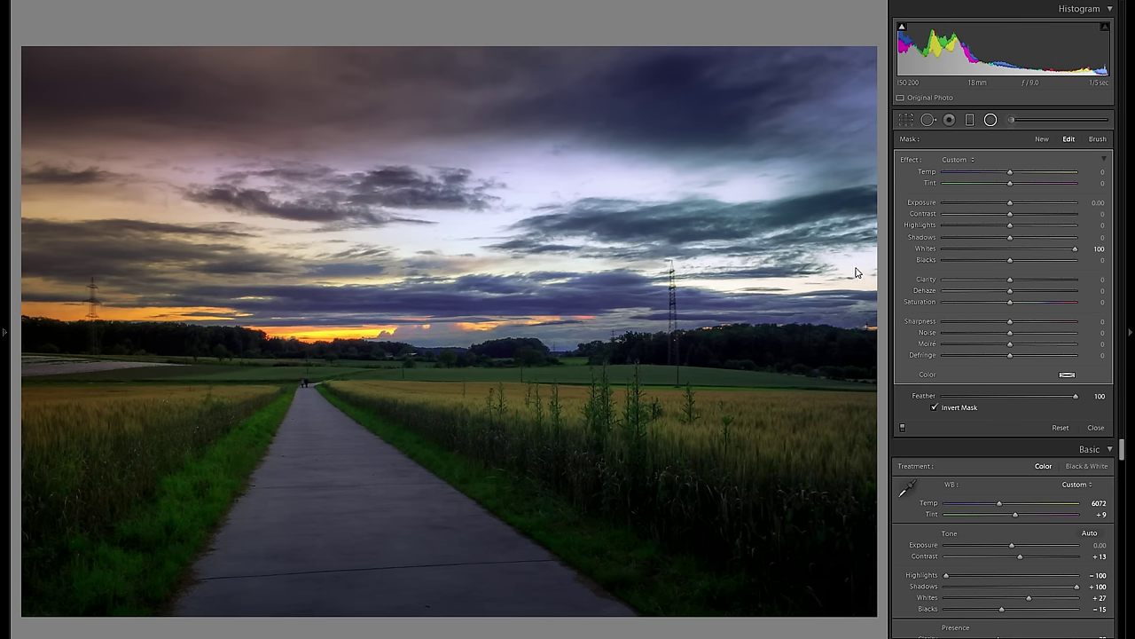
{"action": "double_click", "coordinate": [923, 248]}
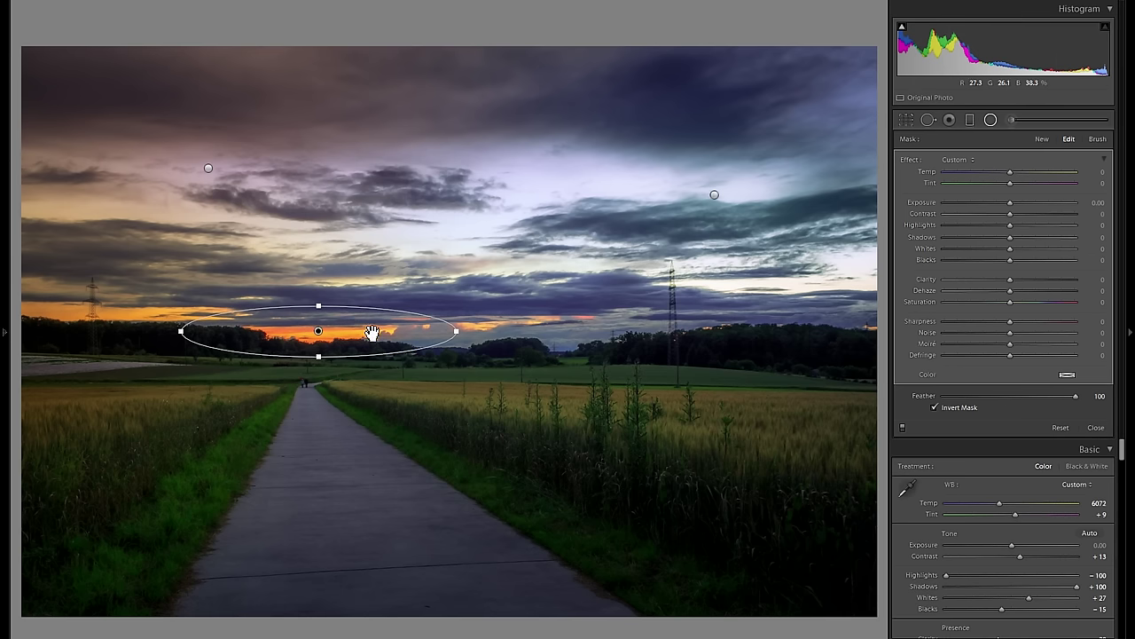
{"action": "mouse_move", "coordinate": [1062, 252]}
{"action": "left_mouse_down"}
{"action": "mouse_move", "coordinate": [1051, 249]}
{"action": "mouse_move", "coordinate": [1080, 250]}
{"action": "left_mouse_up"}
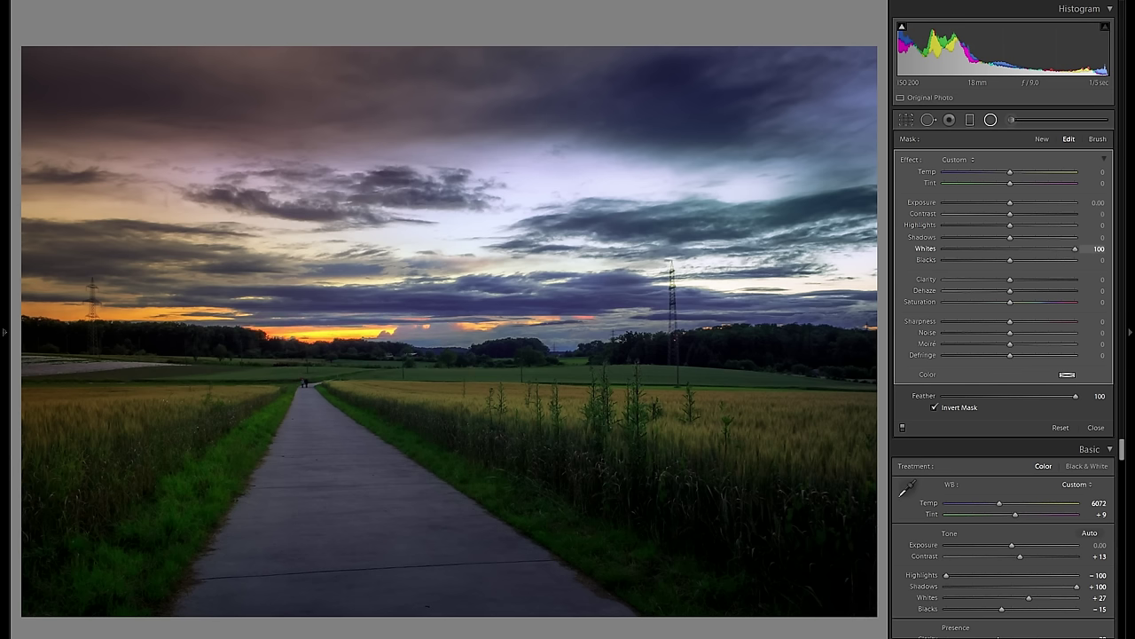
Try Blacks at -25 on the sunset radial filter, reset Blacks, and set its Saturation to -10.
{"action": "left_click", "coordinate": [993, 259]}
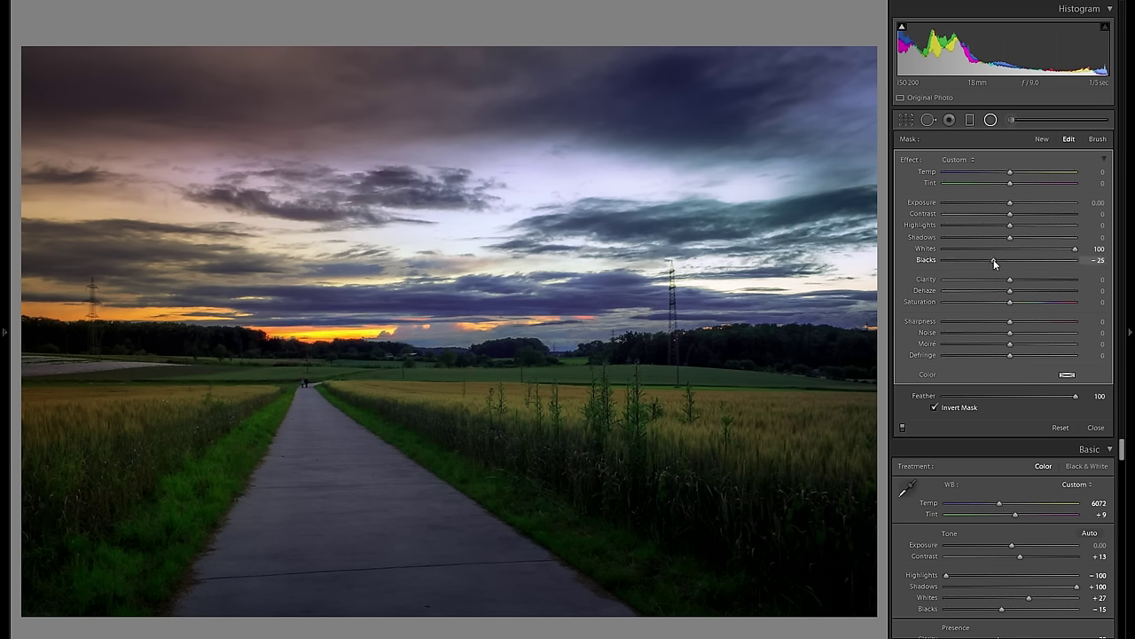
{"action": "double_click", "coordinate": [928, 259]}
{"action": "left_click", "coordinate": [987, 303]}
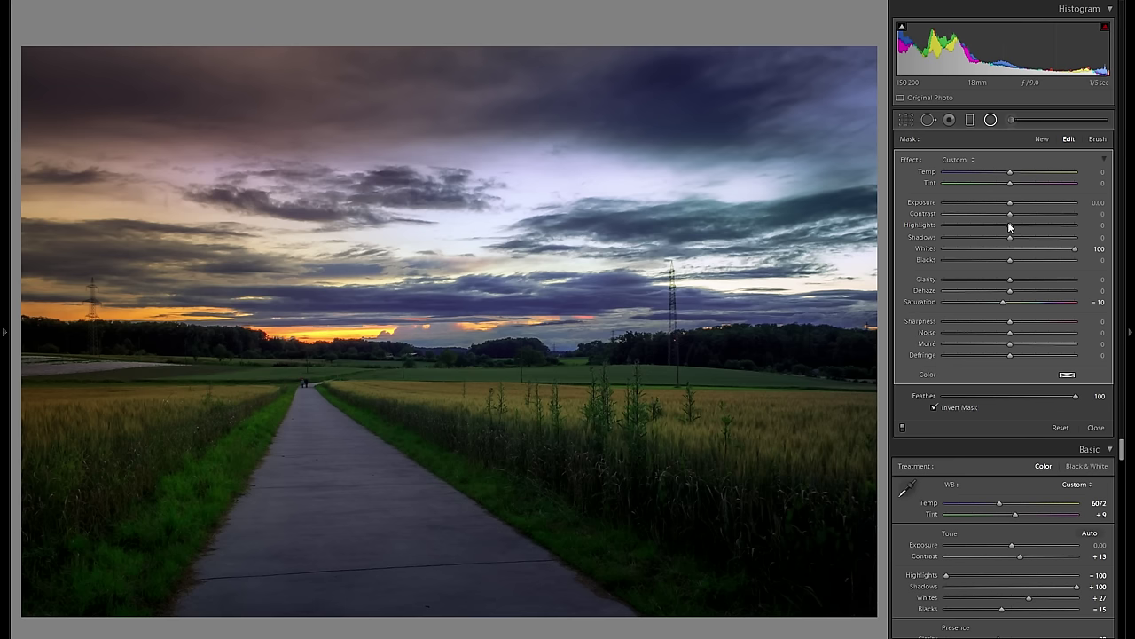
Add a large radial filter over the dark clouds in the upper left of the sky and set its Temp to -13.
{"action": "left_click", "coordinate": [991, 120]}
{"action": "left_click", "coordinate": [992, 121]}
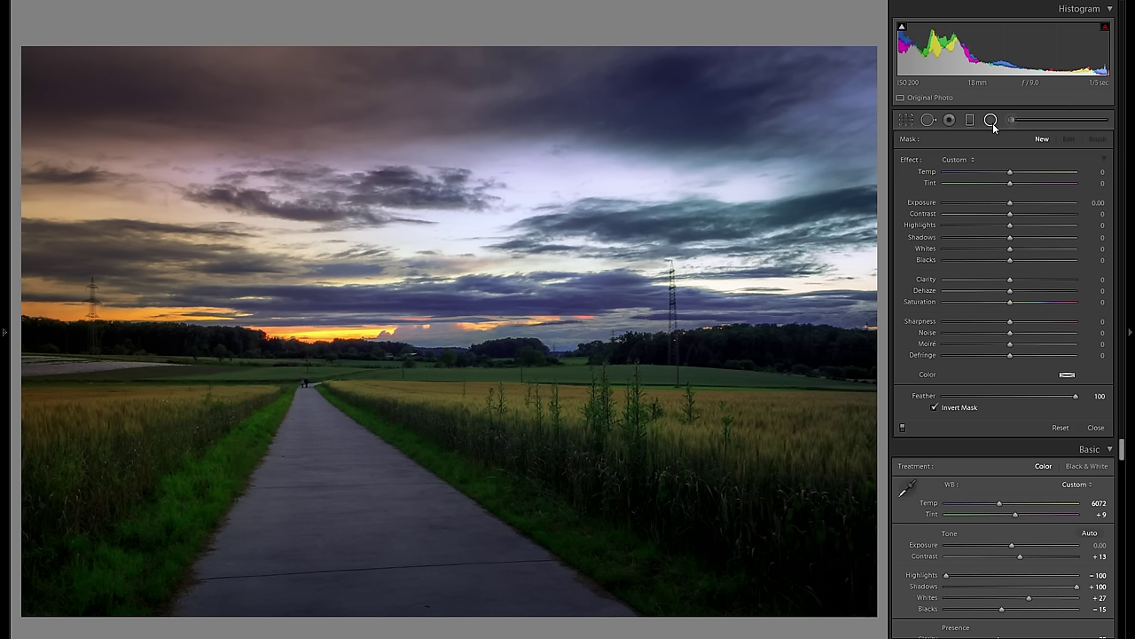
{"action": "mouse_move", "coordinate": [540, 231]}
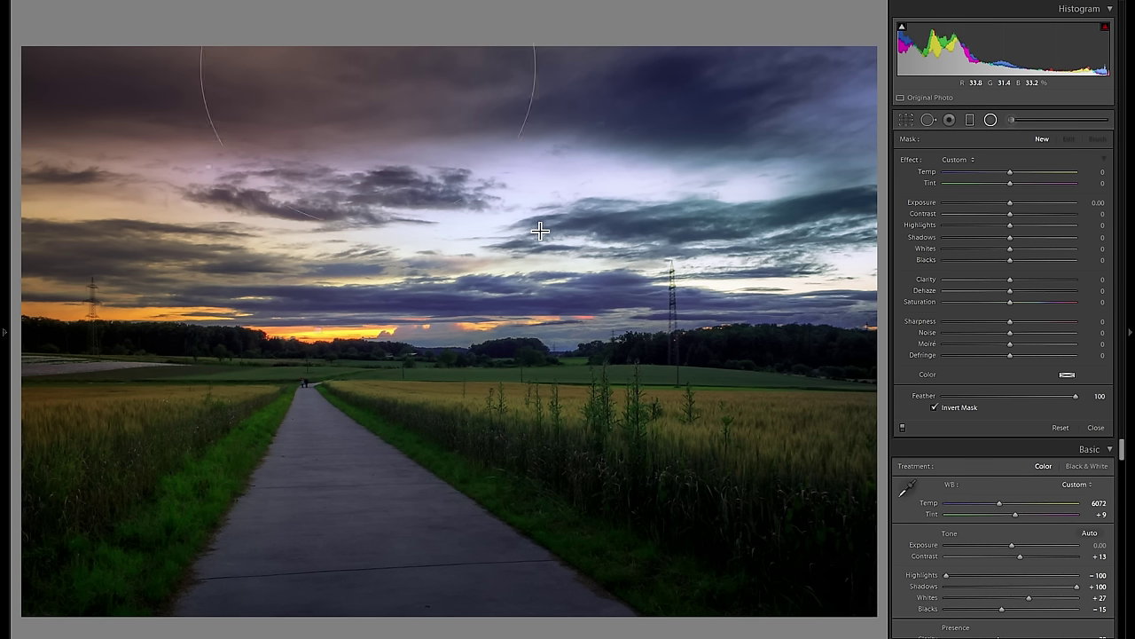
{"action": "left_click_drag", "start_coordinate": [329, 125], "coordinate": [192, 120]}
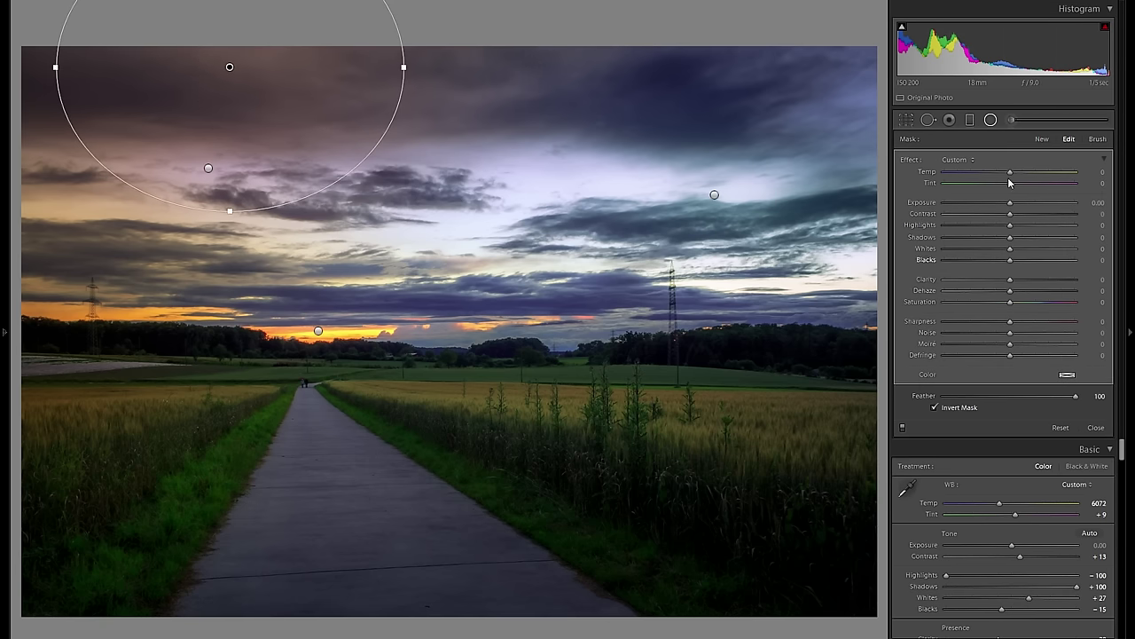
{"action": "mouse_move", "coordinate": [1010, 171]}
{"action": "left_mouse_down"}
{"action": "mouse_move", "coordinate": [992, 171]}
{"action": "mouse_move", "coordinate": [1000, 174]}
{"action": "left_mouse_up"}
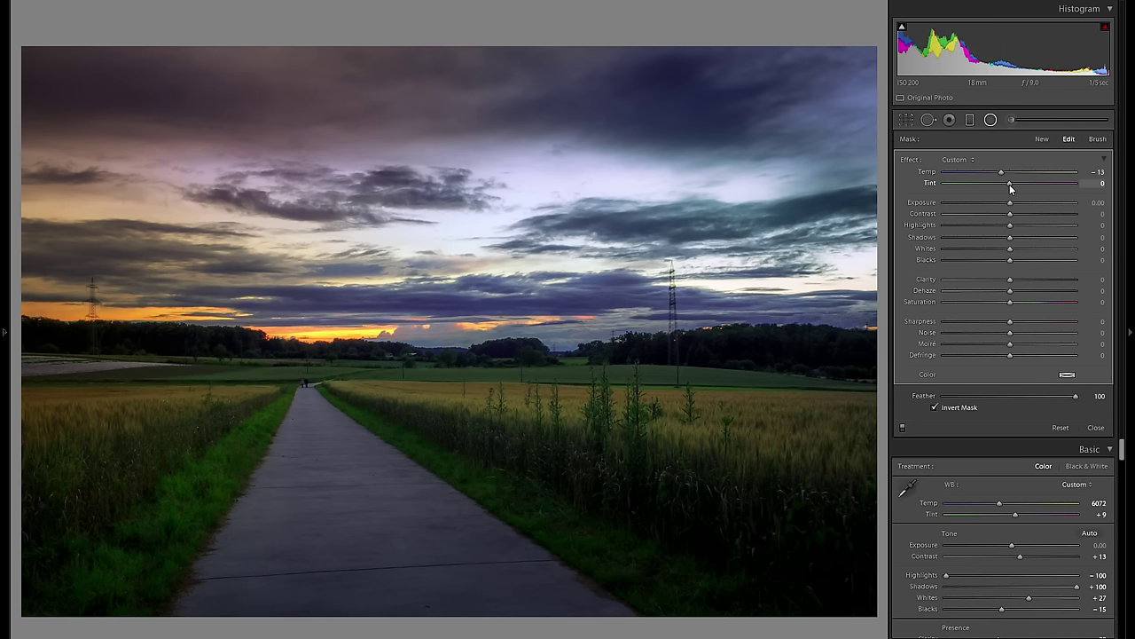
Give the upper-left radial filter a soft blue colour with Hue 220 and Saturation 30%.
{"action": "left_click", "coordinate": [1068, 376]}
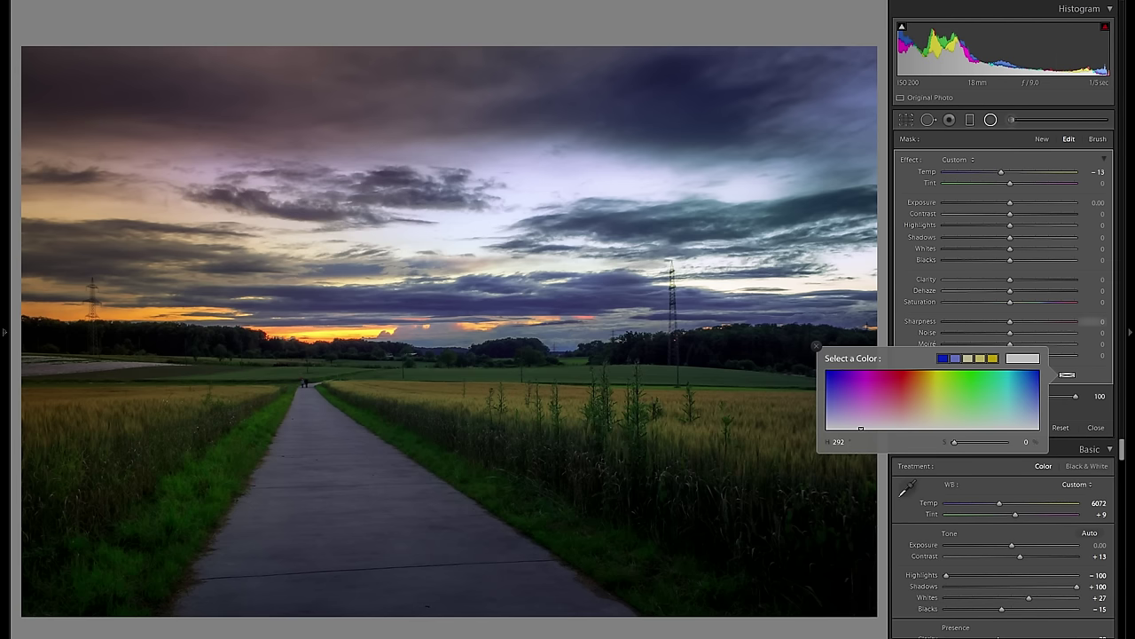
{"action": "left_click", "coordinate": [1011, 394]}
{"action": "left_click_drag", "start_coordinate": [1011, 394], "coordinate": [1031, 412]}
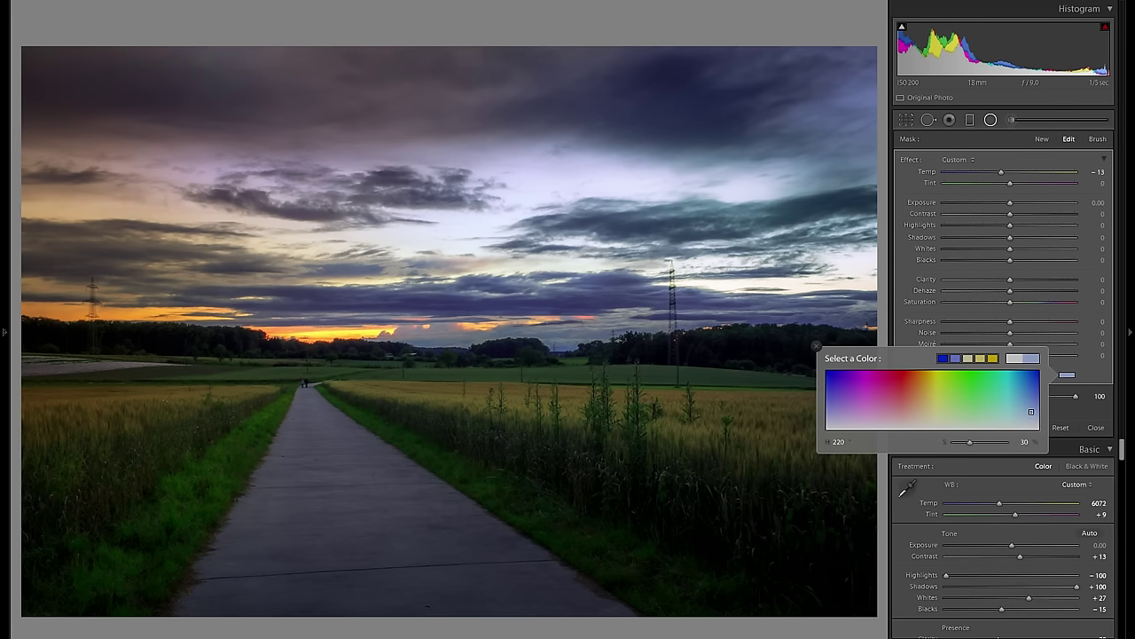
{"action": "left_click", "coordinate": [981, 160]}
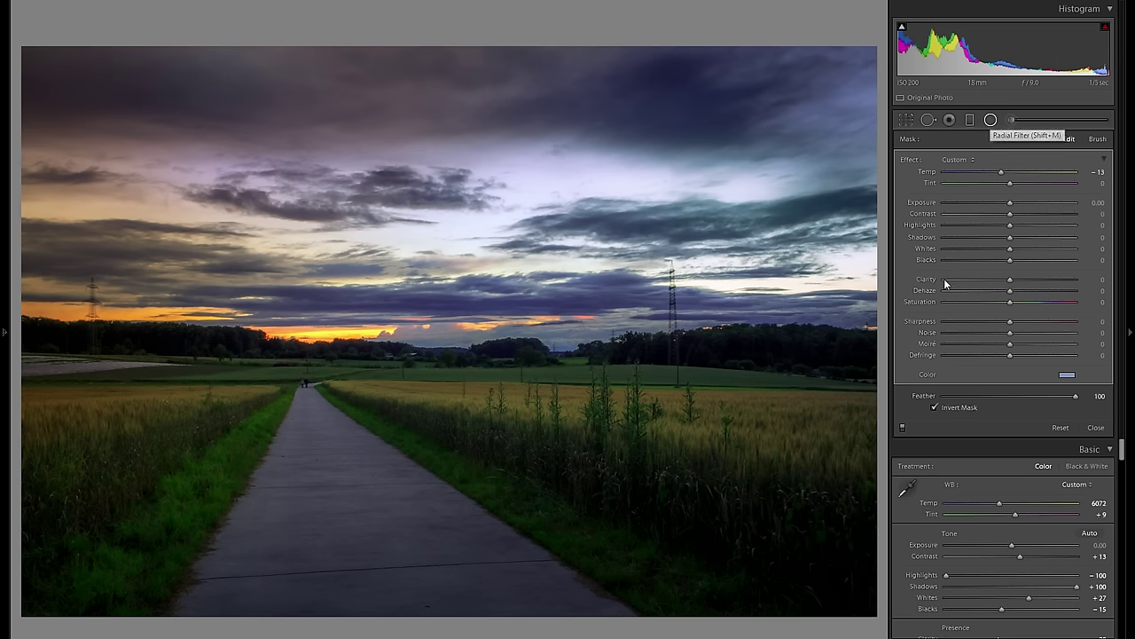
Leave the radial filter, compare the photo before and after editing side by side, and return to the single view.
{"action": "key", "text": "shift+m"}
{"action": "key", "text": "y"}
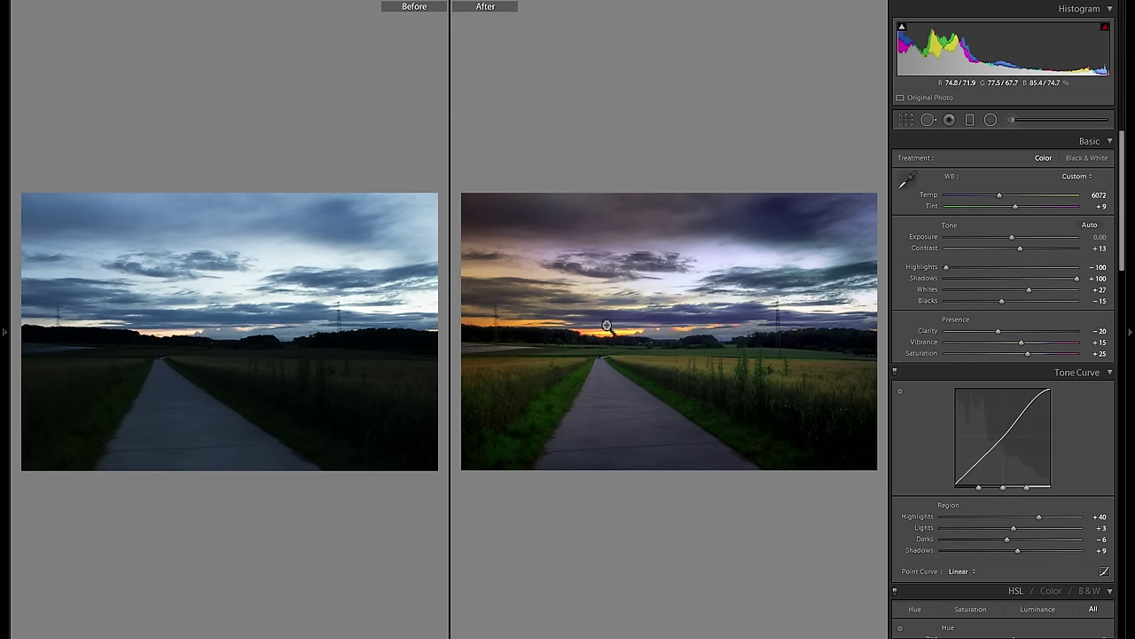
{"action": "key", "text": "y"}
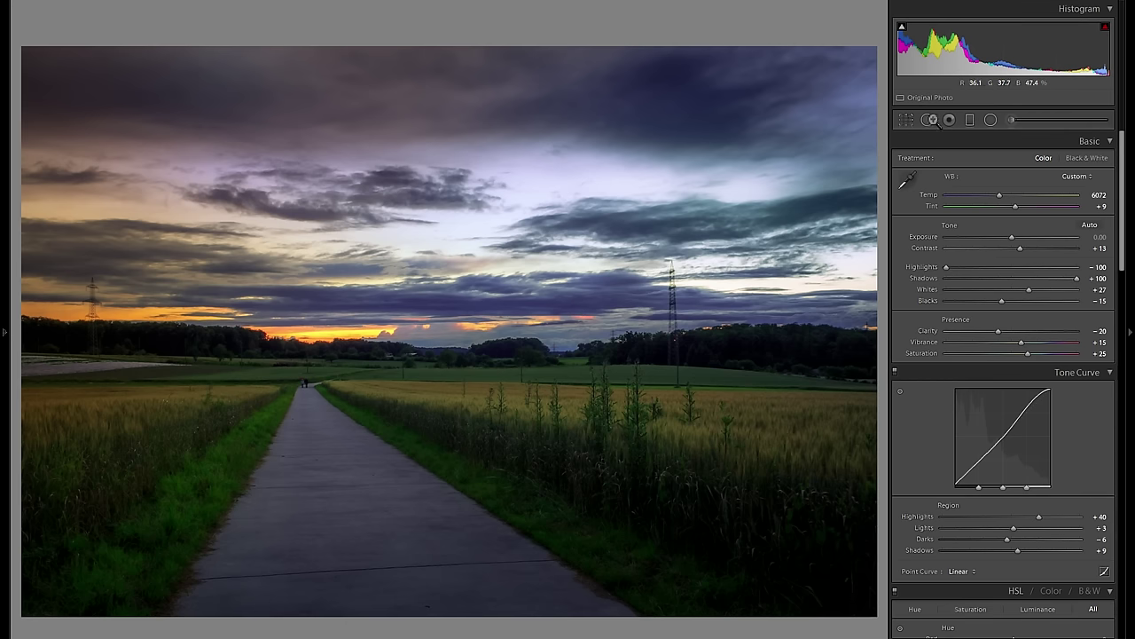
Add a radial filter over the left part of the sky, try and reset a lower Saturation, and set Temp to -23.
{"action": "left_click", "coordinate": [993, 120]}
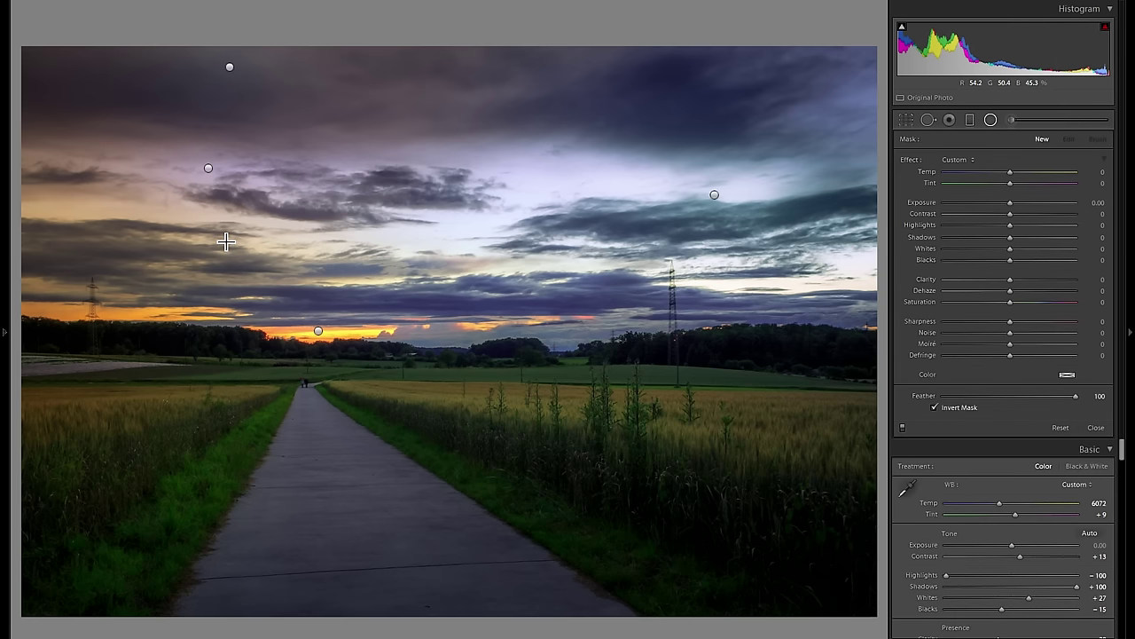
{"action": "left_click_drag", "start_coordinate": [151, 190], "coordinate": [197, 188]}
{"action": "left_click_drag", "start_coordinate": [1009, 301], "coordinate": [977, 301]}
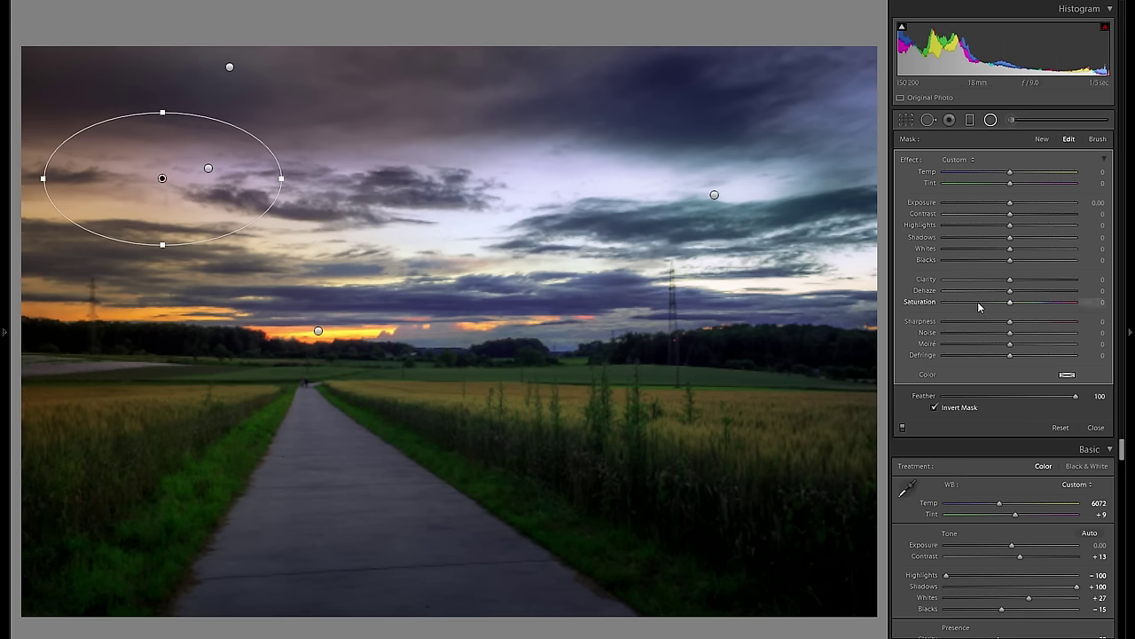
{"action": "double_click", "coordinate": [918, 301]}
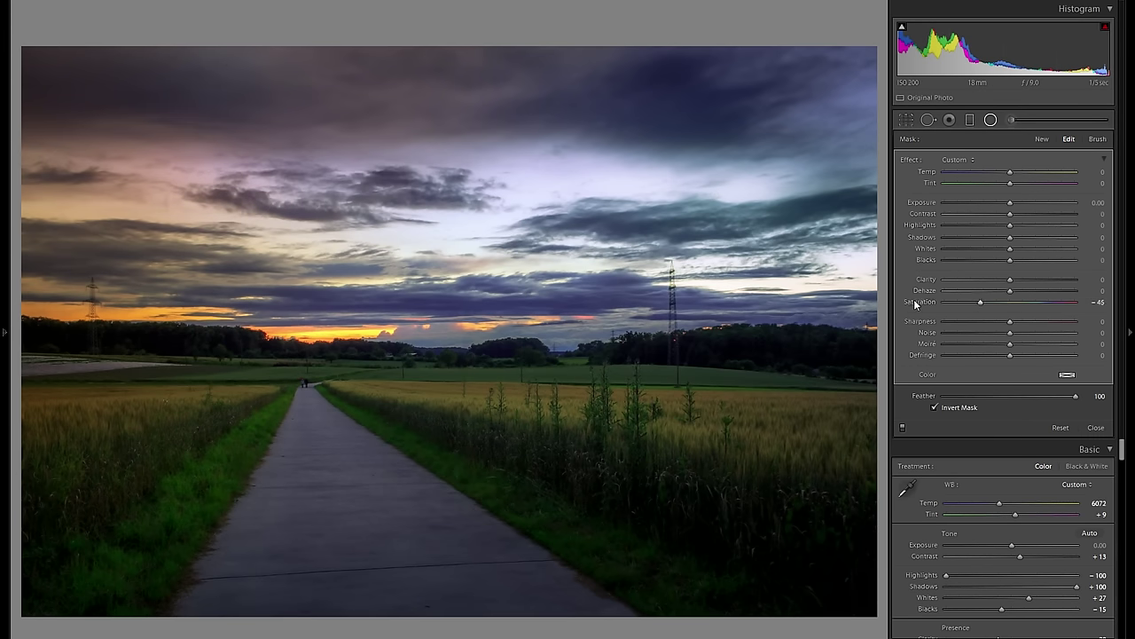
{"action": "left_click", "coordinate": [990, 171]}
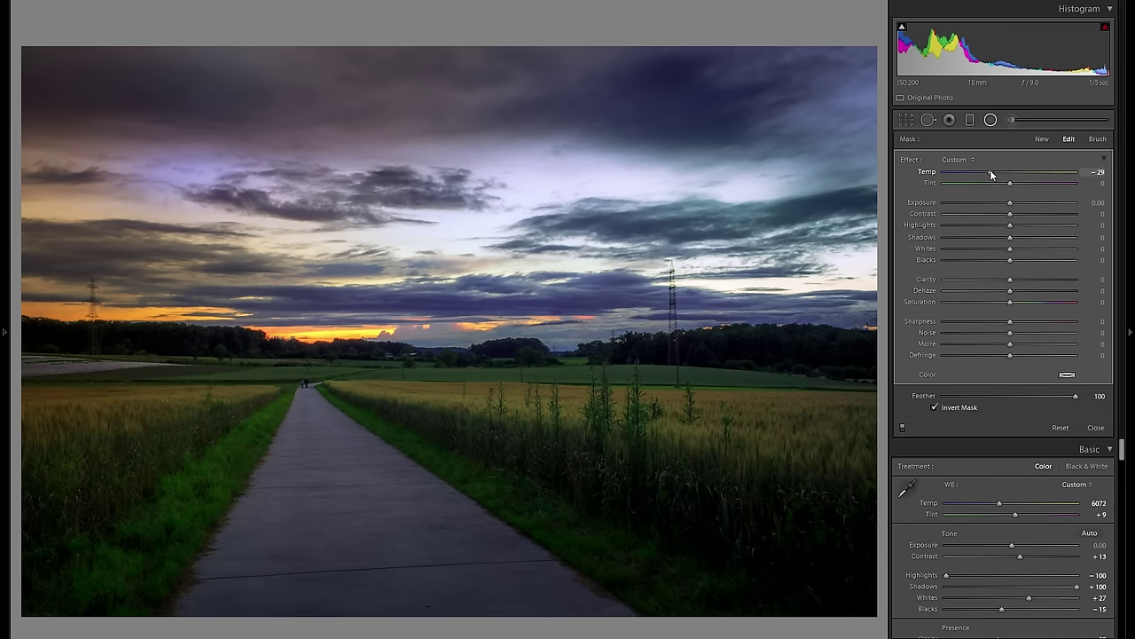
{"action": "left_click_drag", "start_coordinate": [990, 171], "coordinate": [994, 172]}
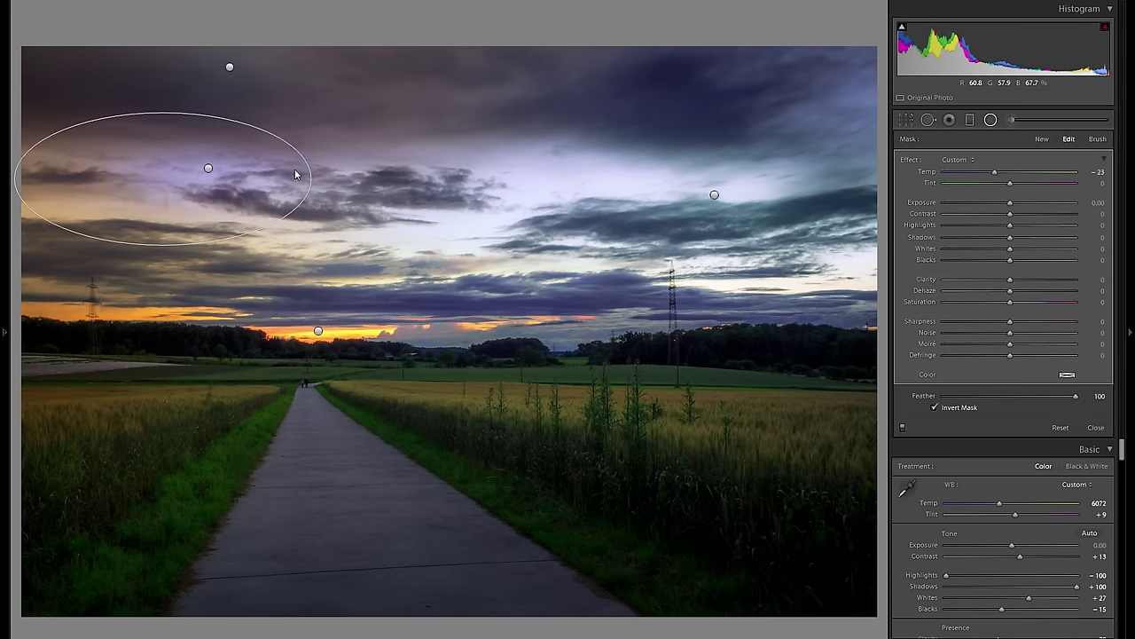
Make the new left sky radial filter taller, shift it slightly toward the photo's left edge, and finish editing it.
{"action": "left_click_drag", "start_coordinate": [164, 112], "coordinate": [168, 86]}
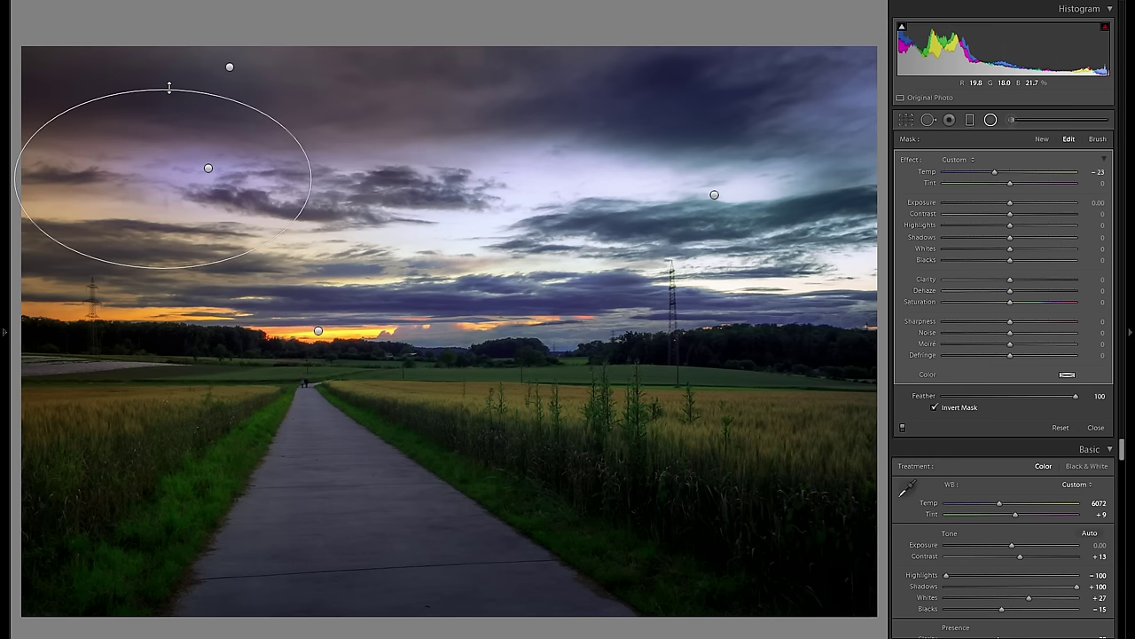
{"action": "left_click_drag", "start_coordinate": [172, 139], "coordinate": [177, 144]}
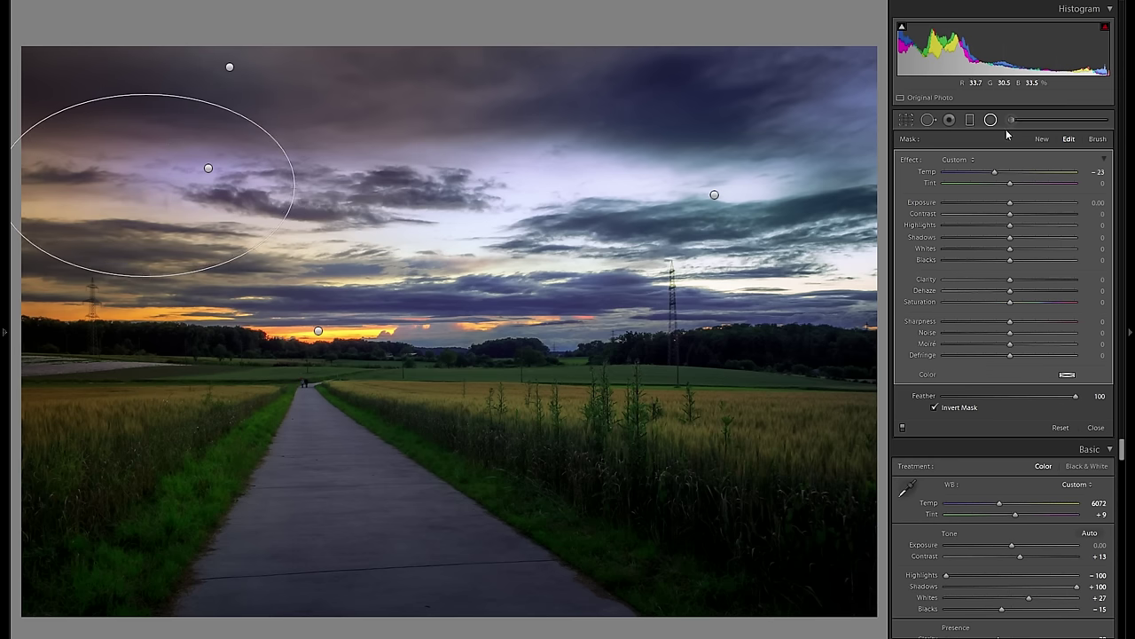
{"action": "left_click", "coordinate": [970, 119]}
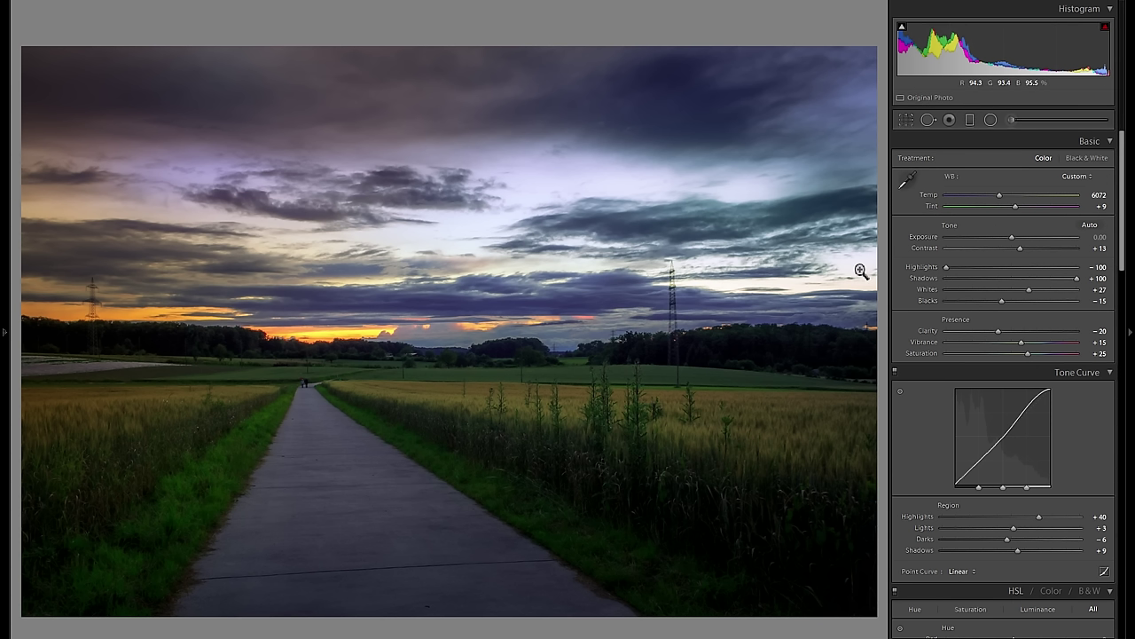
Darken the right edge of the field with an Adjustment Brush set to Exposure -0.34 and Size 38.6.
{"action": "left_click", "coordinate": [1012, 121]}
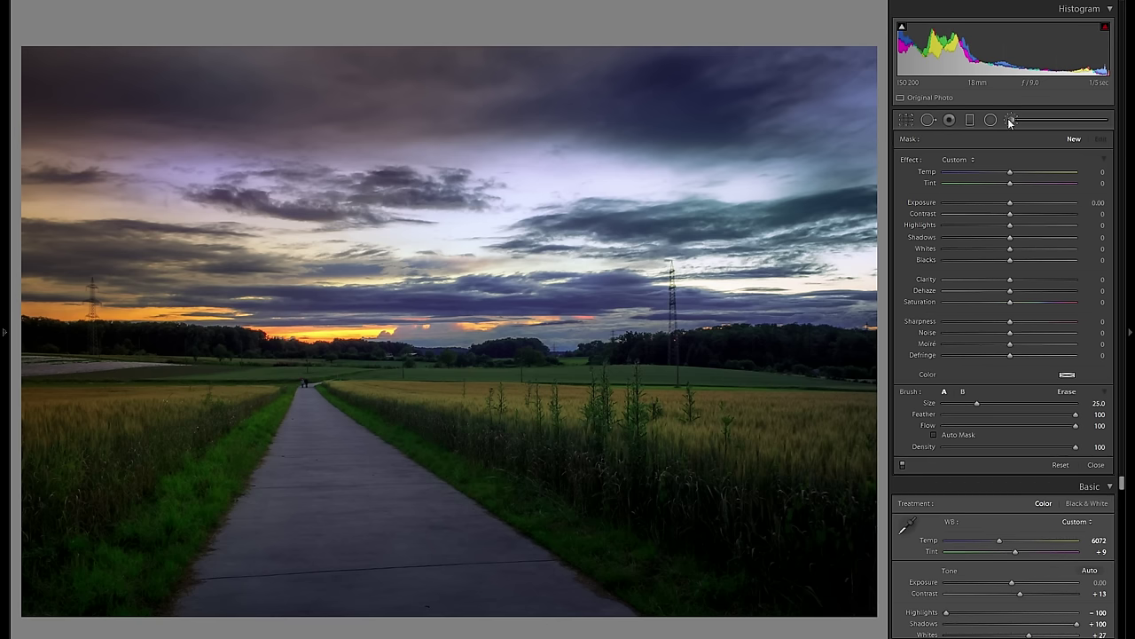
{"action": "left_click_drag", "start_coordinate": [1009, 202], "coordinate": [1004, 204]}
{"action": "left_click_drag", "start_coordinate": [983, 401], "coordinate": [996, 402]}
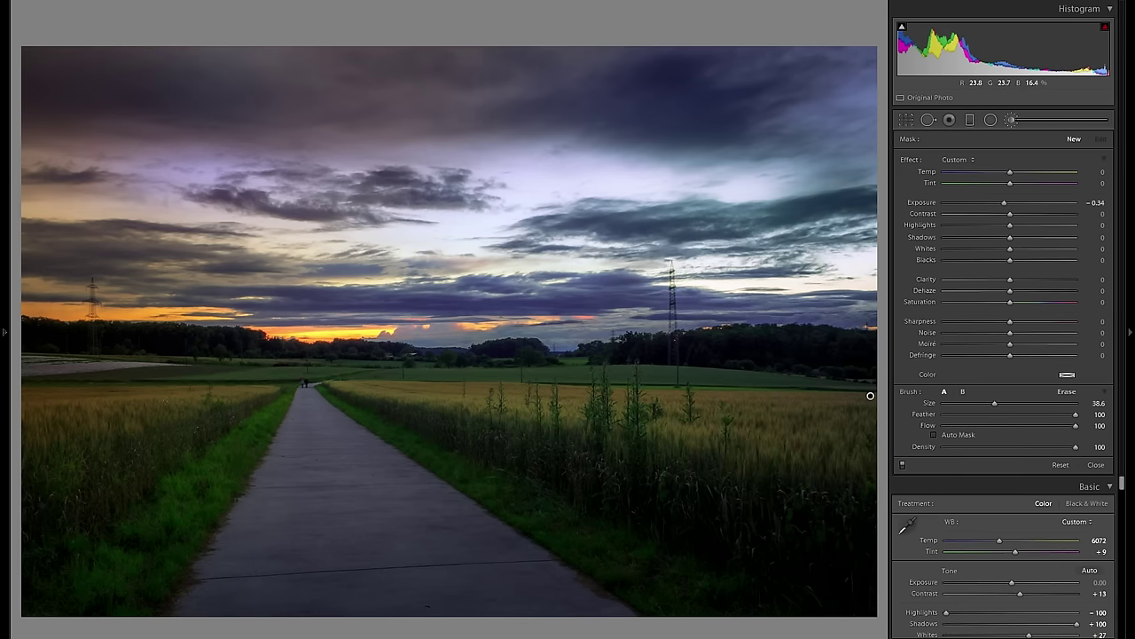
{"action": "left_click", "coordinate": [870, 396]}
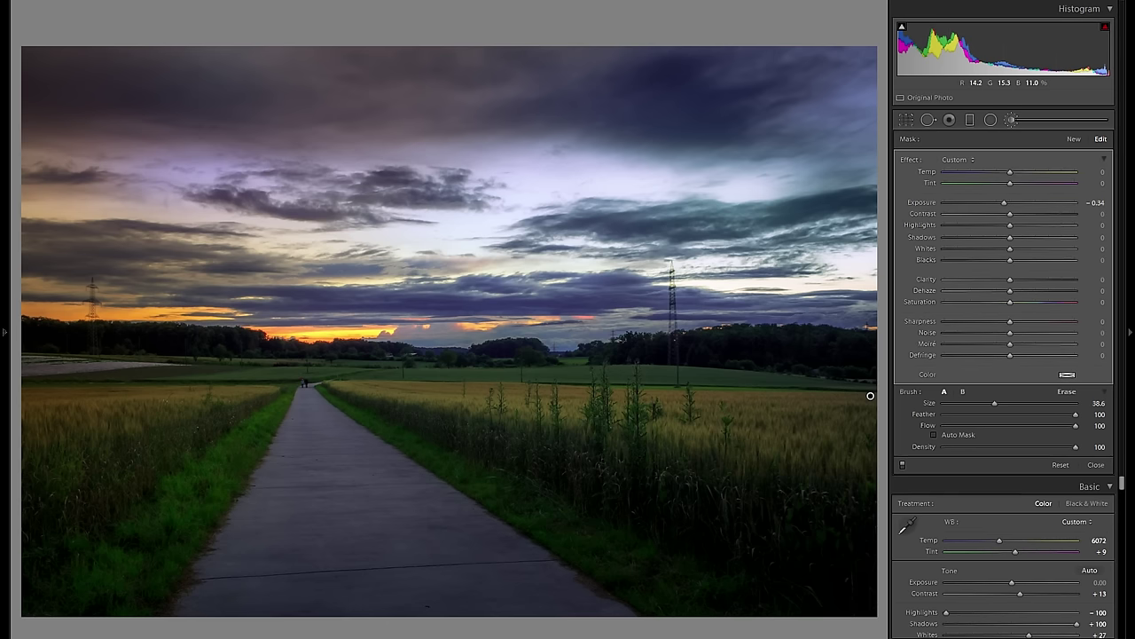
{"action": "left_click", "coordinate": [1013, 120]}
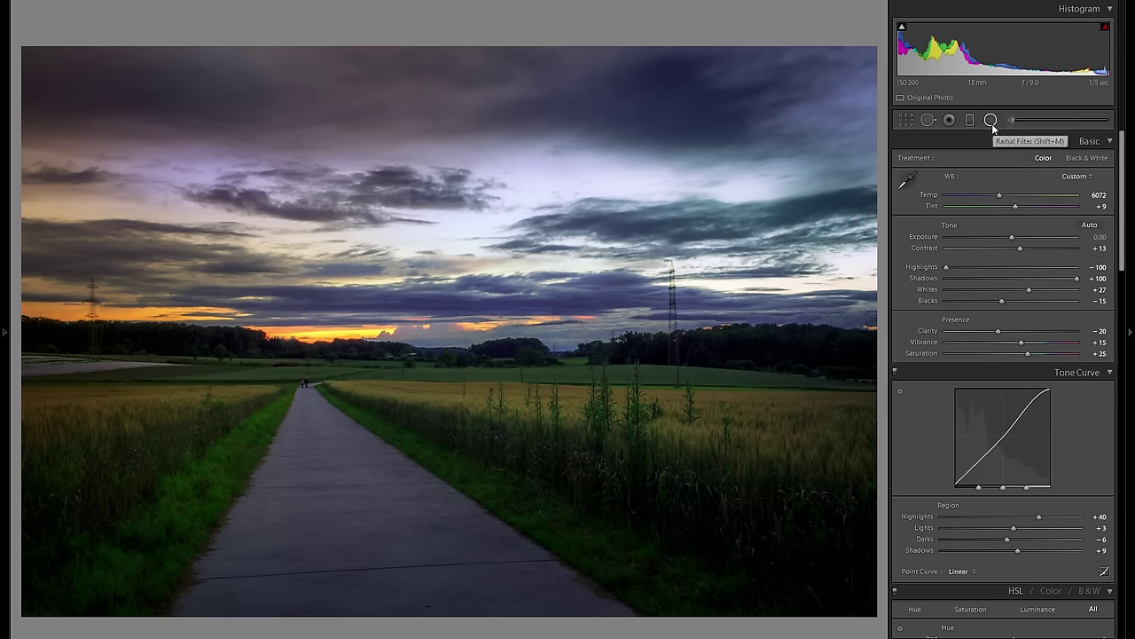
Add a large radial filter over the middle of the path and brighten it with Exposure 0.78 and Whites 29.
{"action": "left_click", "coordinate": [991, 120]}
{"action": "double_click", "coordinate": [923, 203]}
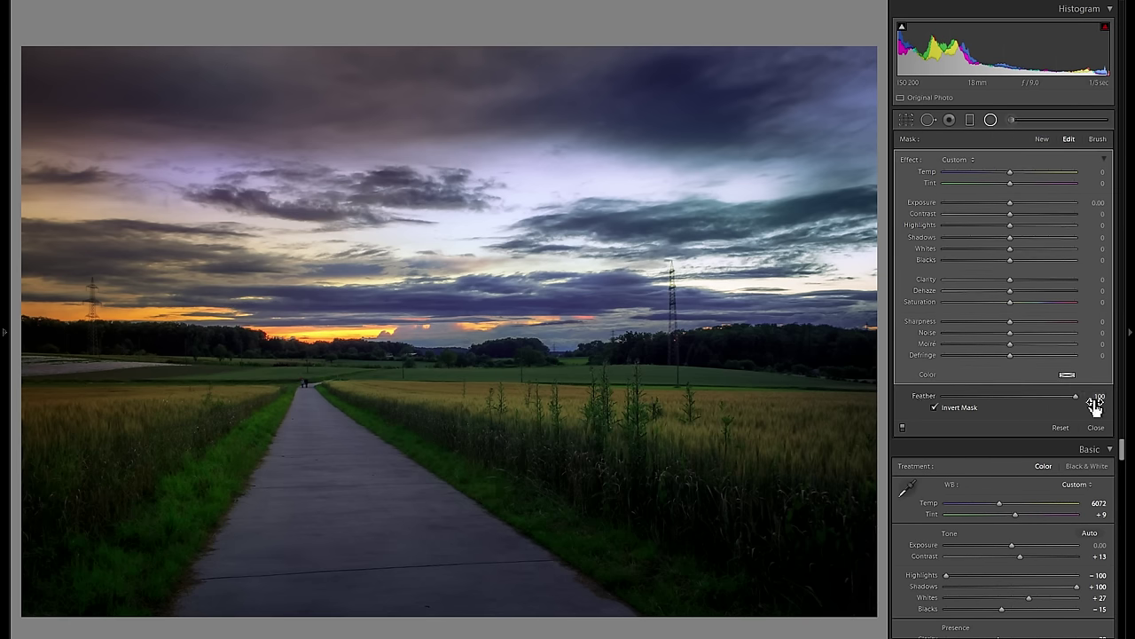
{"action": "left_click_drag", "start_coordinate": [367, 381], "coordinate": [428, 371]}
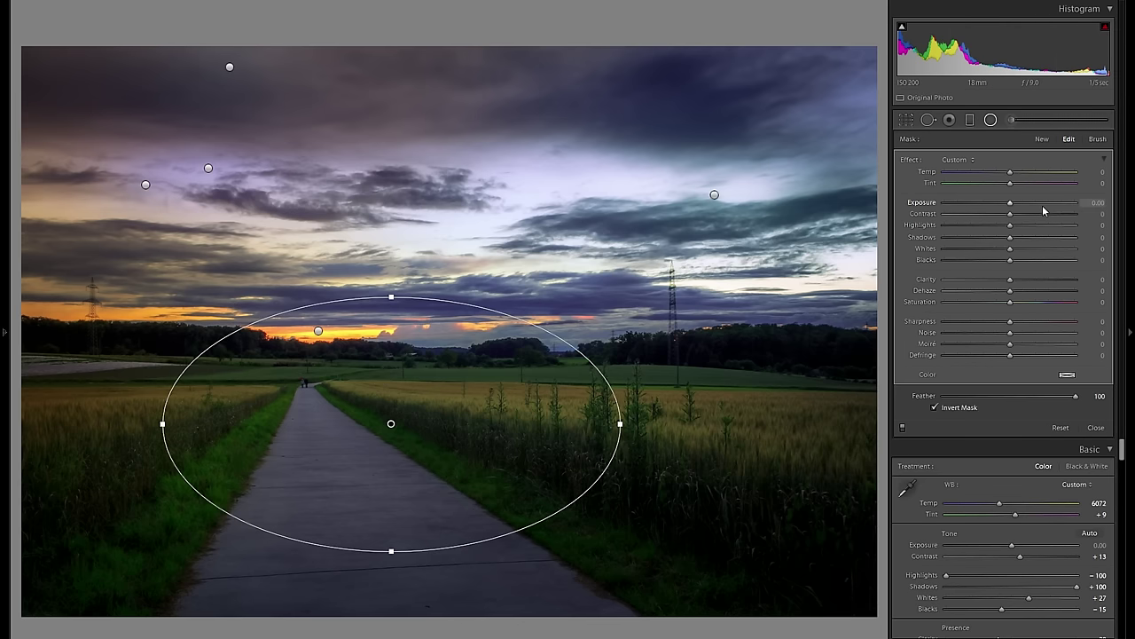
{"action": "left_click", "coordinate": [1042, 205]}
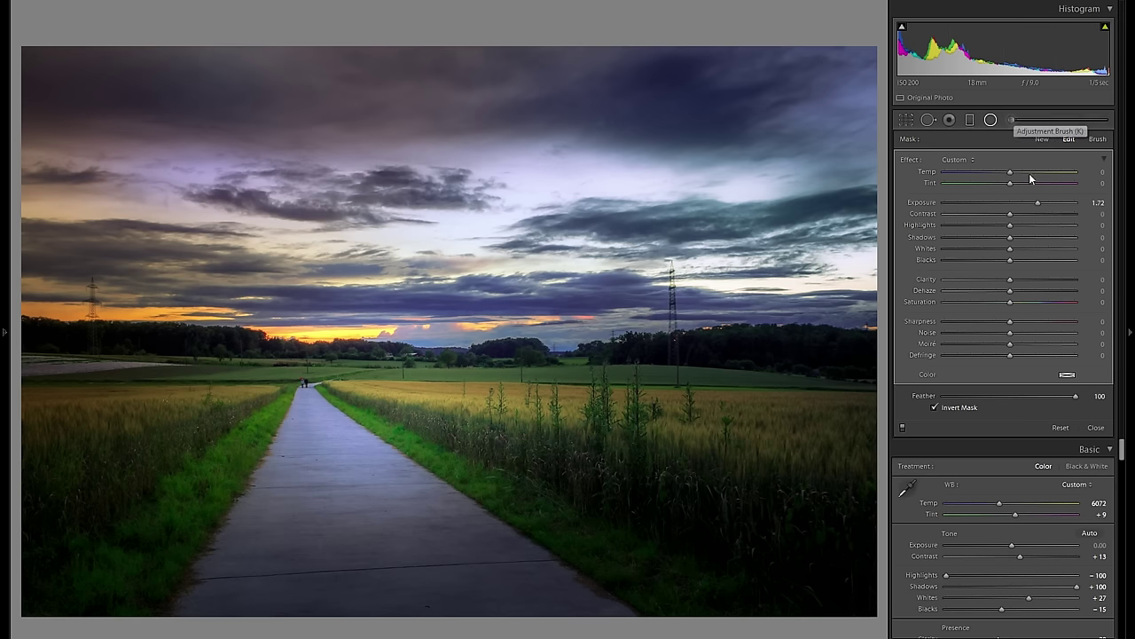
{"action": "left_click", "coordinate": [1022, 203]}
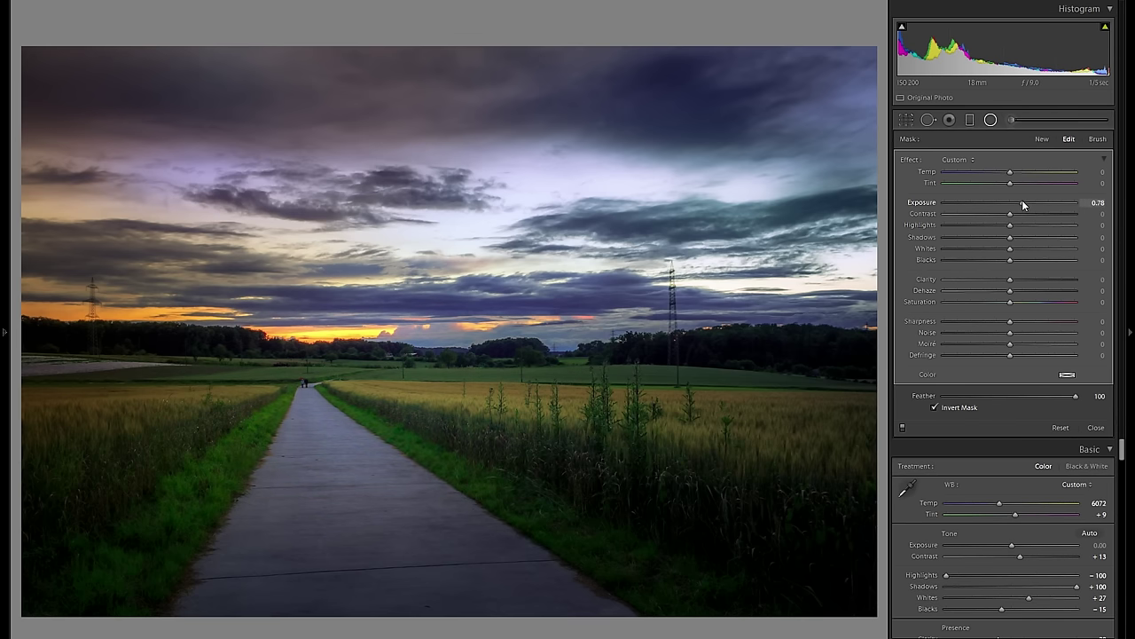
{"action": "left_click", "coordinate": [1034, 249]}
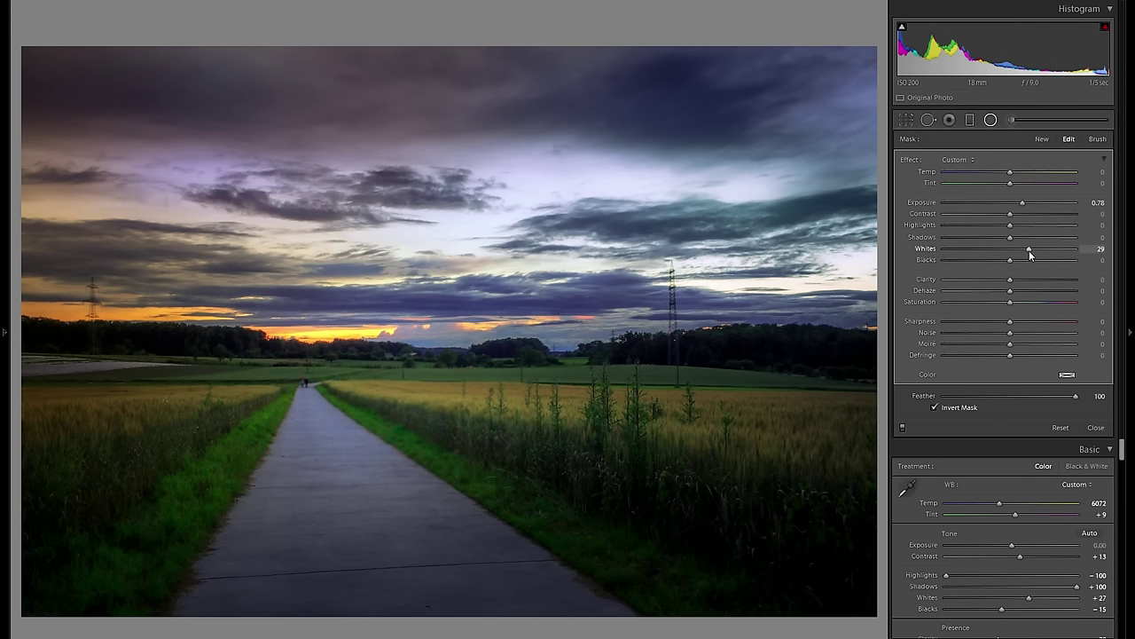
Tint the path's radial filter with a muted yellow colour.
{"action": "left_click", "coordinate": [1068, 375]}
{"action": "left_click", "coordinate": [927, 391]}
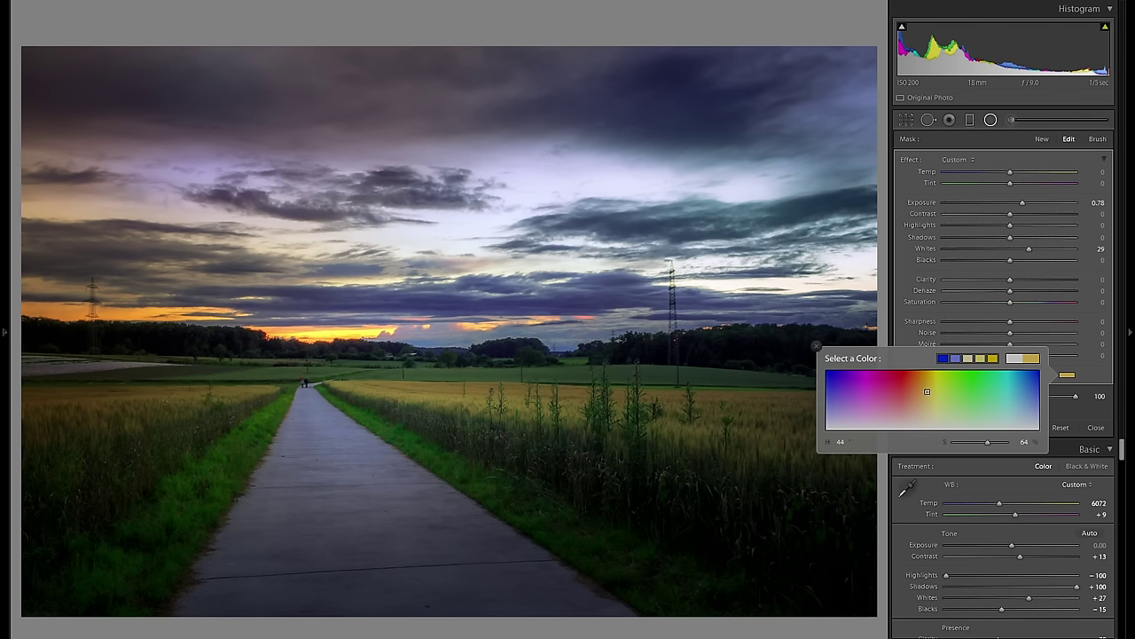
{"action": "left_click_drag", "start_coordinate": [928, 392], "coordinate": [929, 402]}
{"action": "left_click", "coordinate": [482, 393]}
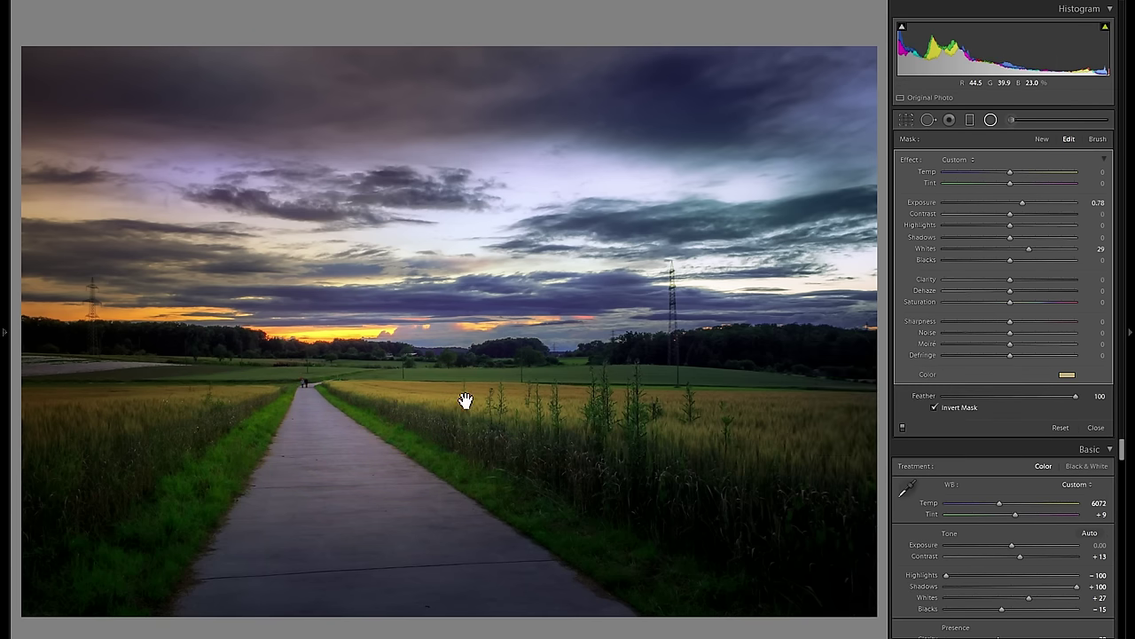
Shift the yellow radial filter toward the grass edge right of the path and shrink its width and height.
{"action": "left_click_drag", "start_coordinate": [354, 423], "coordinate": [428, 413]}
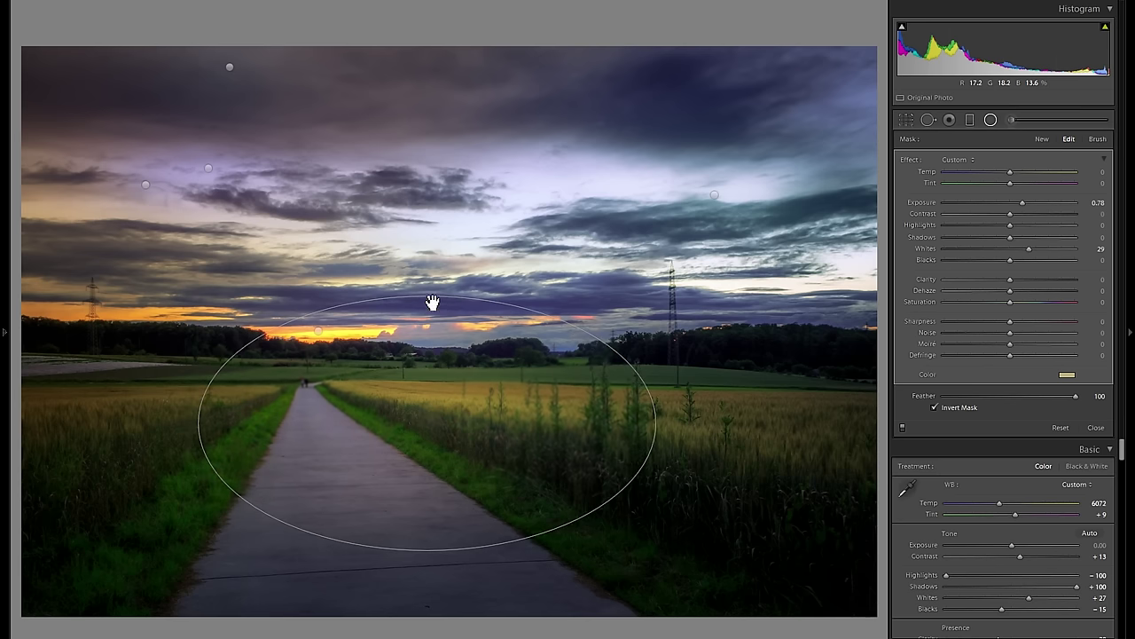
{"action": "left_click_drag", "start_coordinate": [656, 423], "coordinate": [602, 428]}
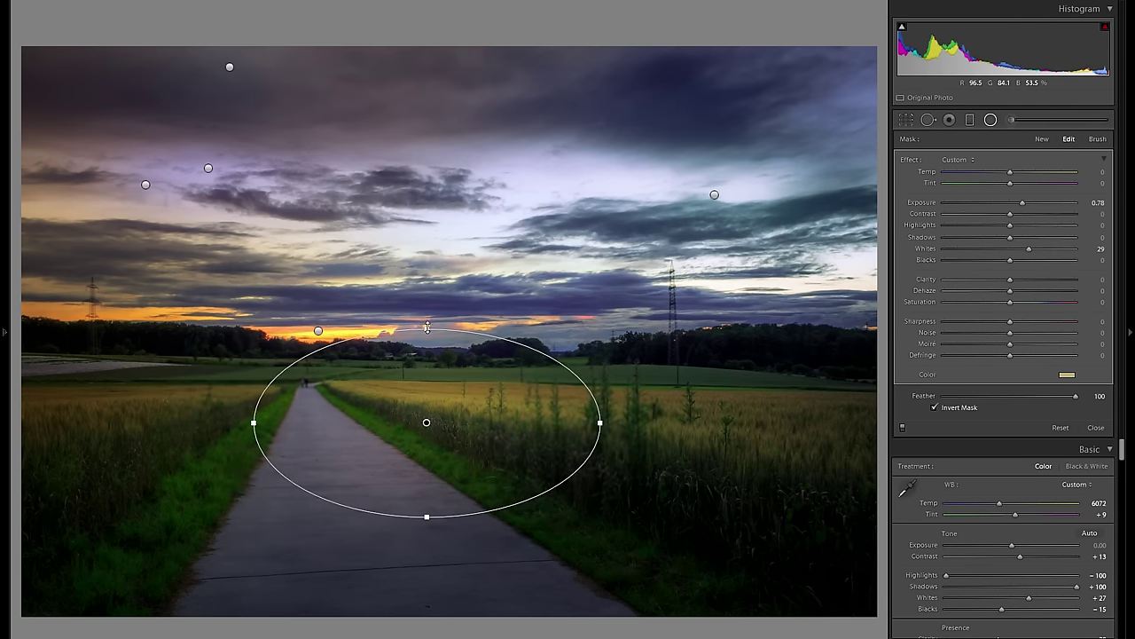
{"action": "left_click_drag", "start_coordinate": [427, 330], "coordinate": [427, 354]}
Widen and tilt the yellow radial filter, place it over the wheat field right of the path, and set Whites to 23.
{"action": "left_click_drag", "start_coordinate": [450, 435], "coordinate": [432, 592]}
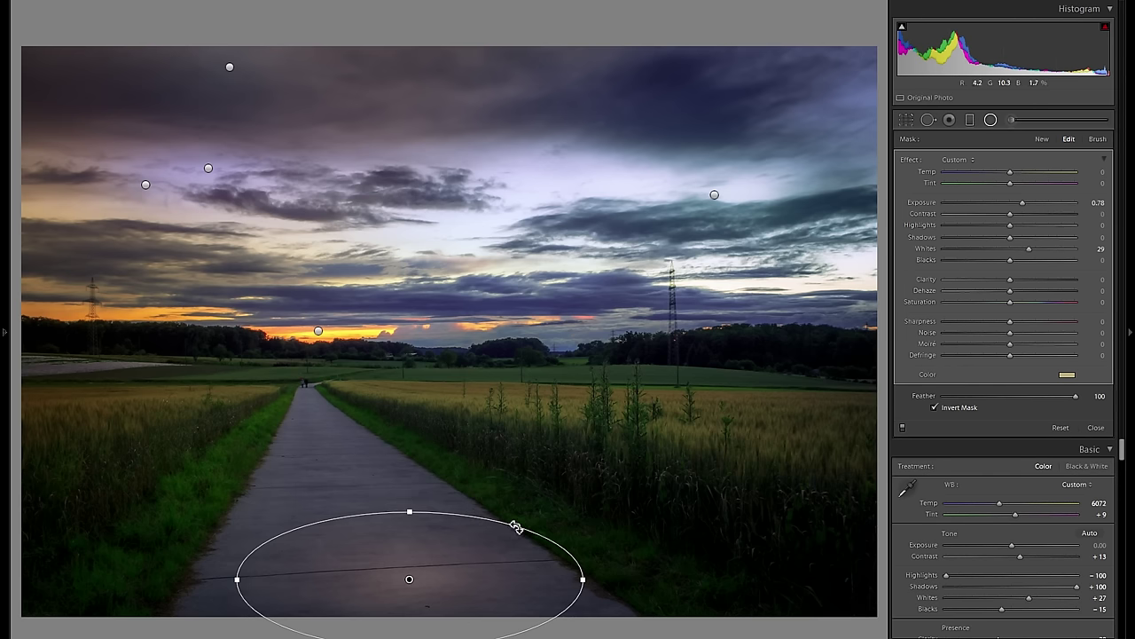
{"action": "left_click_drag", "start_coordinate": [651, 585], "coordinate": [646, 584]}
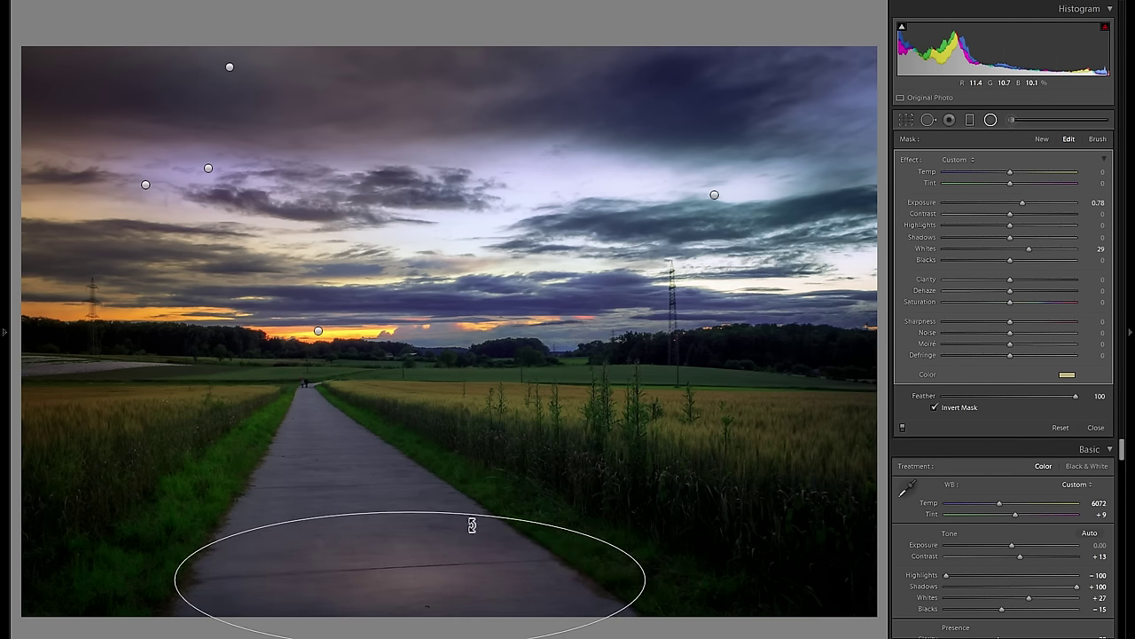
{"action": "left_click_drag", "start_coordinate": [477, 528], "coordinate": [516, 415]}
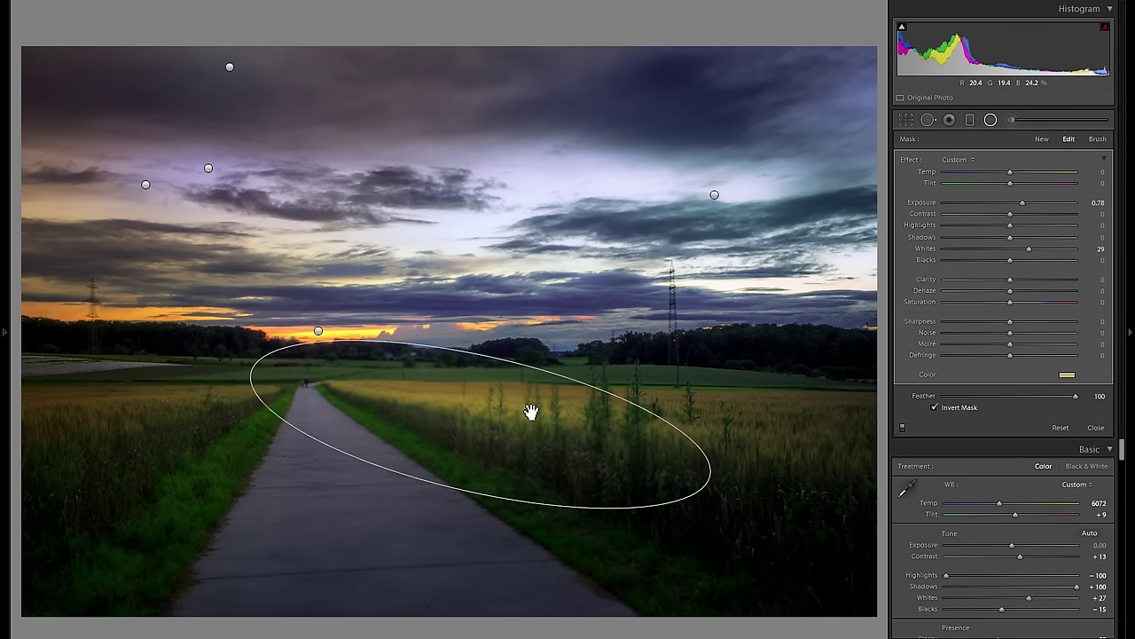
{"action": "left_click_drag", "start_coordinate": [1029, 249], "coordinate": [1027, 253]}
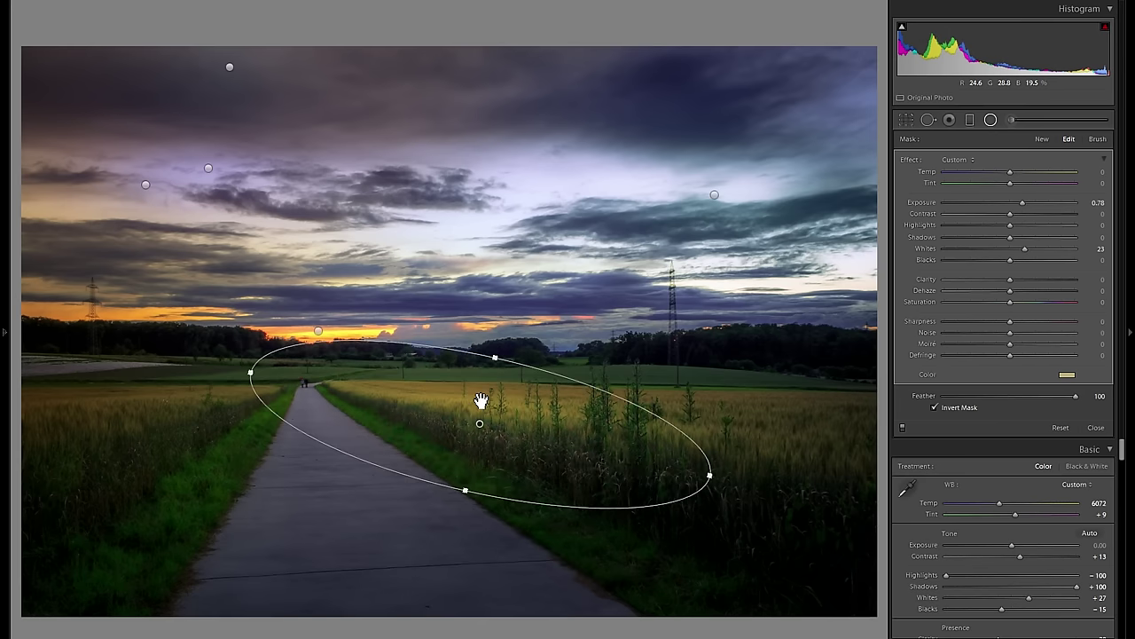
Duplicate the tilted radial filter, move the copy over the wheat field left of the path, and narrow it.
{"action": "right_click", "coordinate": [482, 401]}
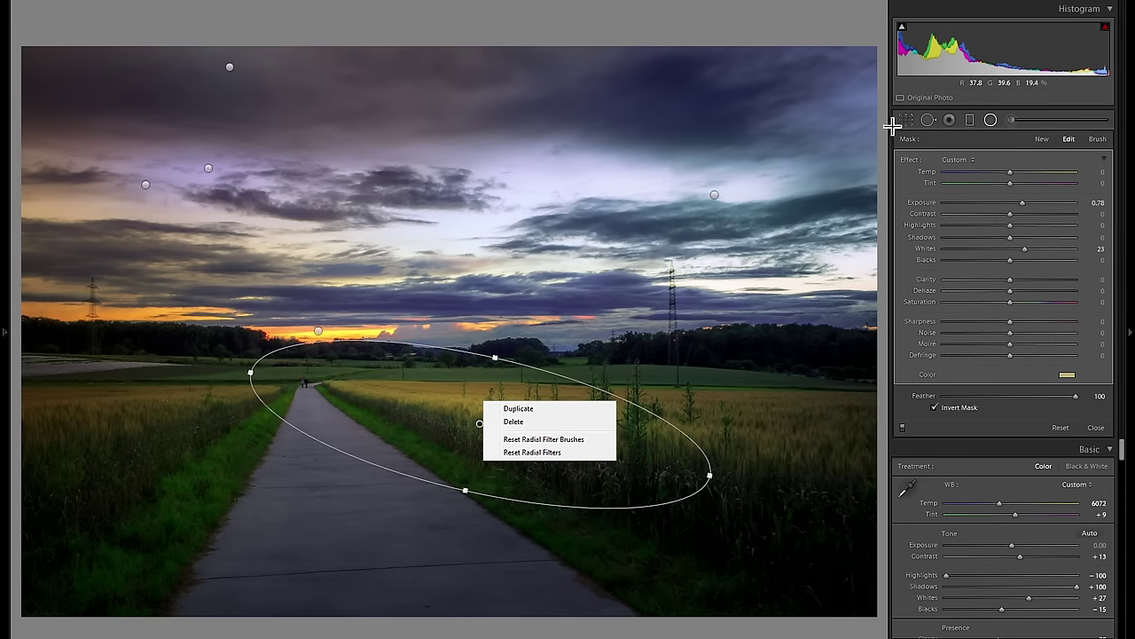
{"action": "left_click", "coordinate": [748, 332]}
{"action": "left_click_drag", "start_coordinate": [606, 442], "coordinate": [243, 438]}
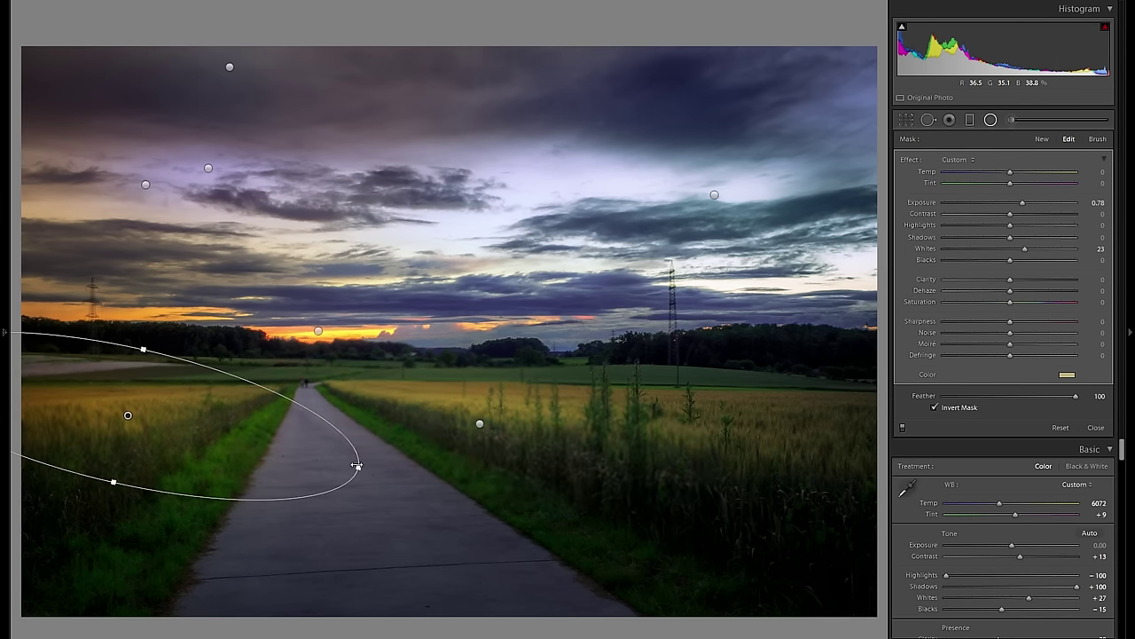
{"action": "left_click_drag", "start_coordinate": [359, 459], "coordinate": [329, 459]}
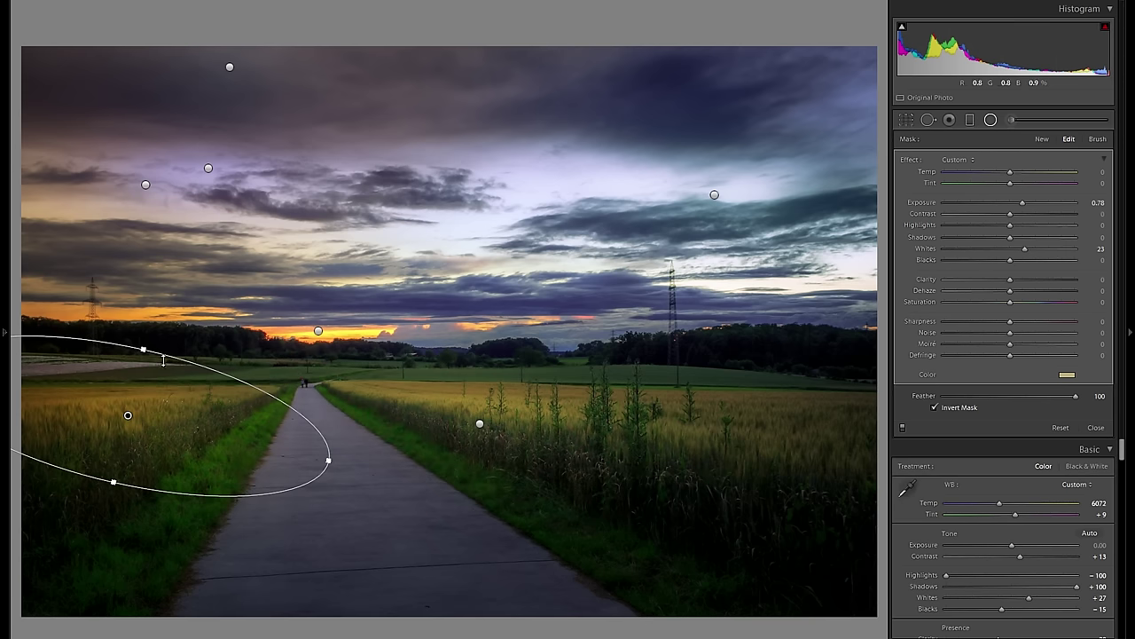
Try the copy on the lower-left grass, set its Exposure to 0.60, and place it smaller over the left wheat field.
{"action": "left_click_drag", "start_coordinate": [280, 459], "coordinate": [129, 529]}
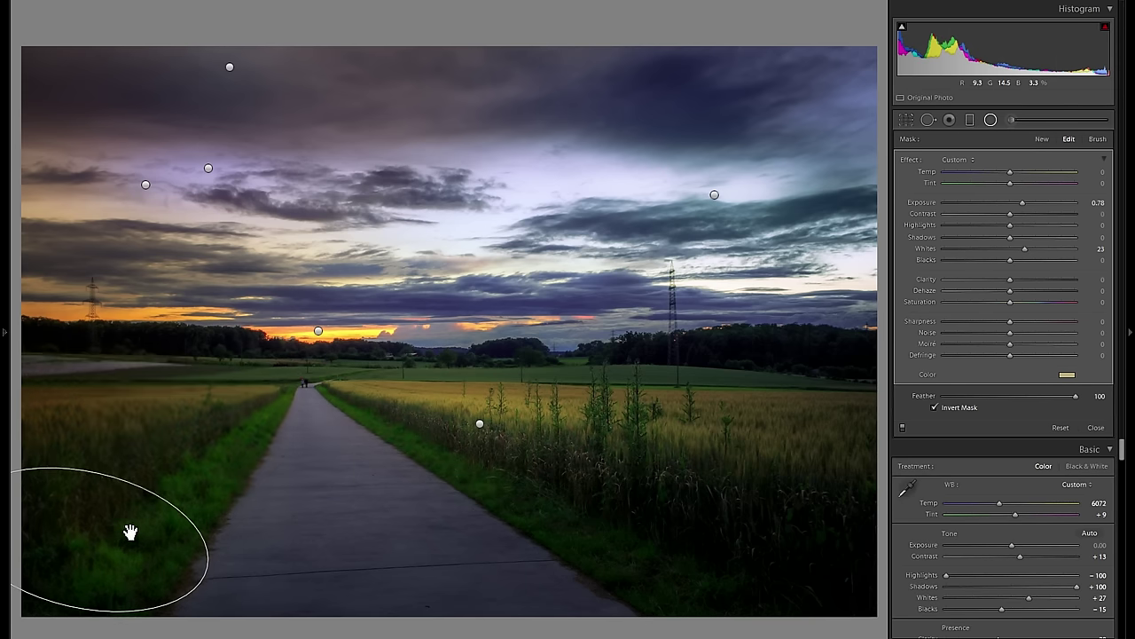
{"action": "left_click", "coordinate": [1046, 202]}
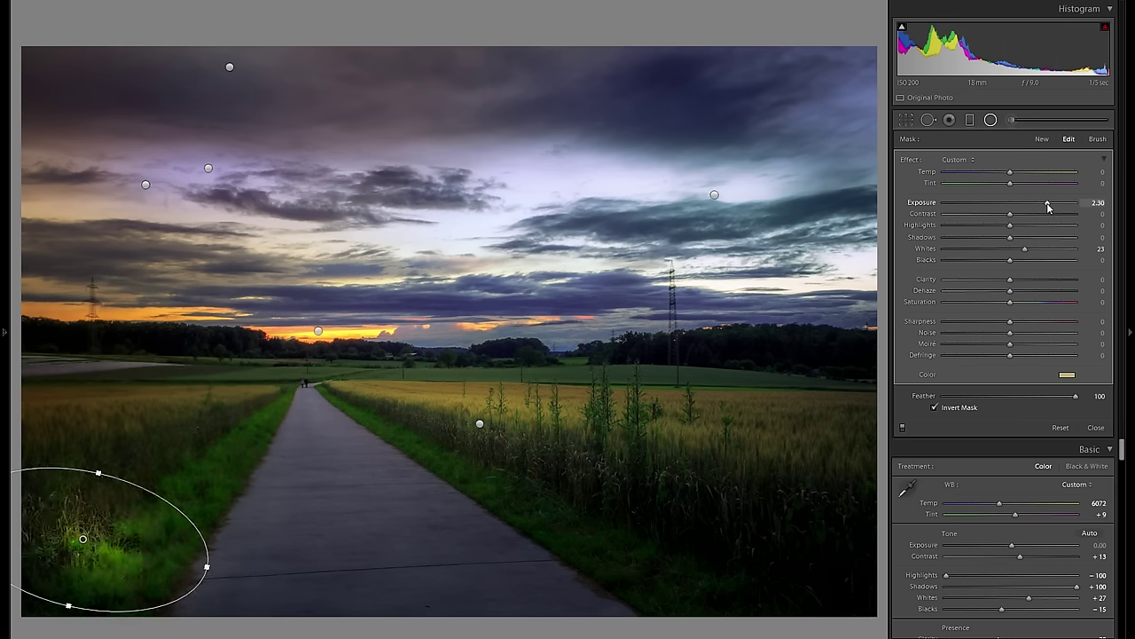
{"action": "left_click_drag", "start_coordinate": [1046, 202], "coordinate": [1020, 204]}
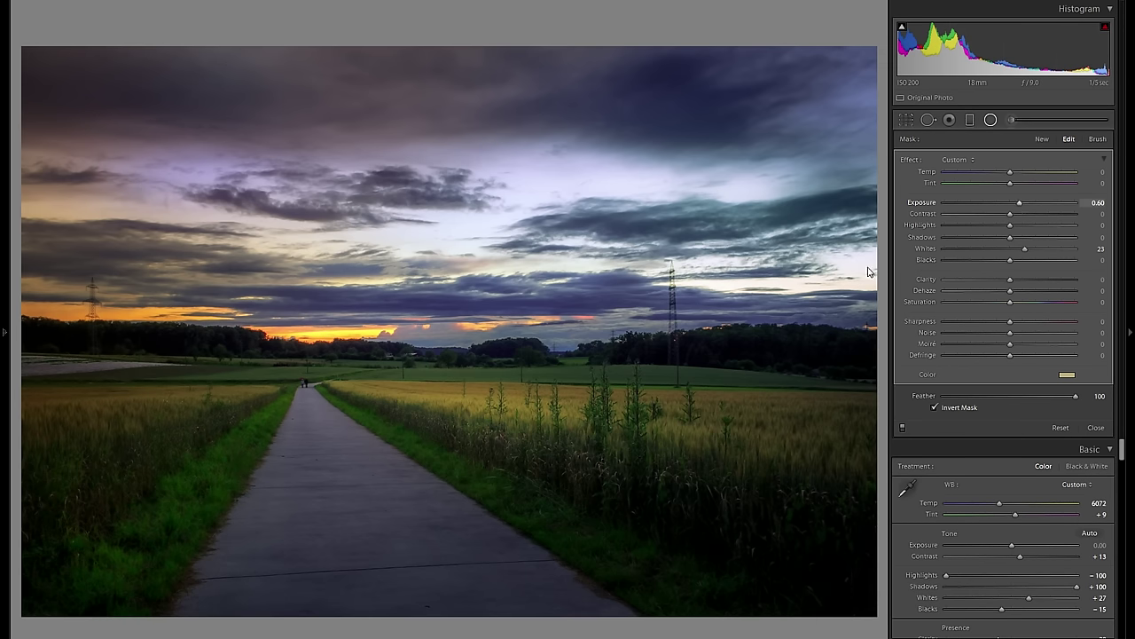
{"action": "left_click_drag", "start_coordinate": [139, 533], "coordinate": [192, 405]}
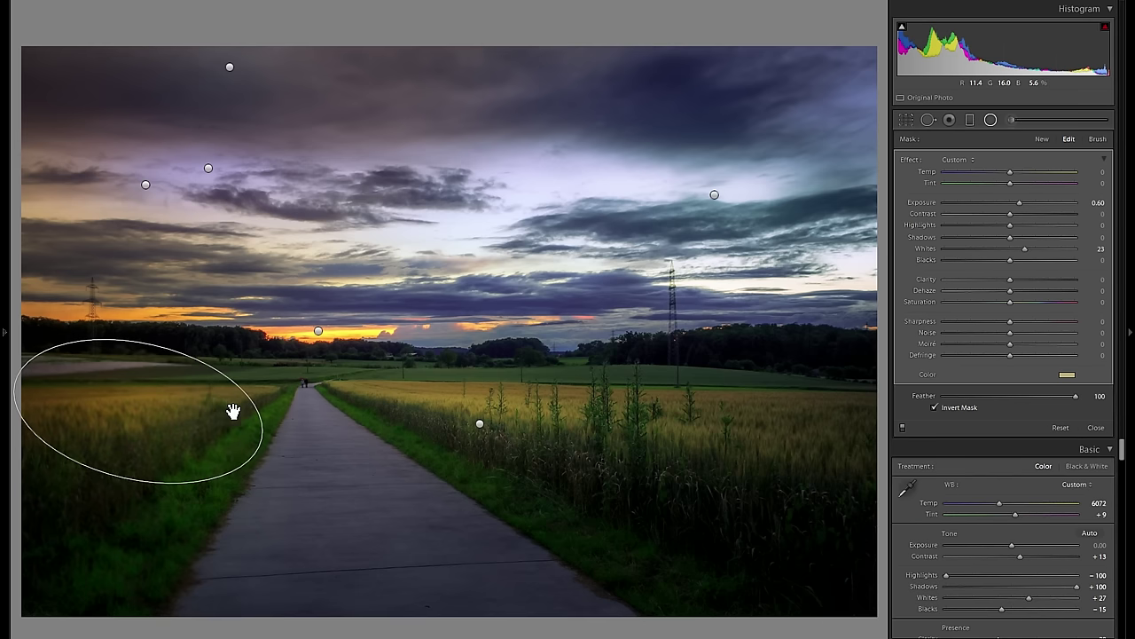
Duplicate the left wheat field's radial filter and move the copy onto the far part of the path.
{"action": "right_click", "coordinate": [231, 408]}
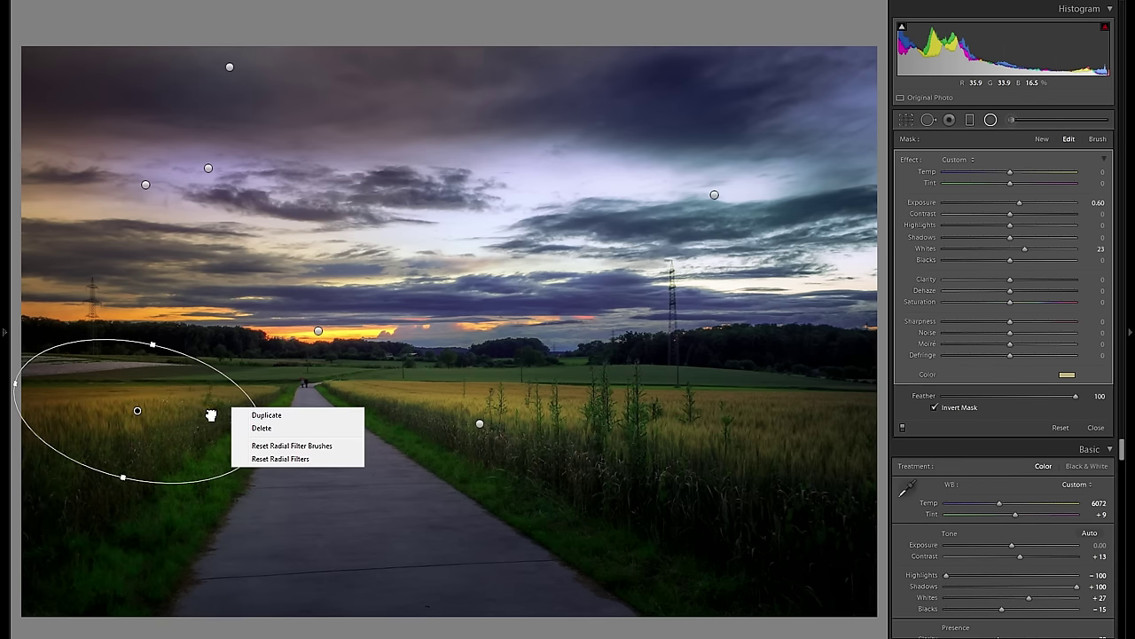
{"action": "left_click", "coordinate": [580, 396]}
{"action": "left_click", "coordinate": [479, 423]}
{"action": "left_click_drag", "start_coordinate": [580, 398], "coordinate": [388, 434]}
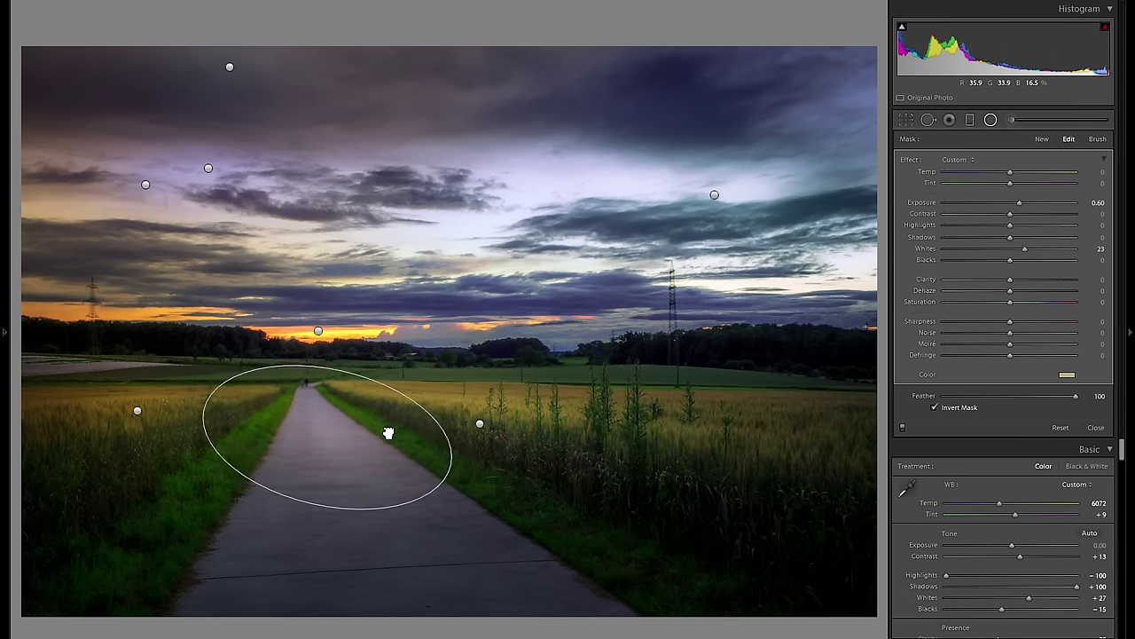
Reshape the path's radial filter into a tall, narrow ellipse tilted along the path and fine-tune its position.
{"action": "left_click_drag", "start_coordinate": [435, 465], "coordinate": [350, 503]}
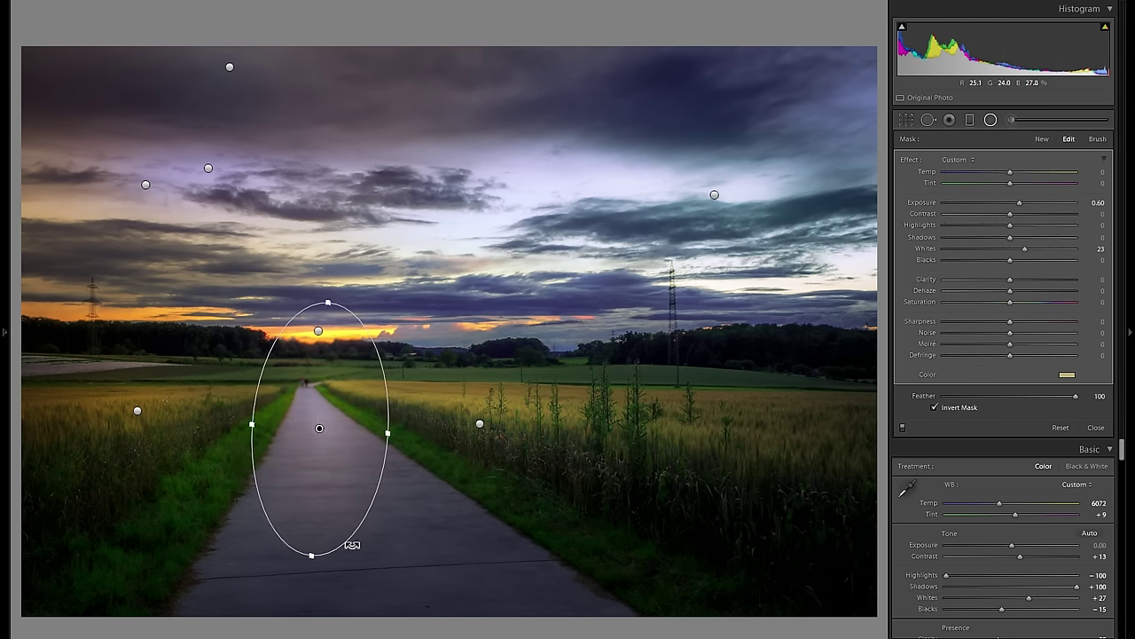
{"action": "left_click_drag", "start_coordinate": [373, 550], "coordinate": [387, 545]}
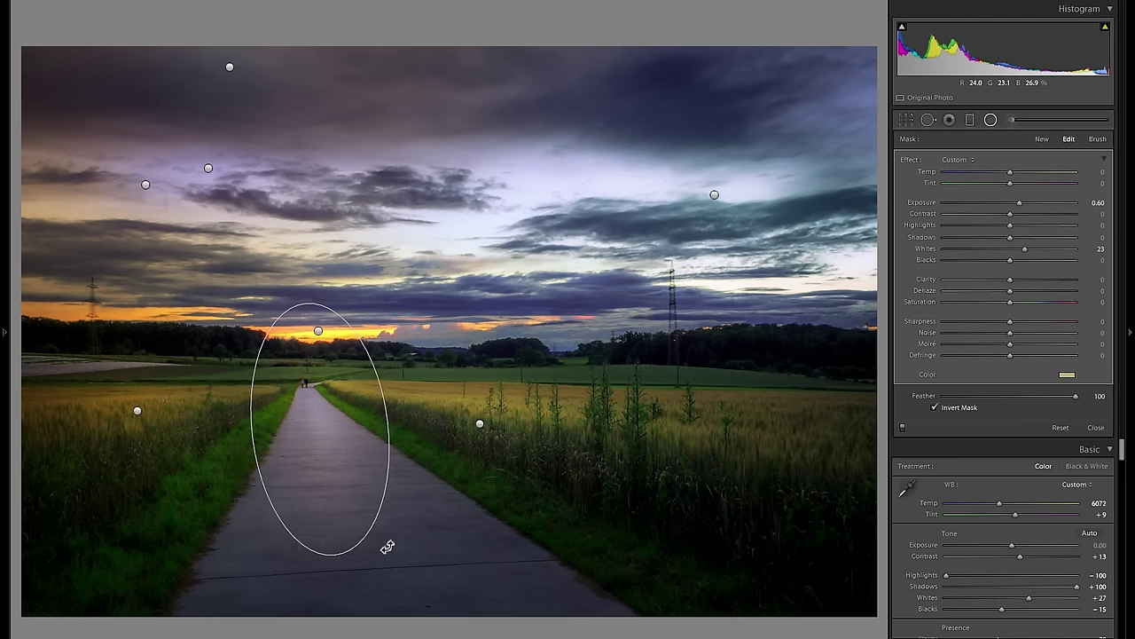
{"action": "left_click_drag", "start_coordinate": [346, 575], "coordinate": [347, 578]}
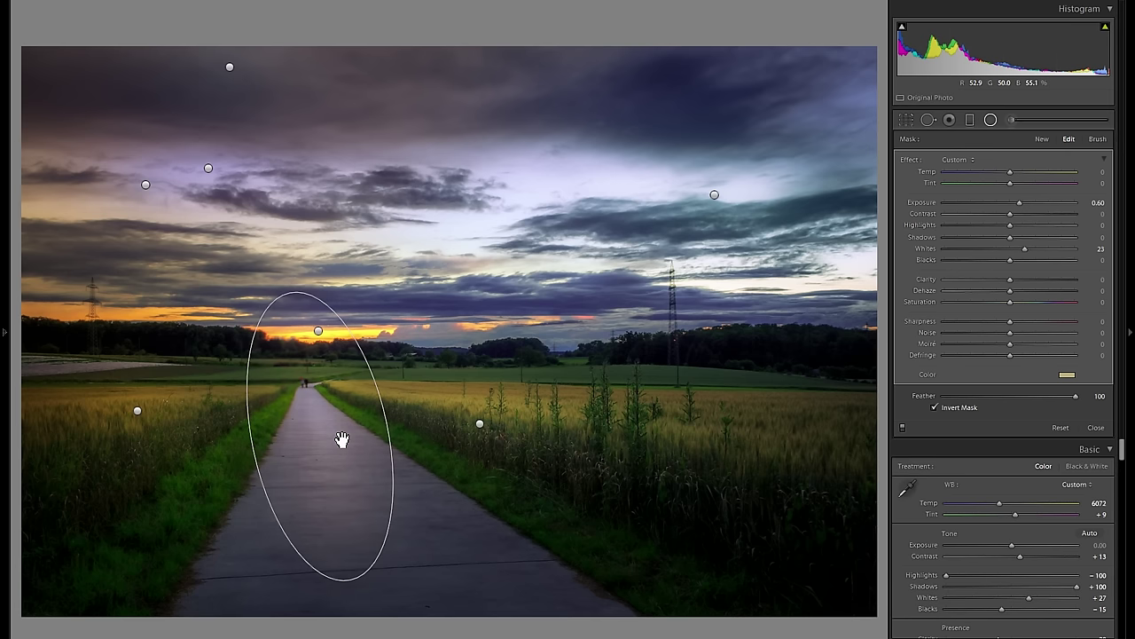
{"action": "left_click_drag", "start_coordinate": [343, 443], "coordinate": [351, 498]}
{"action": "left_click_drag", "start_coordinate": [345, 446], "coordinate": [338, 397]}
Duplicate the path's radial filter and flatten the copy into a wide ellipse over the distant field and trees at left.
{"action": "right_click", "coordinate": [345, 445]}
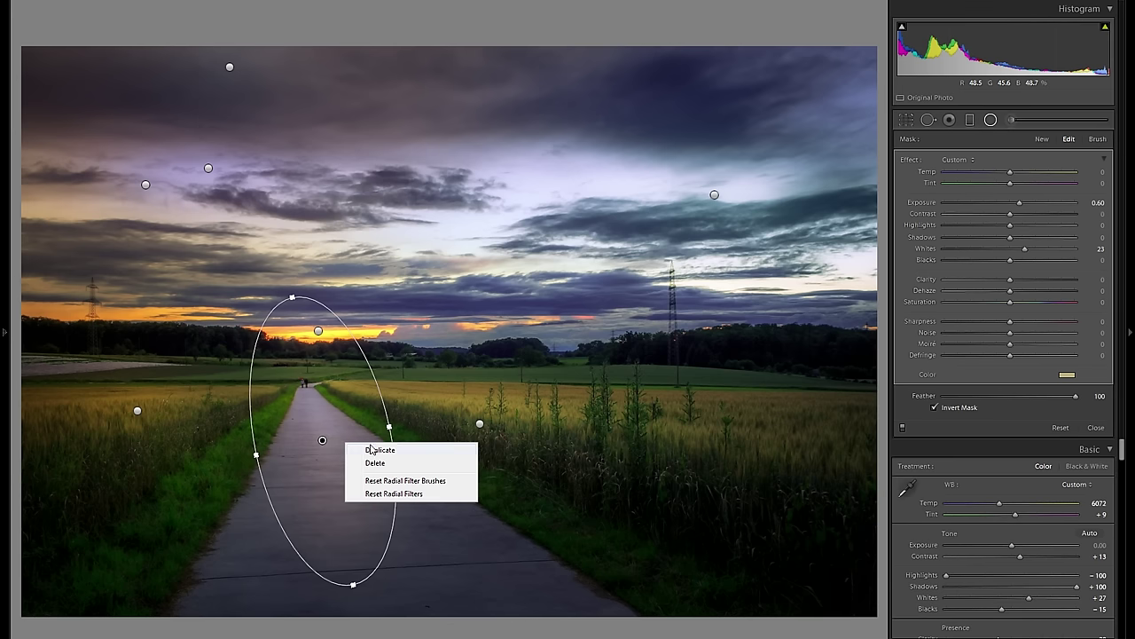
{"action": "left_click", "coordinate": [349, 414]}
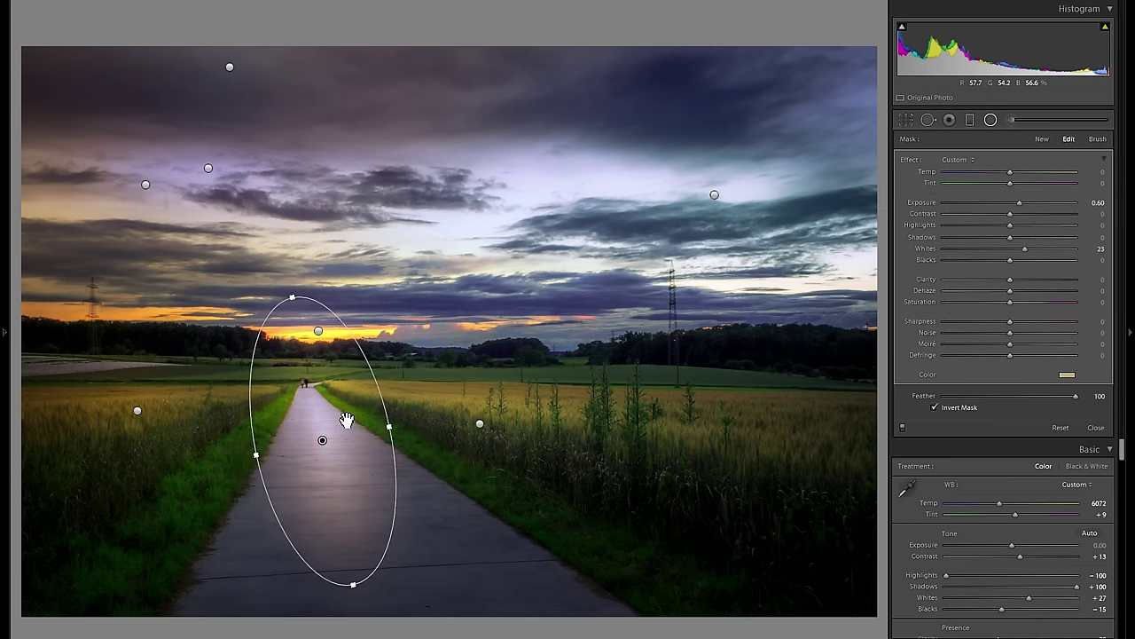
{"action": "left_click_drag", "start_coordinate": [348, 430], "coordinate": [191, 360]}
{"action": "left_click_drag", "start_coordinate": [236, 421], "coordinate": [163, 276]}
{"action": "left_click_drag", "start_coordinate": [168, 322], "coordinate": [204, 360]}
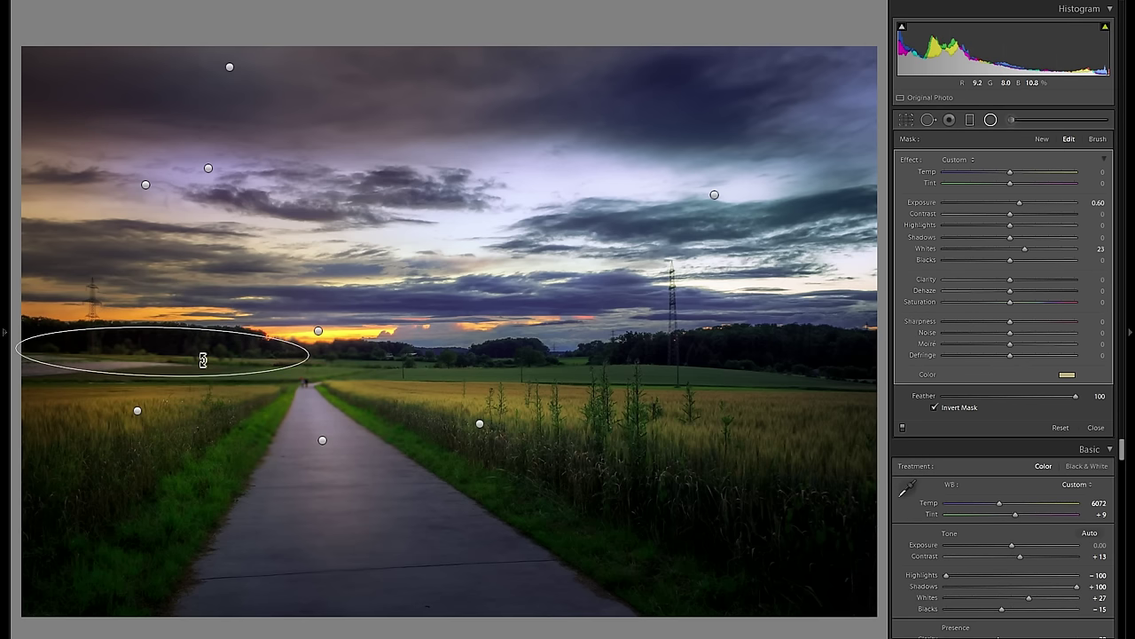
Duplicate the flat radial filter and place the copy over the distant trees right of the sunset.
{"action": "right_click", "coordinate": [213, 360]}
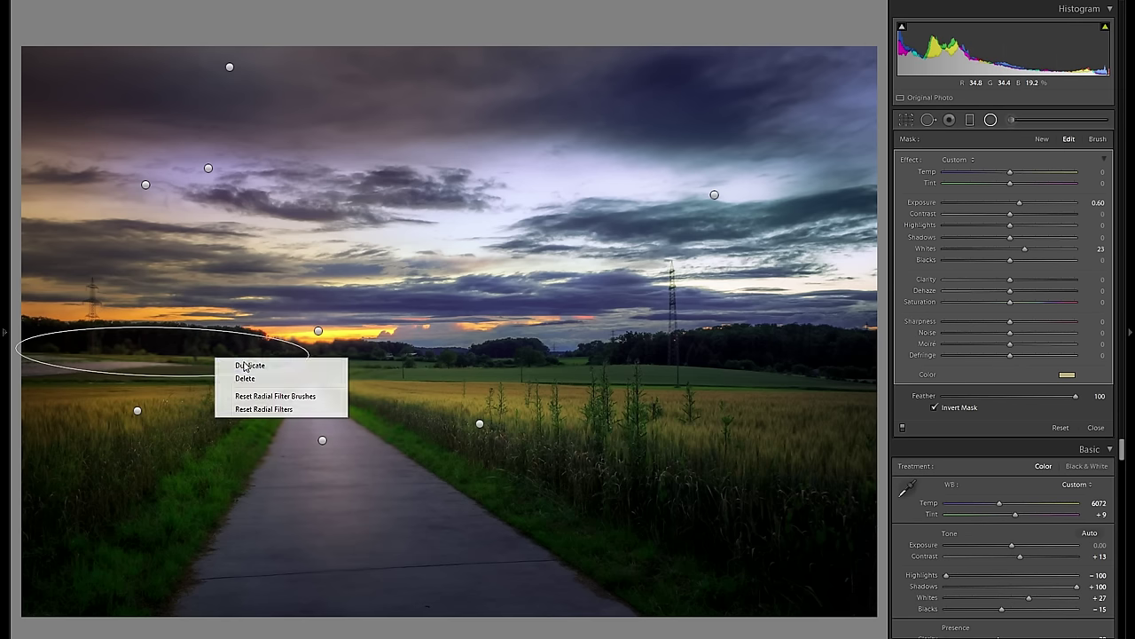
{"action": "left_click", "coordinate": [203, 353]}
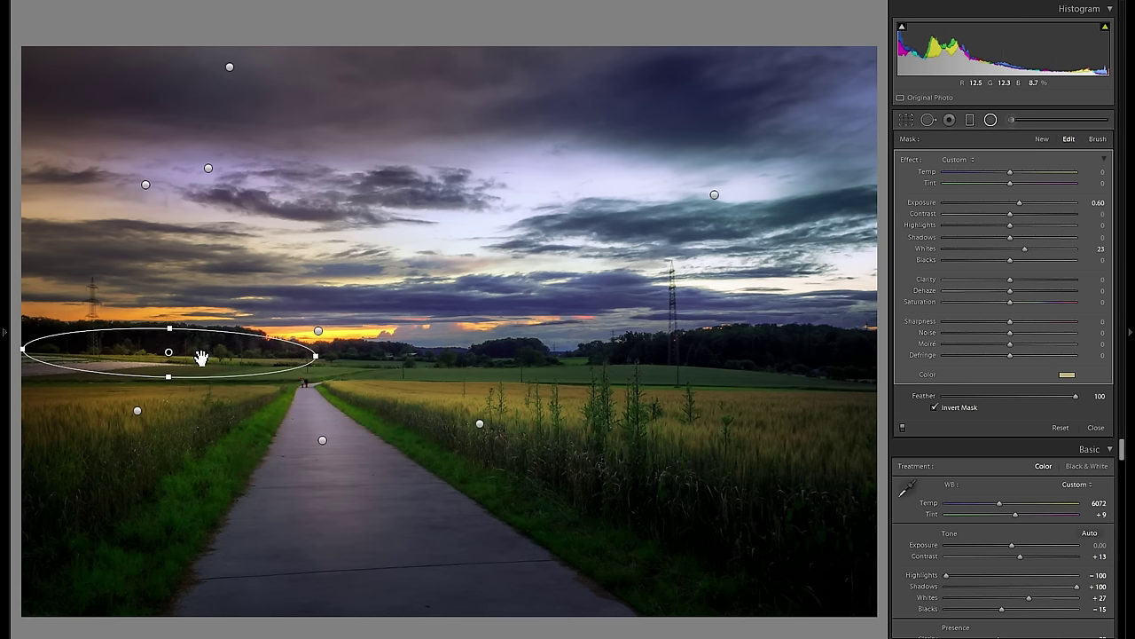
{"action": "left_click_drag", "start_coordinate": [208, 360], "coordinate": [509, 368]}
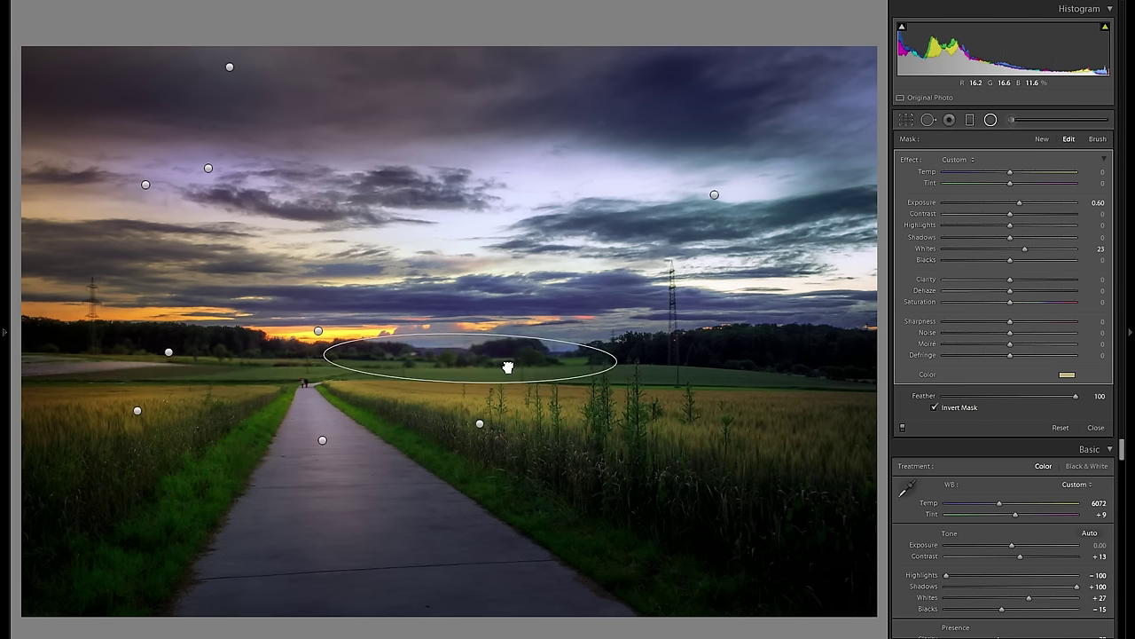
Duplicate the flat radial filter over the far right wheat field and set Exposure to 0.42 and Whites to 18.
{"action": "right_click", "coordinate": [552, 369]}
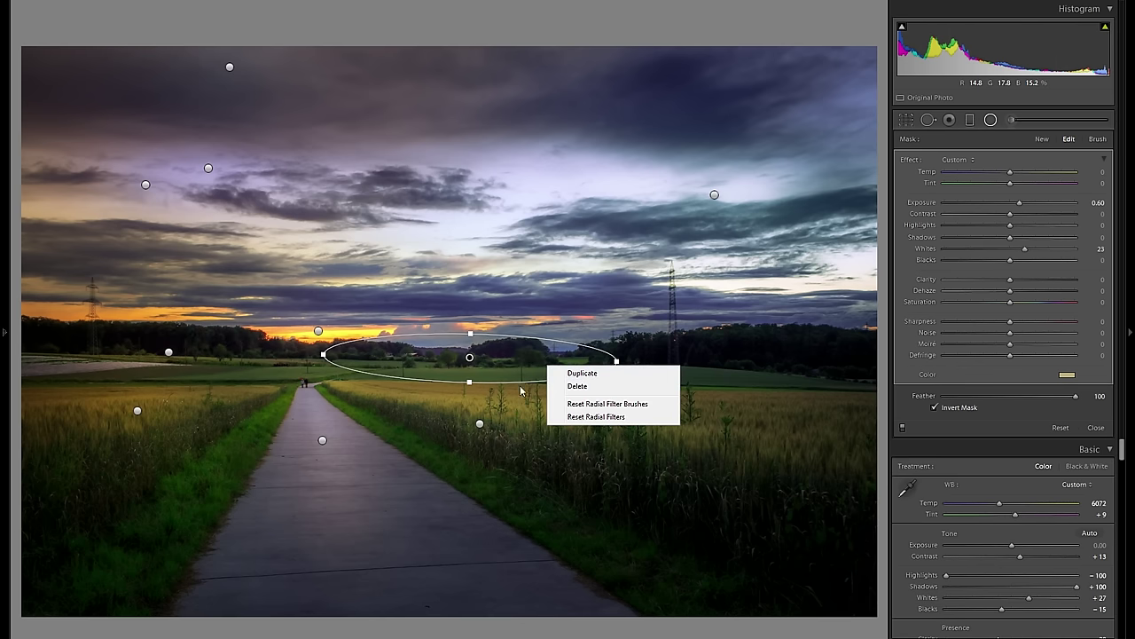
{"action": "left_click_drag", "start_coordinate": [601, 557], "coordinate": [811, 398]}
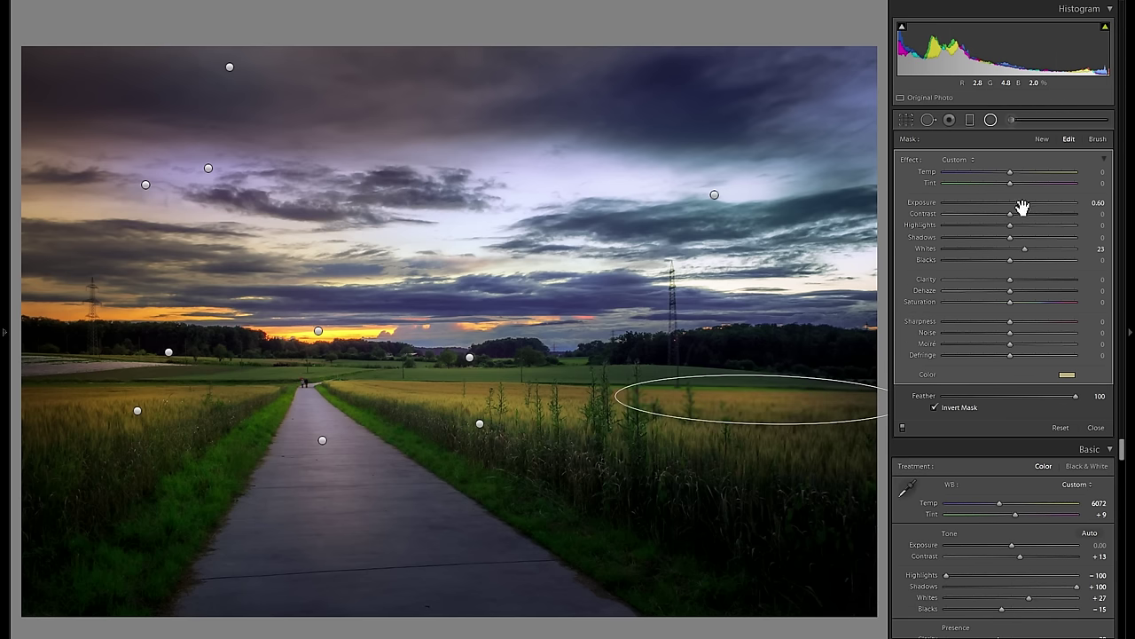
{"action": "left_click_drag", "start_coordinate": [1020, 203], "coordinate": [1017, 203]}
{"action": "left_click_drag", "start_coordinate": [1024, 252], "coordinate": [1023, 253]}
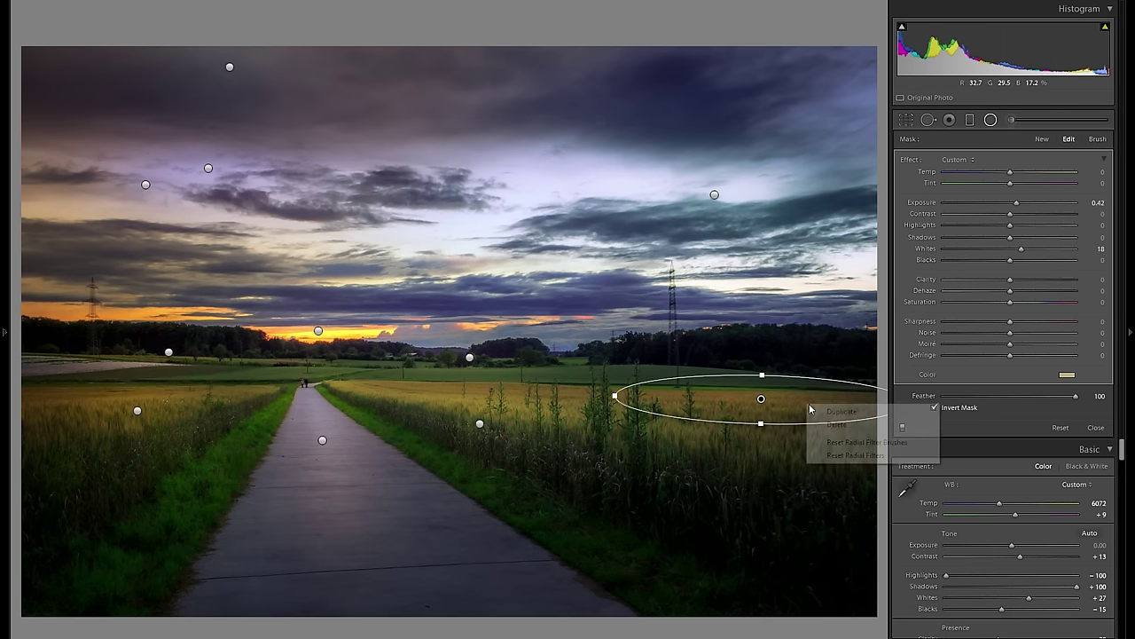
Duplicate the far right field's radial filter and place the copy over the green field behind the wheat.
{"action": "left_click", "coordinate": [644, 380]}
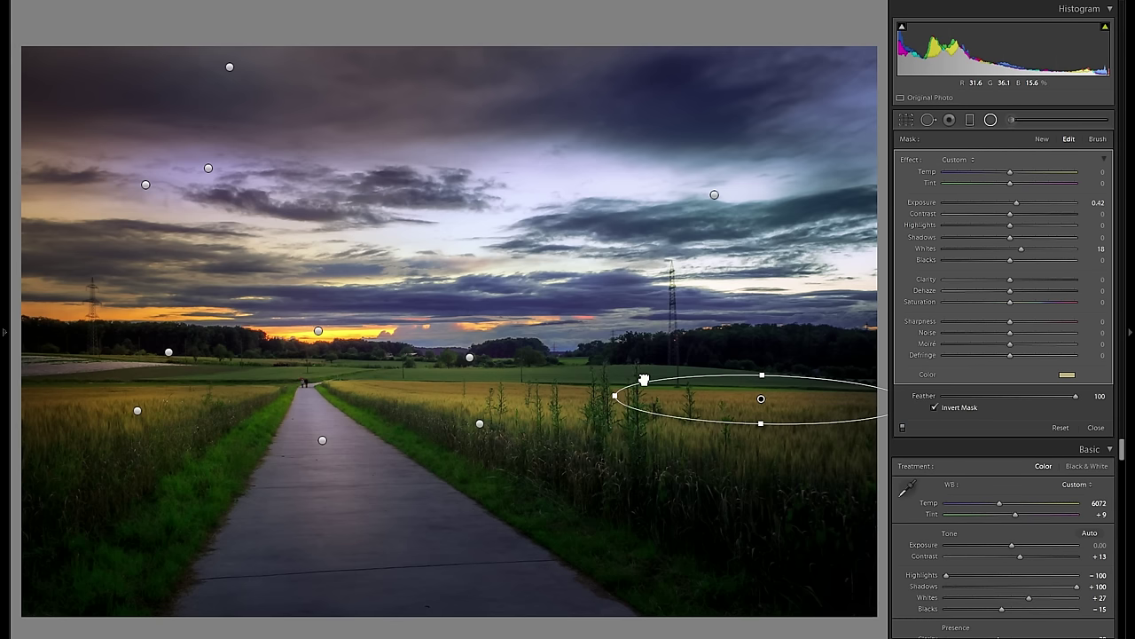
{"action": "left_click_drag", "start_coordinate": [644, 380], "coordinate": [606, 375]}
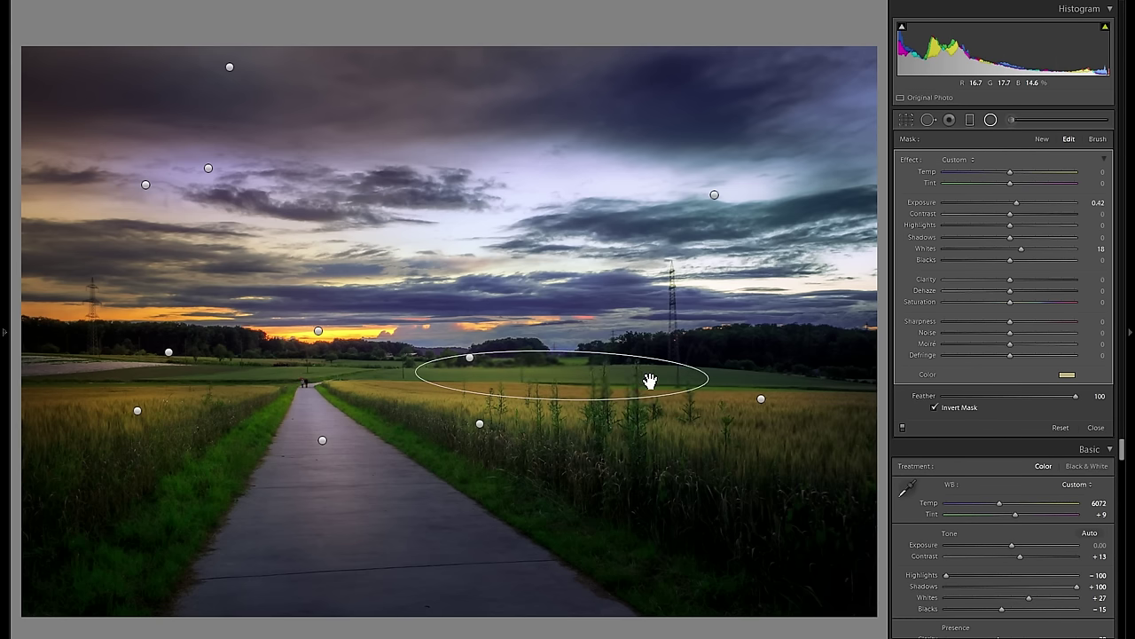
Duplicate the green field's radial filter, make the copy taller, tilt it, and place it over the dark foreground vegetation right of the path.
{"action": "right_click", "coordinate": [646, 379]}
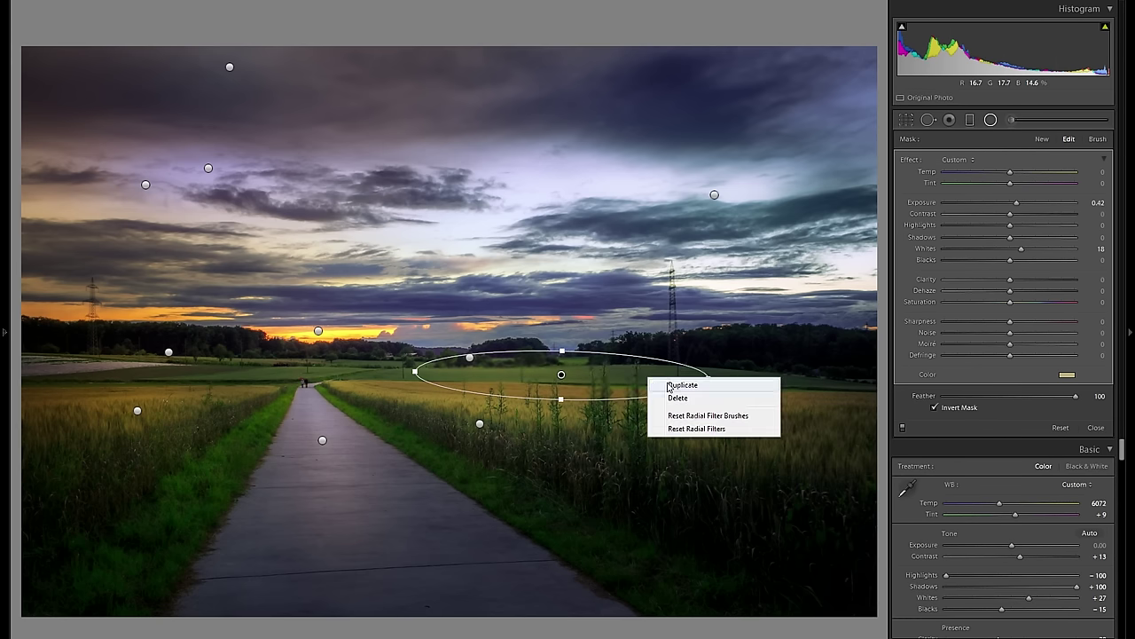
{"action": "left_click", "coordinate": [588, 509]}
{"action": "left_click_drag", "start_coordinate": [588, 509], "coordinate": [644, 533]}
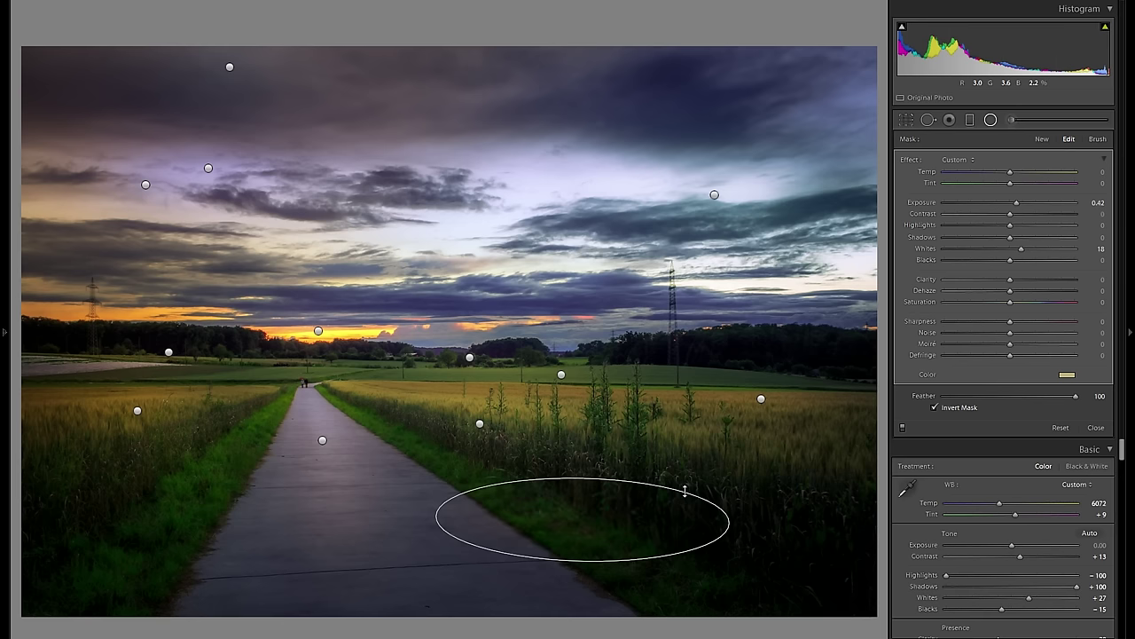
{"action": "left_click_drag", "start_coordinate": [697, 502], "coordinate": [685, 456]}
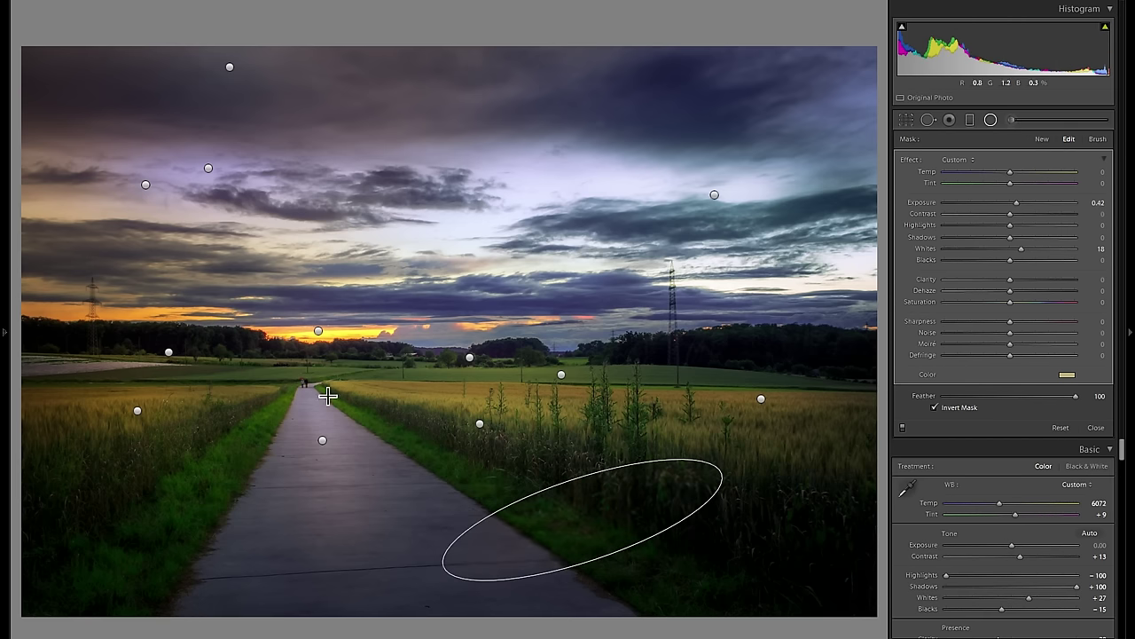
{"action": "left_click_drag", "start_coordinate": [641, 501], "coordinate": [702, 486]}
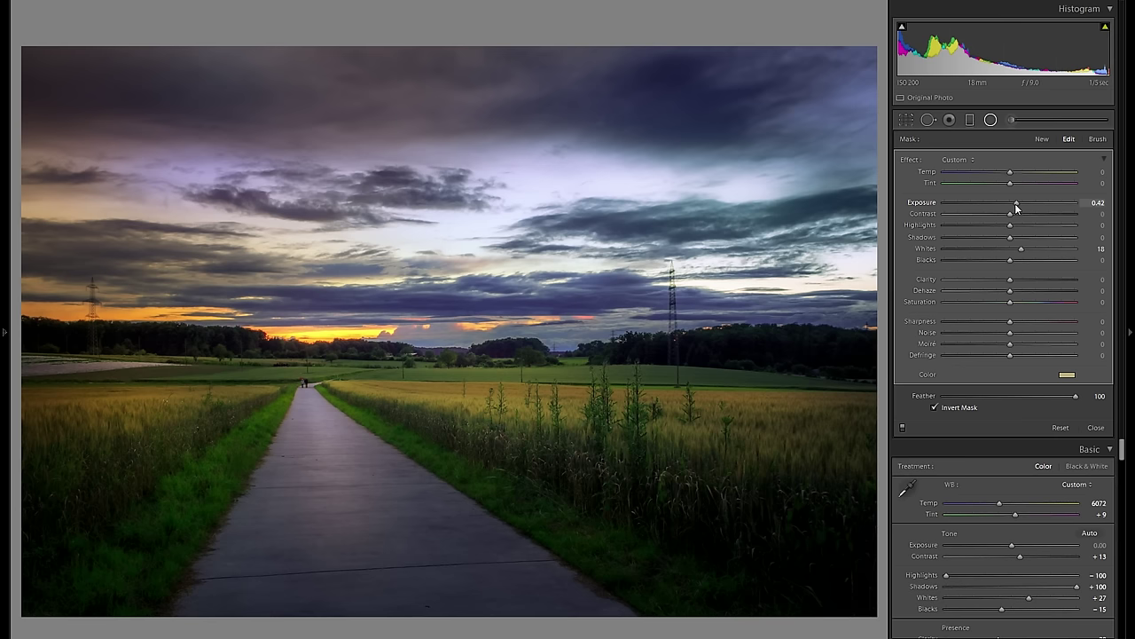
Set the dark foreground vegetation filter's Exposure to 0.96 and Whites to 35.
{"action": "left_click_drag", "start_coordinate": [1026, 205], "coordinate": [1027, 205]}
{"action": "left_click_drag", "start_coordinate": [1021, 249], "coordinate": [1032, 248]}
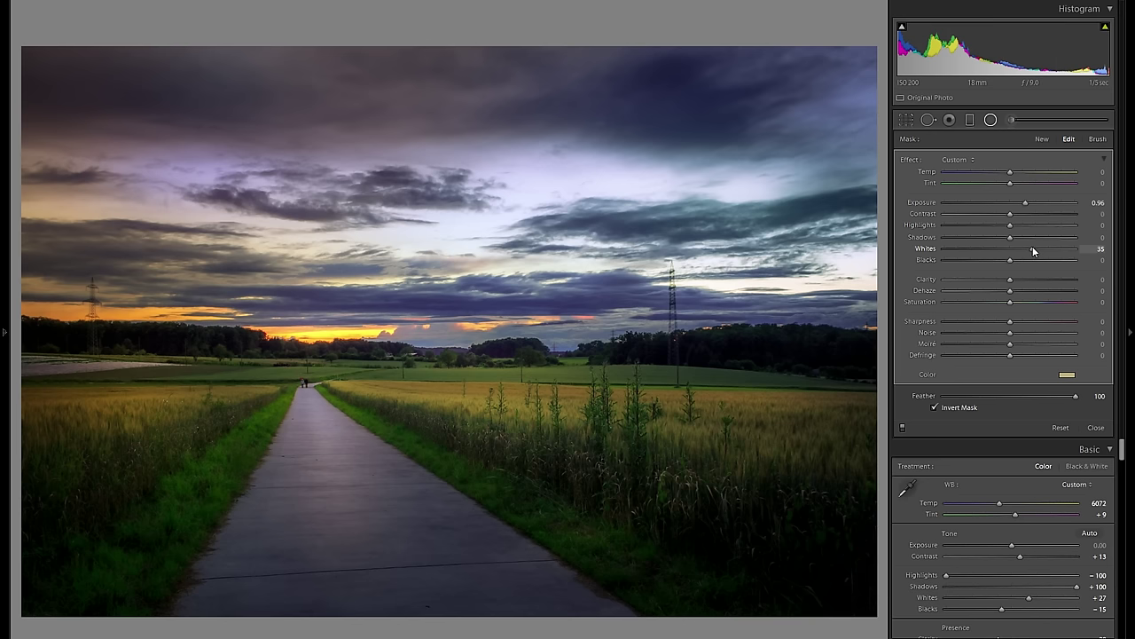
Duplicate the foreground vegetation filter over the tall weeds right of the path, set Exposure to 0.67, and shorten the ellipse slightly.
{"action": "right_click", "coordinate": [671, 505]}
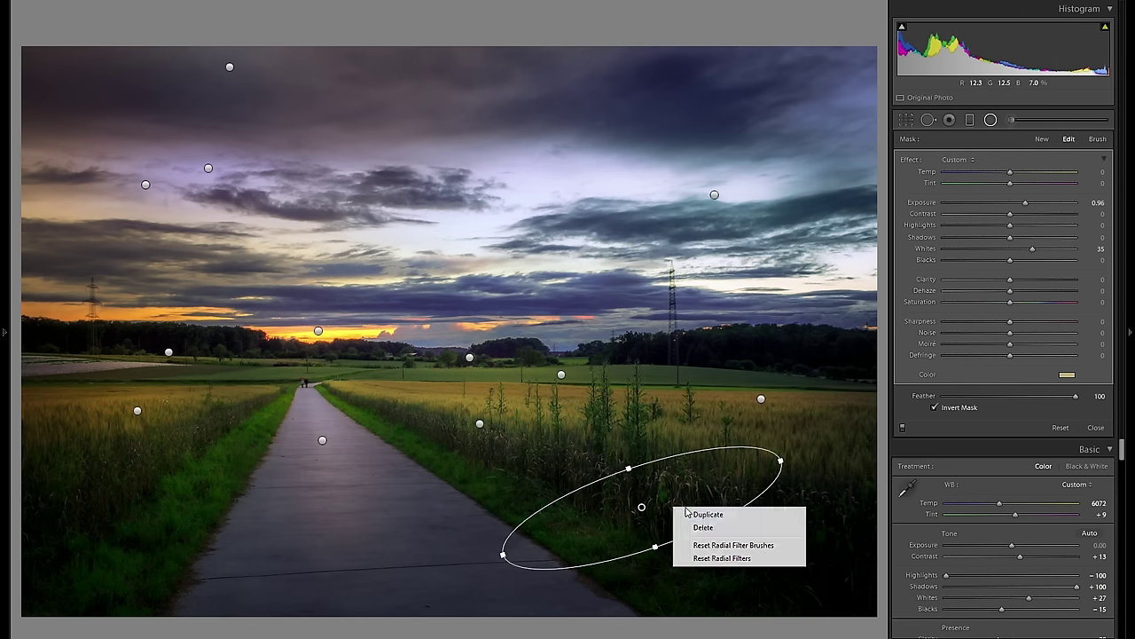
{"action": "left_click", "coordinate": [550, 464]}
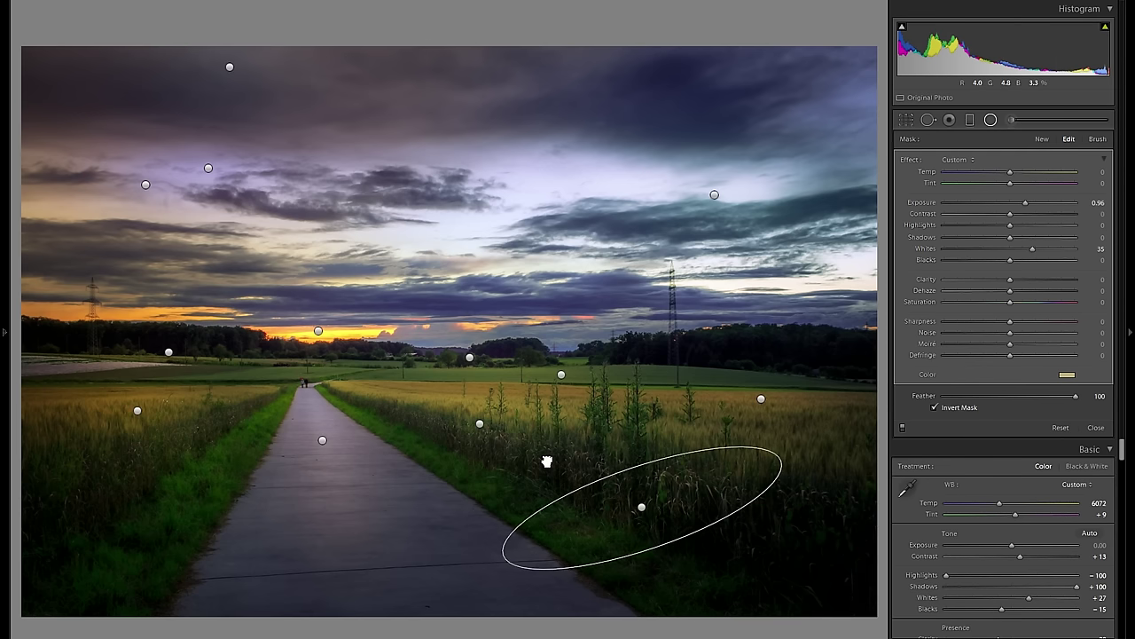
{"action": "left_click", "coordinate": [548, 462]}
{"action": "left_click_drag", "start_coordinate": [547, 461], "coordinate": [562, 449]}
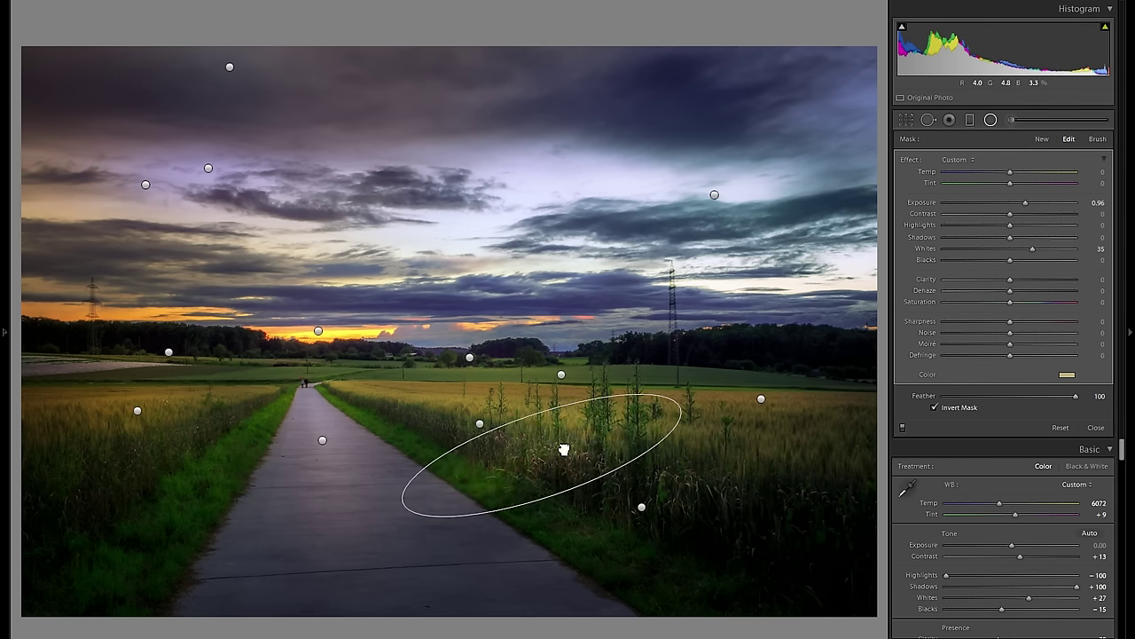
{"action": "left_click_drag", "start_coordinate": [1025, 203], "coordinate": [1022, 206]}
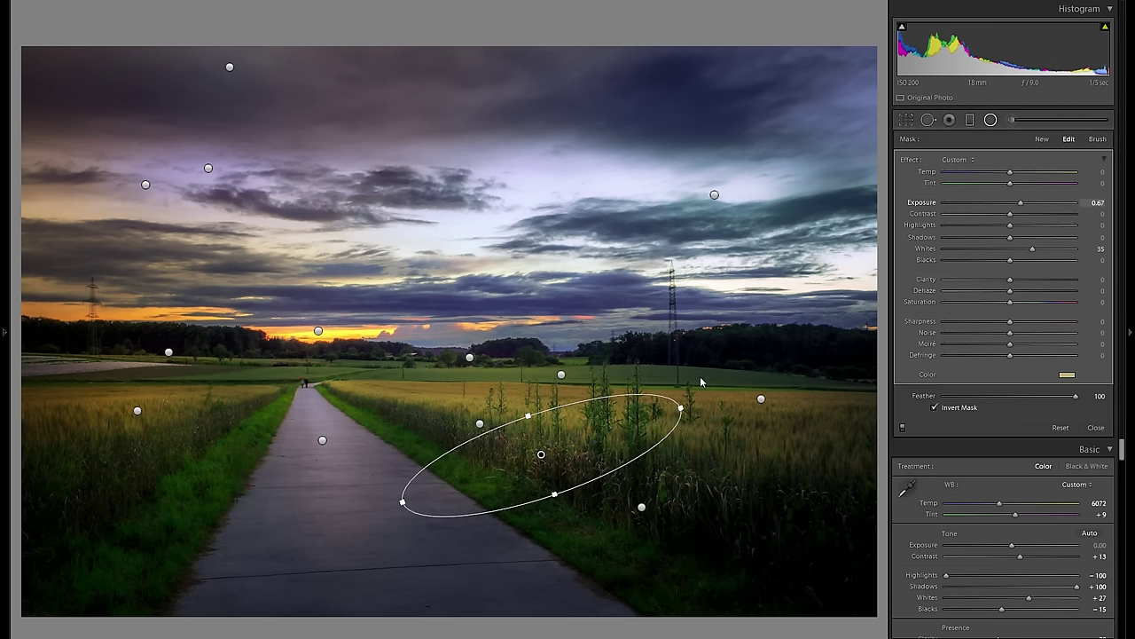
{"action": "left_click_drag", "start_coordinate": [680, 408], "coordinate": [663, 413]}
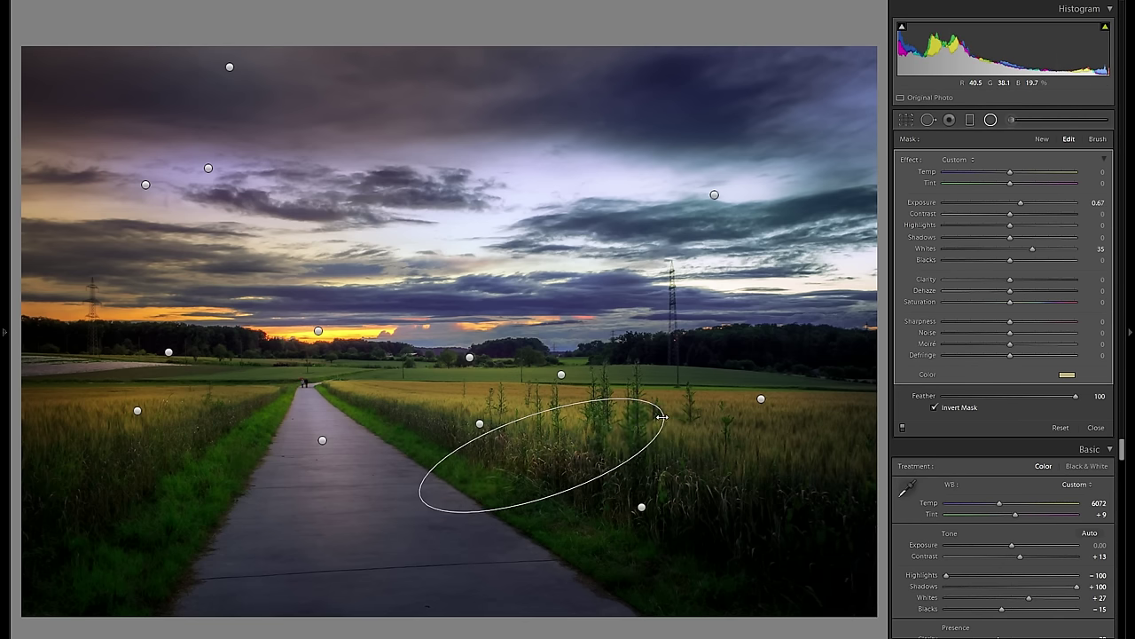
Duplicate the weeds' radial filter as a shorter copy over the path's right verge, and duplicate that copy onto the left grass verge.
{"action": "right_click", "coordinate": [567, 435]}
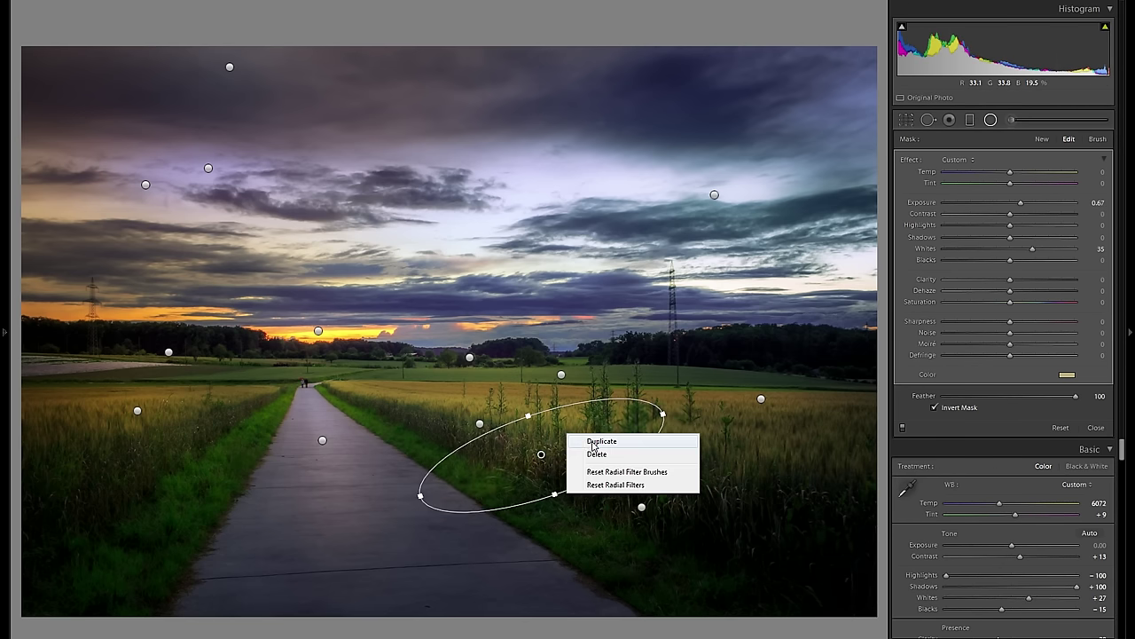
{"action": "left_click", "coordinate": [460, 424]}
{"action": "left_click_drag", "start_coordinate": [543, 401], "coordinate": [457, 414]}
{"action": "right_click", "coordinate": [498, 431]}
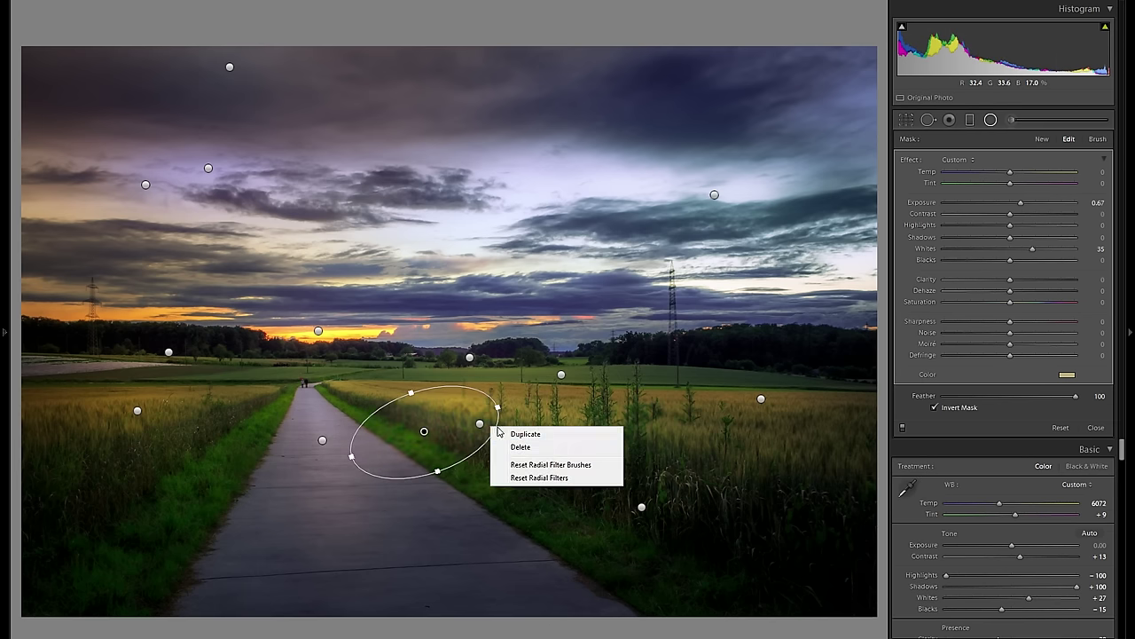
{"action": "left_click_drag", "start_coordinate": [434, 431], "coordinate": [257, 427]}
Duplicate the left verge's filter over the grass nearer the foreground with Exposure 0.60, and place another copy at the far left foreground.
{"action": "right_click", "coordinate": [316, 436]}
{"action": "left_click", "coordinate": [337, 438]}
{"action": "left_click_drag", "start_coordinate": [337, 438], "coordinate": [215, 480]}
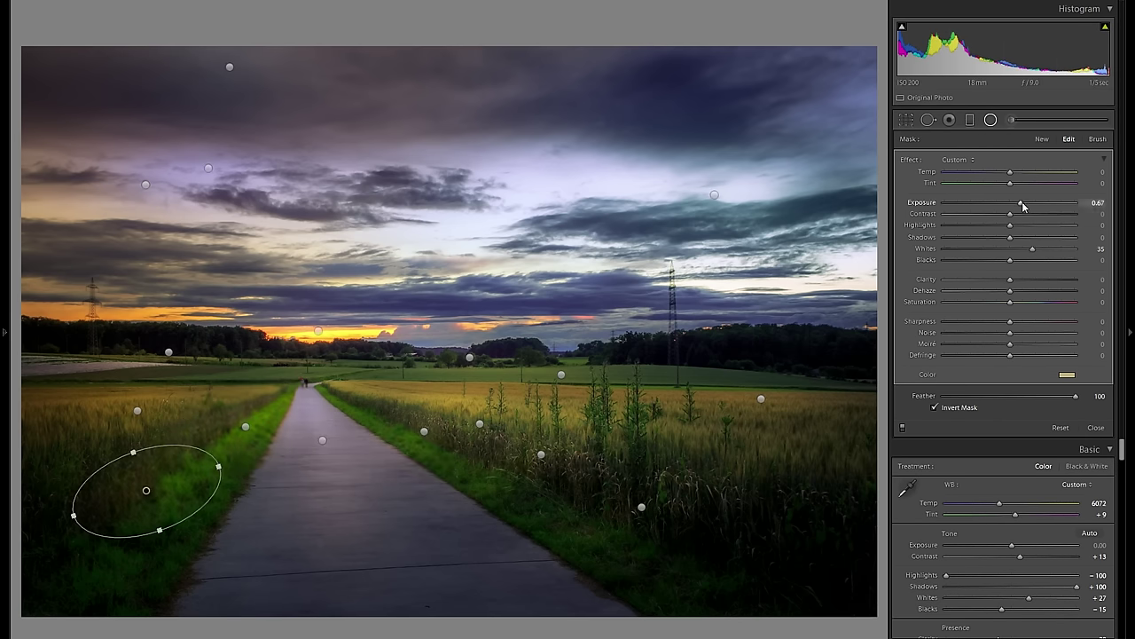
{"action": "right_click", "coordinate": [179, 486]}
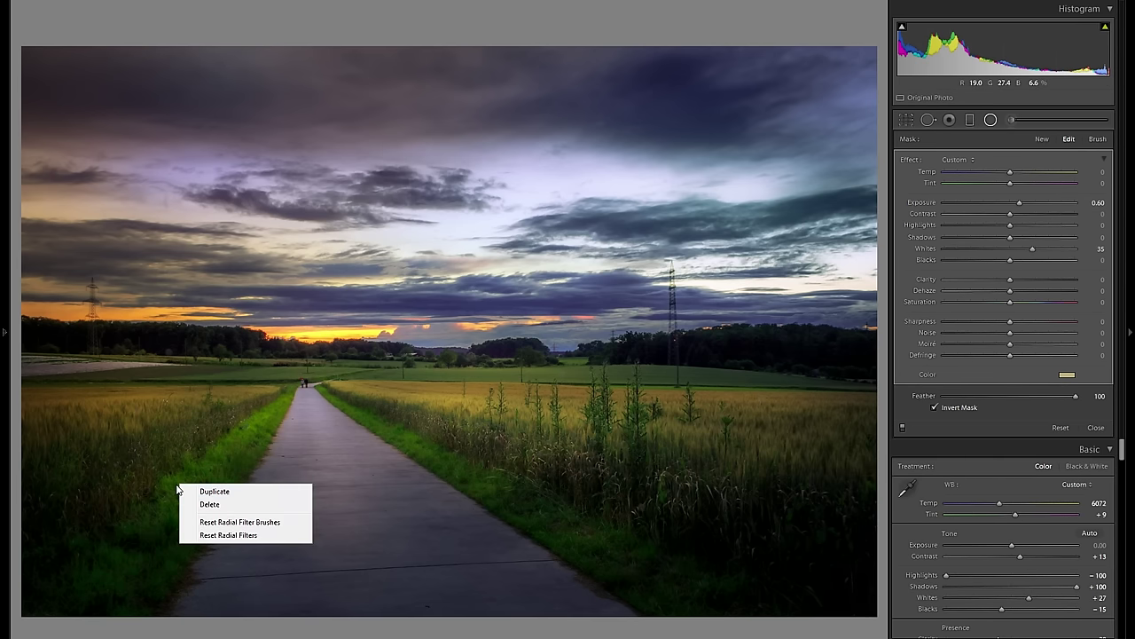
{"action": "left_click", "coordinate": [177, 488]}
{"action": "left_click_drag", "start_coordinate": [173, 487], "coordinate": [103, 521]}
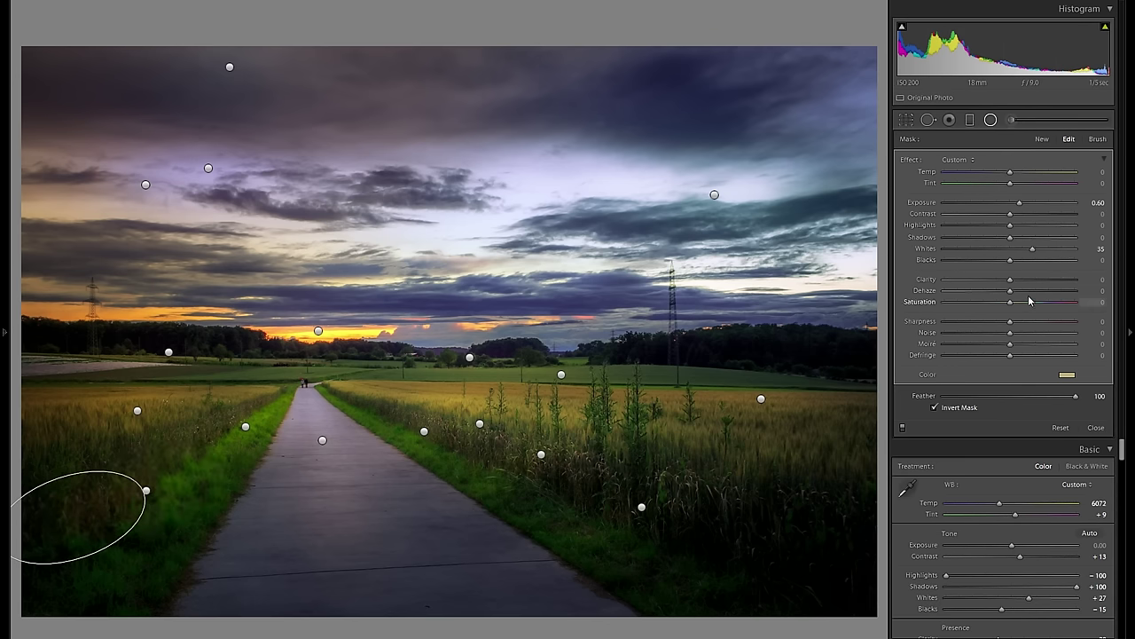
Compare the photo with and without the radial filters.
{"action": "left_click", "coordinate": [903, 429]}
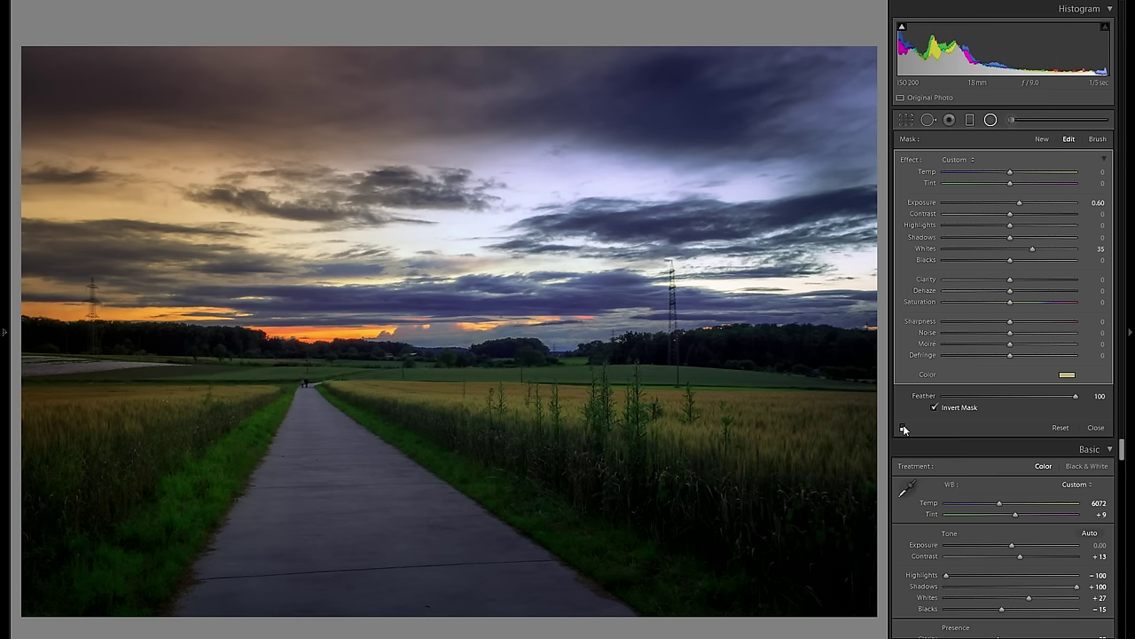
{"action": "left_click", "coordinate": [904, 430]}
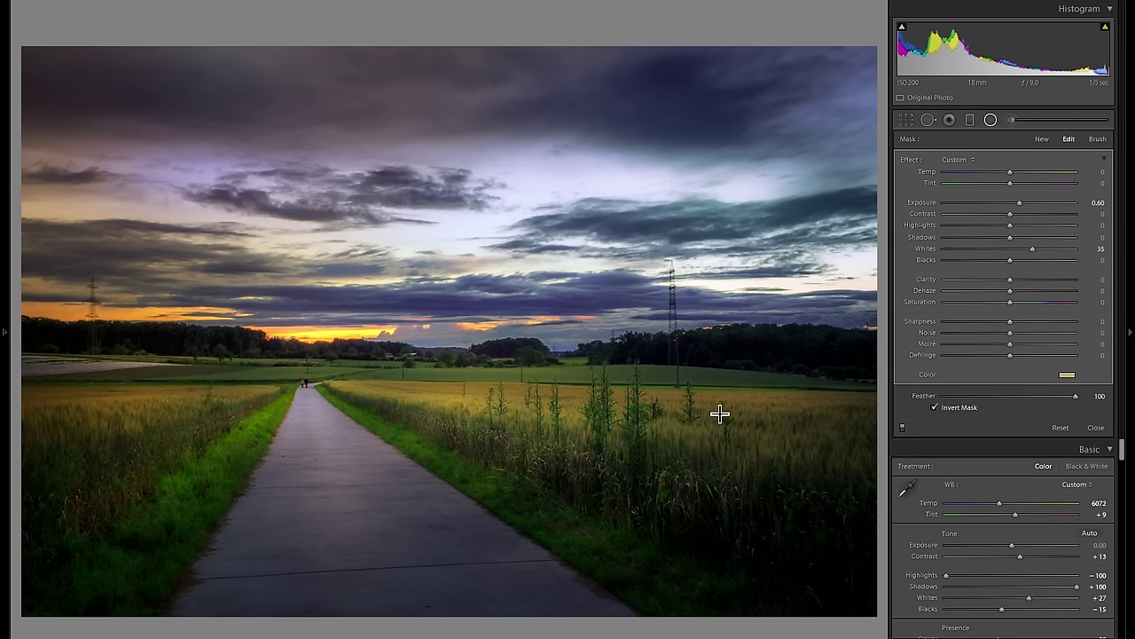
{"action": "left_click", "coordinate": [904, 429]}
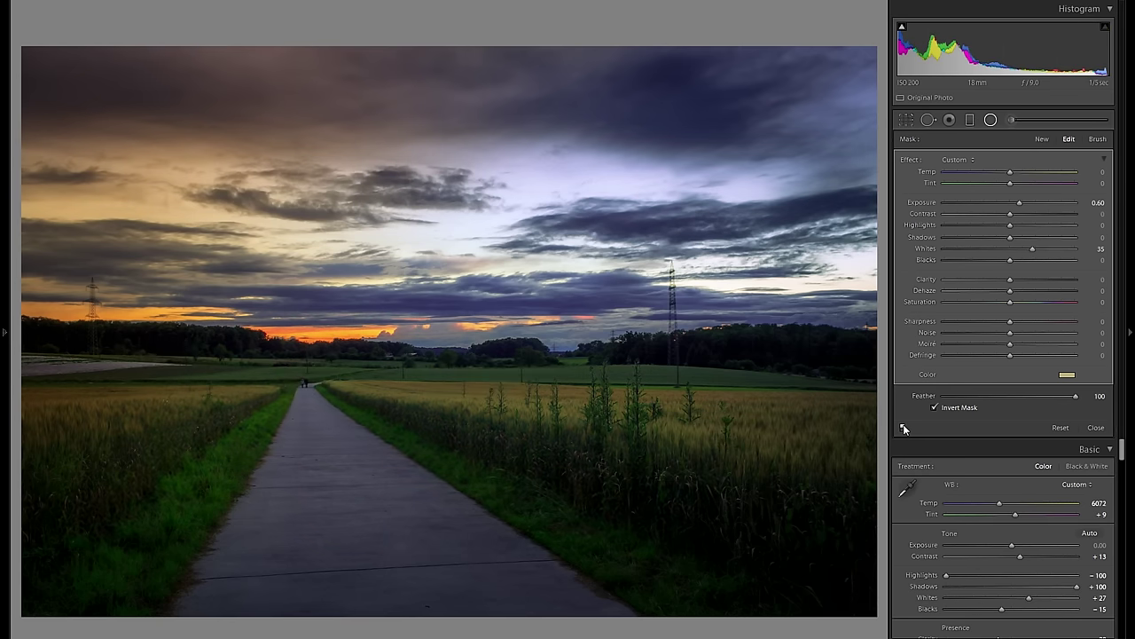
{"action": "left_click", "coordinate": [903, 429]}
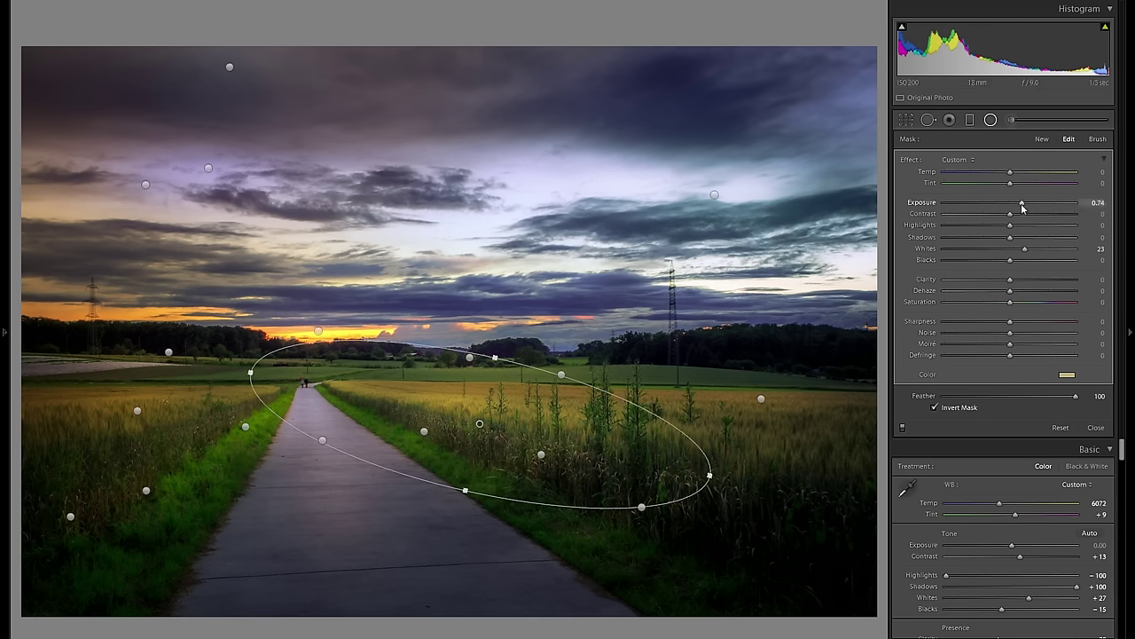
Set the large tilted filter right of the path to Exposure 0.52, and compare the photo with and without the radial filters.
{"action": "left_click_drag", "start_coordinate": [1019, 207], "coordinate": [1018, 207]}
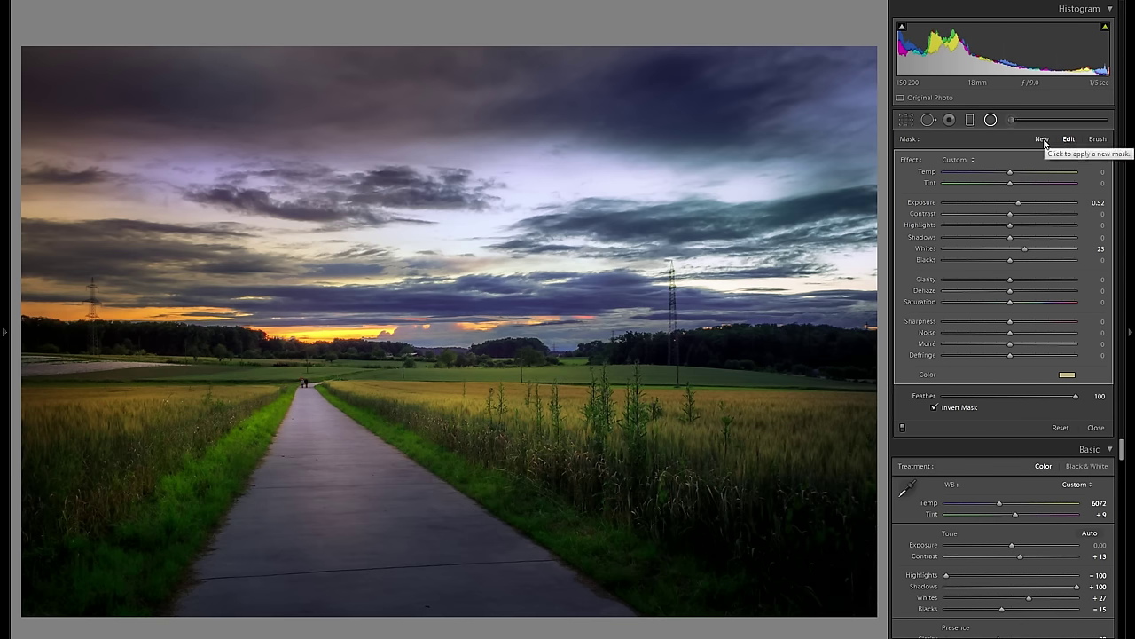
{"action": "left_click", "coordinate": [903, 430]}
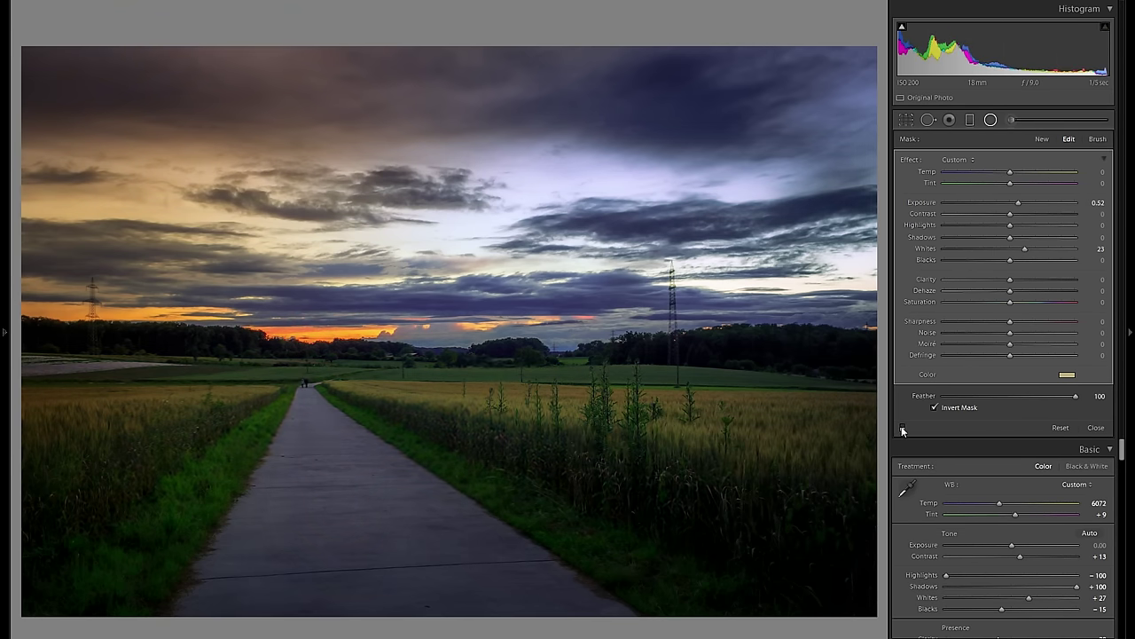
{"action": "left_click", "coordinate": [903, 430]}
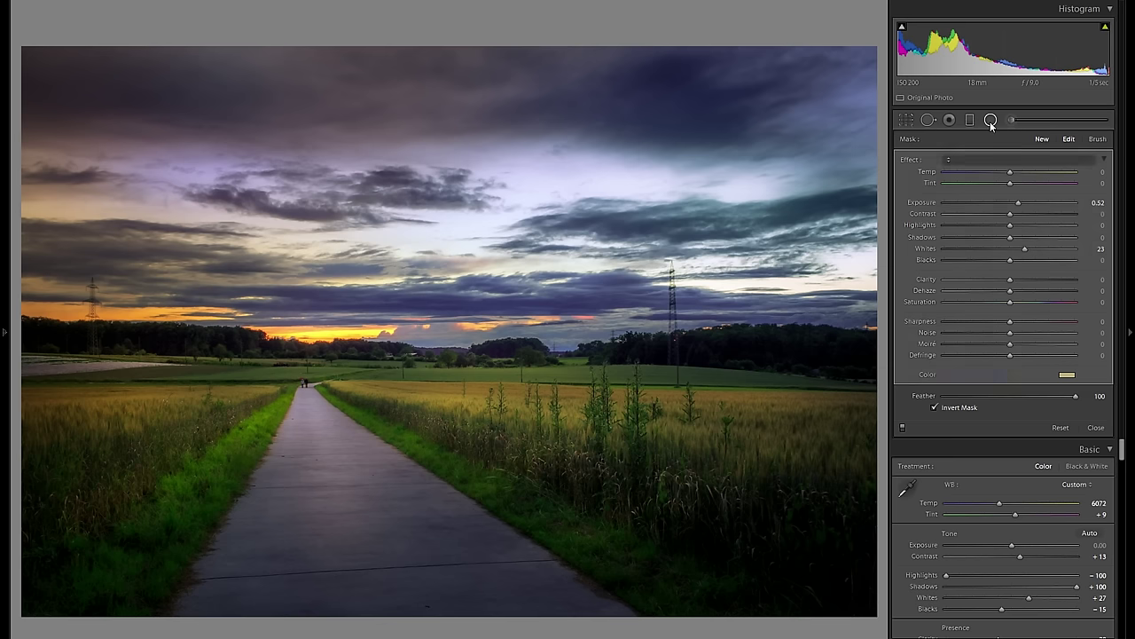
Add a new untinted radial filter with Exposure -1.00 over the left grass verge, and tilt it along the field edge.
{"action": "left_click", "coordinate": [1041, 139]}
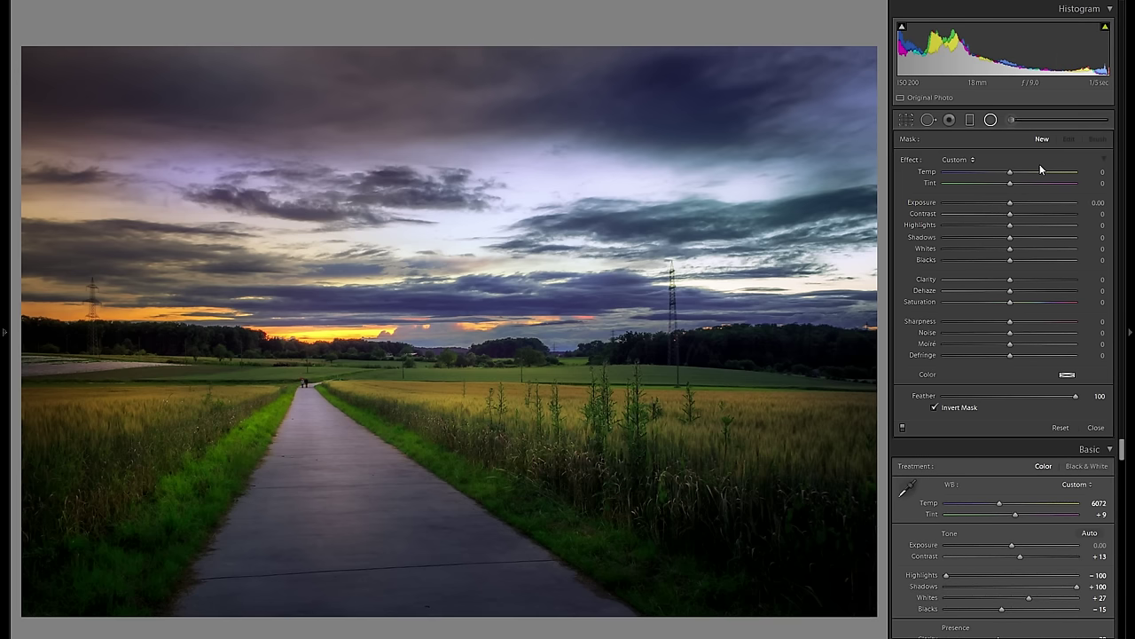
{"action": "left_click_drag", "start_coordinate": [1009, 203], "coordinate": [994, 208]}
{"action": "left_click_drag", "start_coordinate": [229, 441], "coordinate": [274, 416]}
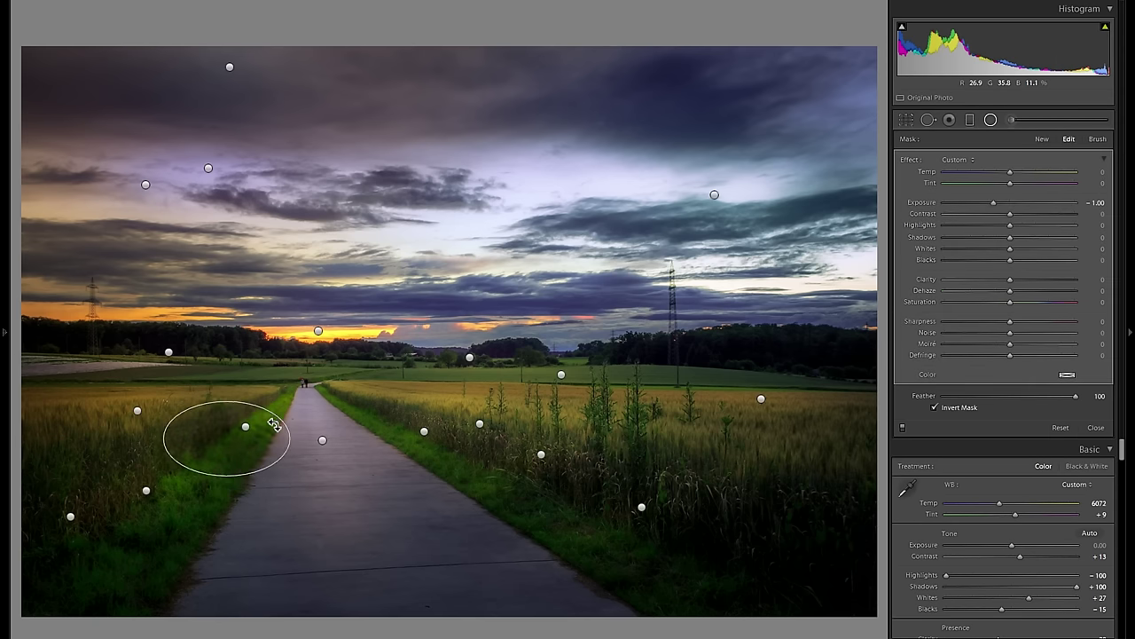
{"action": "mouse_move", "coordinate": [249, 455]}
{"action": "left_mouse_down"}
{"action": "mouse_move", "coordinate": [233, 461]}
{"action": "mouse_move", "coordinate": [246, 461]}
{"action": "left_mouse_up"}
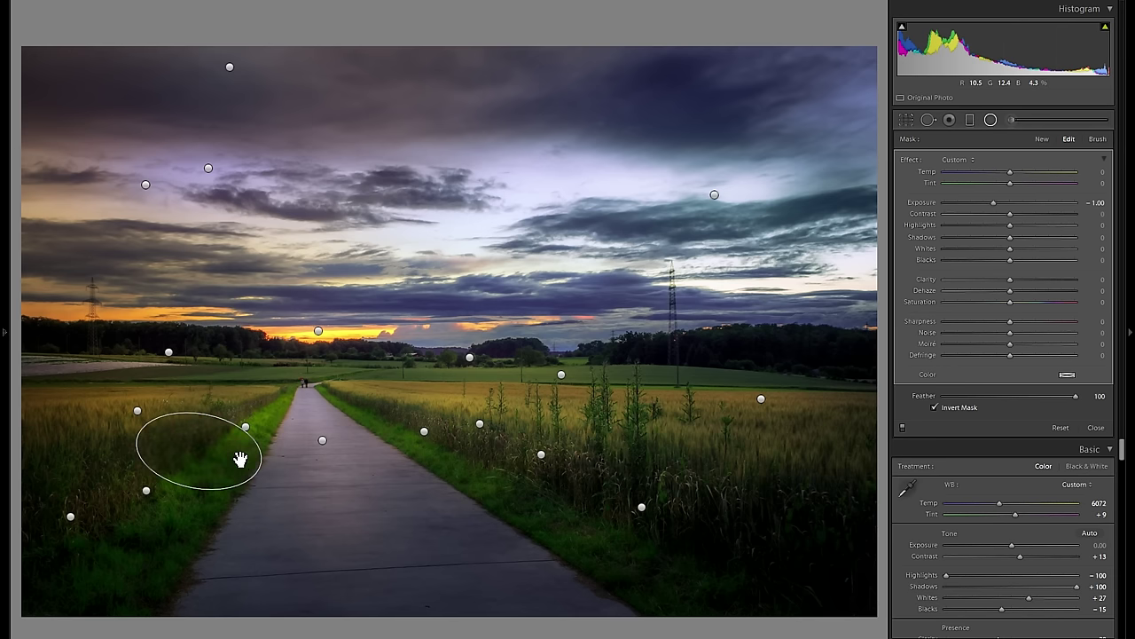
Duplicate the darkening filter over the vegetation edge right of the path and set the copy's Exposure to -0.60.
{"action": "right_click", "coordinate": [294, 468]}
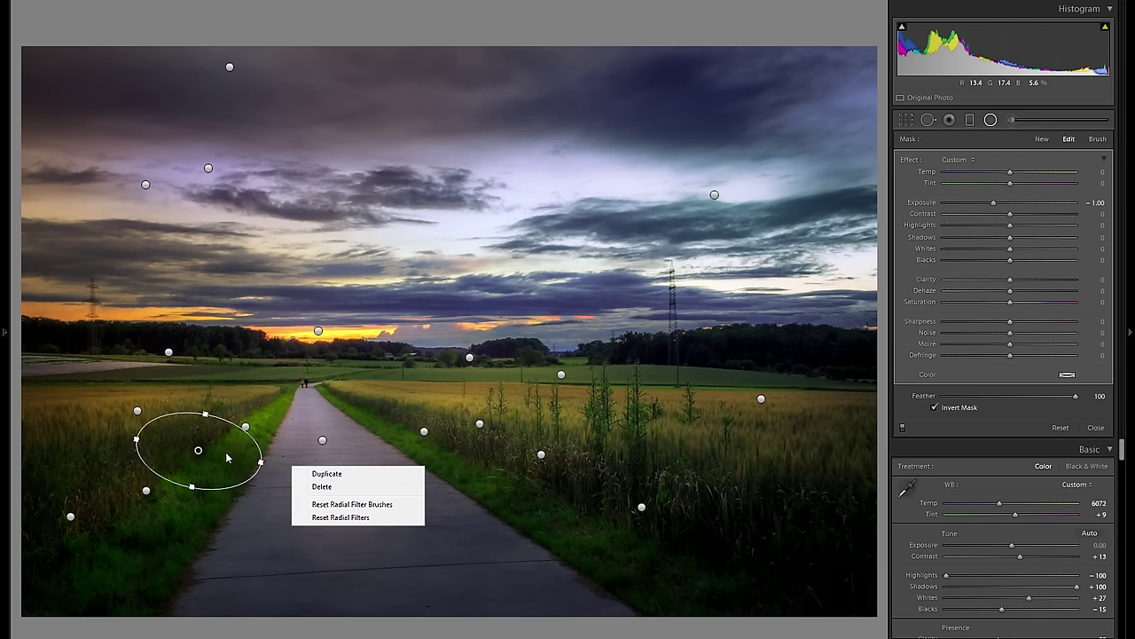
{"action": "left_click_drag", "start_coordinate": [227, 460], "coordinate": [533, 471]}
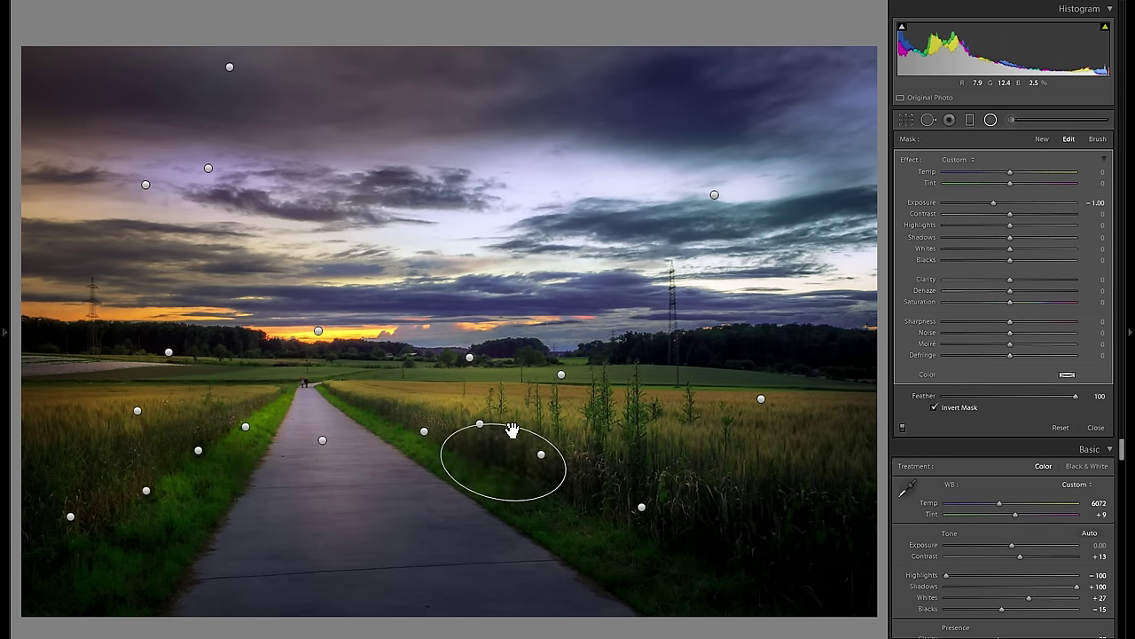
{"action": "left_click_drag", "start_coordinate": [511, 419], "coordinate": [512, 413]}
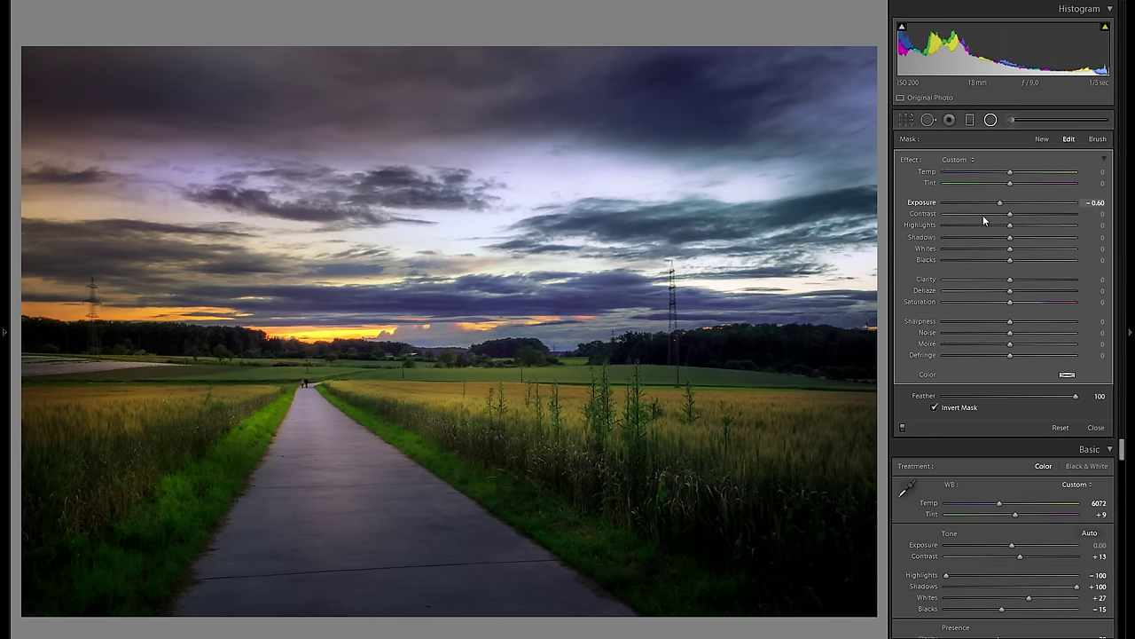
Duplicate the right darkening filter over the far end of the path's right verge, set Exposure to -0.31, and close the filter settings.
{"action": "right_click", "coordinate": [540, 460]}
{"action": "left_click", "coordinate": [377, 414]}
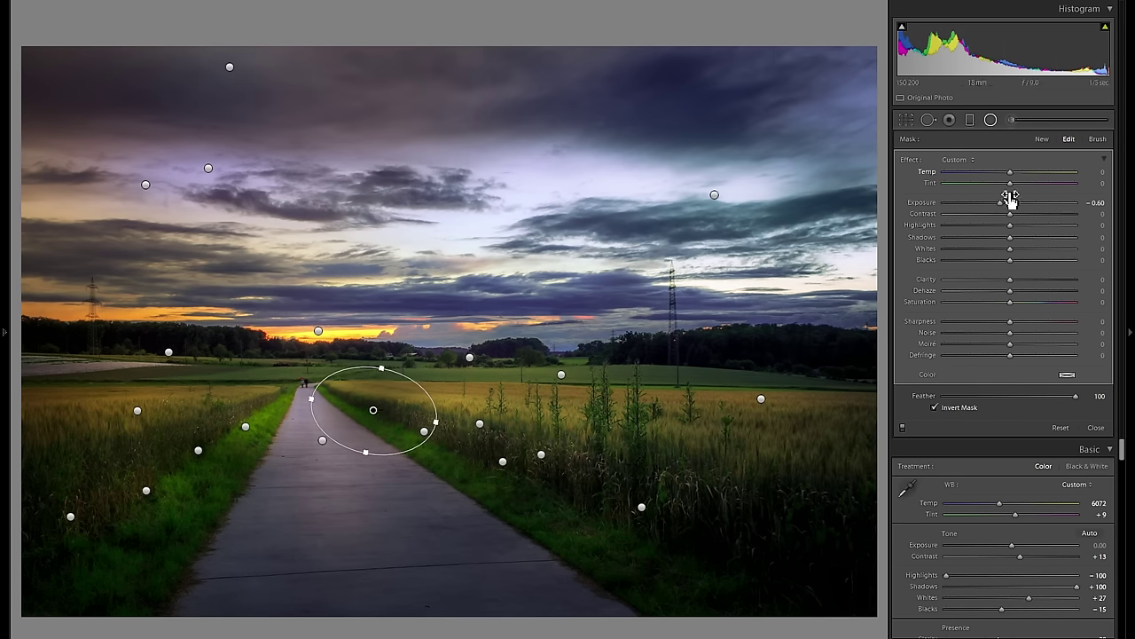
{"action": "left_click_drag", "start_coordinate": [1002, 204], "coordinate": [1006, 205]}
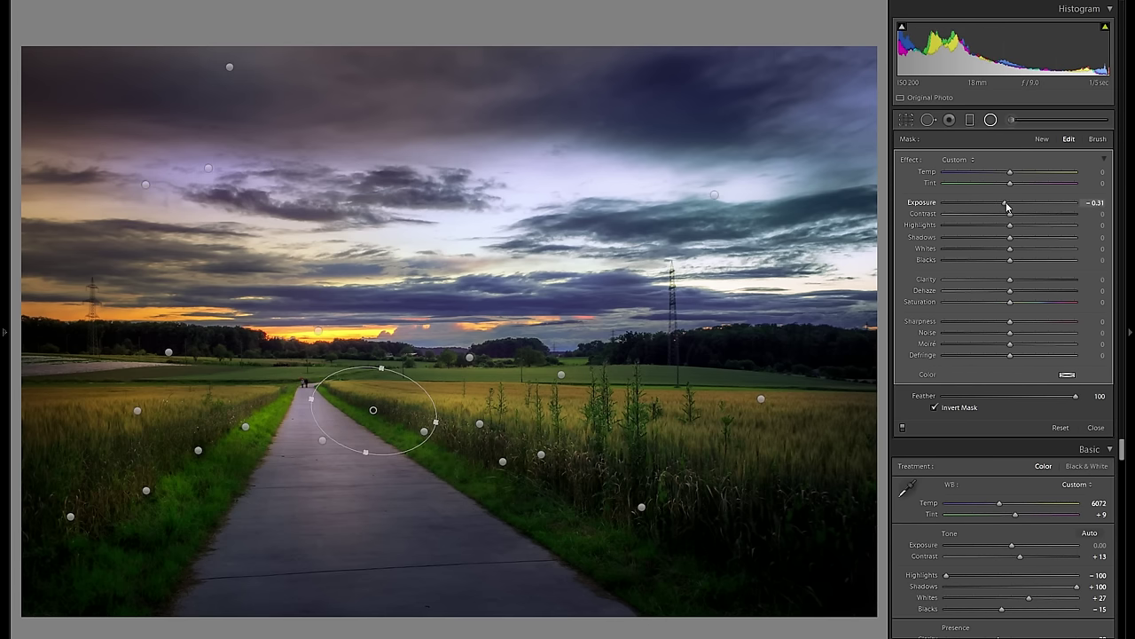
{"action": "left_click", "coordinate": [991, 119]}
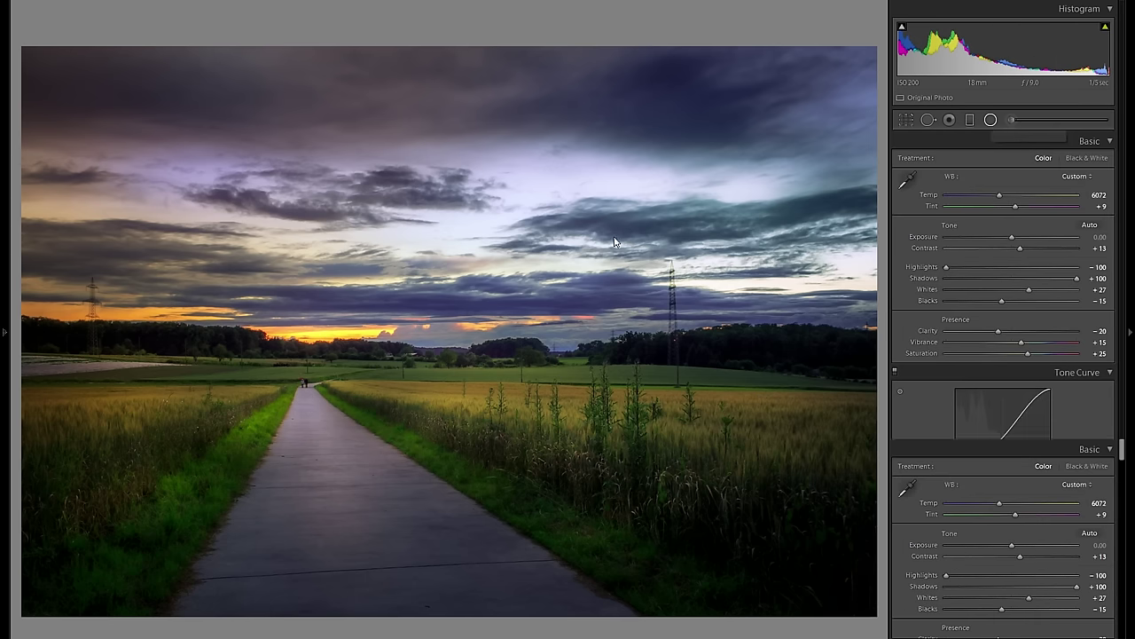
Draw a large radial filter around the sunset and the far end of the path, and set its Exposure to 0.23.
{"action": "key", "text": "shift+m"}
{"action": "left_click_drag", "start_coordinate": [252, 333], "coordinate": [373, 426]}
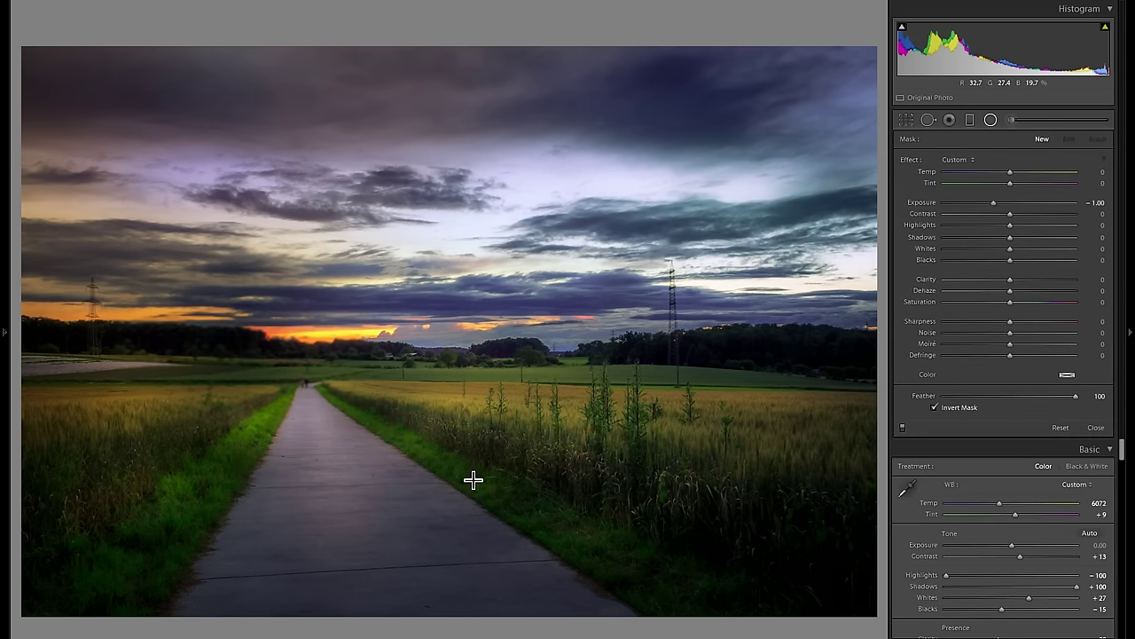
{"action": "left_click", "coordinate": [1017, 203]}
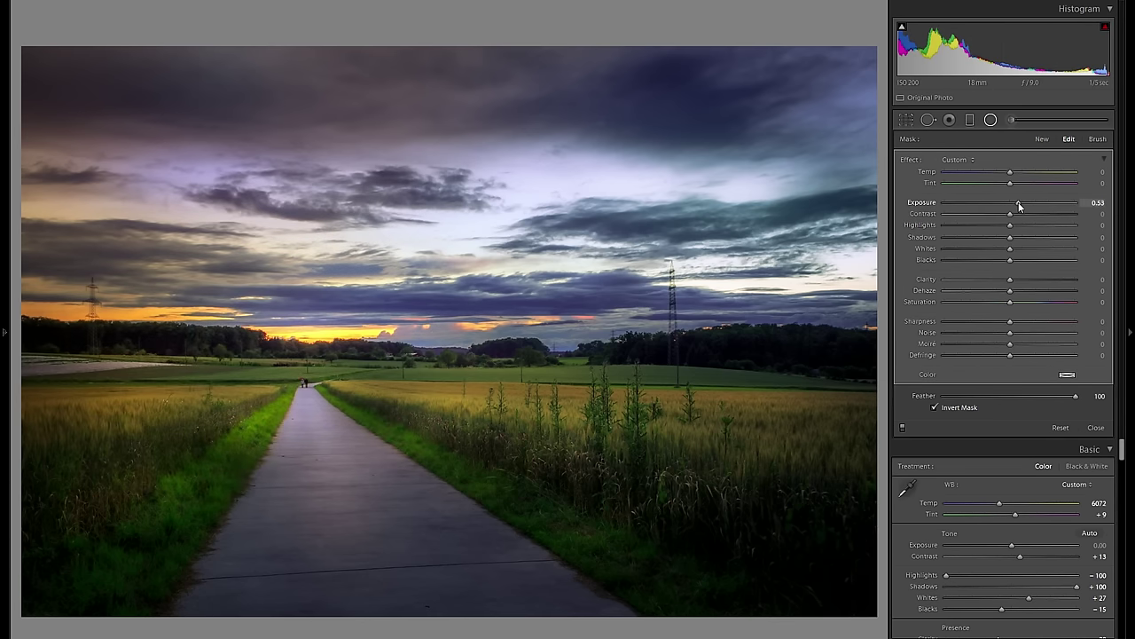
{"action": "left_click_drag", "start_coordinate": [1019, 203], "coordinate": [1013, 203]}
Tint the large sunset filter orange with hue 25 and saturation 34, and center it just below the sunset.
{"action": "left_click", "coordinate": [1067, 374]}
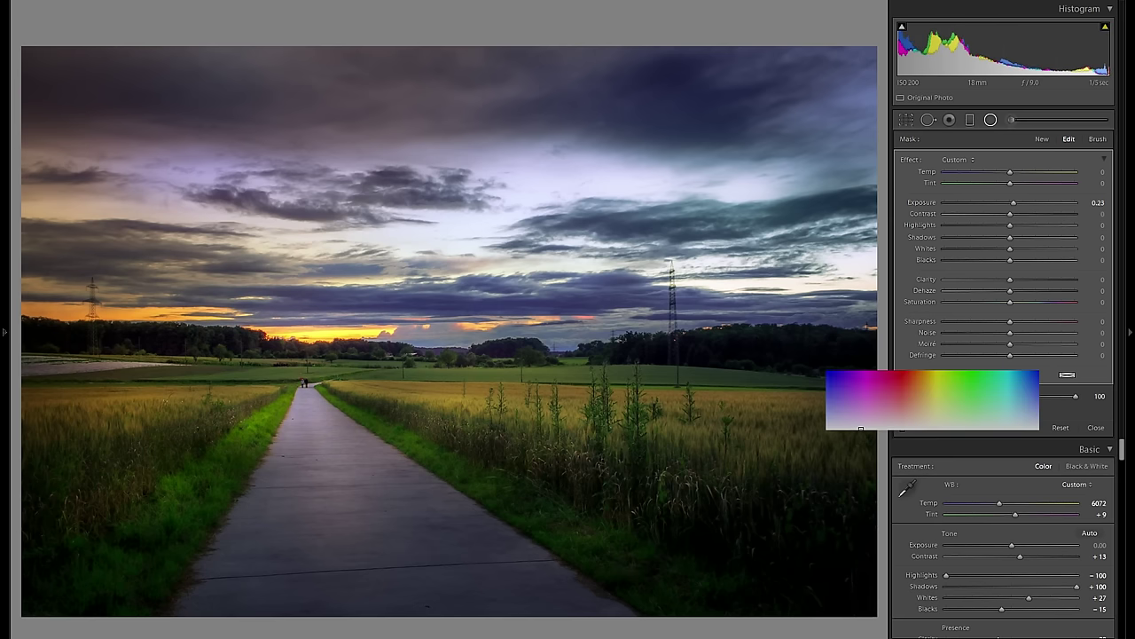
{"action": "left_click", "coordinate": [918, 396]}
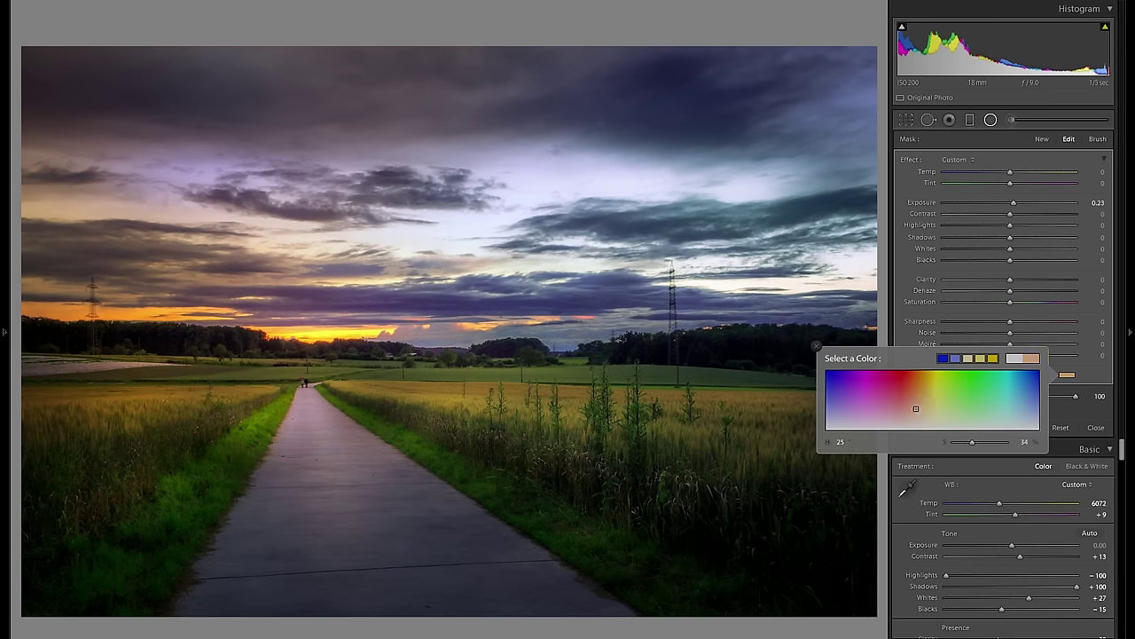
{"action": "left_click", "coordinate": [312, 310]}
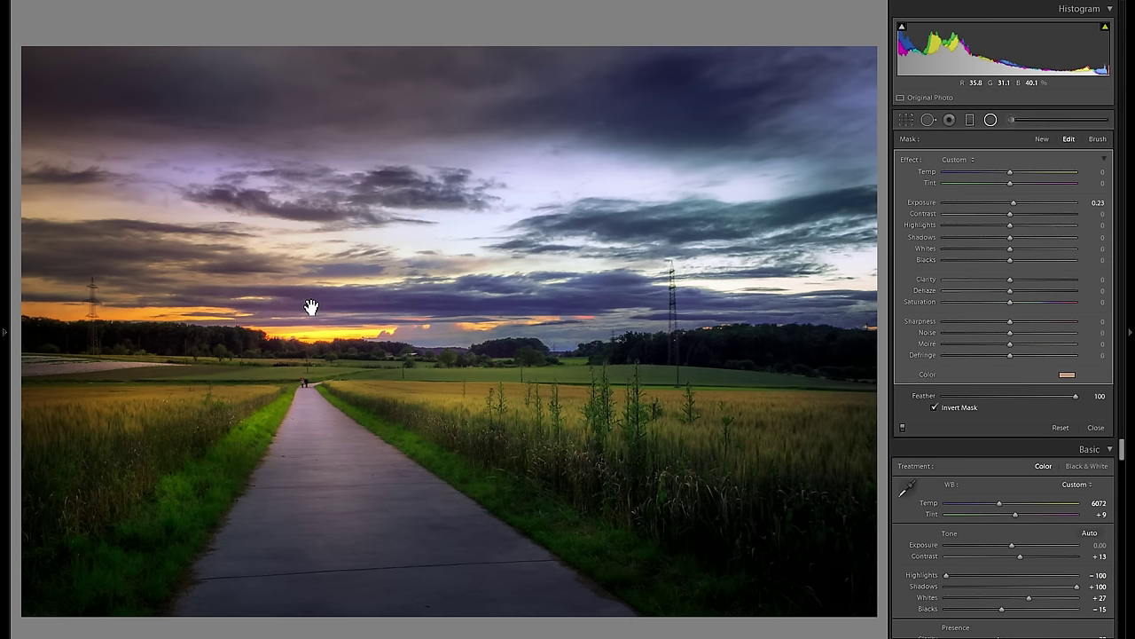
{"action": "left_click_drag", "start_coordinate": [358, 337], "coordinate": [324, 312]}
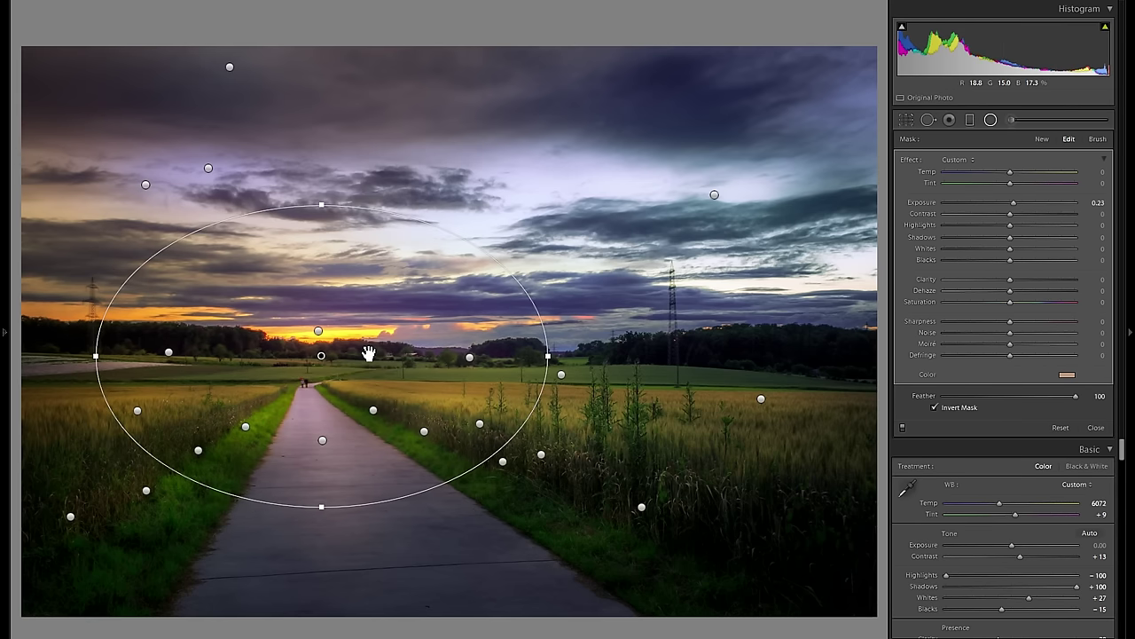
Reduce the large sunset filter's tint saturation to 14.
{"action": "left_click", "coordinate": [1067, 374]}
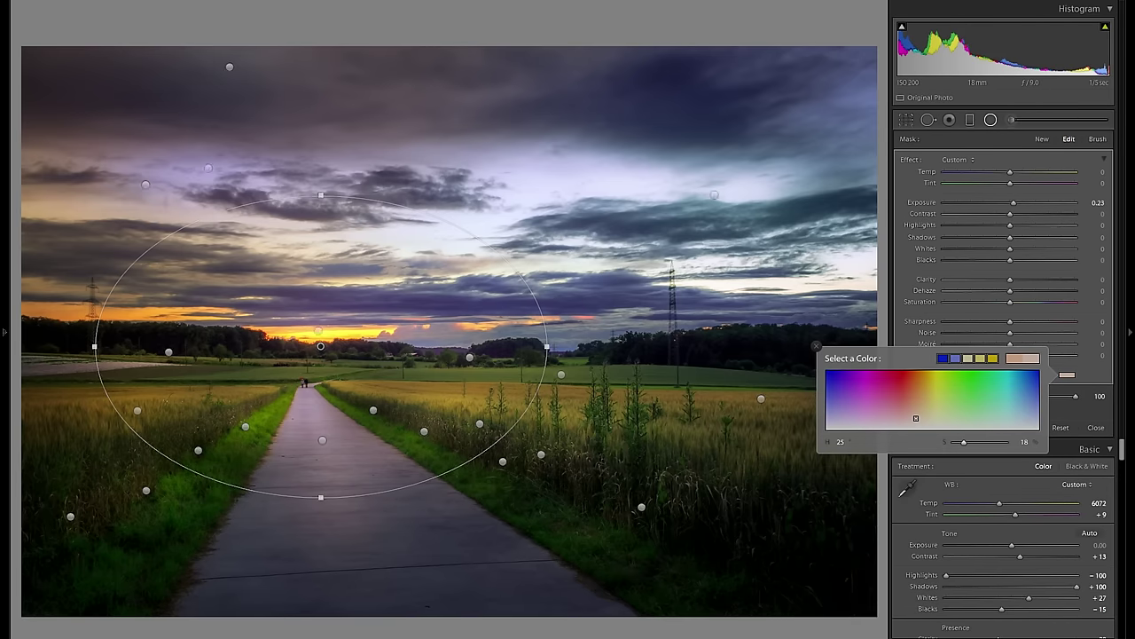
{"action": "left_click_drag", "start_coordinate": [915, 418], "coordinate": [915, 421]}
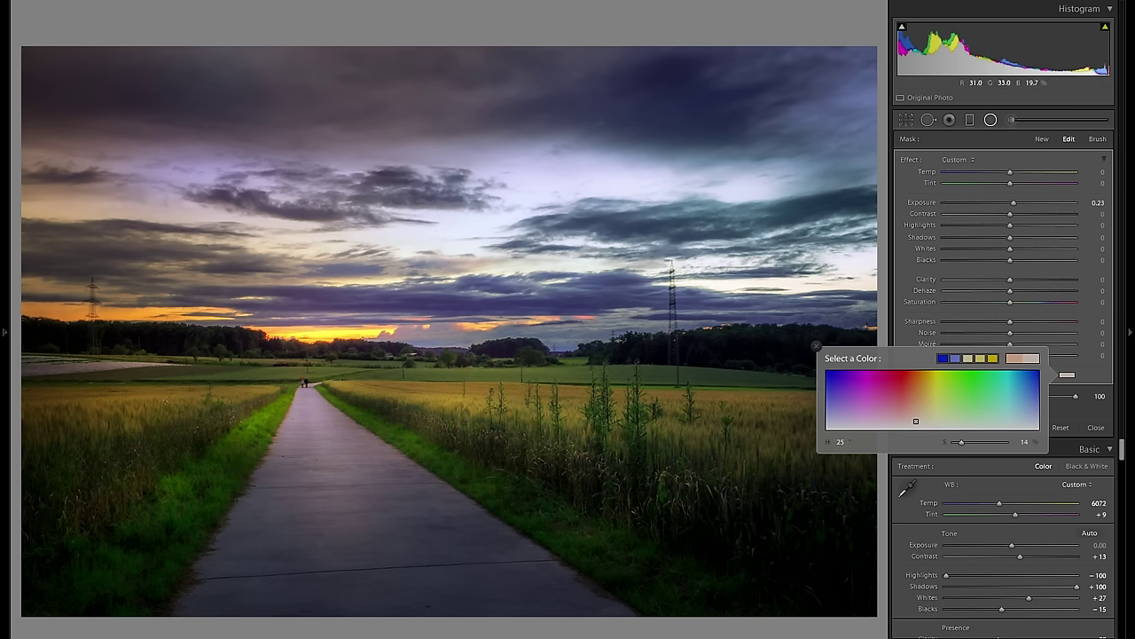
Close the large sunset filter's tint color picker and leave the radial filter tool.
{"action": "left_click", "coordinate": [816, 346]}
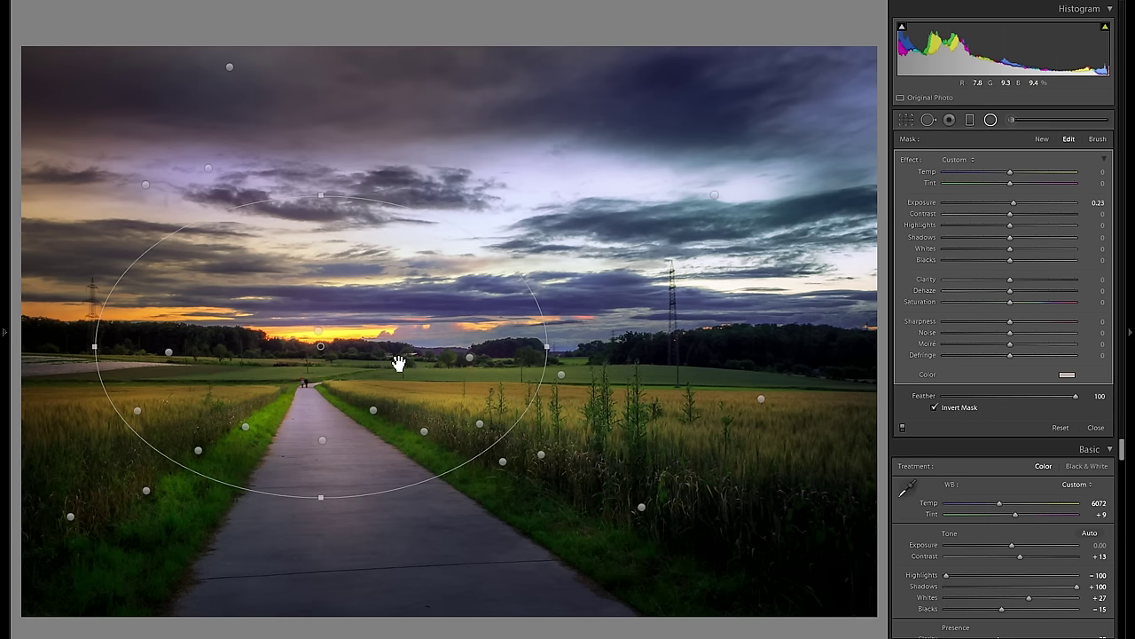
{"action": "right_click", "coordinate": [390, 357]}
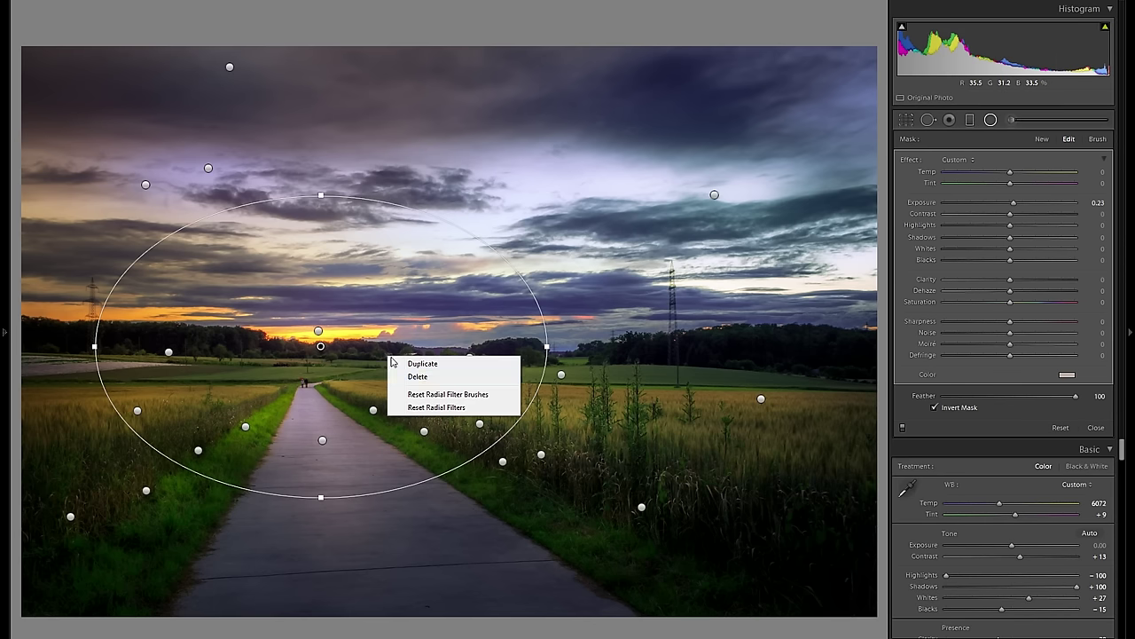
{"action": "left_click", "coordinate": [423, 377]}
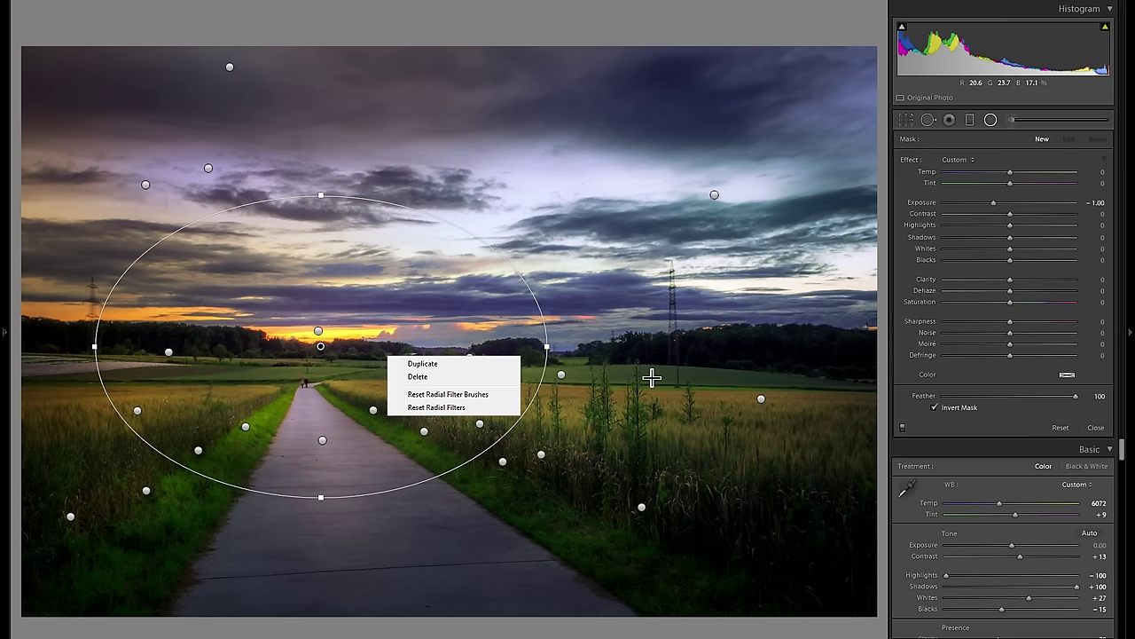
{"action": "key", "text": "ctrl+z"}
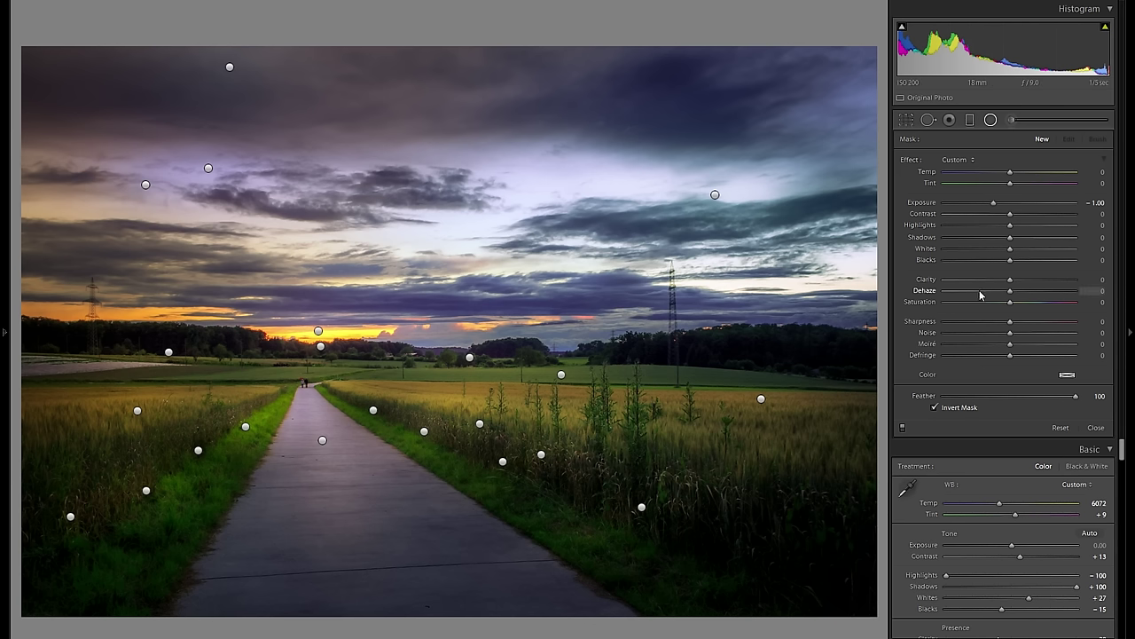
{"action": "left_click", "coordinate": [990, 120]}
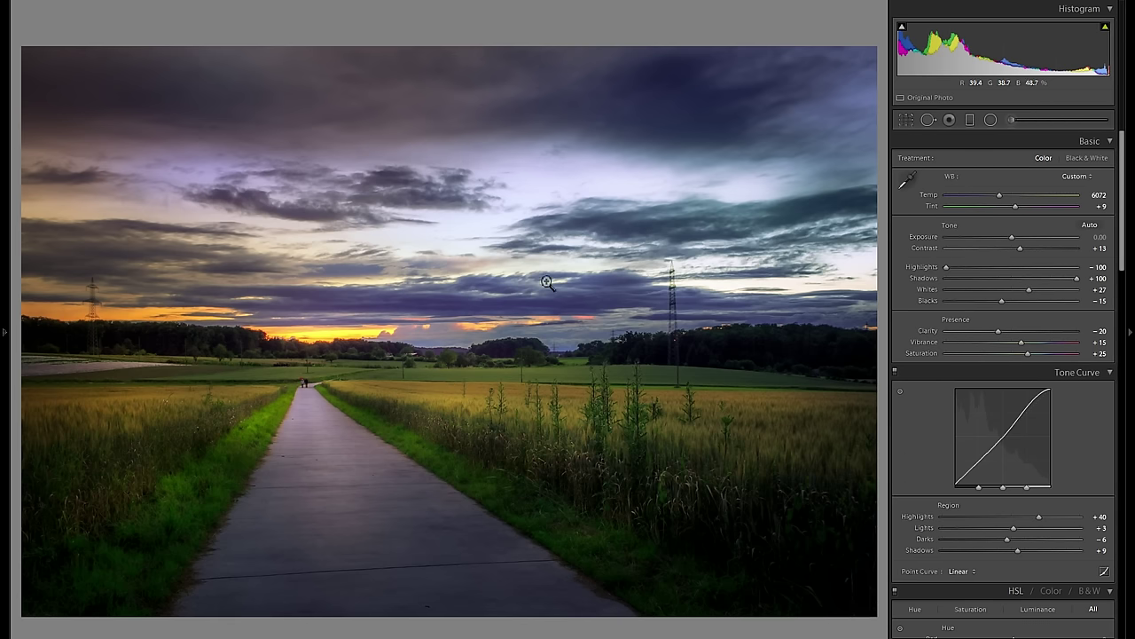
Inspect the sunset up close and compare the edited photo with its initial virtual-copy state in the history.
{"action": "left_click", "coordinate": [300, 307]}
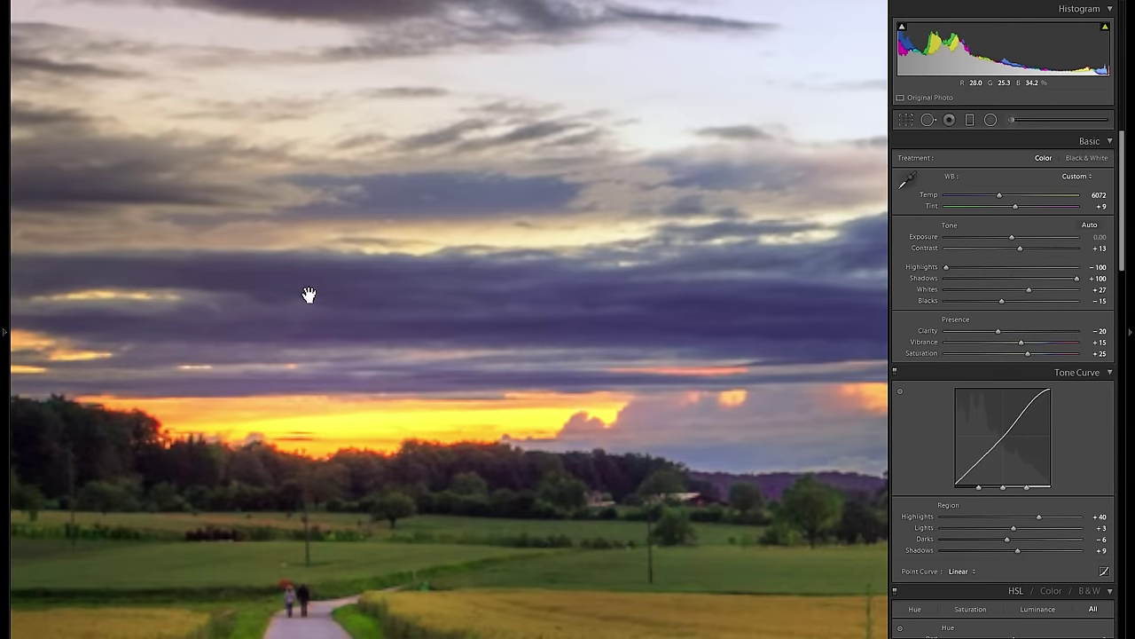
{"action": "left_click", "coordinate": [309, 294]}
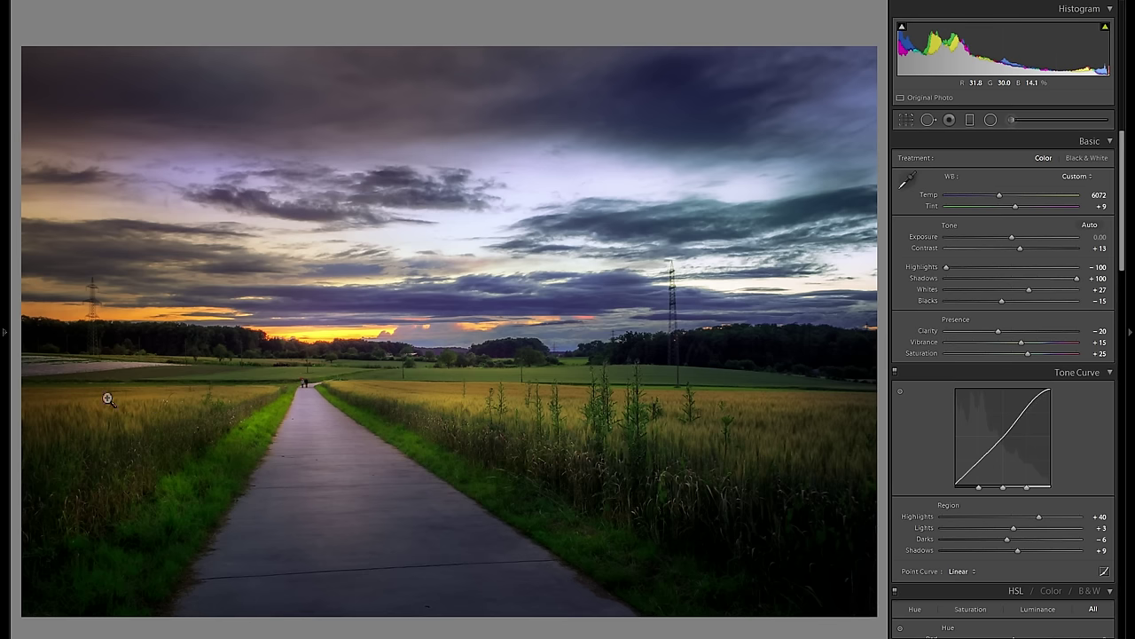
{"action": "left_click", "coordinate": [4, 331]}
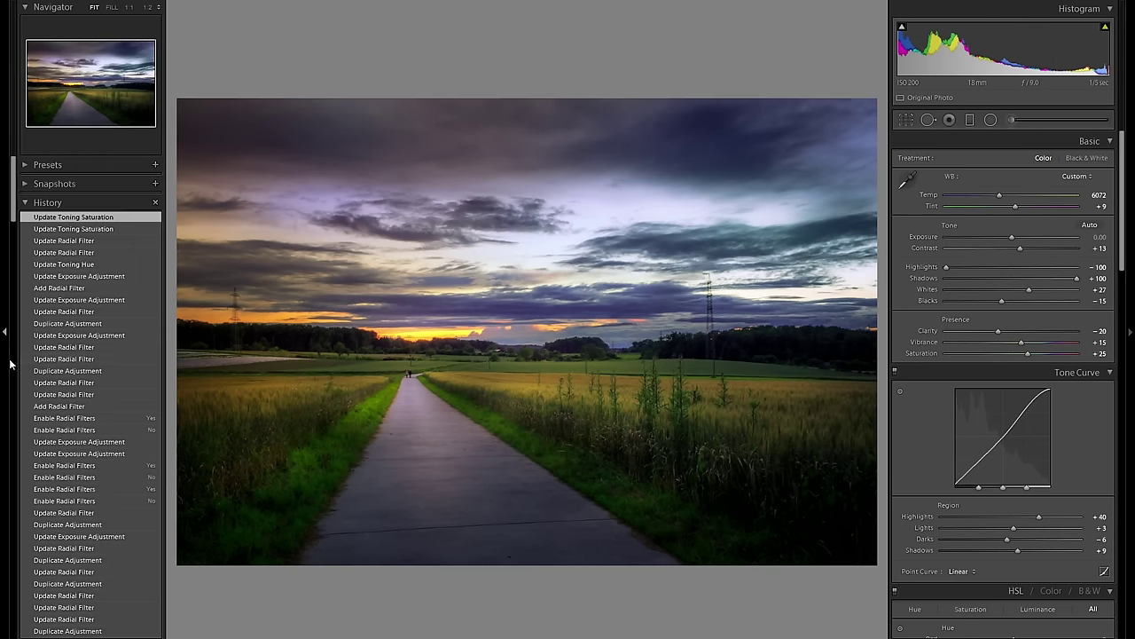
{"action": "scroll", "coordinate": [116, 373], "scroll_direction": "down", "scroll_amount": 15}
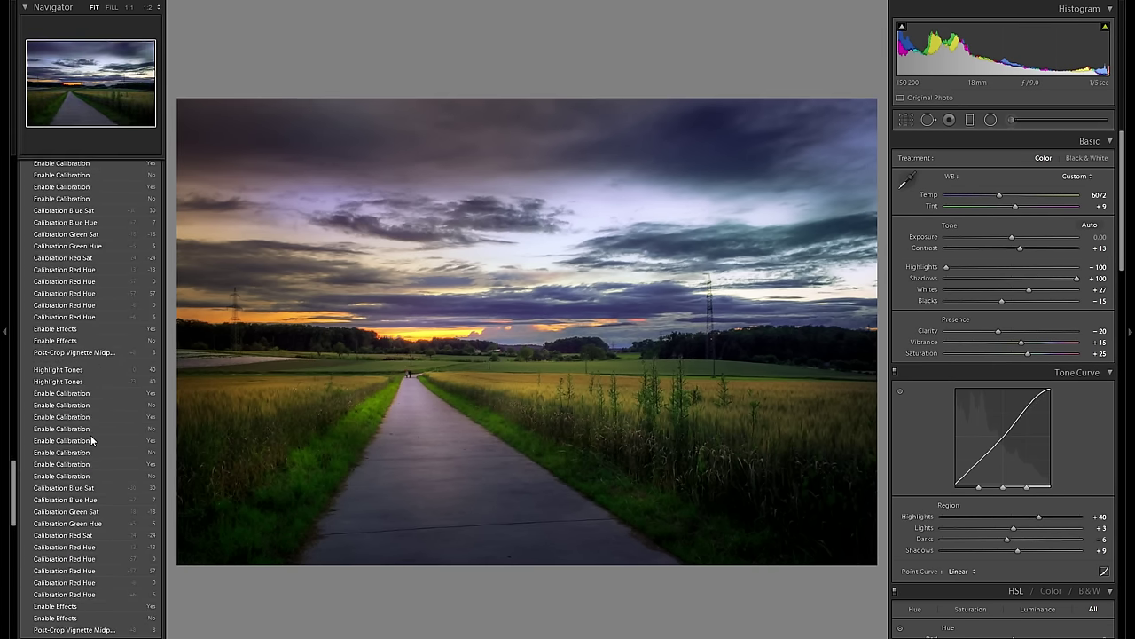
{"action": "left_click", "coordinate": [95, 611]}
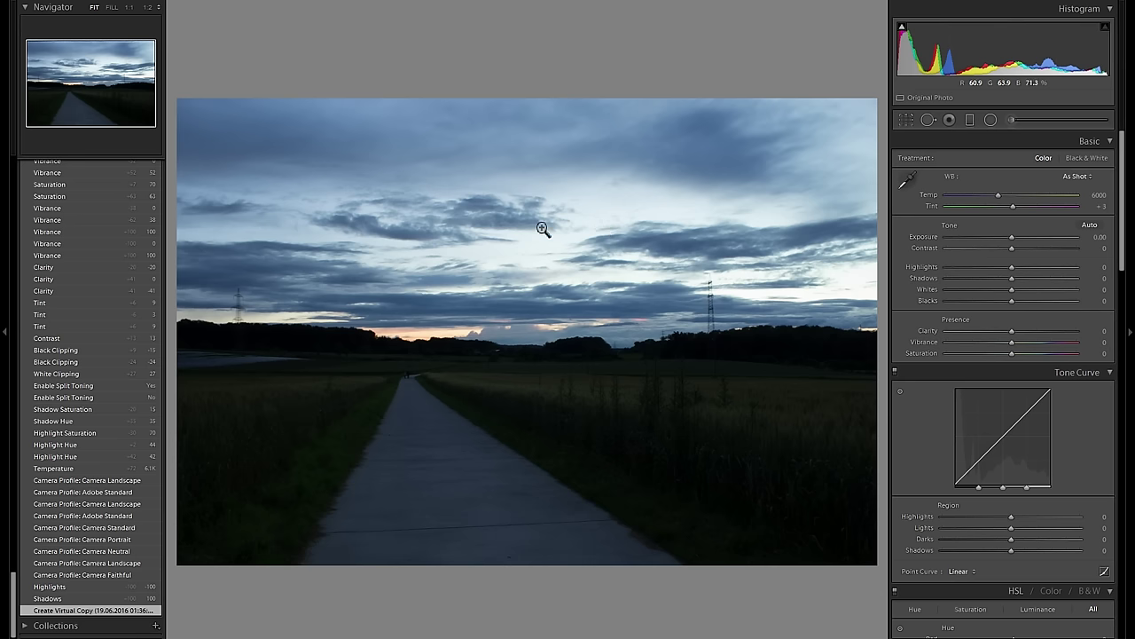
{"action": "scroll", "coordinate": [89, 373], "scroll_direction": "up", "scroll_amount": 10}
{"action": "scroll", "coordinate": [95, 401], "scroll_direction": "up", "scroll_amount": 15}
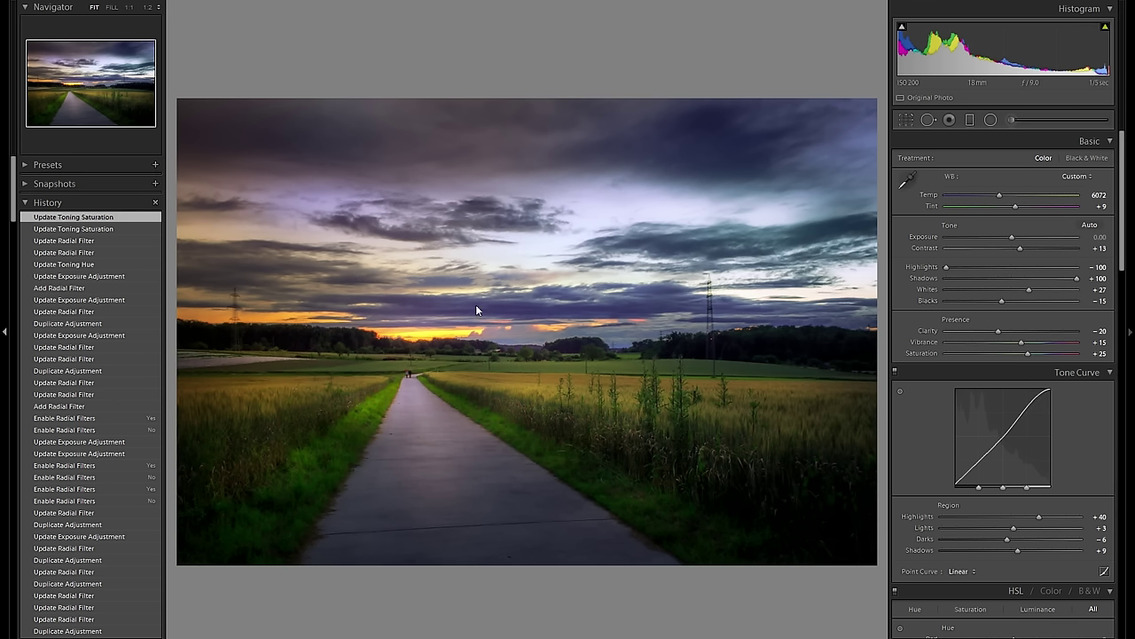
{"action": "key", "text": "F7"}
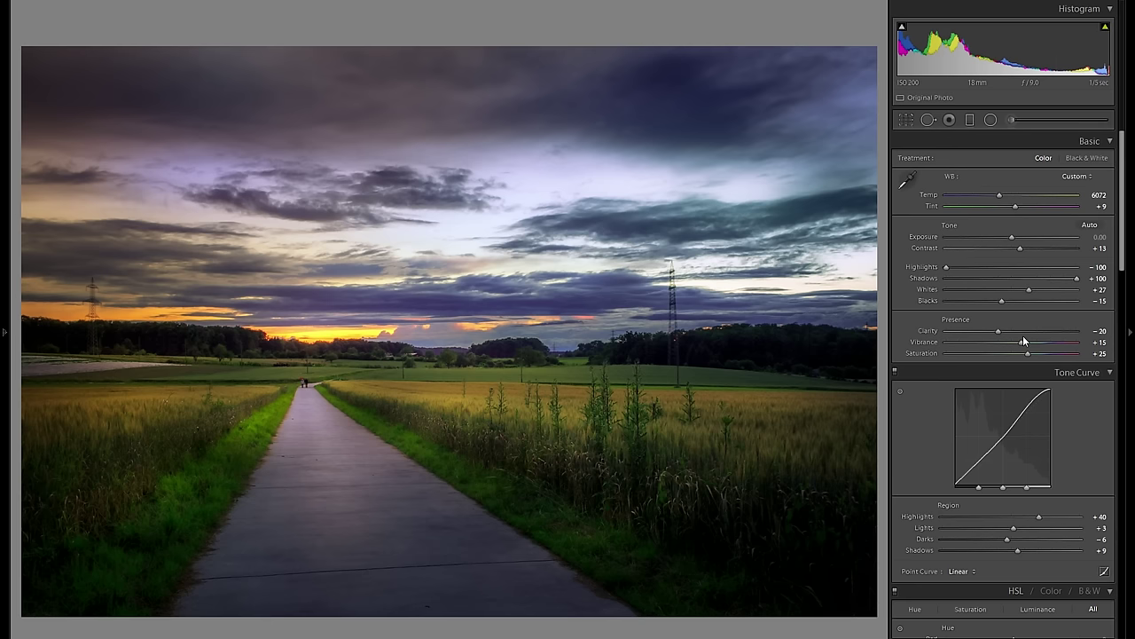
Try reducing Vibrance to +6 and desaturating the sunset's colors to Orange -35 and Yellow -8.
{"action": "left_click_drag", "start_coordinate": [1021, 344], "coordinate": [1014, 343]}
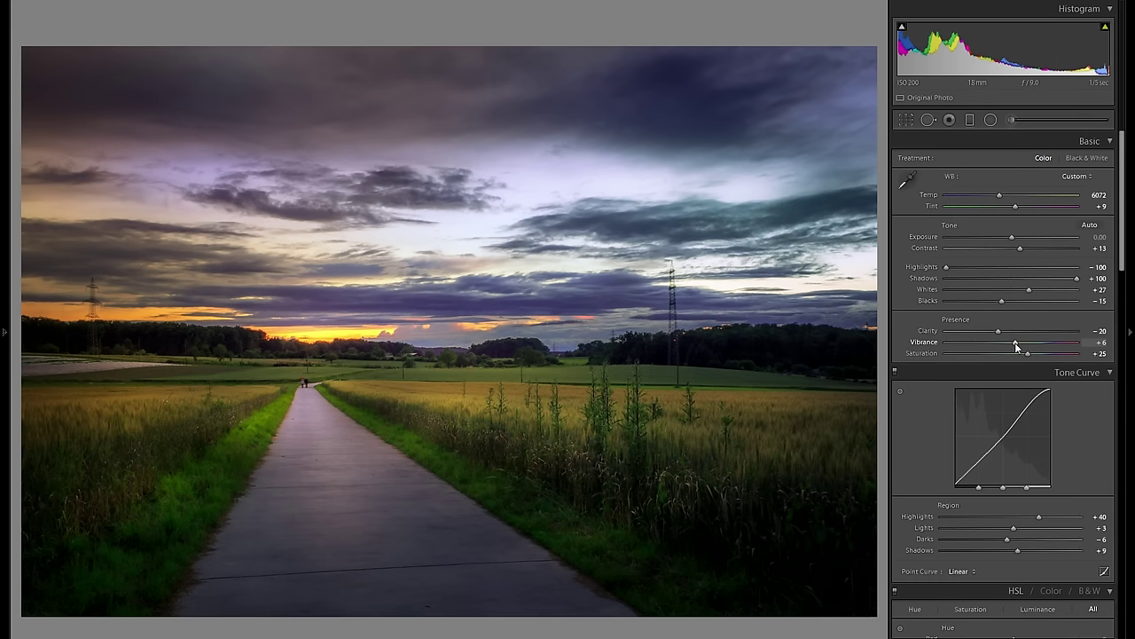
{"action": "scroll", "coordinate": [1017, 346], "scroll_direction": "down", "scroll_amount": 5}
{"action": "left_click", "coordinate": [900, 370]}
{"action": "left_click_drag", "start_coordinate": [330, 332], "coordinate": [330, 364]}
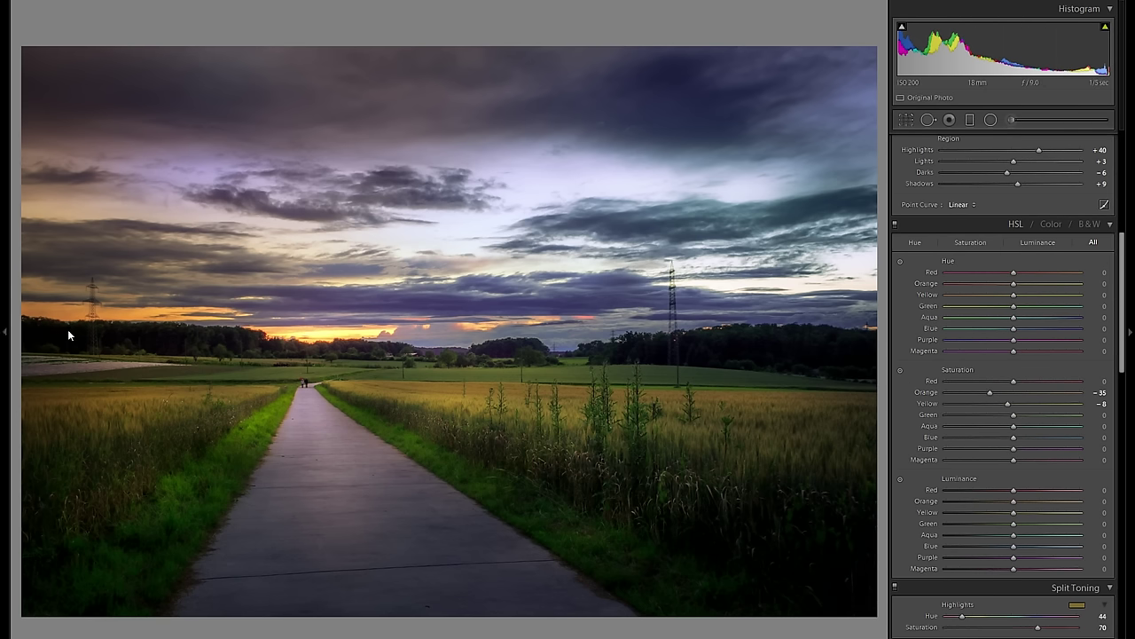
Revert the photo to the latest toning saturation state in the history, discarding the vibrance and color saturation changes.
{"action": "left_click", "coordinate": [4, 331]}
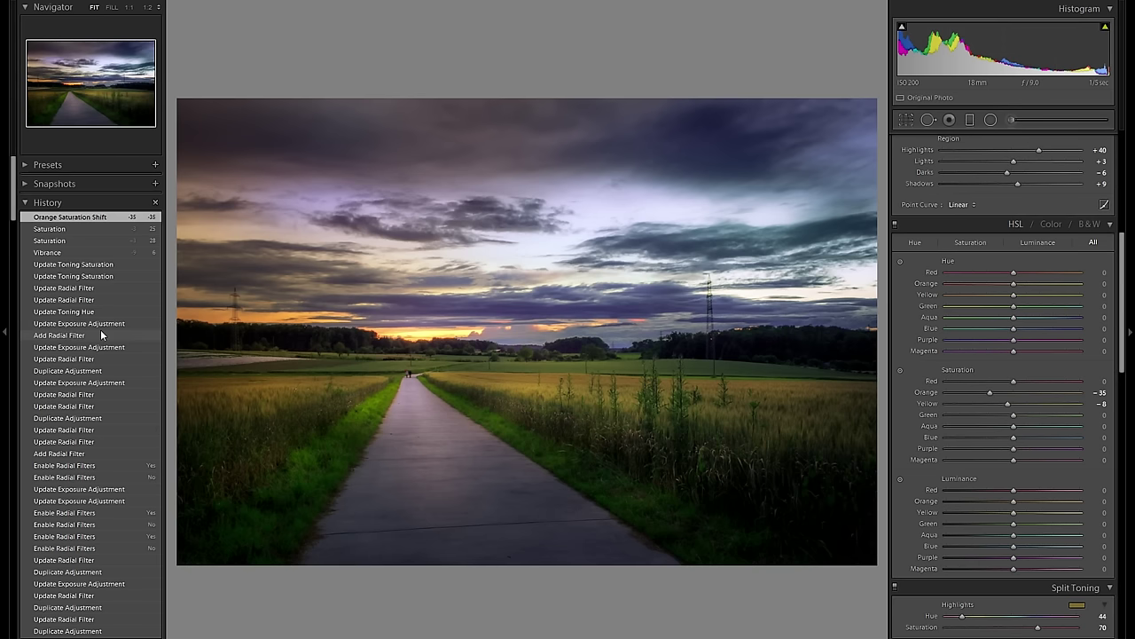
{"action": "left_click", "coordinate": [135, 266]}
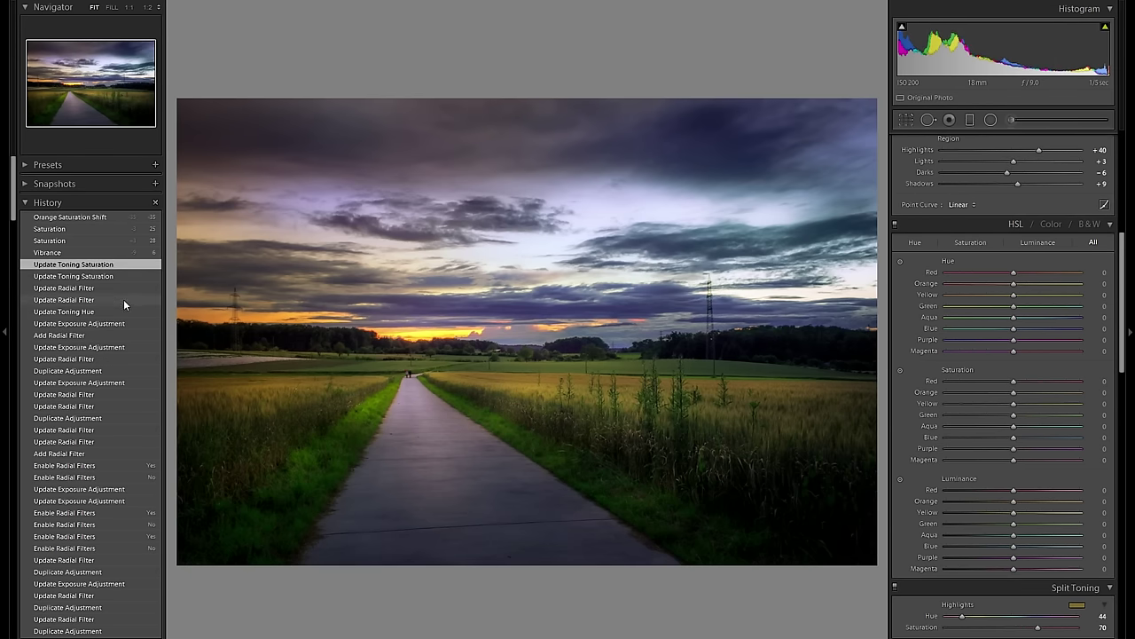
Compare the original and edited photo side by side, return to the single view, and hide the history.
{"action": "scroll", "coordinate": [113, 347], "scroll_direction": "down", "scroll_amount": 10}
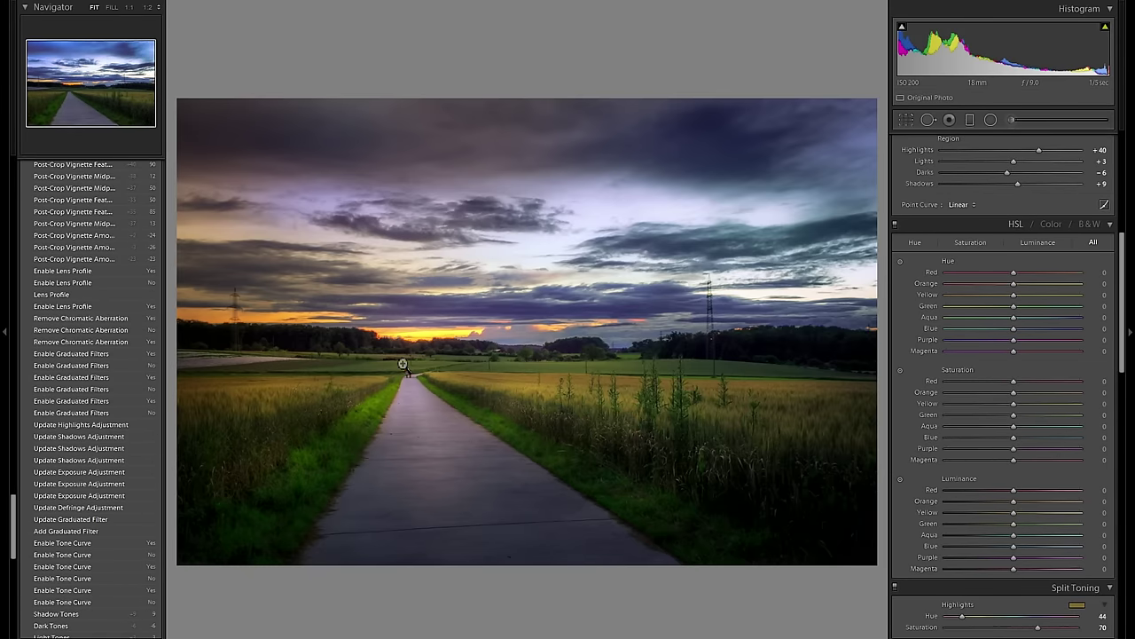
{"action": "key", "text": "y"}
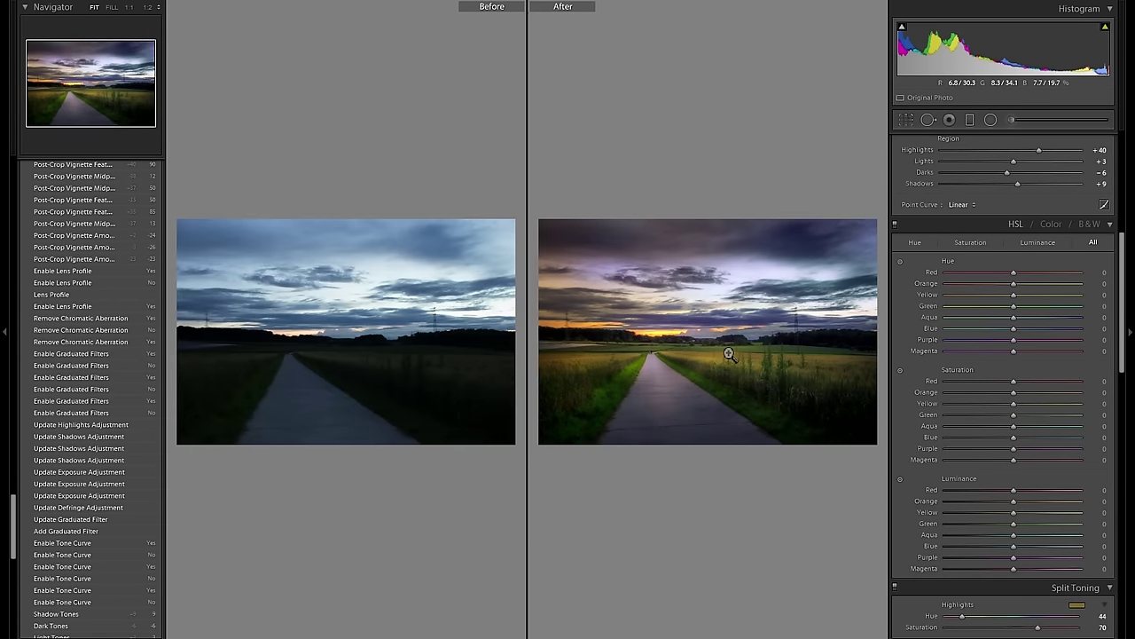
{"action": "key", "text": "y"}
{"action": "left_click", "coordinate": [8, 288]}
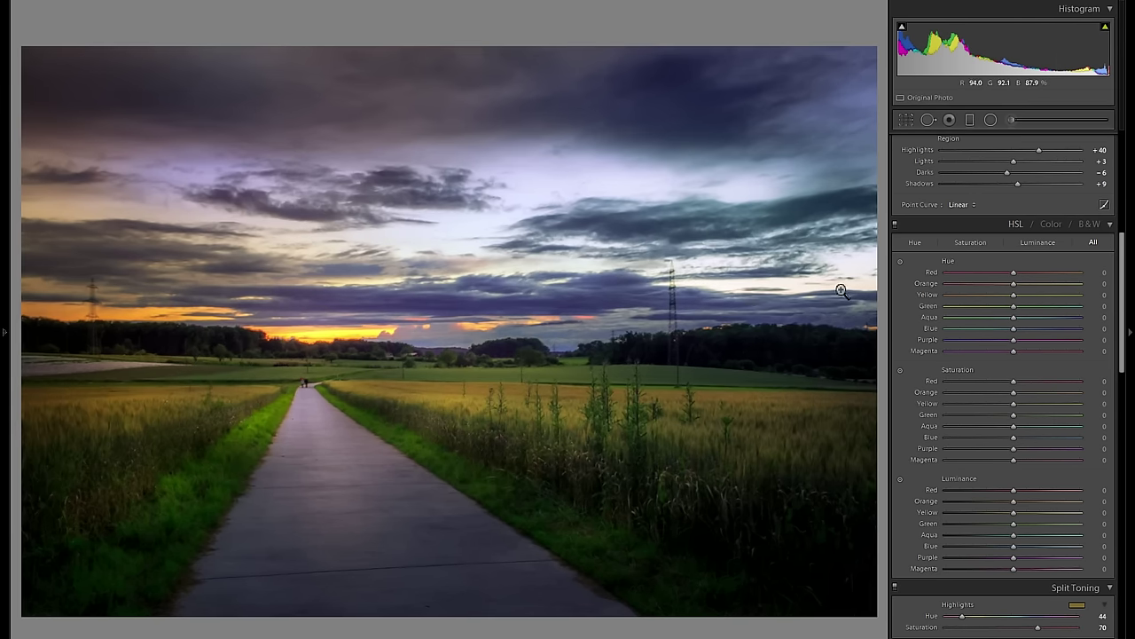